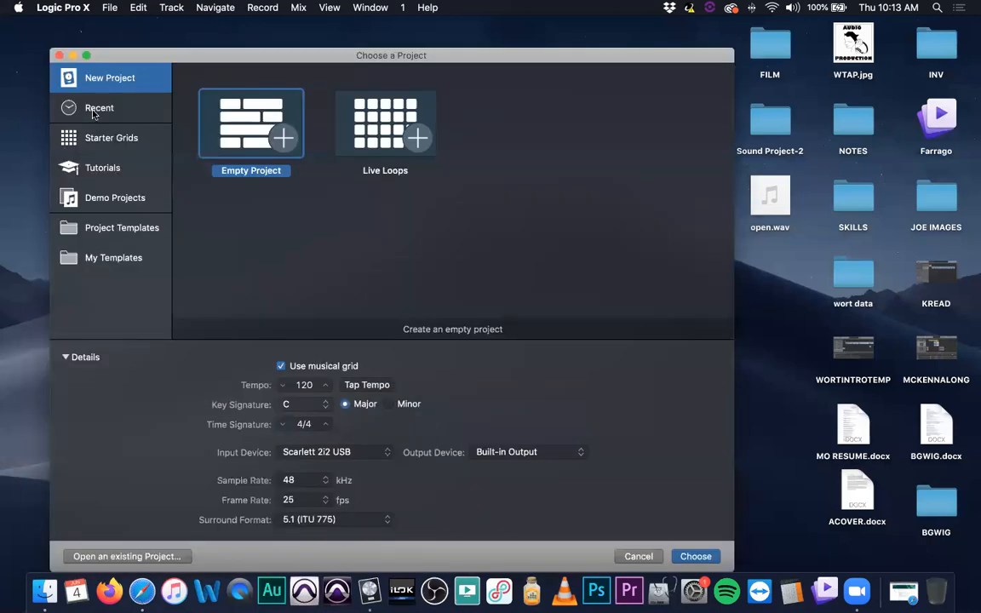
Open the BGWIG project from the recent projects
{"action": "left_click", "coordinate": [96, 108]}
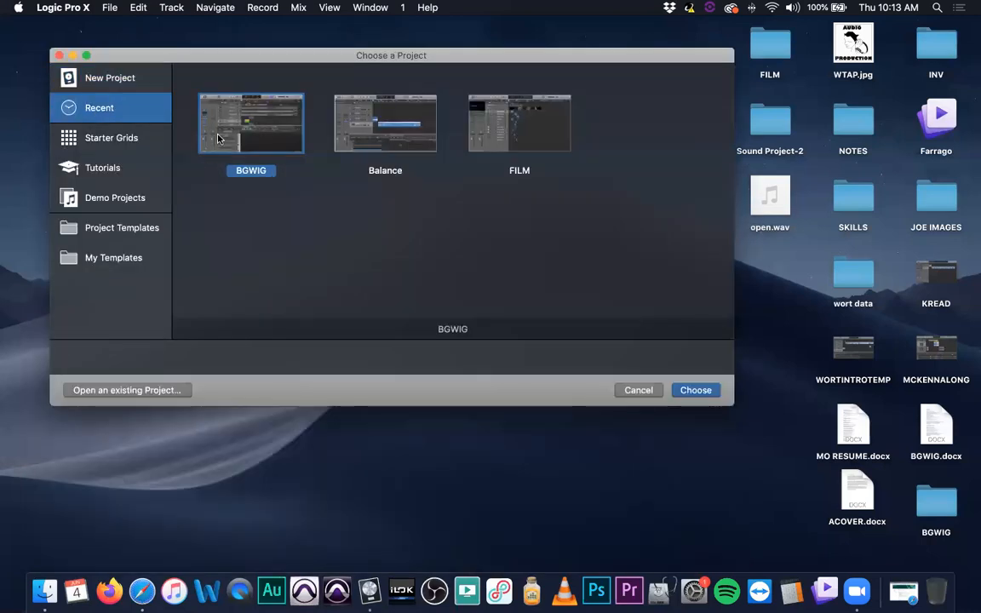
{"action": "double_click", "coordinate": [250, 114]}
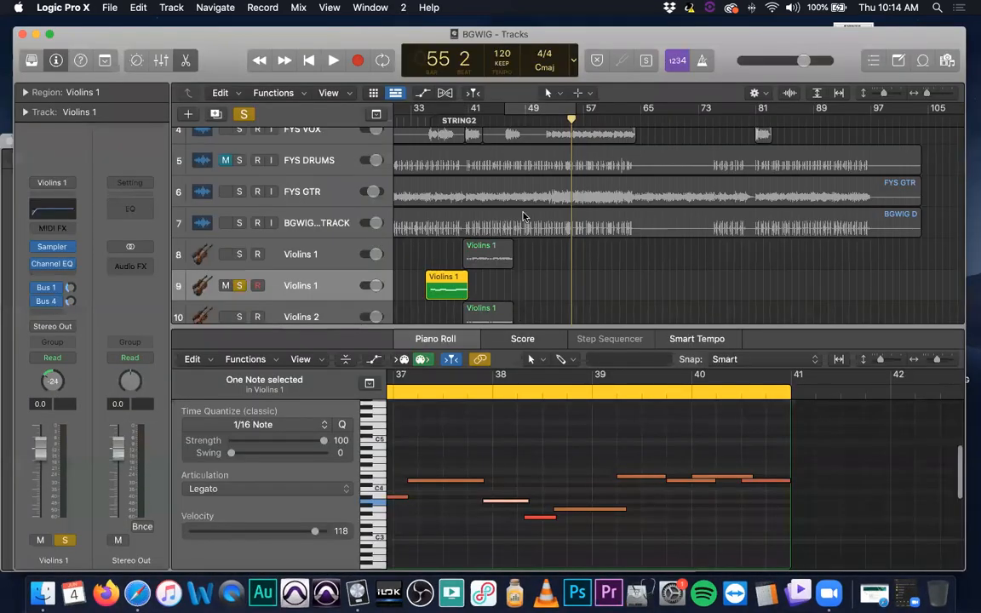
Select the first Violins 1 track, track 8, and clear the active track solos
{"action": "scroll", "coordinate": [524, 216], "scroll_direction": "left", "scroll_amount": 5}
{"action": "left_click", "coordinate": [332, 258]}
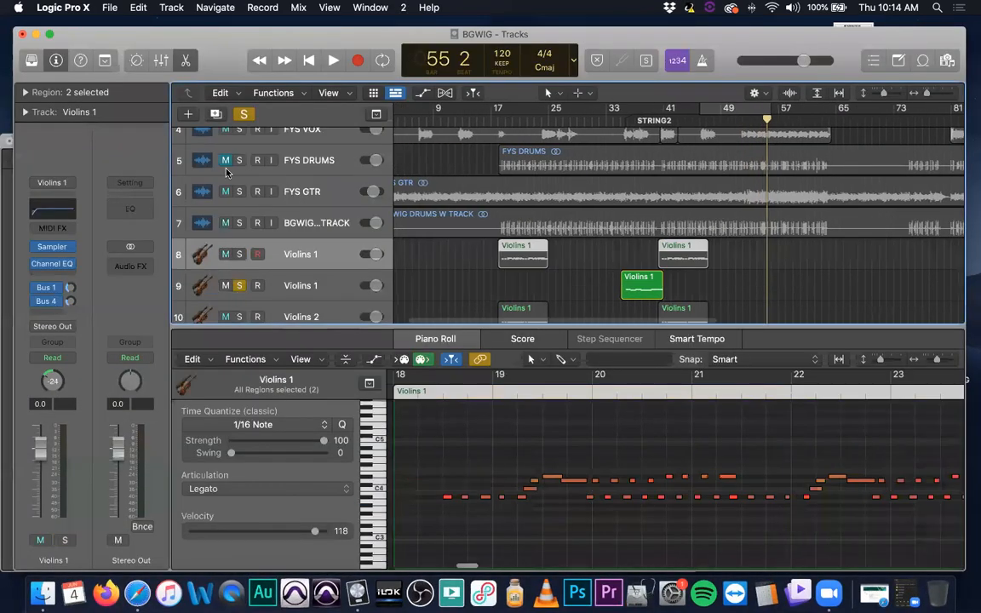
{"action": "left_click", "coordinate": [244, 115]}
Extend the selection through the last Basses track and mute string tracks 8 to 13 together
{"action": "scroll", "coordinate": [328, 275], "scroll_direction": "down", "scroll_amount": 2}
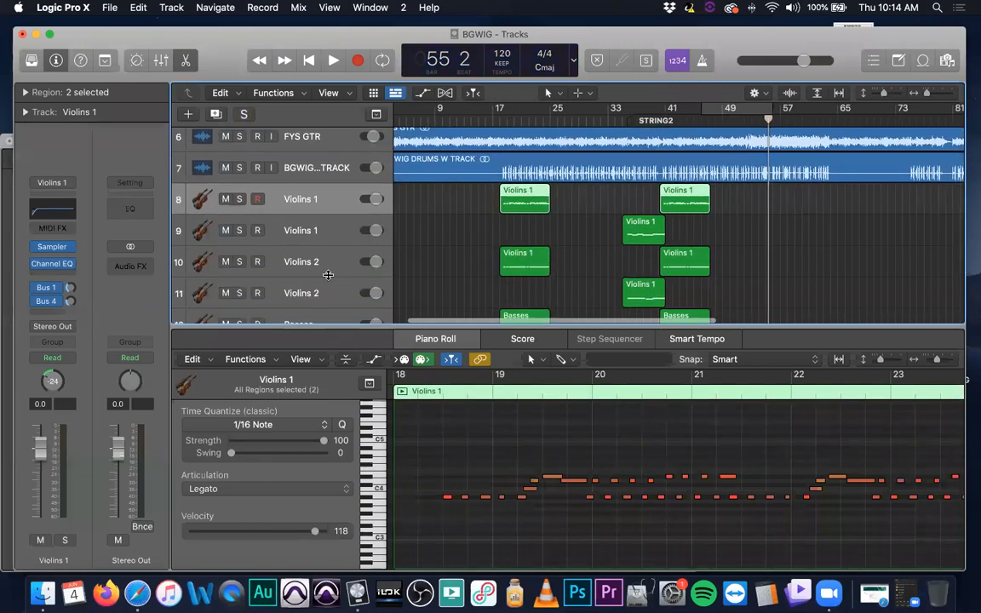
{"action": "scroll", "coordinate": [327, 275], "scroll_direction": "down", "scroll_amount": 3}
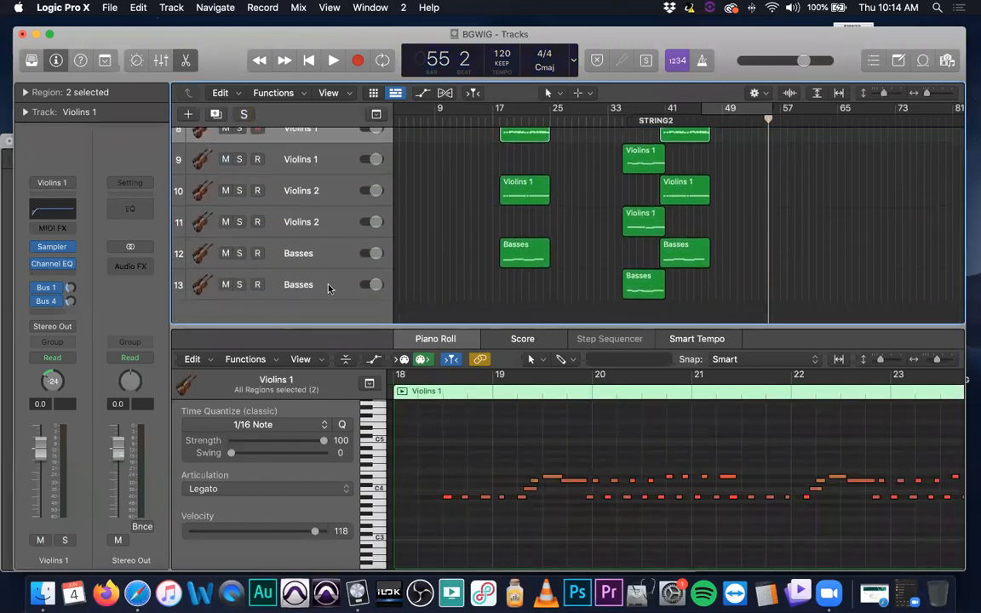
{"action": "left_click", "coordinate": [328, 288], "text": "shift"}
{"action": "scroll", "coordinate": [315, 273], "scroll_direction": "up", "scroll_amount": 1}
{"action": "left_click", "coordinate": [223, 160]}
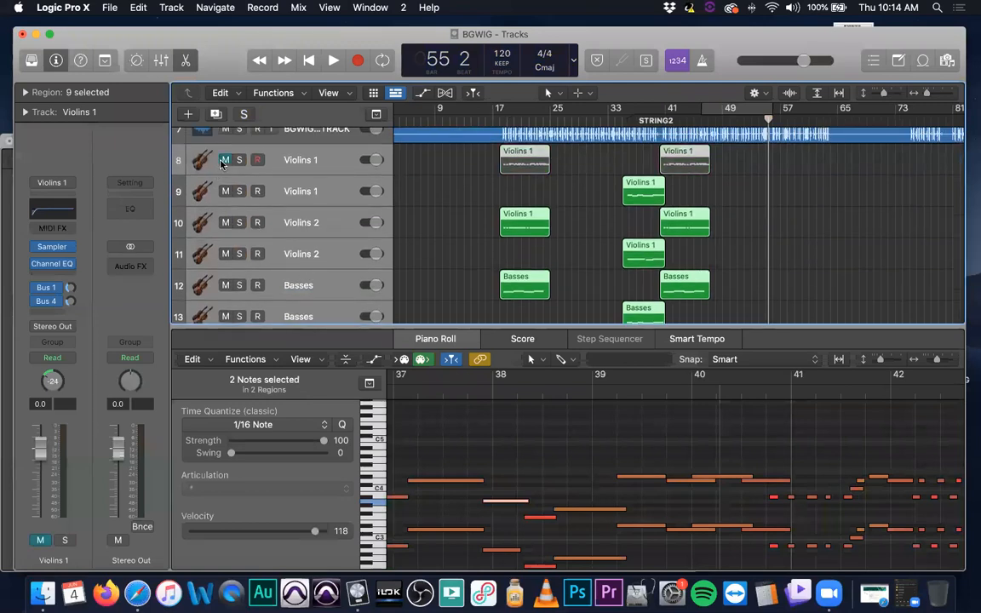
Hide the selected string tracks 8 to 13 from the track list
{"action": "scroll", "coordinate": [222, 164], "scroll_direction": "right", "scroll_amount": 1}
{"action": "key", "text": "h"}
{"action": "left_click", "coordinate": [225, 161]}
{"action": "key", "text": "h"}
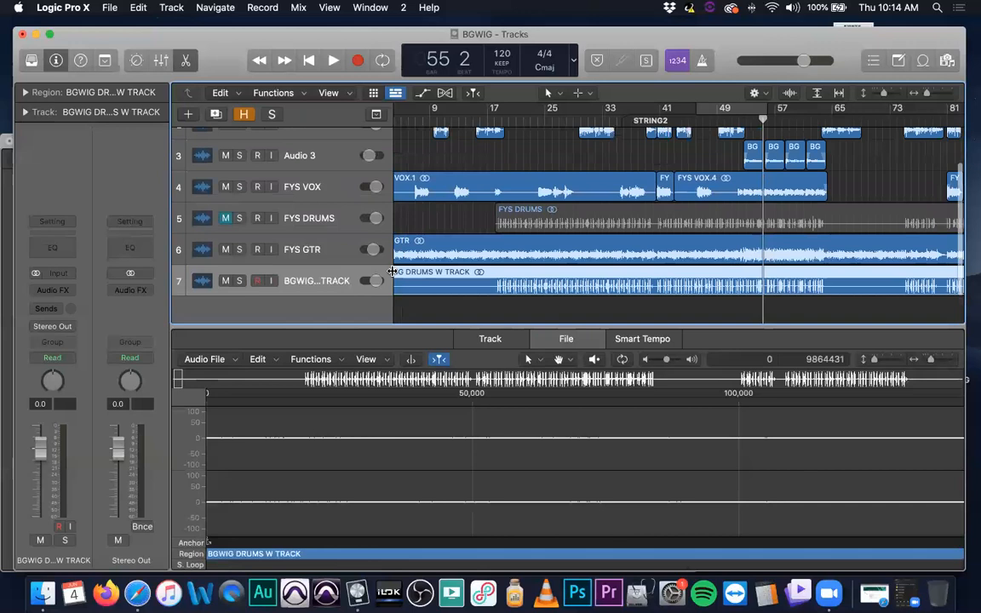
Close the audio editor below the tracks, and briefly reveal the hidden string tracks before concealing them again
{"action": "scroll", "coordinate": [392, 272], "scroll_direction": "up", "scroll_amount": 3}
{"action": "left_click", "coordinate": [186, 63]}
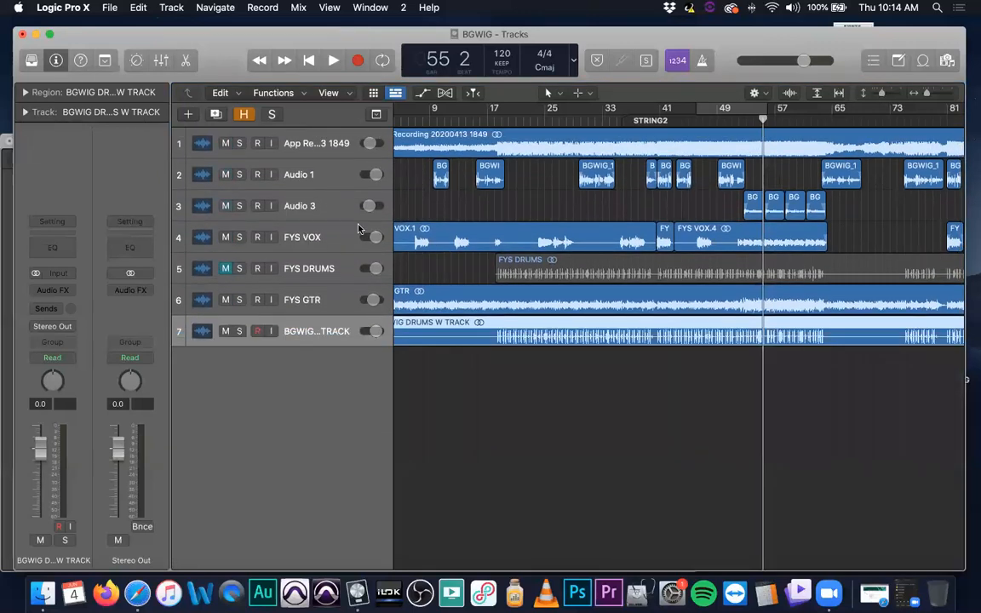
{"action": "key", "text": "h"}
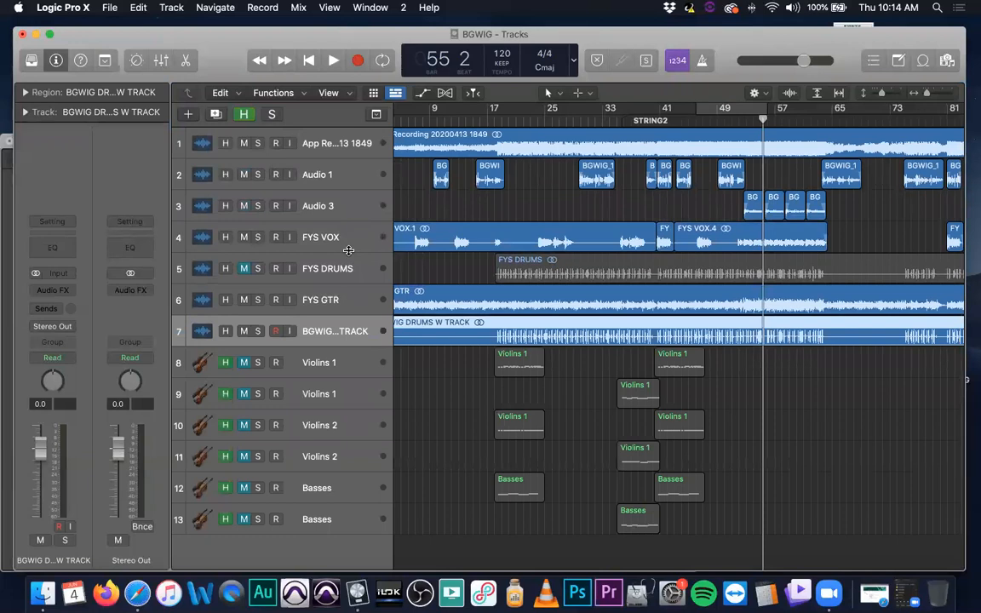
{"action": "key", "text": "h"}
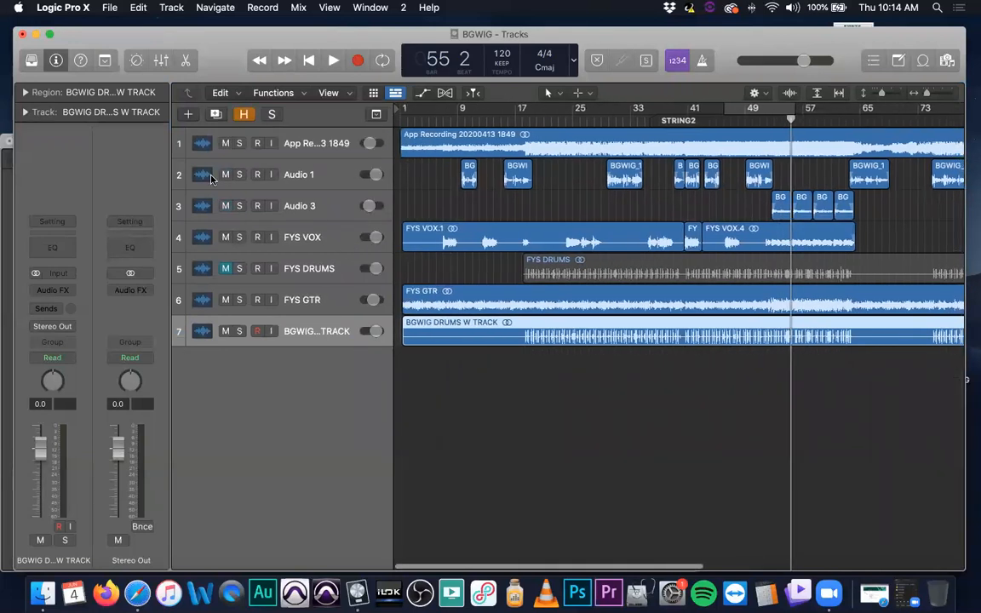
Mute the Audio 1 track and set a cycle range from about bar 51 to bar 65
{"action": "left_click", "coordinate": [224, 175]}
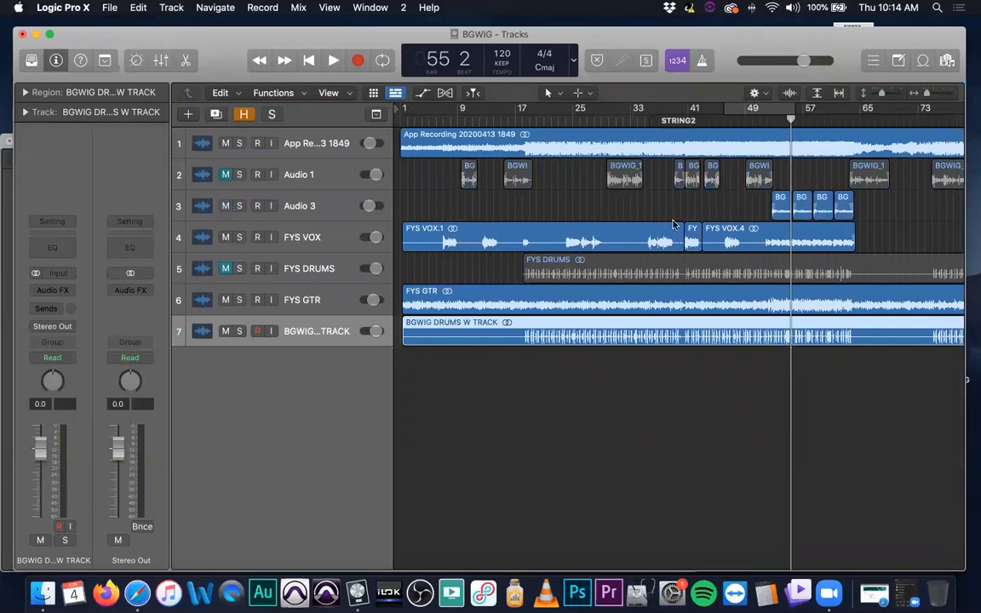
{"action": "left_click_drag", "start_coordinate": [759, 113], "coordinate": [859, 113]}
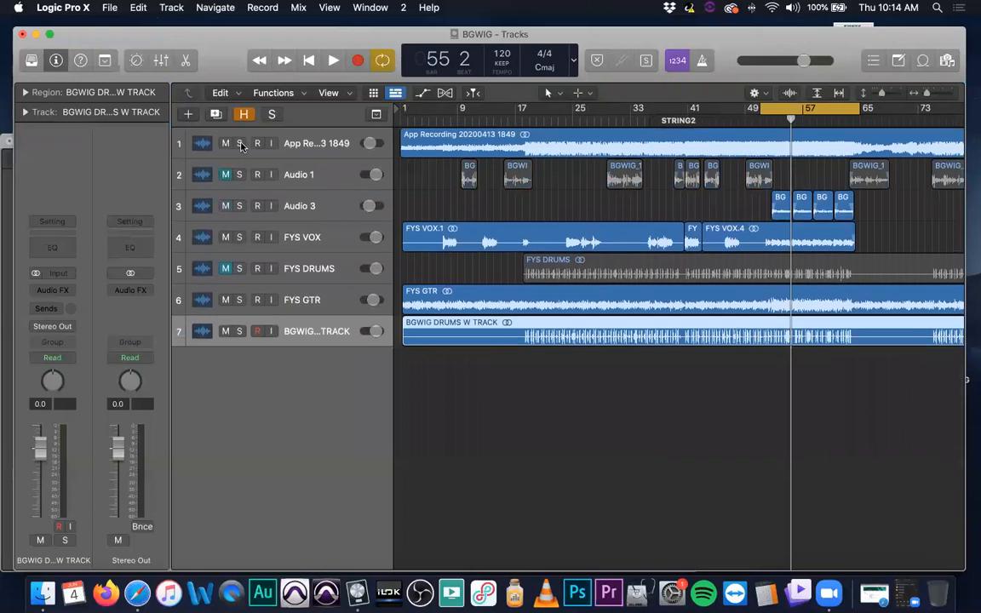
Play the App Recording track soloed through the cycle range with the volume raised, ending with it unsoloed and muted
{"action": "left_click", "coordinate": [240, 143]}
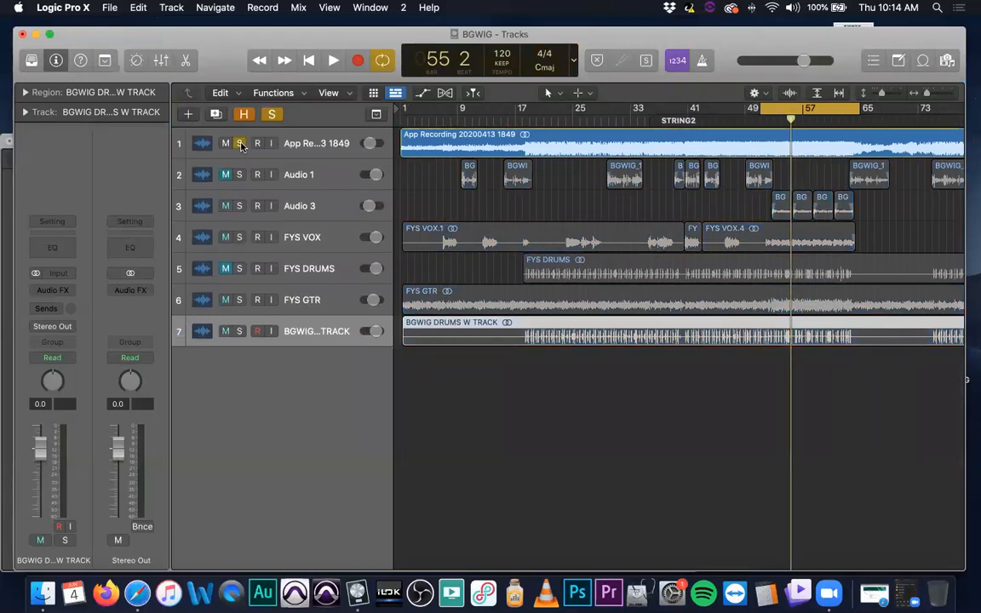
{"action": "key", "text": "XF86AudioRaiseVolume"}
{"action": "key", "text": "space"}
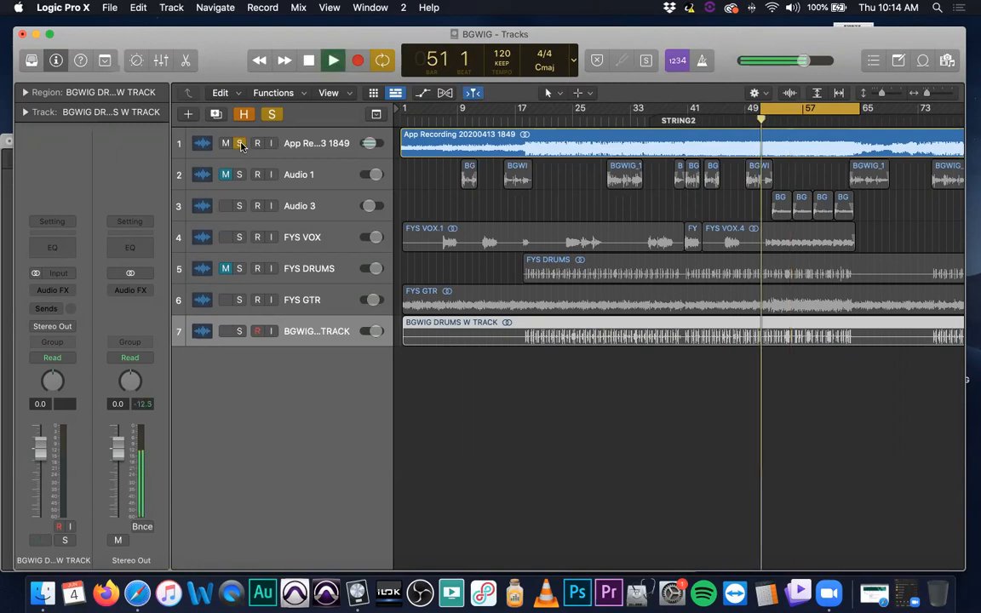
{"action": "key", "text": "XF86AudioRaiseVolume"}
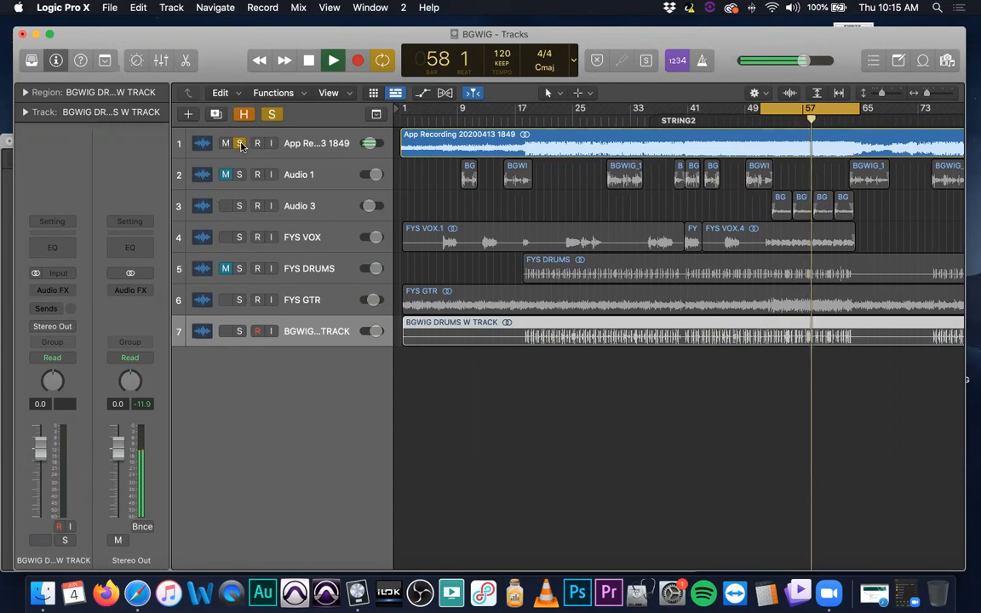
{"action": "key", "text": "space"}
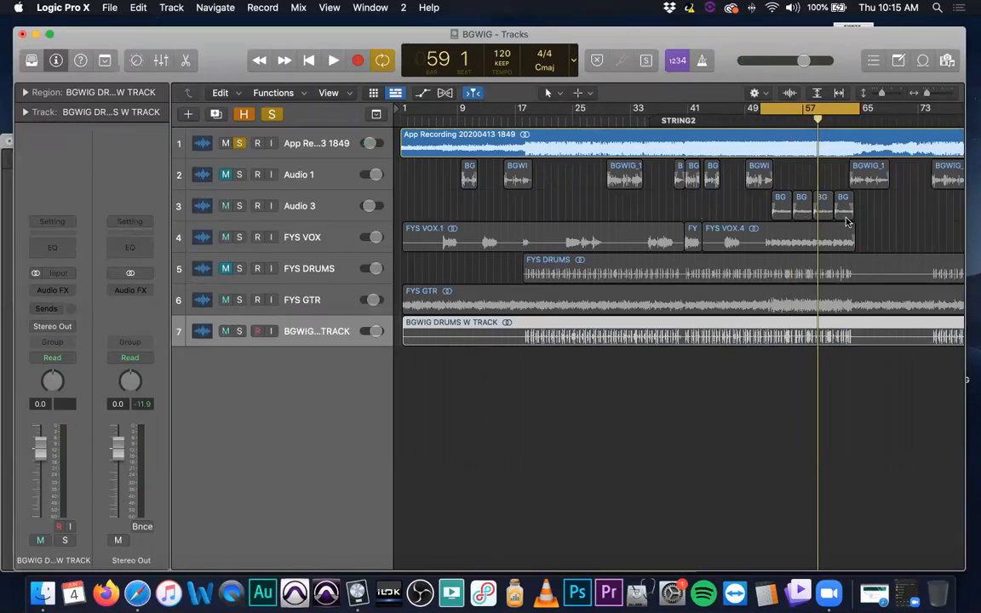
{"action": "left_click", "coordinate": [239, 143]}
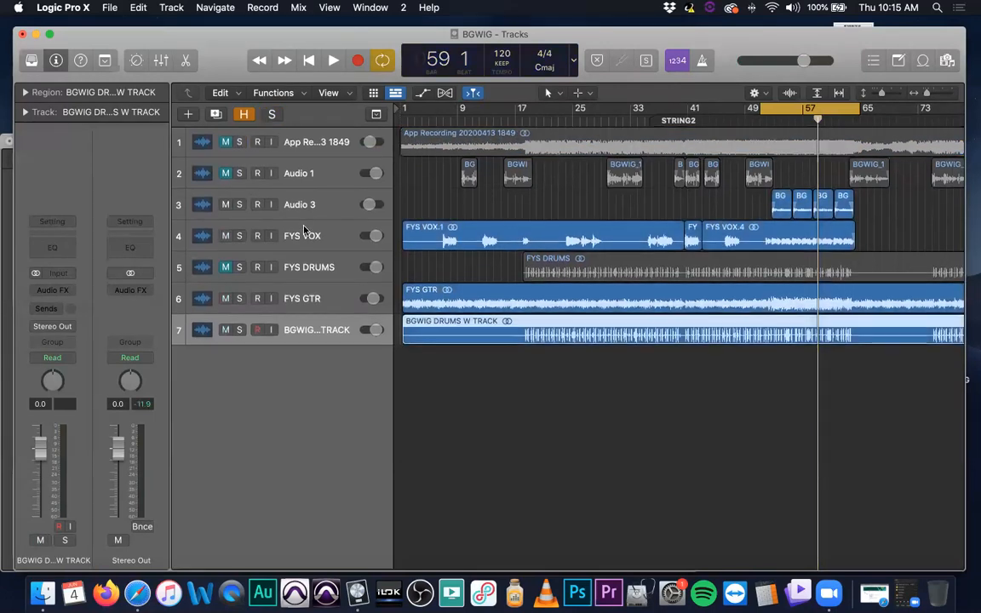
Select and solo the FYS VOX track and listen to part of the cycle range
{"action": "left_click", "coordinate": [240, 237]}
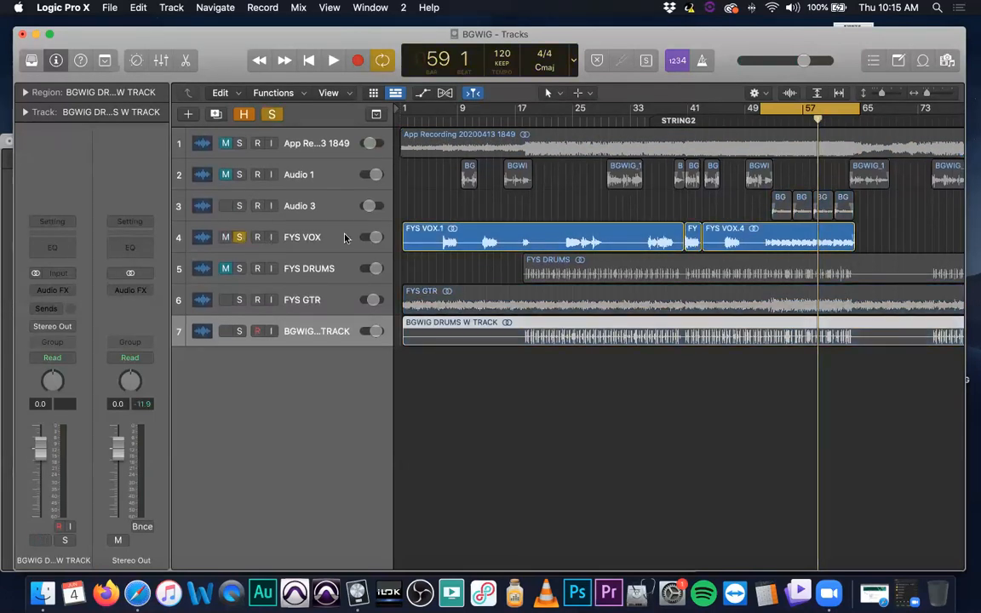
{"action": "left_click", "coordinate": [345, 236]}
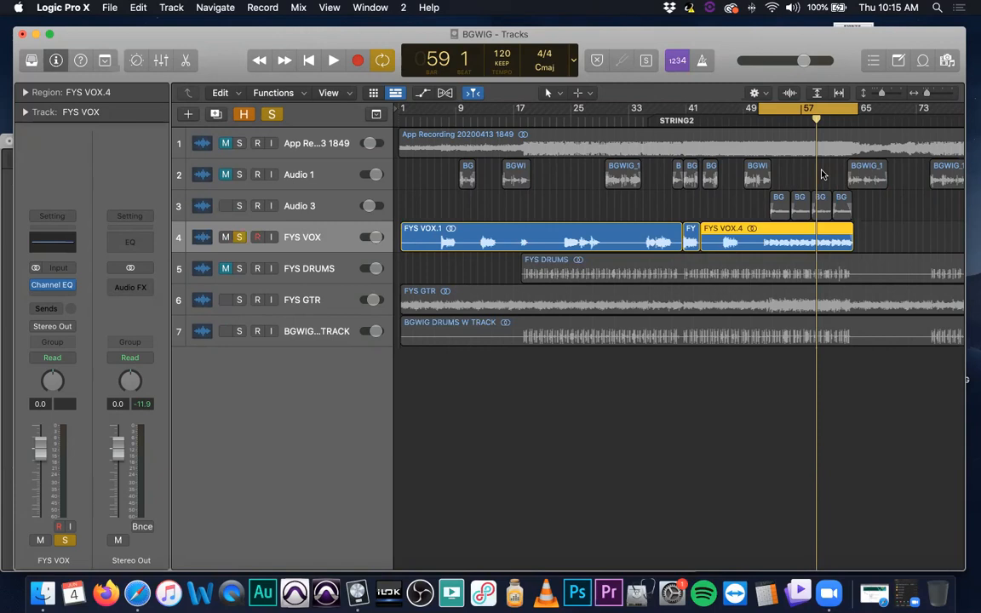
{"action": "key", "text": "space"}
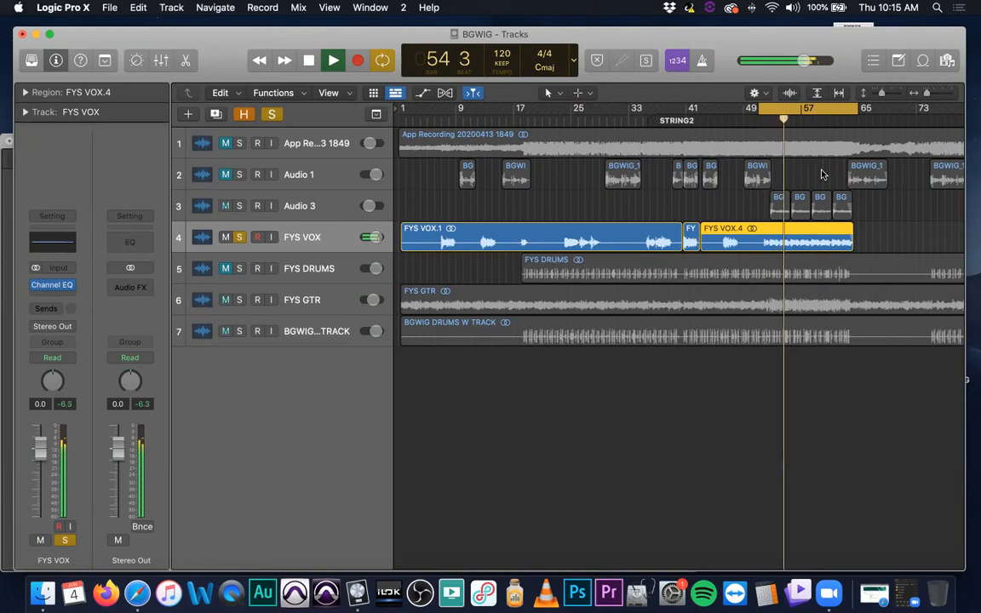
{"action": "key", "text": "space"}
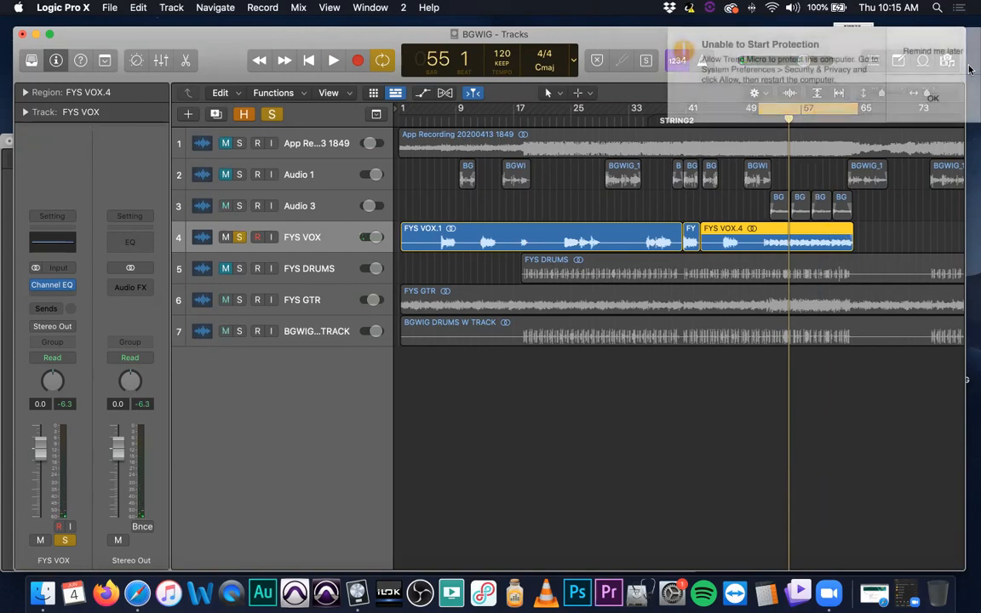
Dismiss the system notification, shorten the cycle range to start at about bar 52, and unsolo the FYS VOX track
{"action": "left_click", "coordinate": [966, 54]}
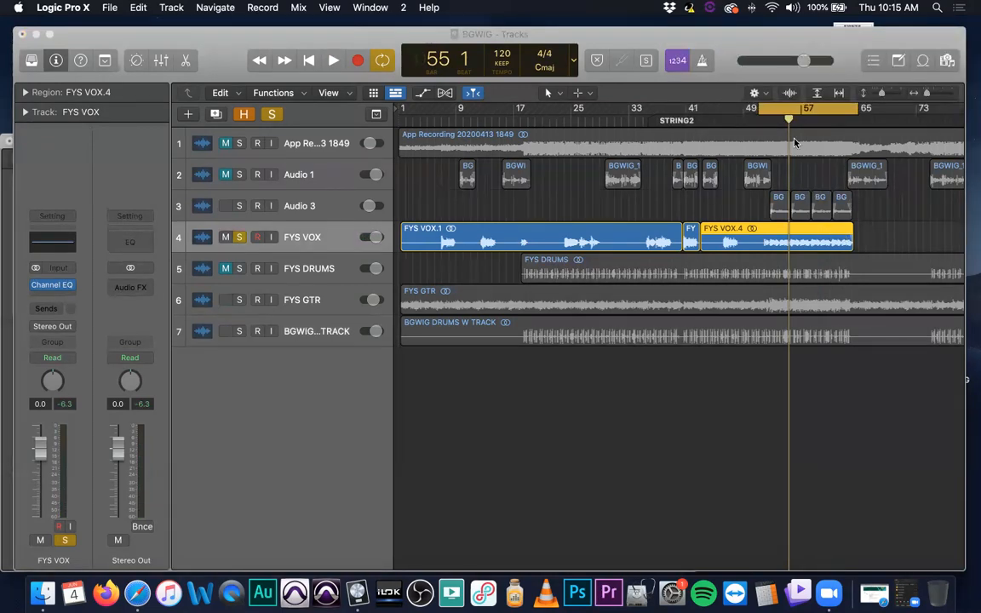
{"action": "left_click_drag", "start_coordinate": [761, 111], "coordinate": [767, 109]}
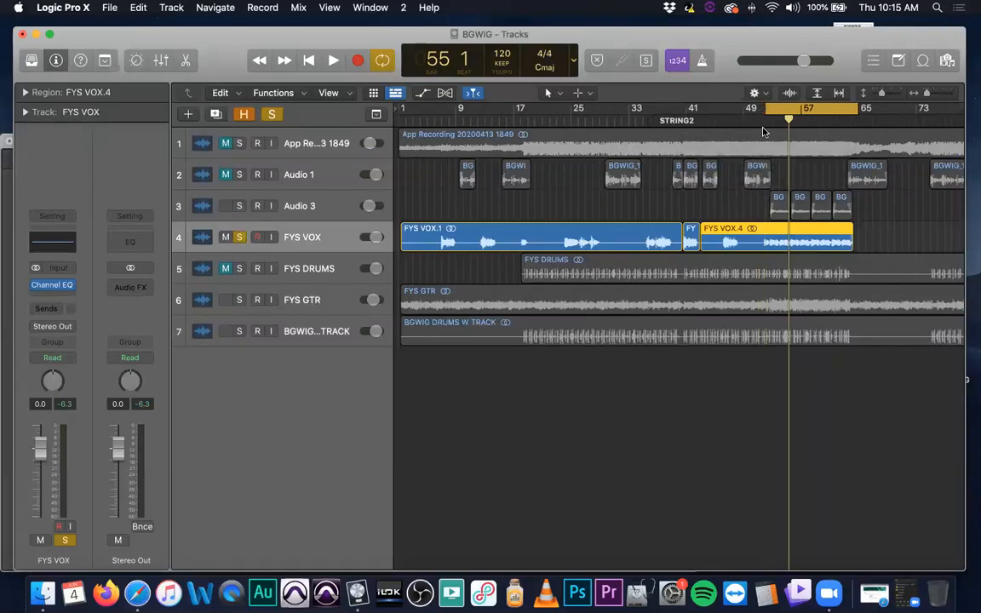
{"action": "left_click", "coordinate": [238, 238]}
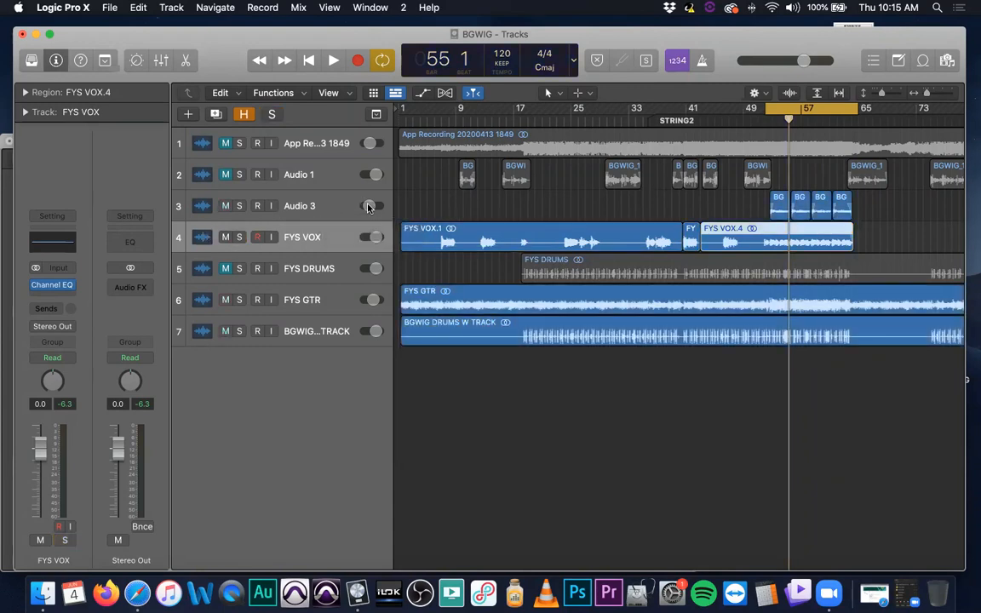
Select the Audio 3 track and examine the reverb plug-in choices for the ChromaVerb slot on its Bus 3 aux channel
{"action": "left_click", "coordinate": [345, 208]}
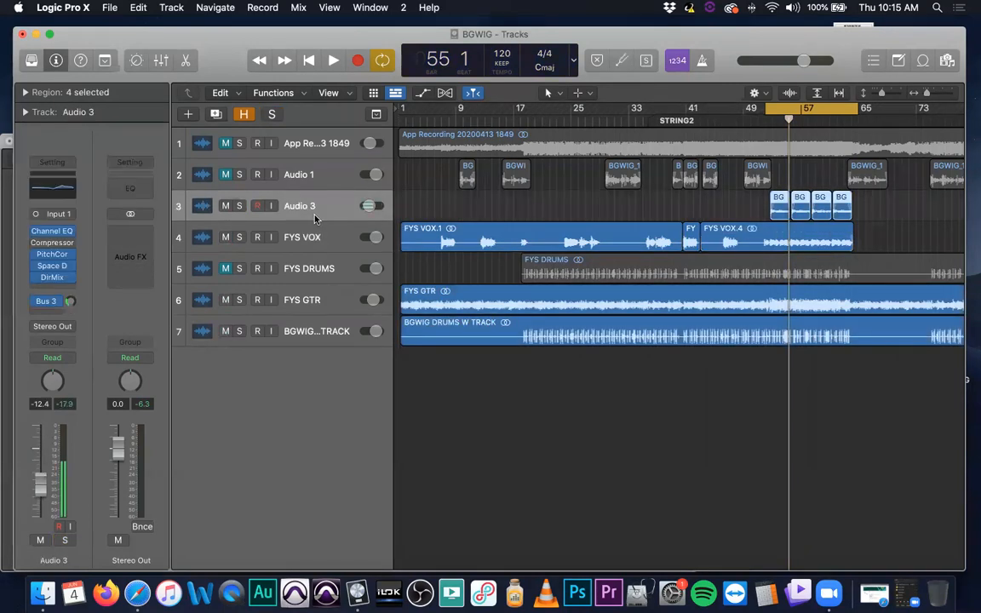
{"action": "left_click", "coordinate": [52, 302]}
{"action": "left_click", "coordinate": [229, 375]}
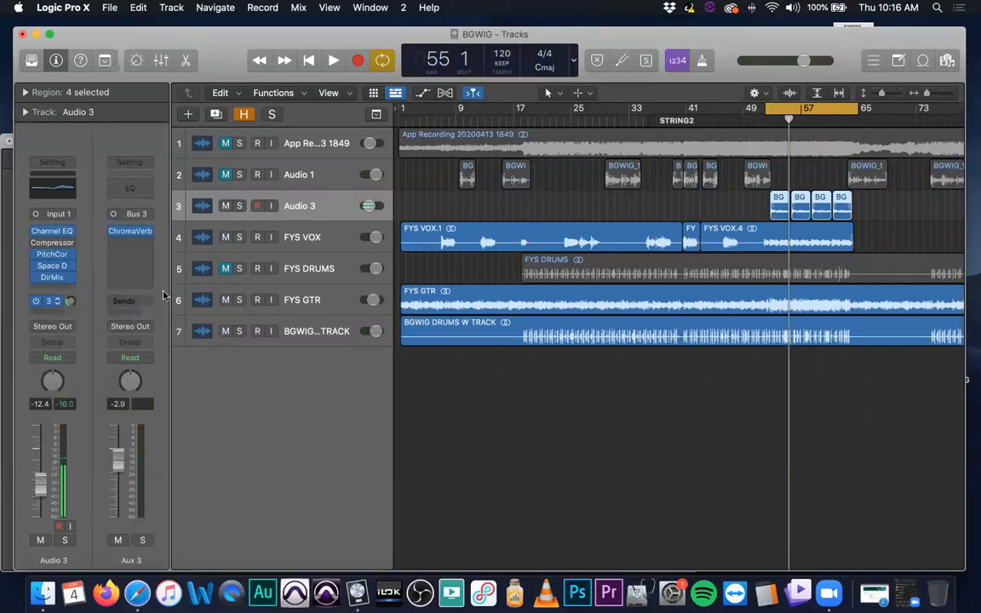
{"action": "left_click", "coordinate": [148, 232]}
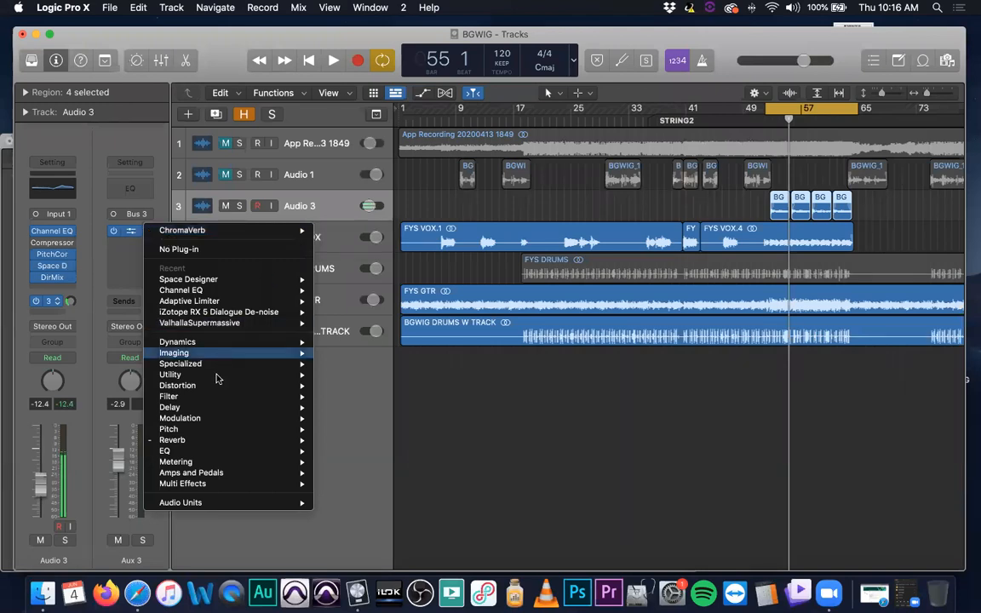
{"action": "mouse_move", "coordinate": [245, 442]}
{"action": "mouse_move", "coordinate": [405, 446]}
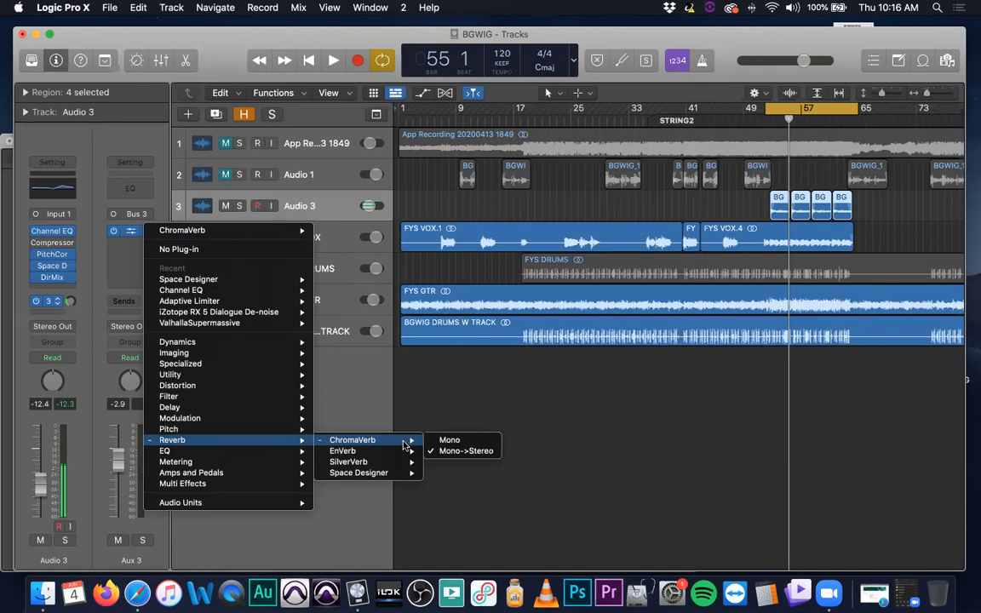
{"action": "left_click", "coordinate": [718, 409]}
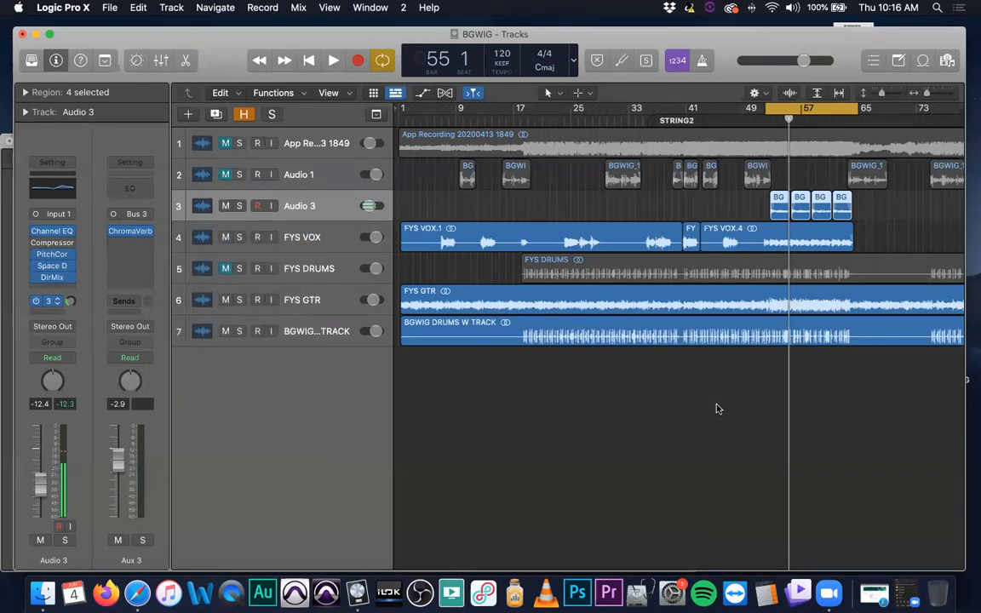
During playback, raise the Audio 3 track's volume to -11.0 dB and compare it in the mix and alone, leaving it soloed
{"action": "key", "text": "space"}
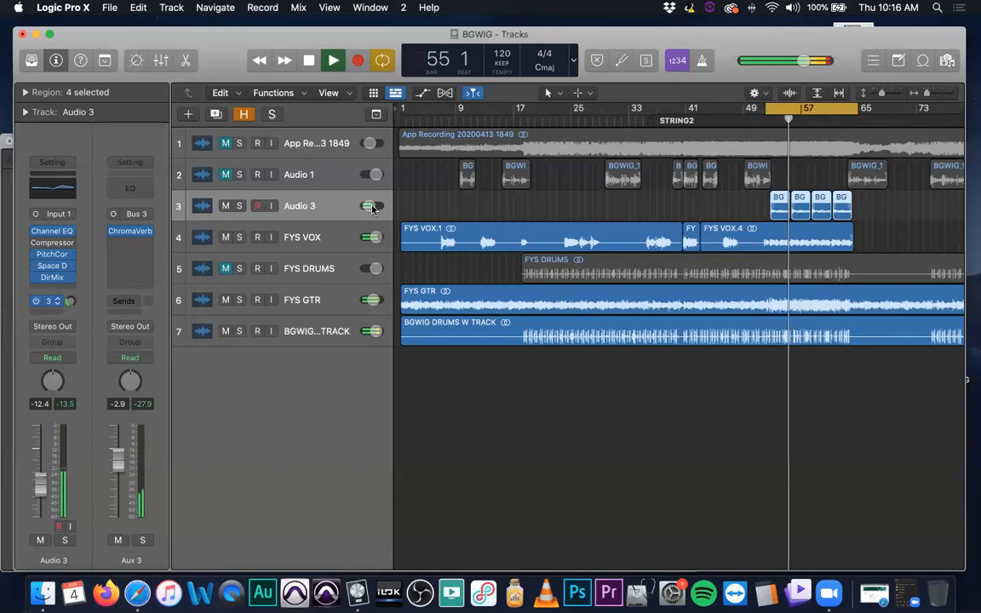
{"action": "left_click_drag", "start_coordinate": [368, 205], "coordinate": [372, 205]}
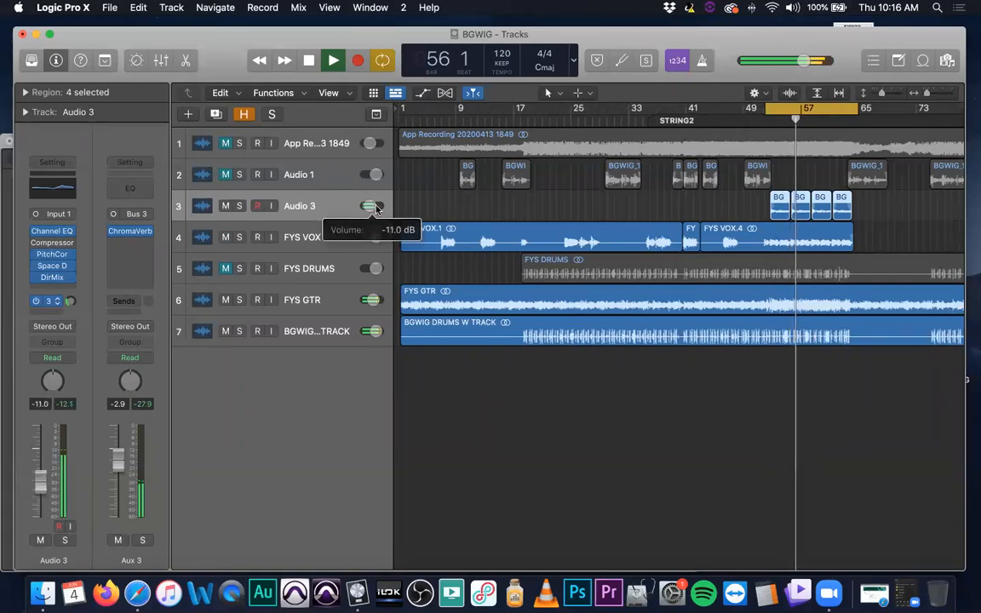
{"action": "left_click", "coordinate": [239, 206]}
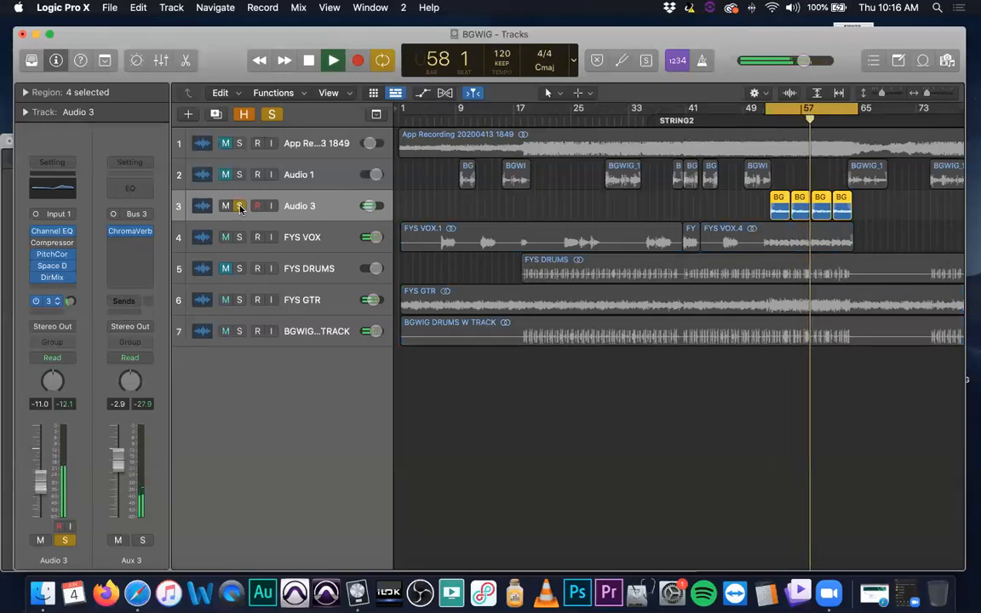
{"action": "left_click", "coordinate": [239, 206]}
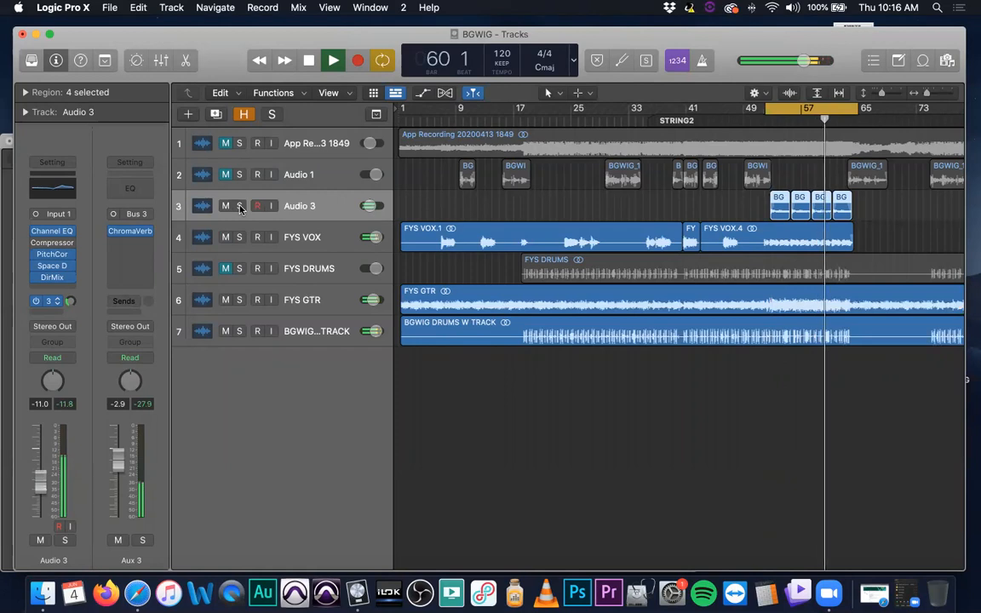
{"action": "left_click", "coordinate": [239, 207]}
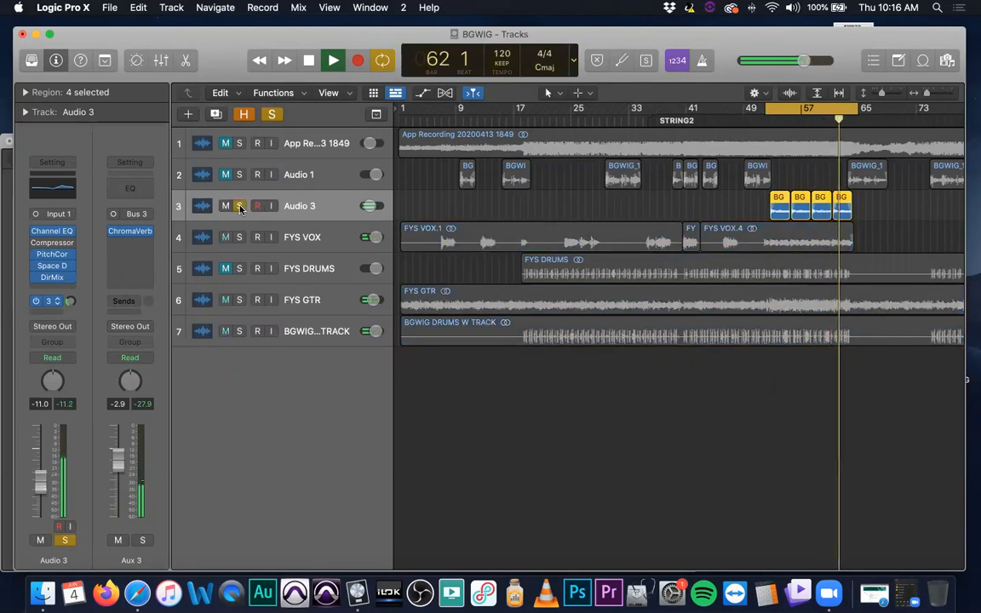
{"action": "key", "text": "space"}
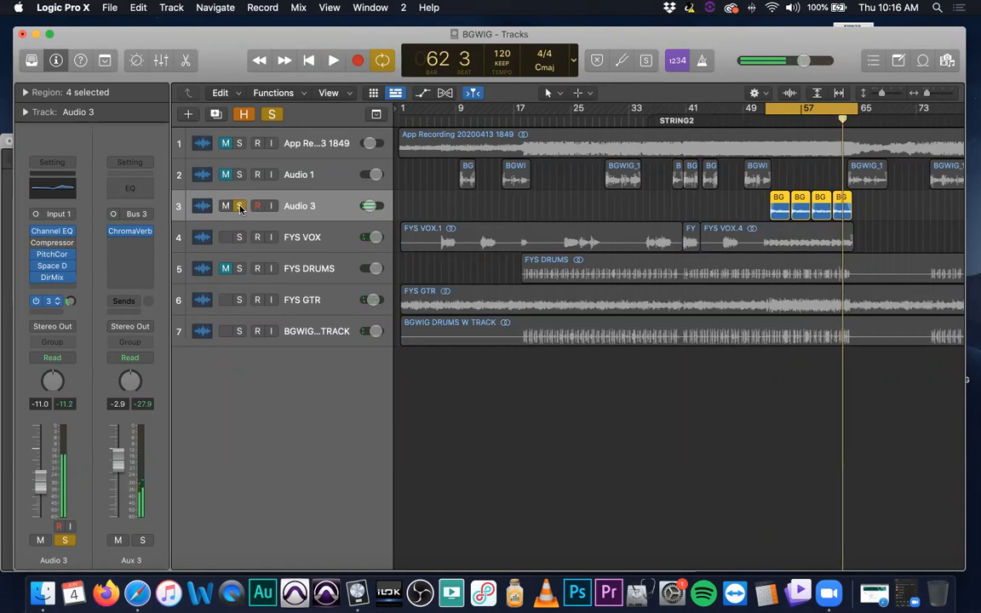
Turn off cycle mode, unsolo the Audio 3 track, and deselect all regions
{"action": "left_click", "coordinate": [801, 114]}
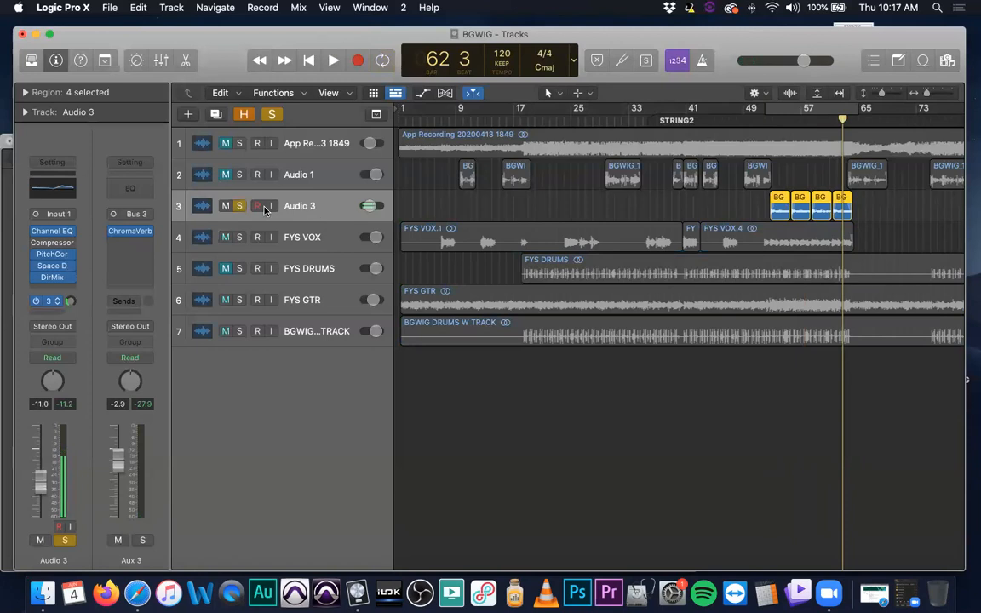
{"action": "left_click", "coordinate": [239, 205]}
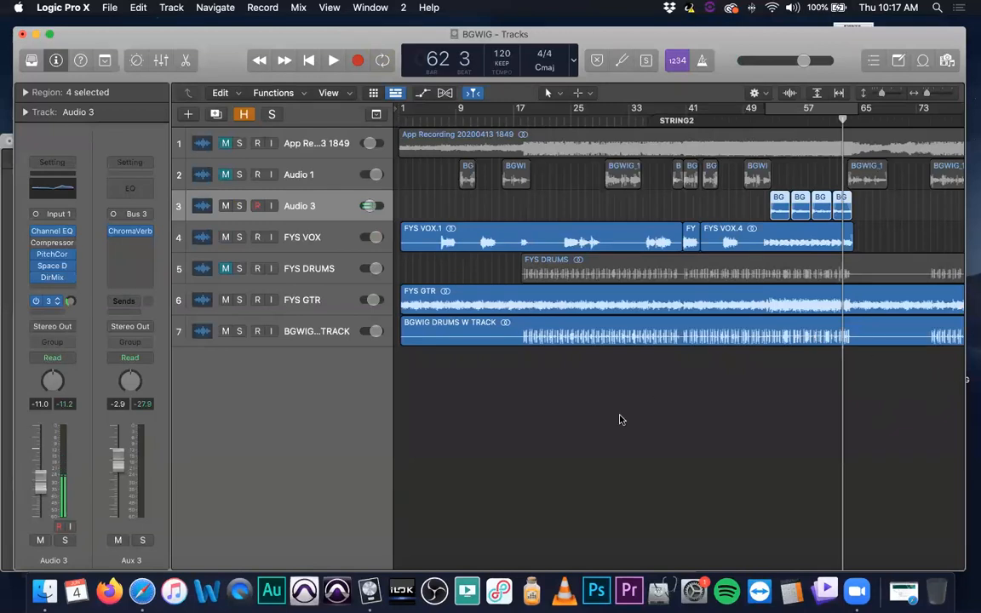
{"action": "left_click", "coordinate": [558, 404]}
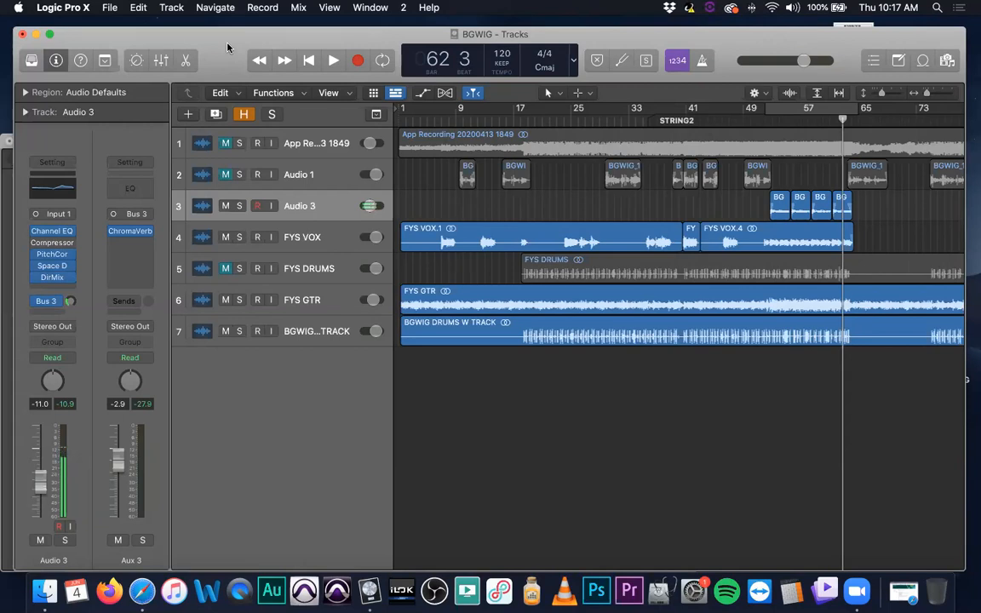
Try moving the Space Designer and Direction Mixer plug-ins from Audio 3 to the Bus 3 aux channel, and return them to Audio 3
{"action": "mouse_move", "coordinate": [68, 270]}
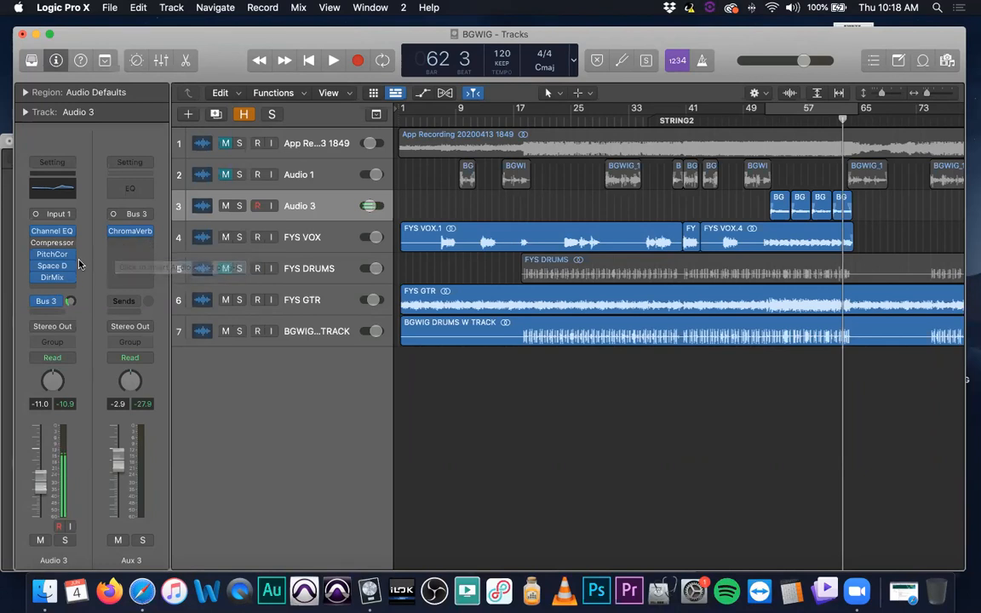
{"action": "left_click_drag", "start_coordinate": [52, 265], "coordinate": [131, 259]}
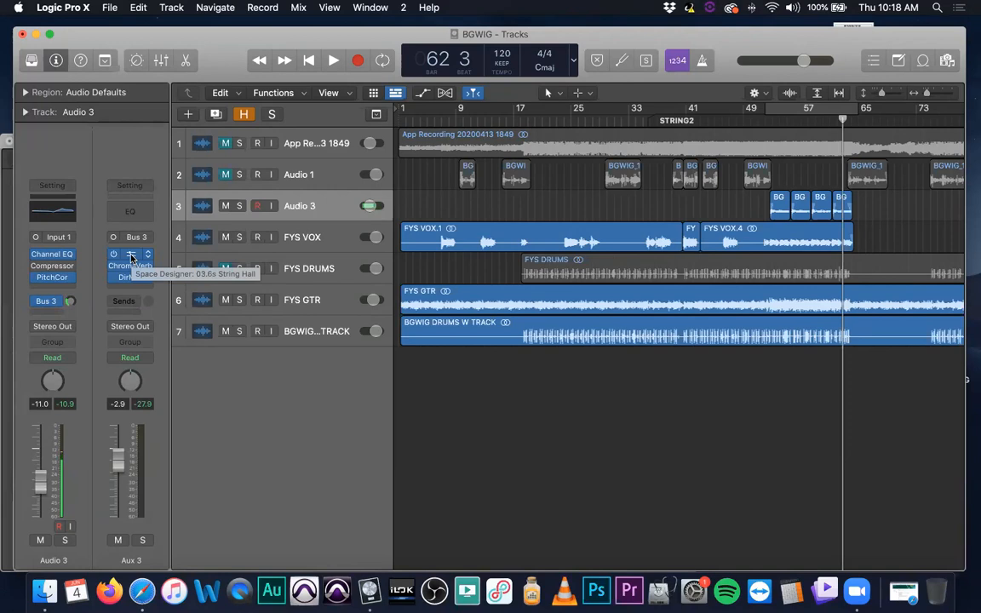
{"action": "left_click_drag", "start_coordinate": [131, 258], "coordinate": [53, 289]}
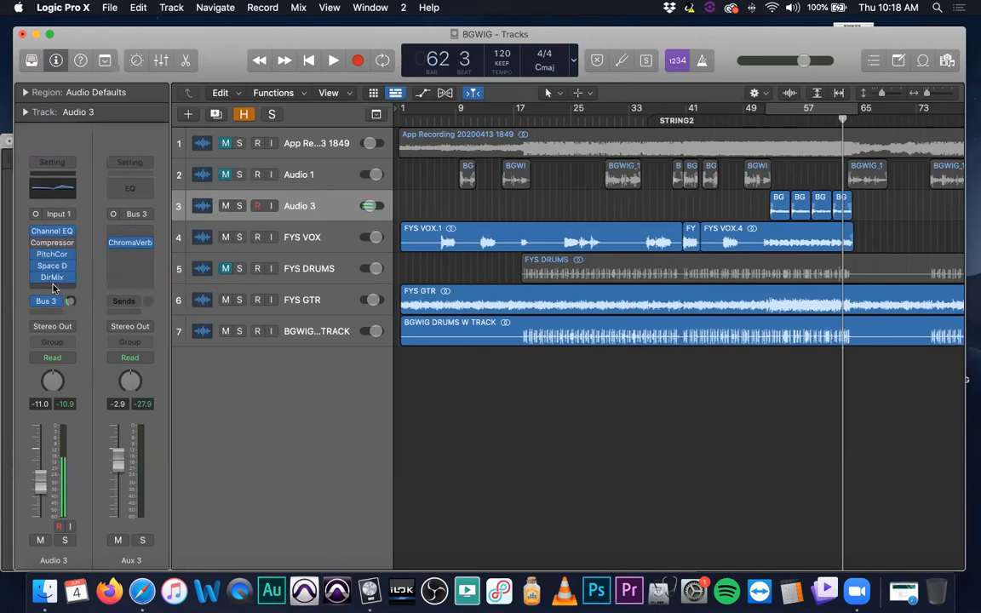
Solo the FYS VOX track and listen to it briefly from about bar 52
{"action": "left_click", "coordinate": [770, 122]}
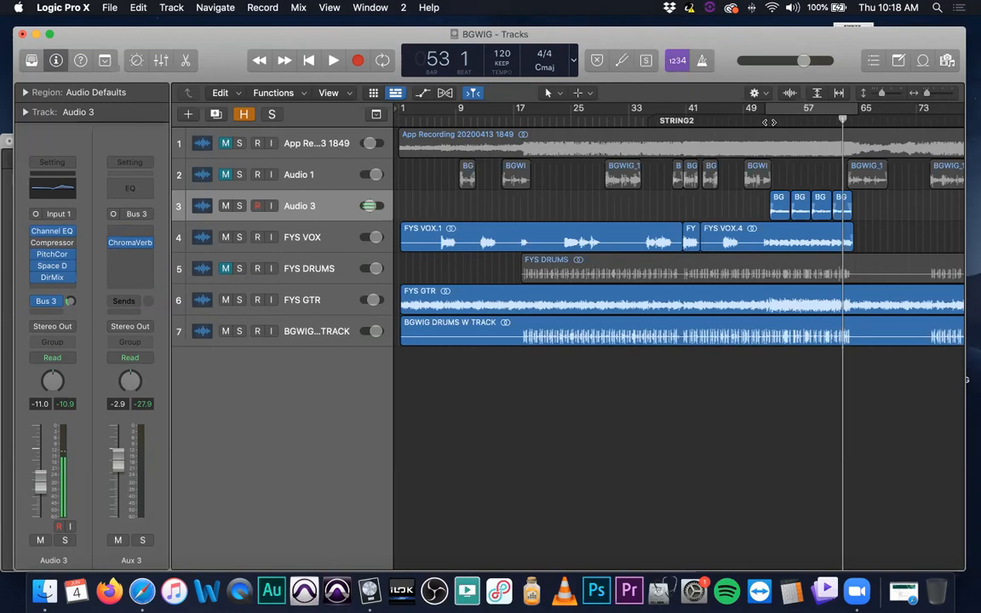
{"action": "left_click", "coordinate": [241, 238]}
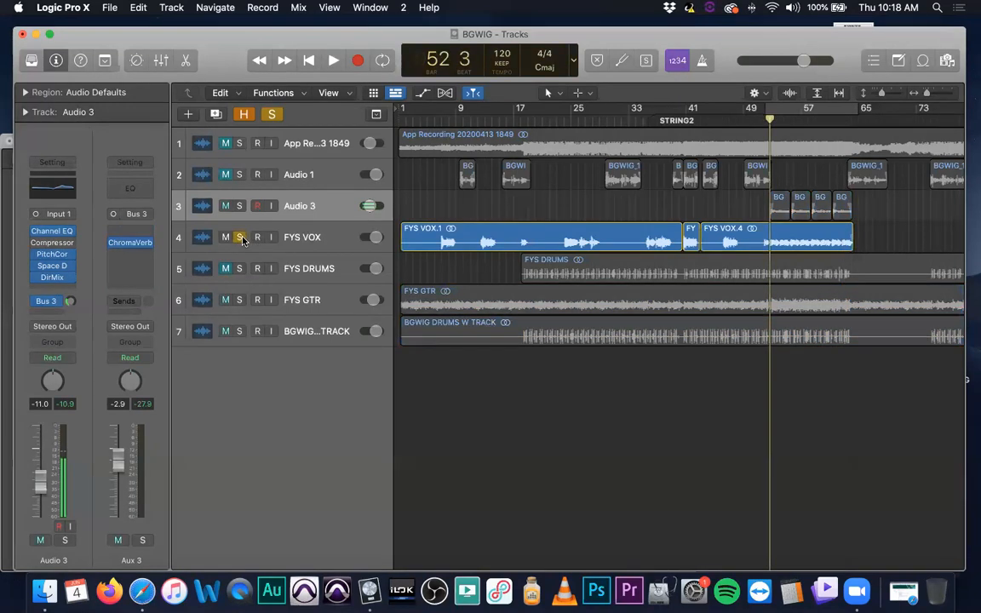
{"action": "key", "text": "space"}
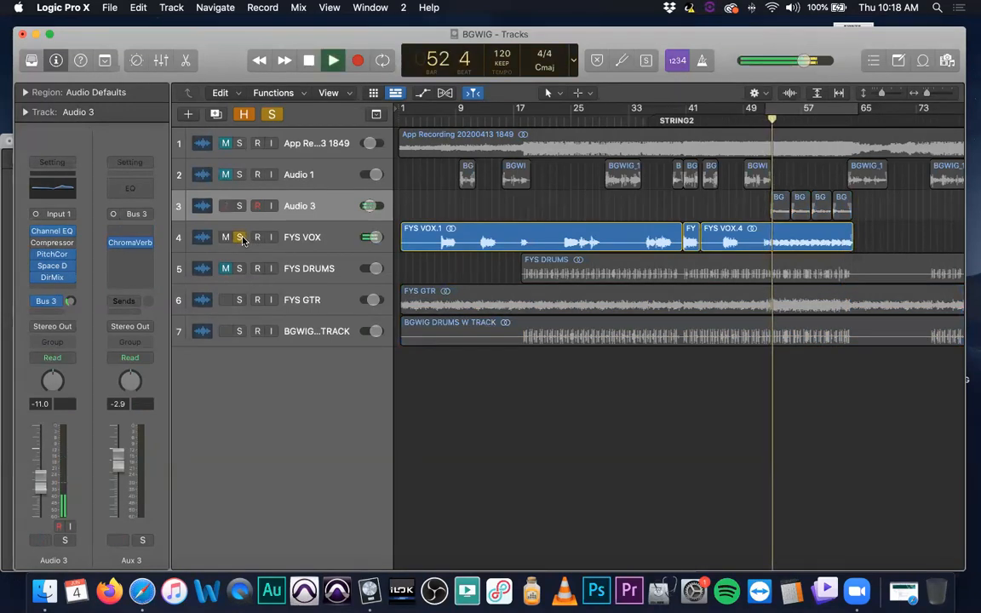
{"action": "key", "text": "space"}
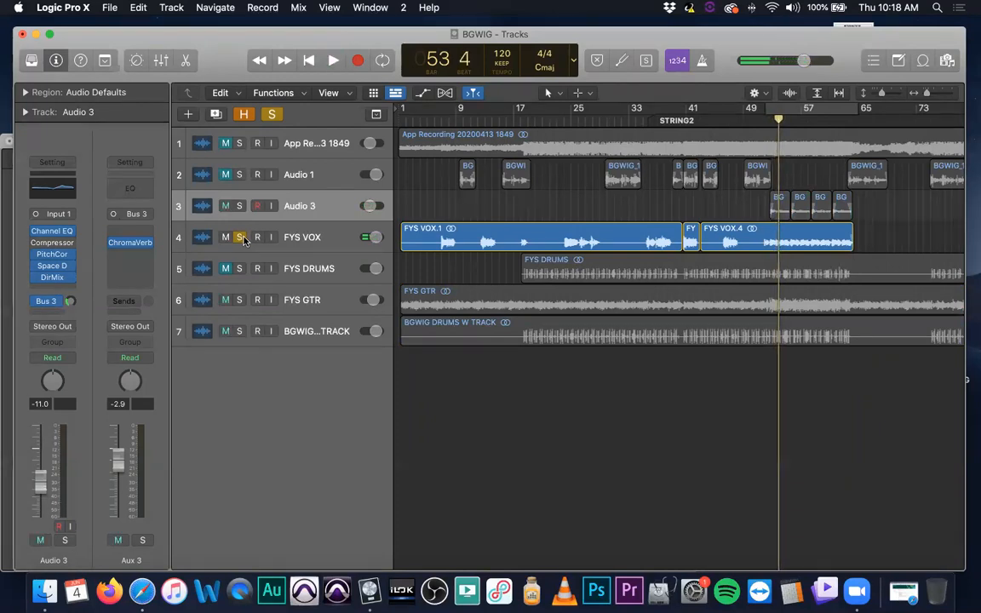
Solo the Audio 3 track alongside FYS VOX, listen to both together, and unsolo both tracks
{"action": "left_click", "coordinate": [238, 206]}
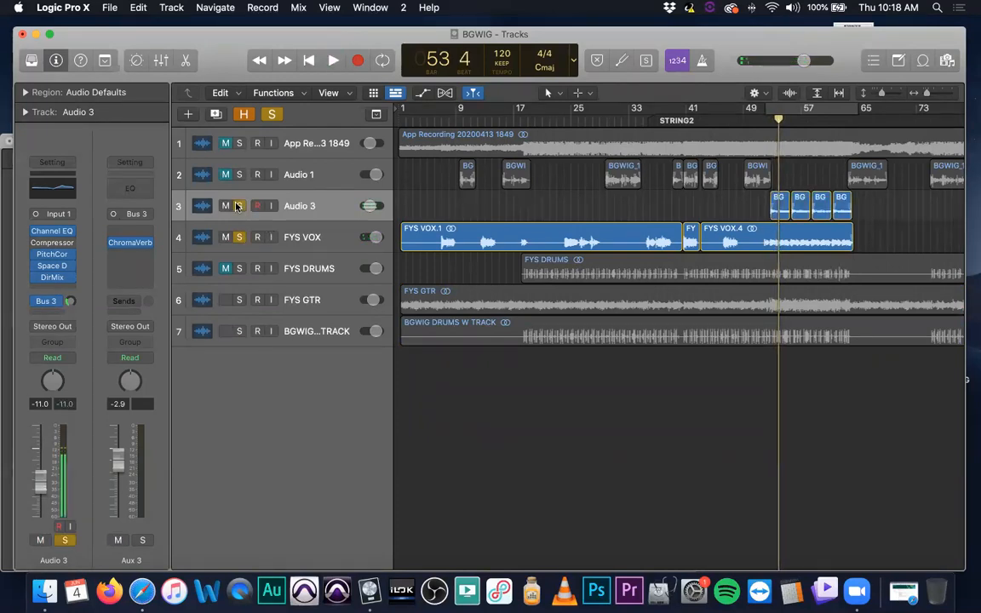
{"action": "key", "text": "space"}
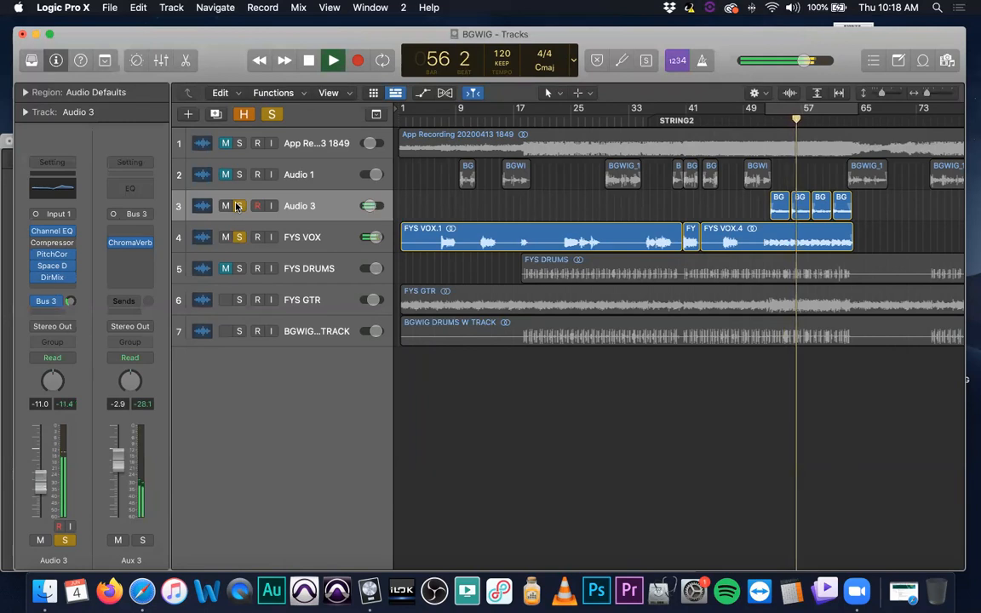
{"action": "key", "text": "space"}
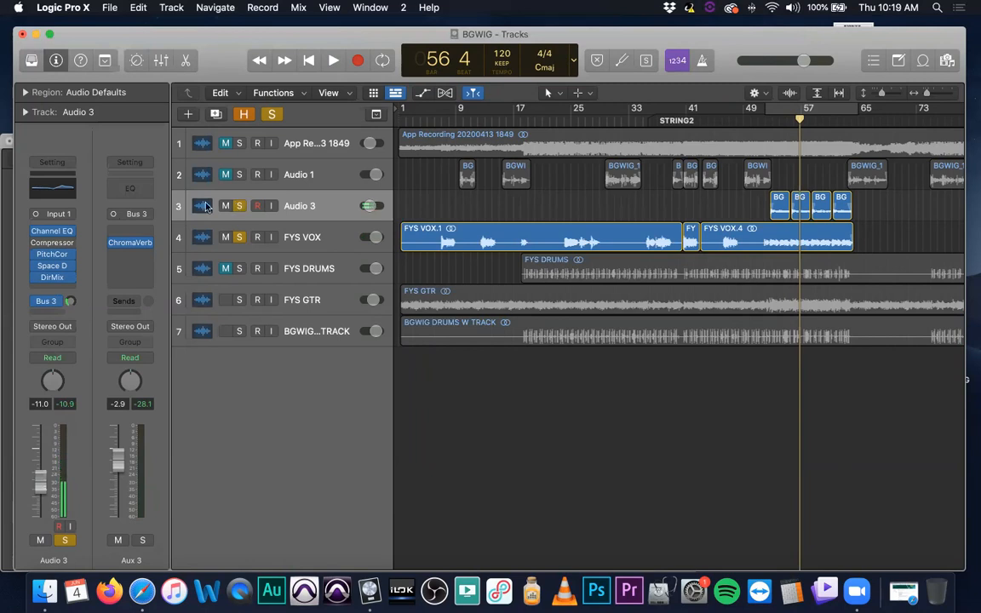
{"action": "left_click_drag", "start_coordinate": [240, 209], "coordinate": [238, 237]}
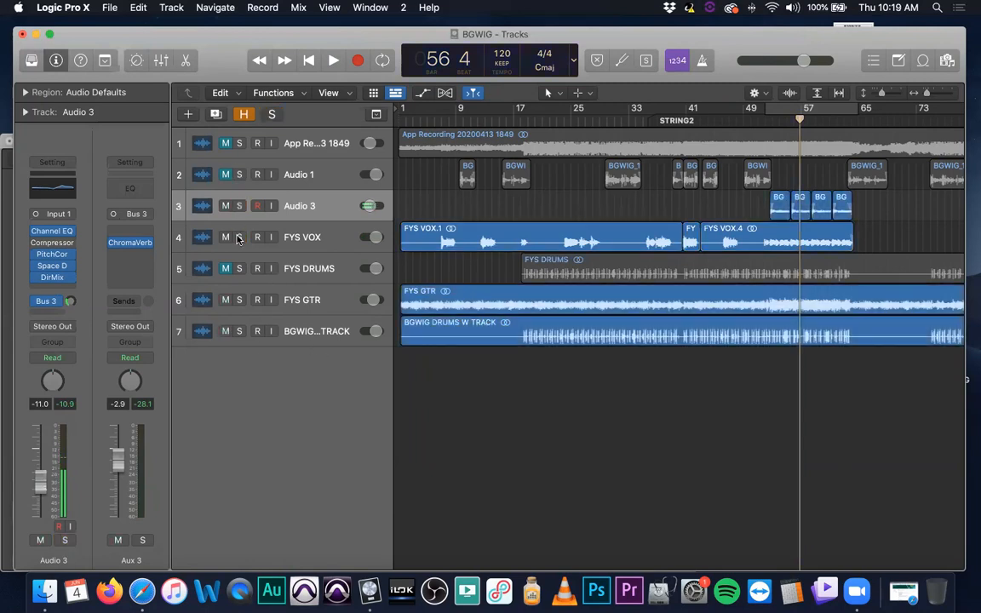
Remove the ChromaVerb plug-in from the Bus 3 aux channel
{"action": "left_click", "coordinate": [130, 244]}
{"action": "mouse_move", "coordinate": [148, 245]}
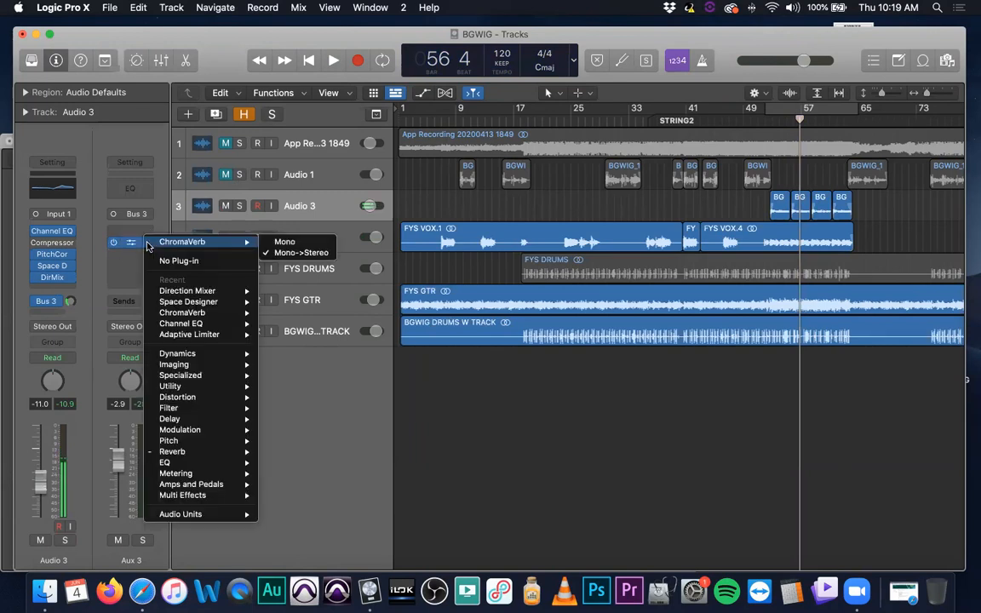
{"action": "left_click", "coordinate": [117, 281]}
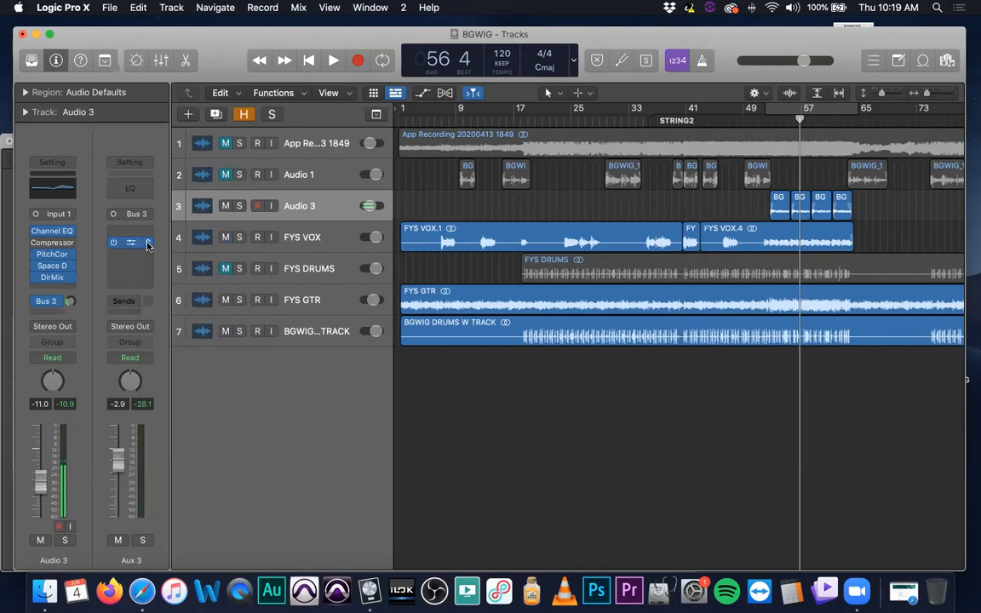
{"action": "left_click", "coordinate": [148, 245]}
{"action": "left_click", "coordinate": [161, 249]}
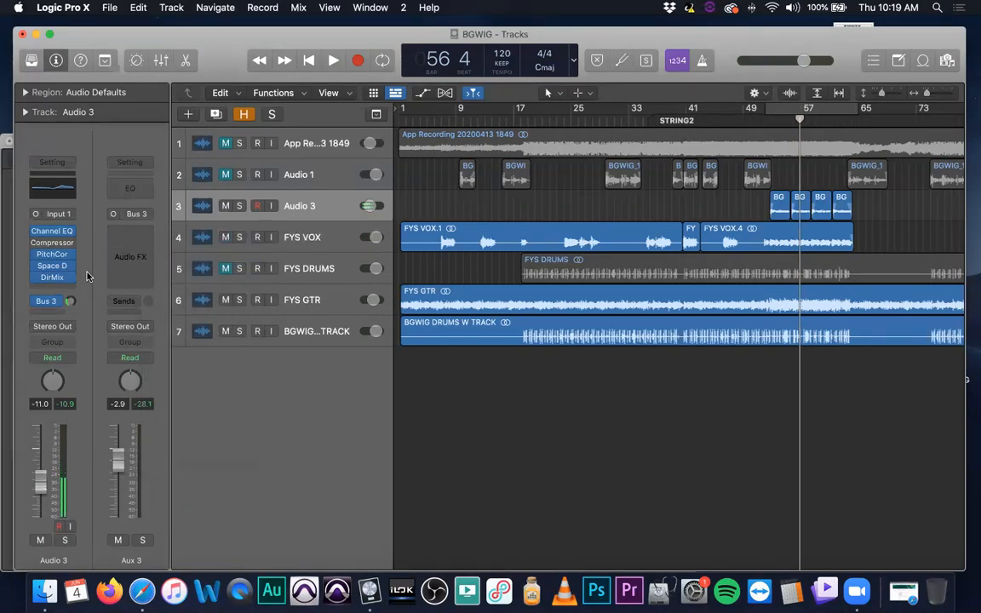
Open the Space Designer on Audio 3, examine its 03.6s String Hall settings, and close its window
{"action": "left_click", "coordinate": [54, 267]}
{"action": "left_click_drag", "start_coordinate": [792, 204], "coordinate": [481, 37]}
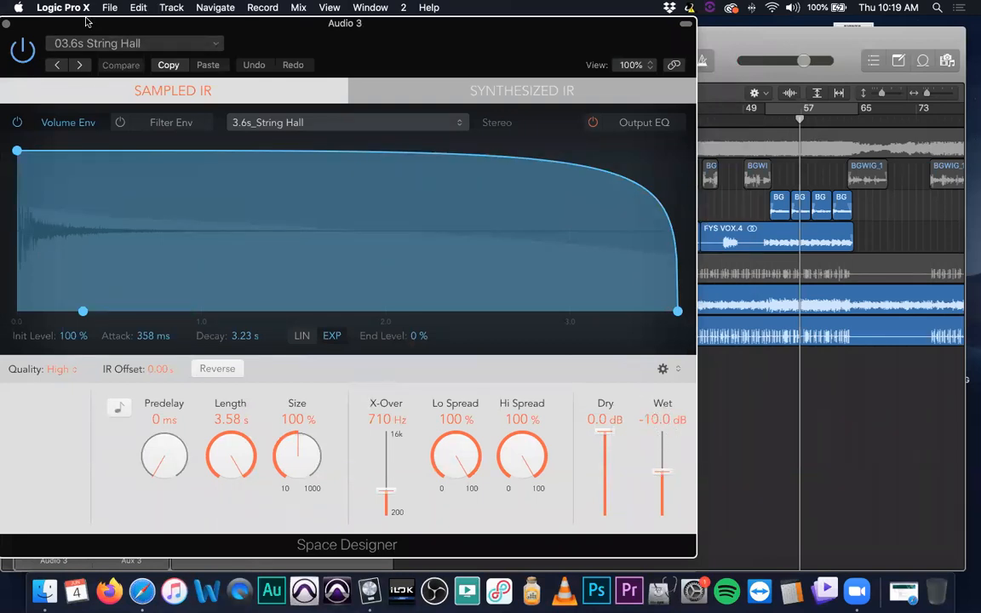
{"action": "left_click_drag", "start_coordinate": [15, 29], "coordinate": [47, 29]}
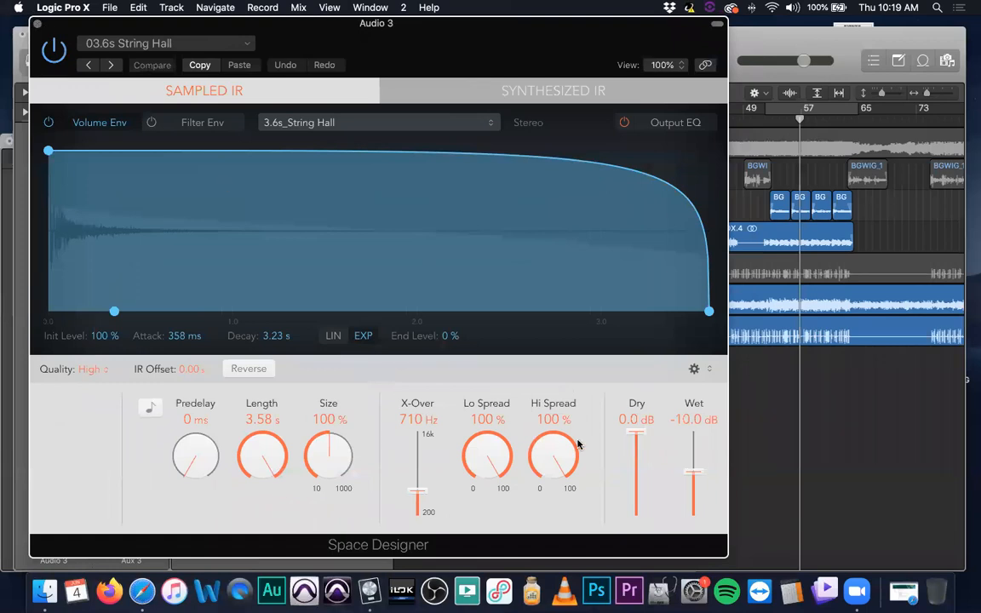
{"action": "left_click", "coordinate": [37, 24]}
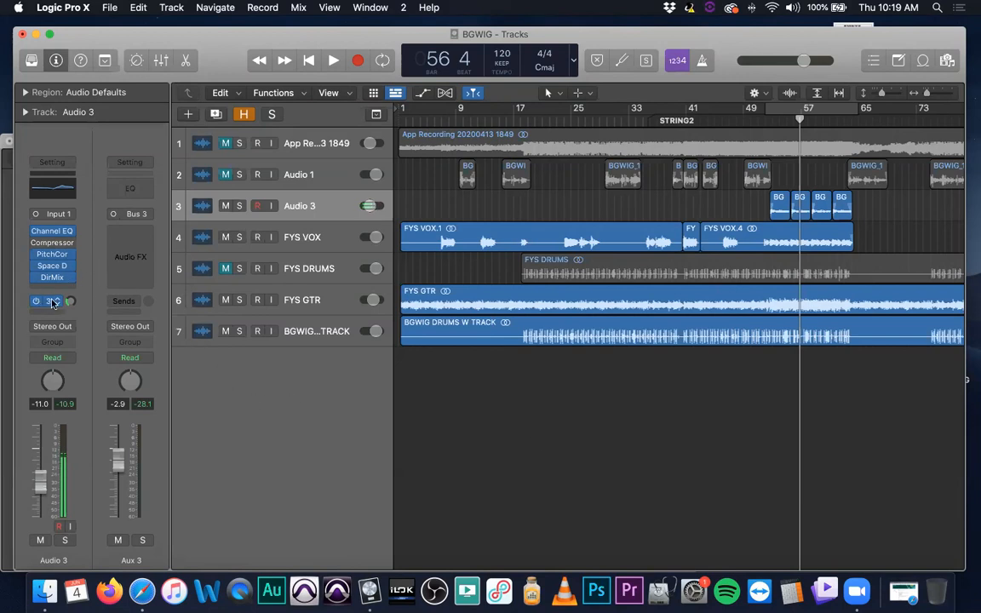
Insert a Mono->Stereo Space Designer reverb on the Bus 3 aux channel, examine its default settings, and close its window
{"action": "left_click", "coordinate": [147, 232]}
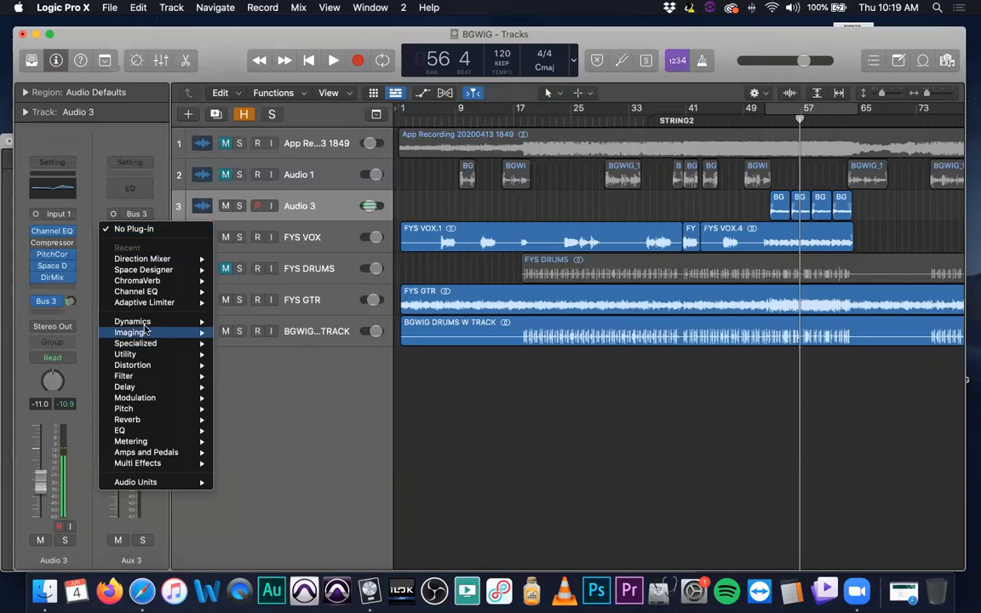
{"action": "mouse_move", "coordinate": [137, 419]}
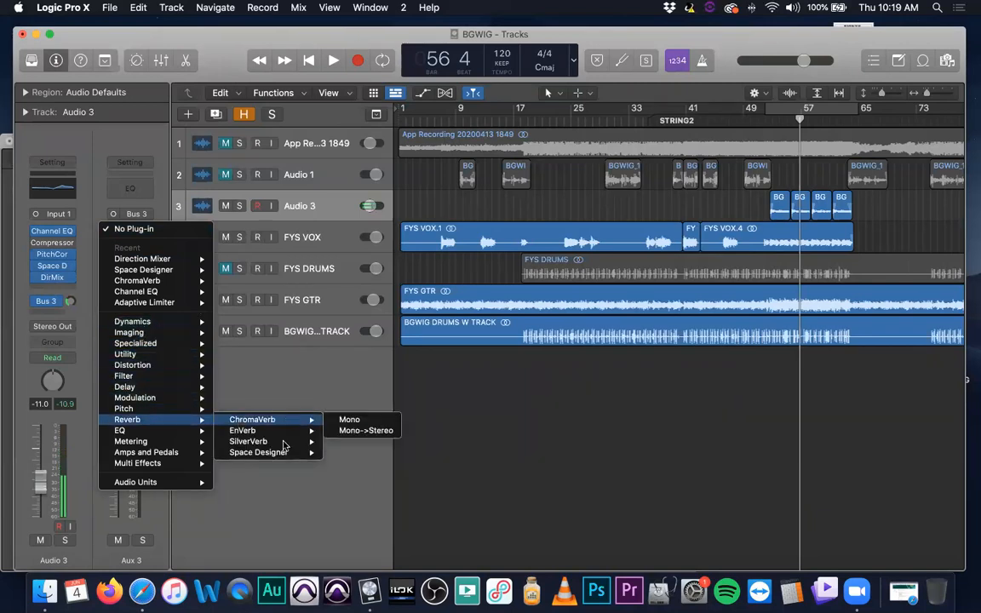
{"action": "mouse_move", "coordinate": [285, 453]}
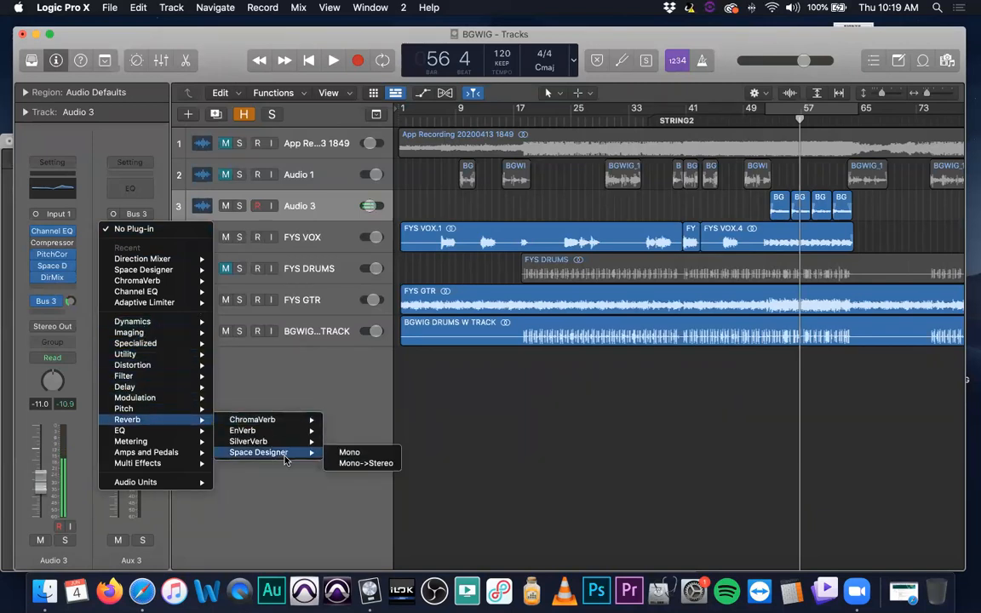
{"action": "left_click", "coordinate": [354, 465]}
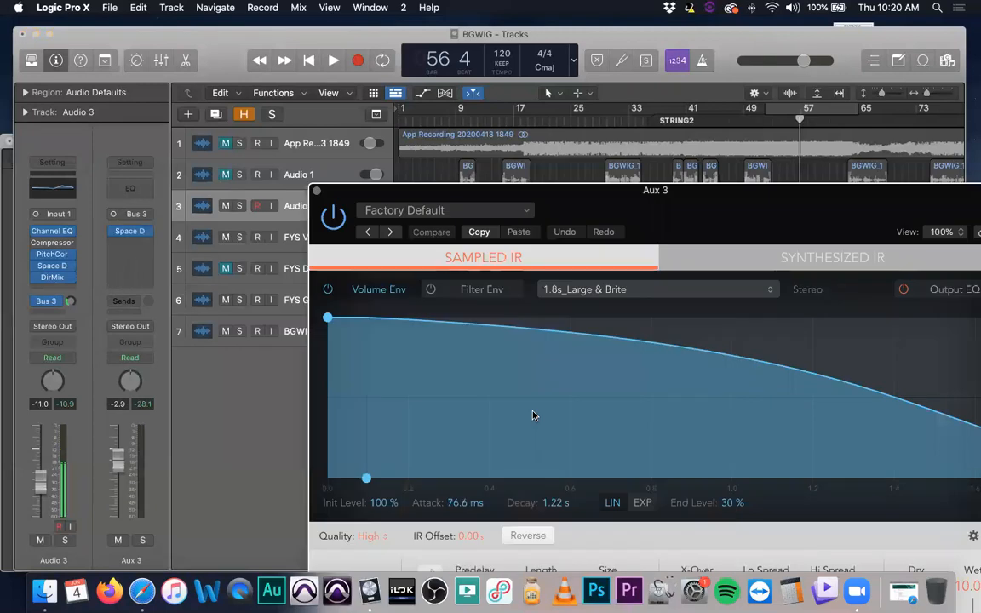
{"action": "left_click_drag", "start_coordinate": [689, 195], "coordinate": [442, 49]}
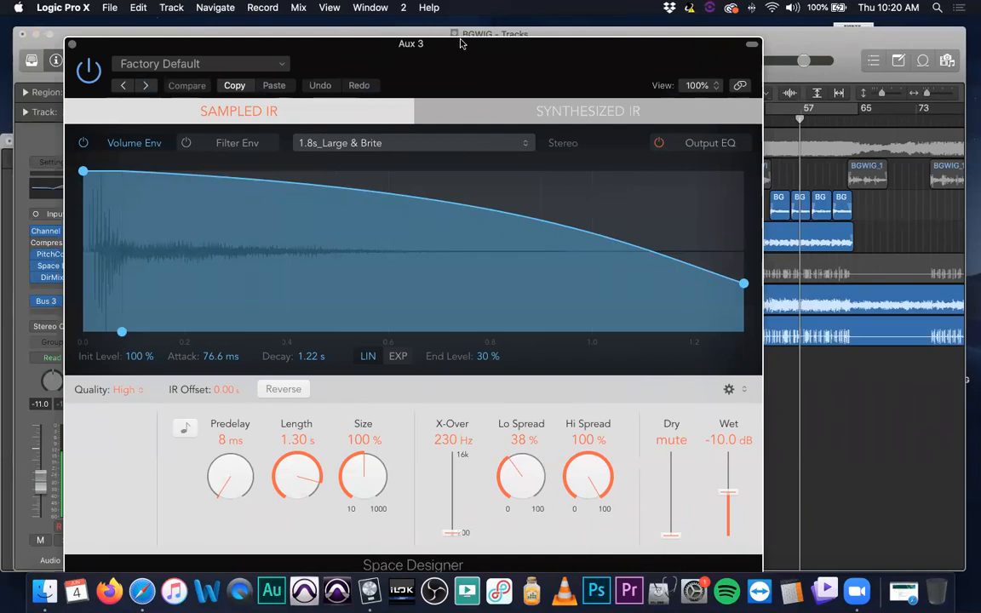
{"action": "left_click_drag", "start_coordinate": [460, 41], "coordinate": [442, 37]}
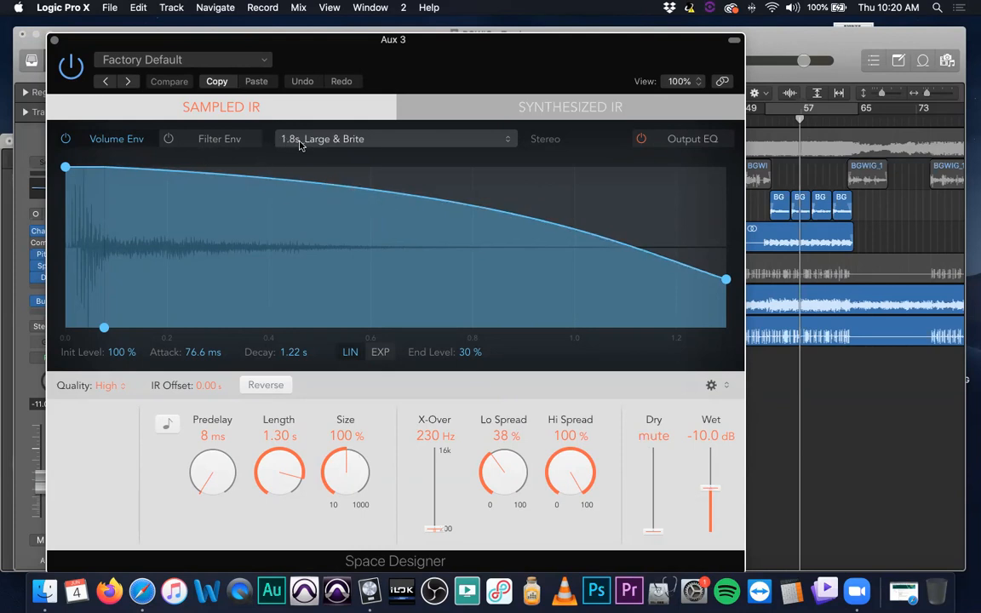
{"action": "left_click", "coordinate": [54, 40]}
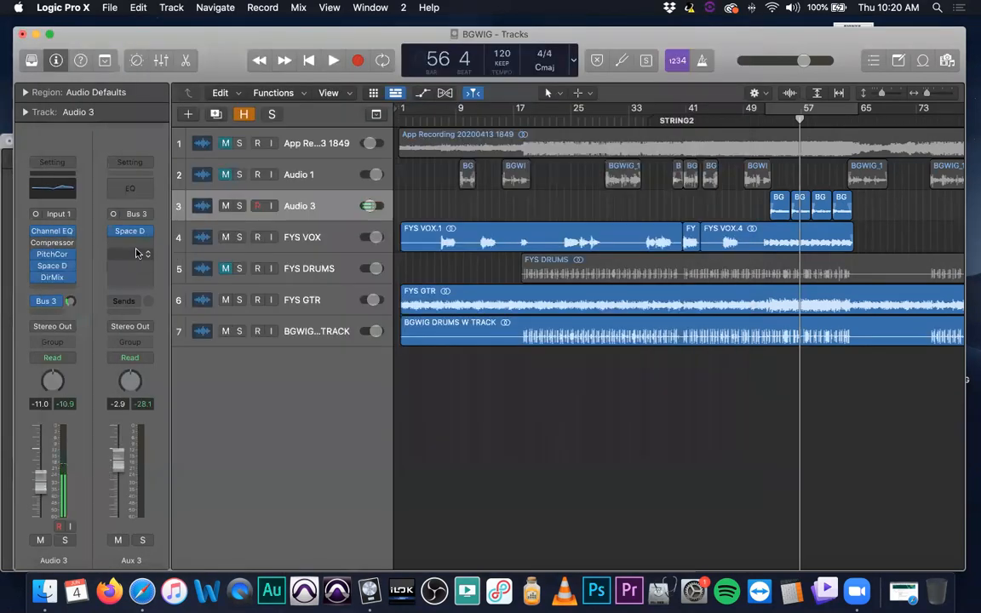
Undo the last three plug-in changes and redo two of them, leaving out the Space Designer on the Bus 3 aux
{"action": "key", "text": "super+z"}
{"action": "key", "text": "super+z"}
{"action": "key", "text": "super+z"}
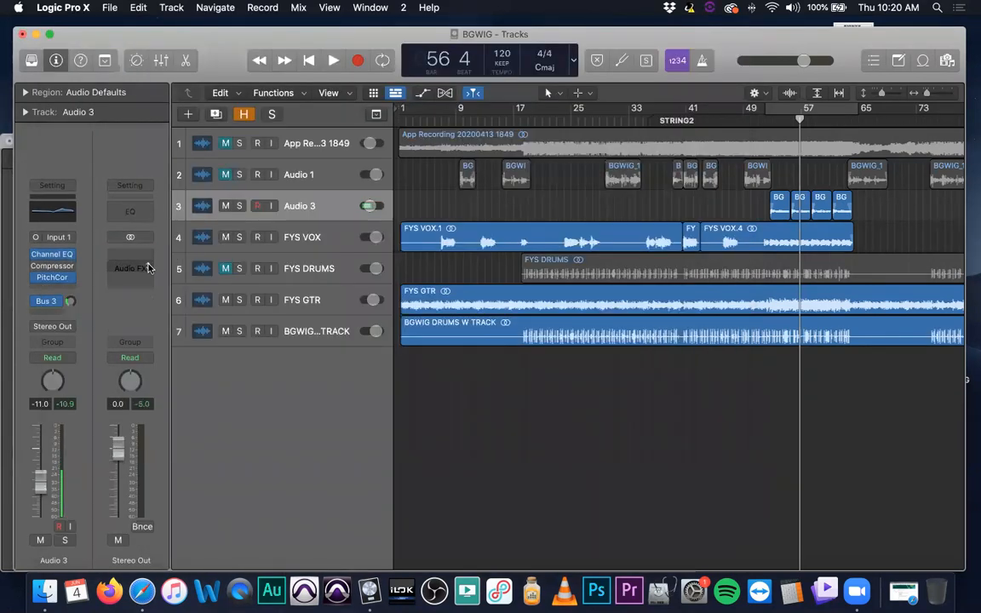
{"action": "key", "text": "super+shift+z"}
{"action": "key", "text": "super+shift+z"}
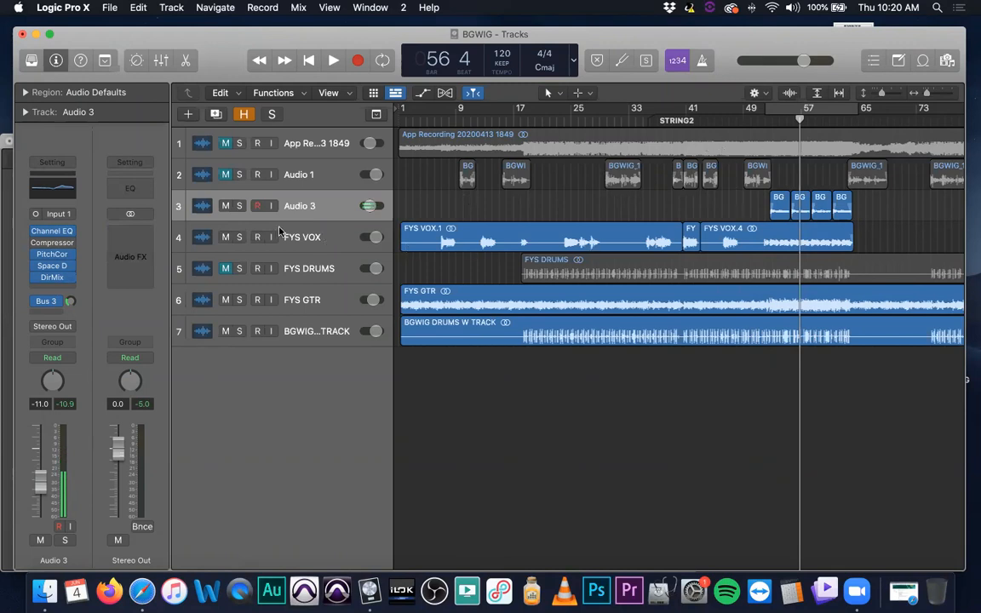
Solo the Audio 3 and FYS VOX tracks, and insert a stereo Space Designer on the Stereo Out channel
{"action": "left_click", "coordinate": [240, 206]}
{"action": "left_click", "coordinate": [239, 237]}
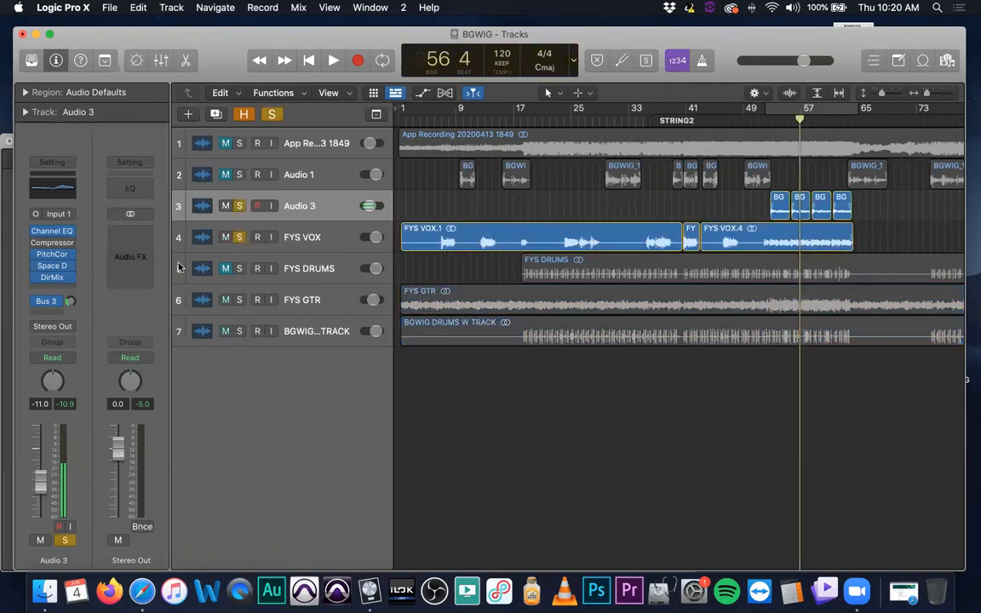
{"action": "left_click", "coordinate": [128, 227]}
{"action": "mouse_move", "coordinate": [211, 260]}
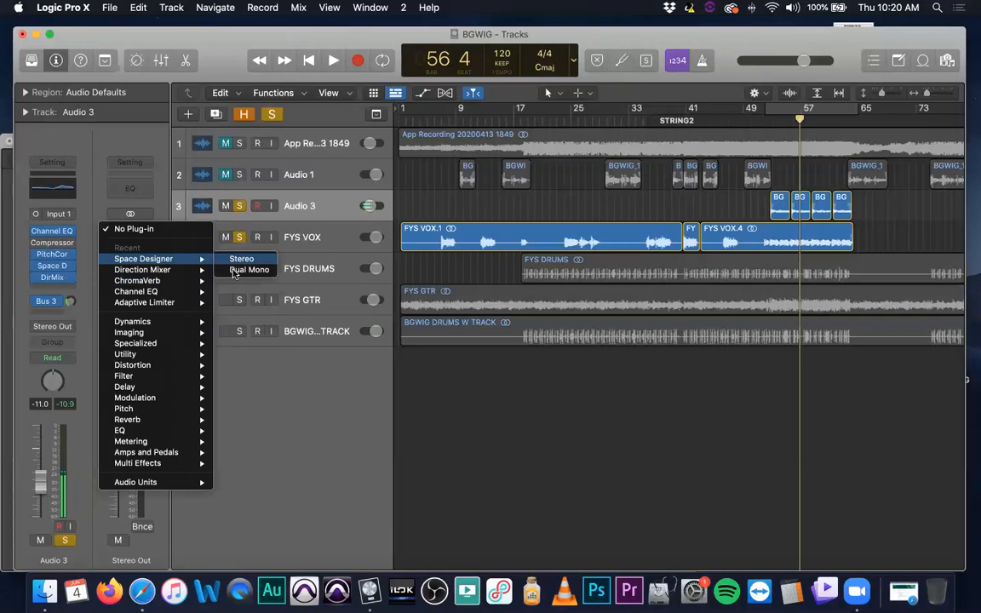
{"action": "left_click", "coordinate": [236, 260]}
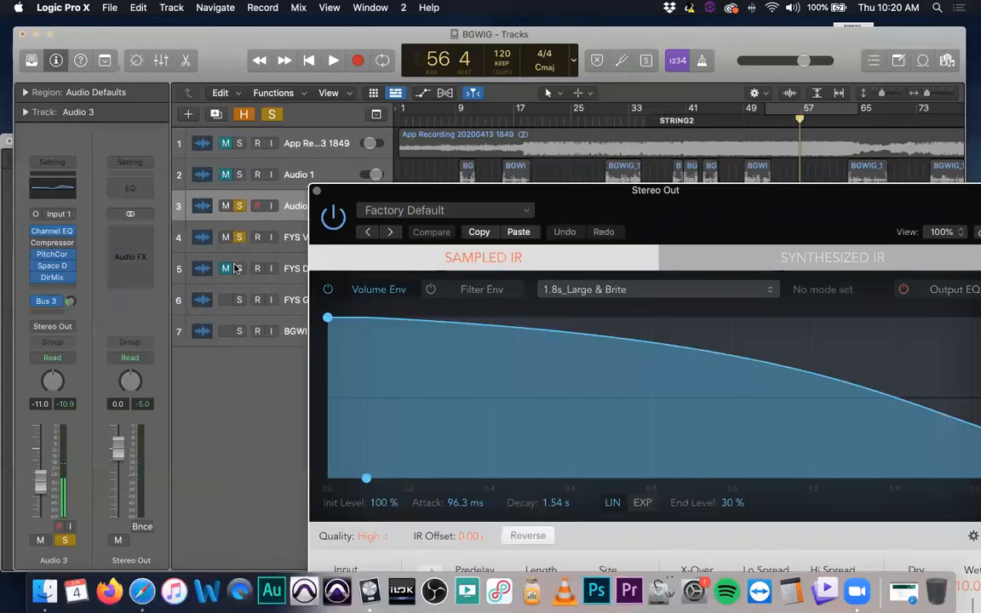
{"action": "left_click_drag", "start_coordinate": [561, 165], "coordinate": [355, 85]}
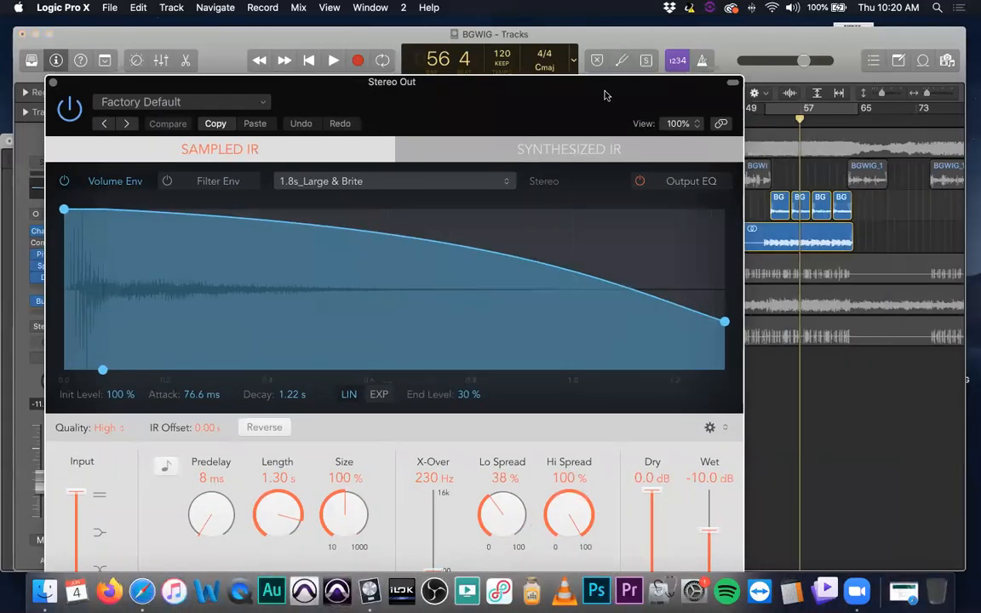
{"action": "left_click_drag", "start_coordinate": [615, 83], "coordinate": [580, 190]}
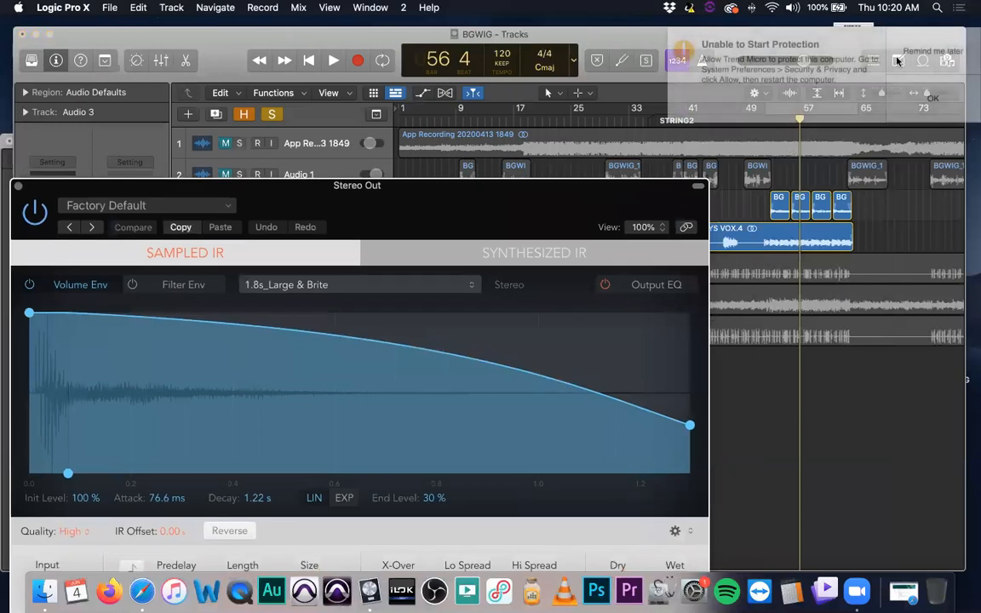
Move the playhead to bar 52, turn on cycle mode, and zoom in horizontally on the cycled section
{"action": "left_click", "coordinate": [767, 121]}
{"action": "left_click", "coordinate": [785, 110]}
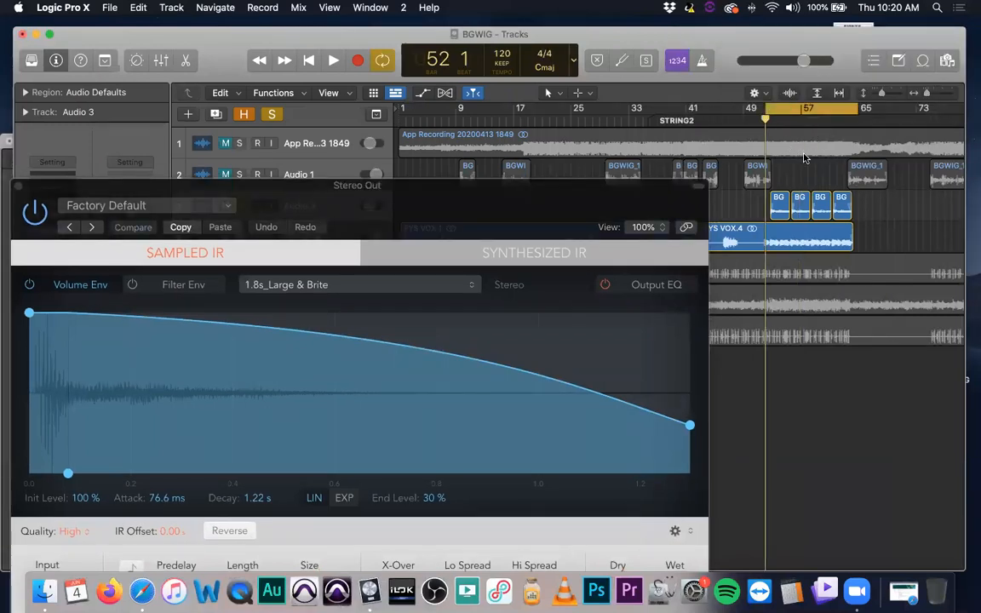
{"action": "key", "text": "super+Right"}
{"action": "key", "text": "super+Right"}
{"action": "key", "text": "super+Right"}
{"action": "key", "text": "super+Right"}
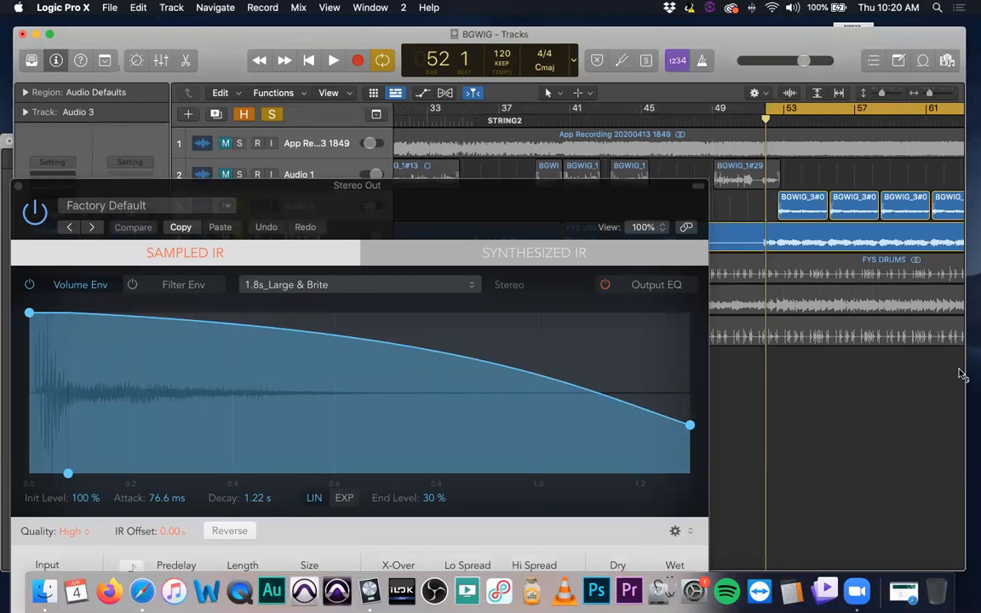
Move the Space Designer window up to show all its controls and audition the cycled section through the Stereo Out reverb
{"action": "left_click_drag", "start_coordinate": [425, 187], "coordinate": [436, 52]}
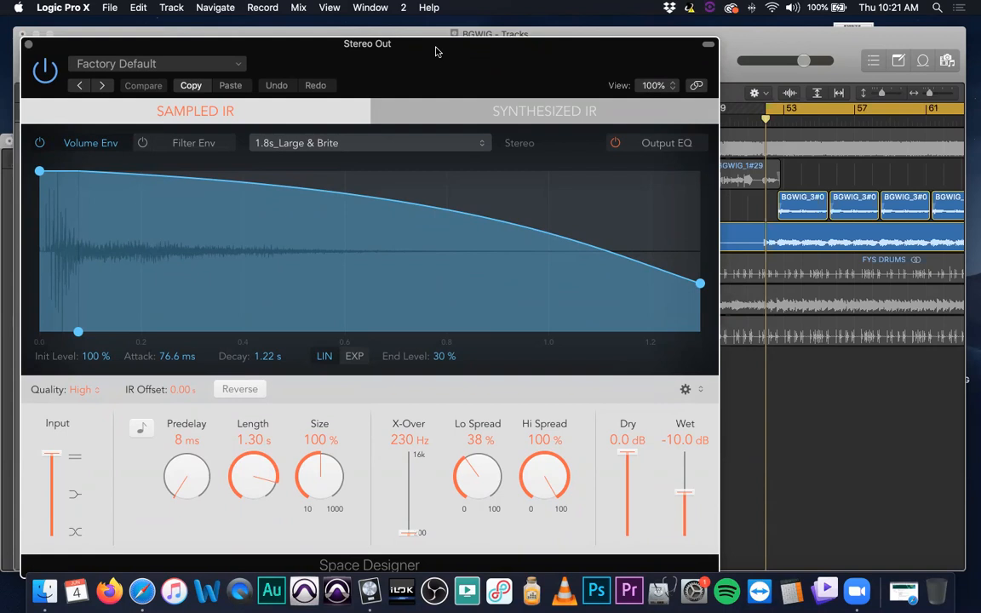
{"action": "key", "text": "space"}
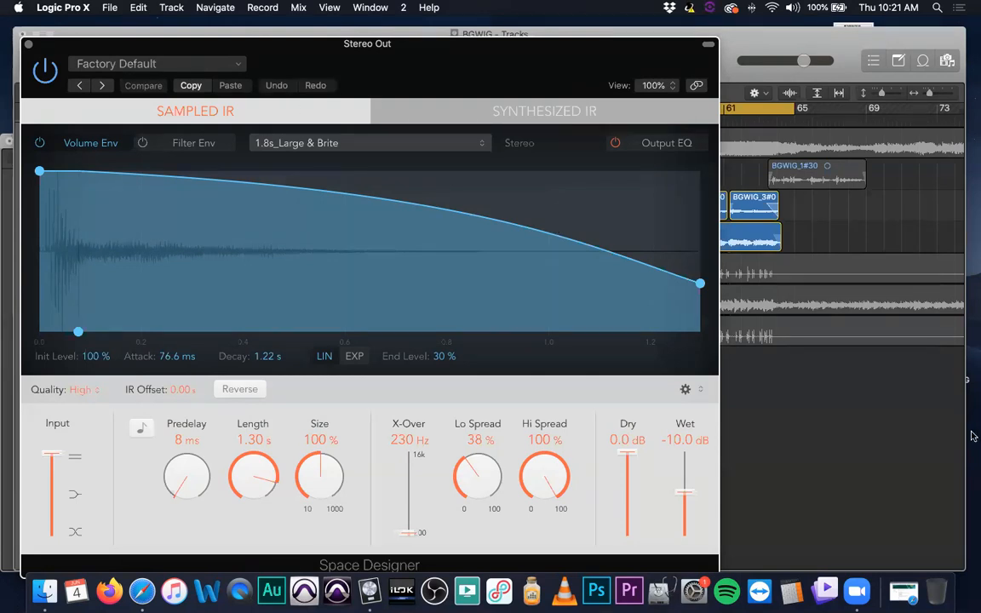
{"action": "left_click", "coordinate": [870, 339]}
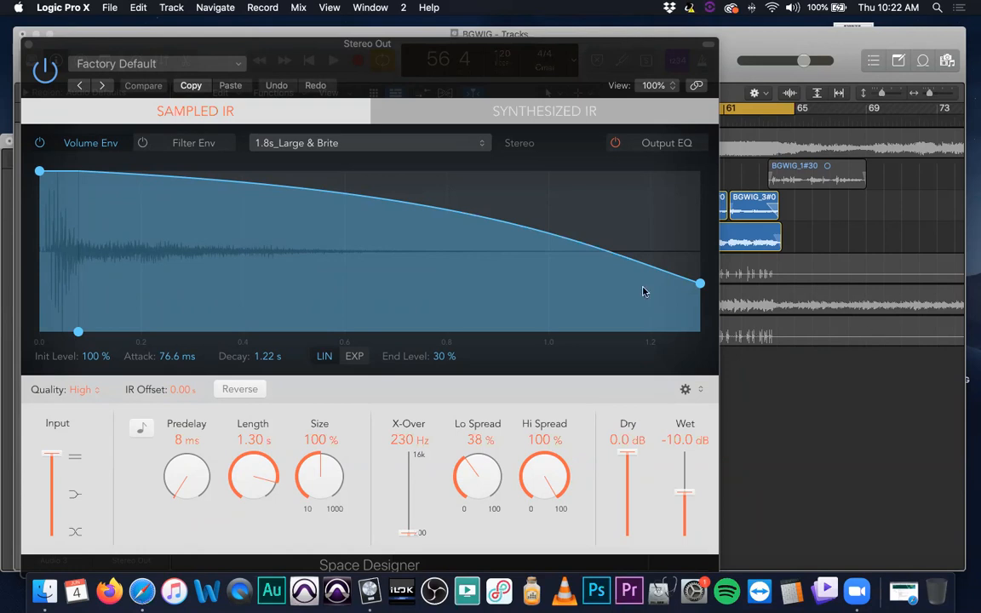
View the Space Designer's Synthesized IR settings and return to Sampled IR
{"action": "left_click", "coordinate": [277, 114]}
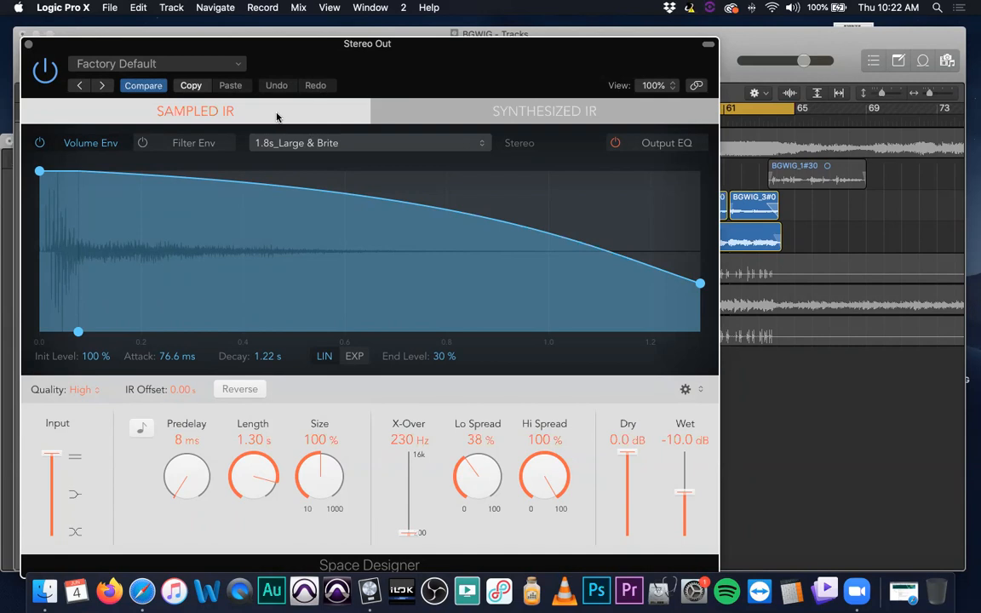
{"action": "left_click", "coordinate": [456, 109]}
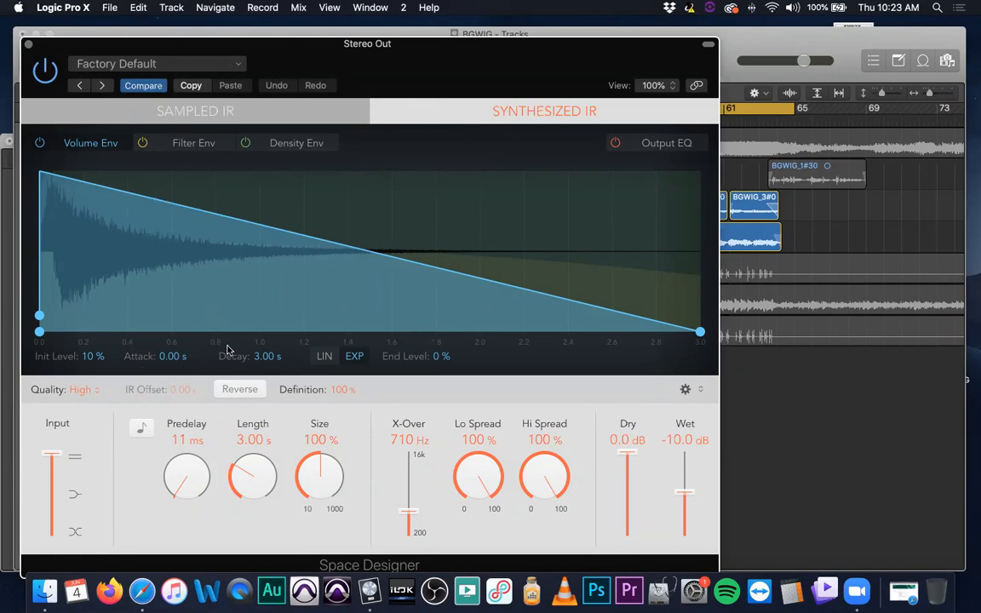
{"action": "left_click", "coordinate": [193, 109]}
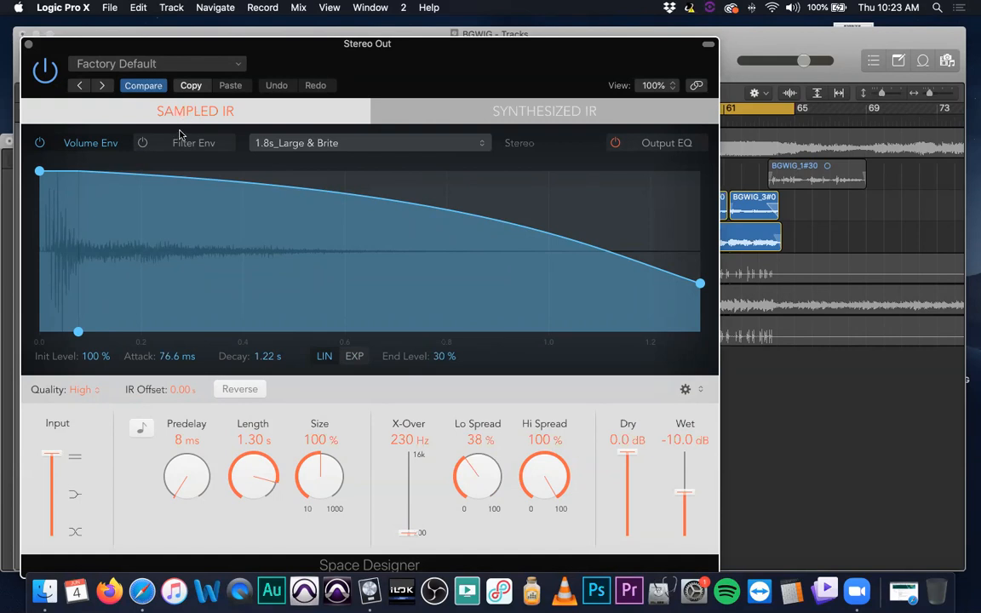
Examine the Space Designer's preset categories, including the Large, Medium, Small and HD Surround Spaces, without loading a preset
{"action": "mouse_move", "coordinate": [189, 52]}
{"action": "left_mouse_down"}
{"action": "mouse_move", "coordinate": [238, 48]}
{"action": "mouse_move", "coordinate": [209, 51]}
{"action": "left_mouse_up"}
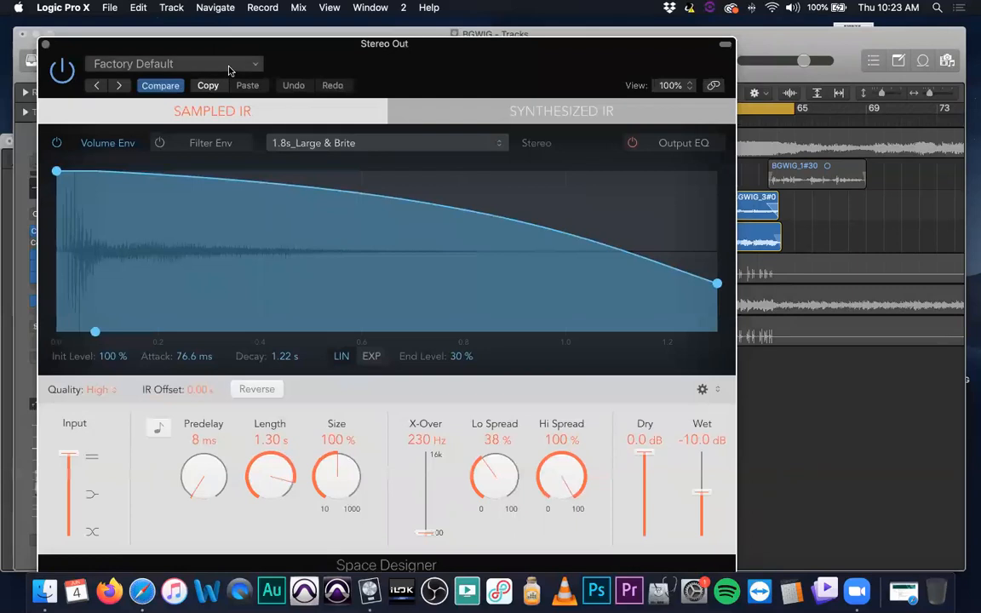
{"action": "left_click", "coordinate": [228, 70]}
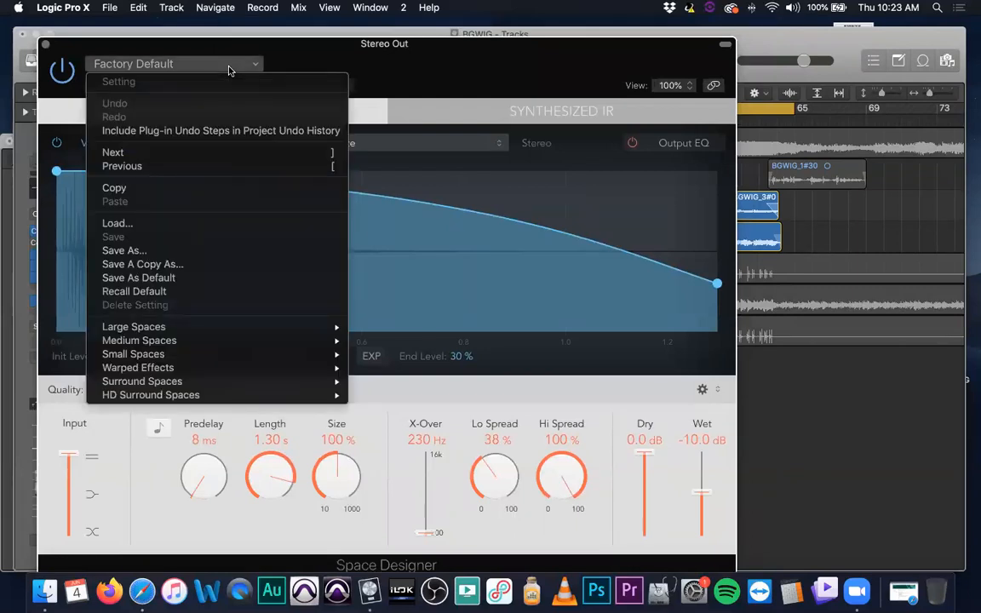
{"action": "mouse_move", "coordinate": [281, 330]}
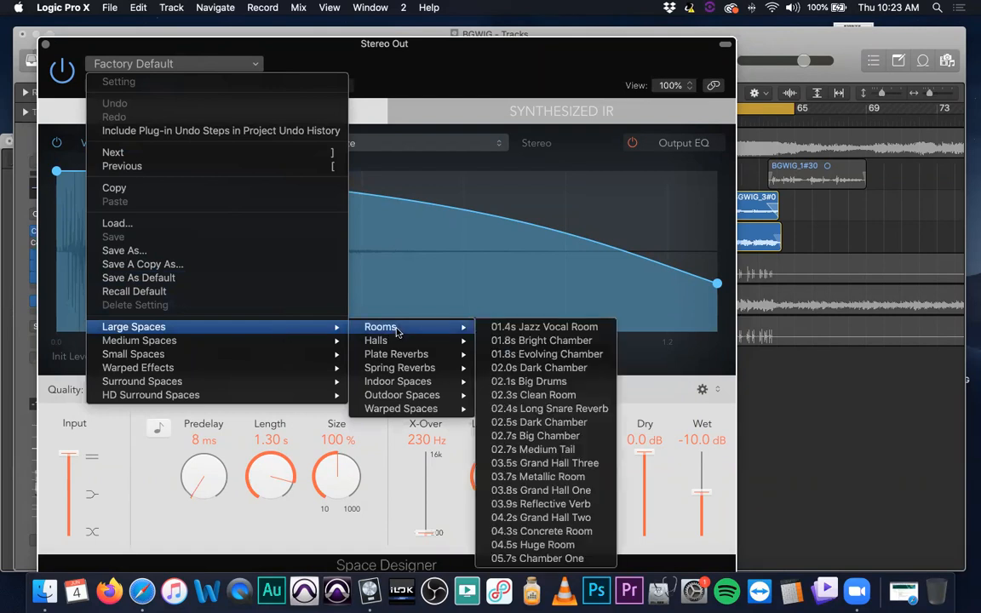
{"action": "mouse_move", "coordinate": [405, 341]}
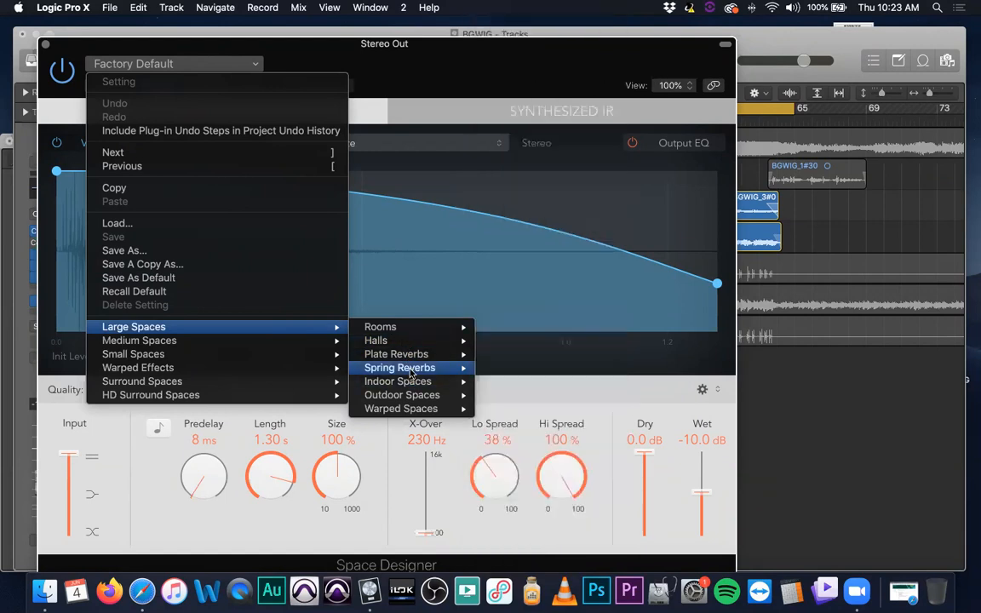
{"action": "mouse_move", "coordinate": [416, 373]}
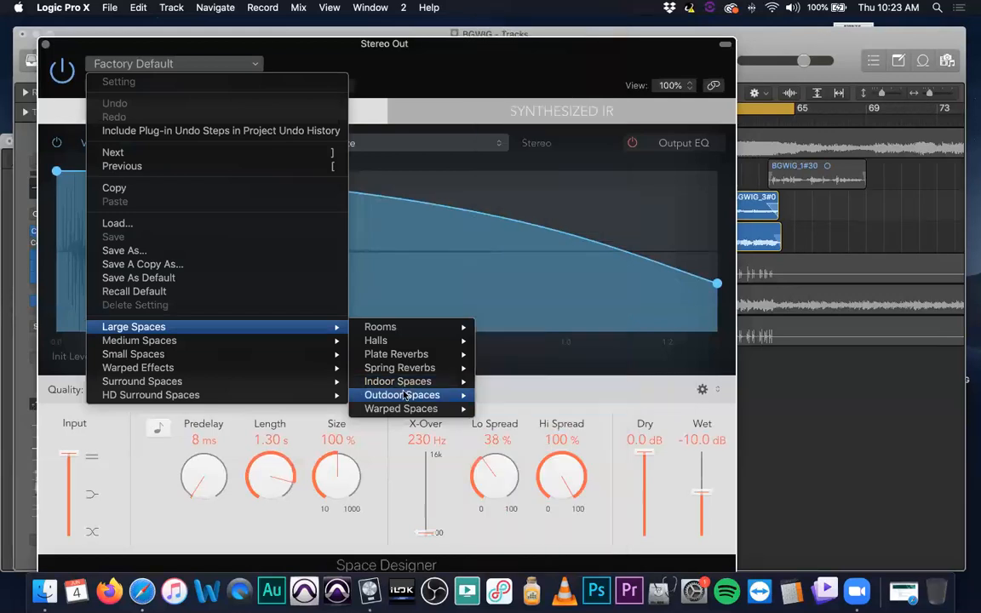
{"action": "mouse_move", "coordinate": [408, 412]}
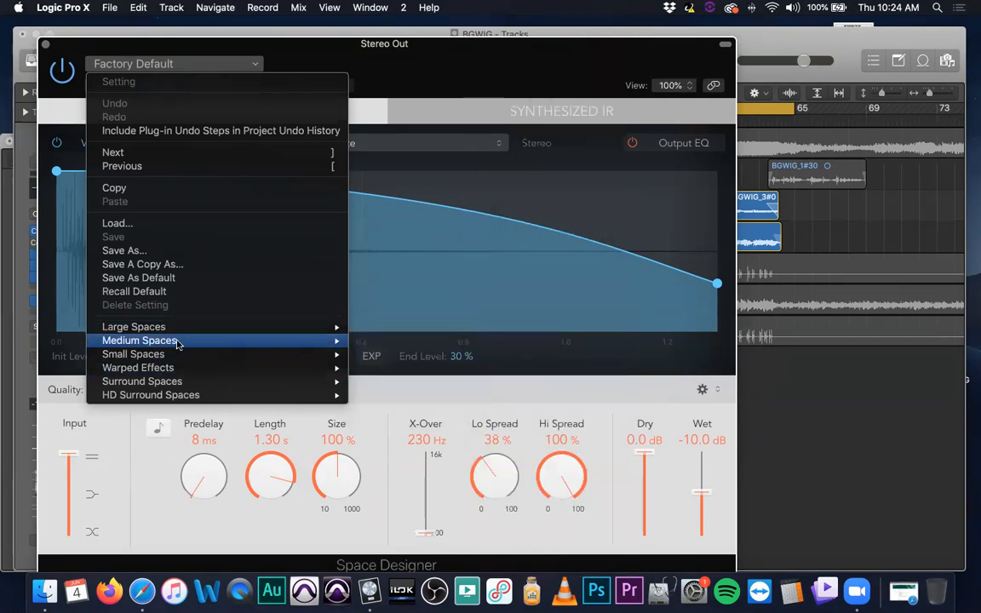
{"action": "mouse_move", "coordinate": [175, 341]}
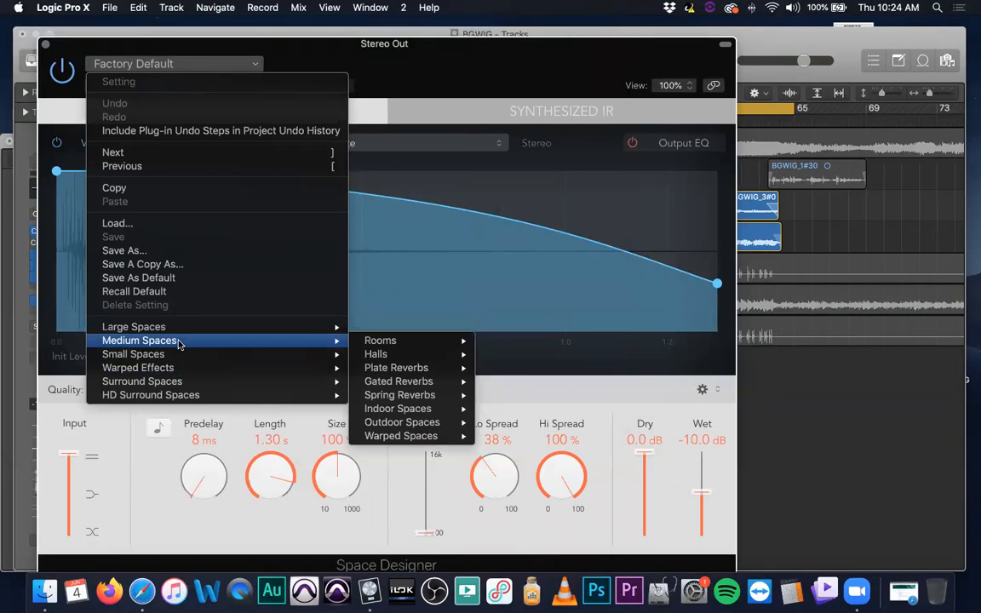
{"action": "mouse_move", "coordinate": [120, 327]}
{"action": "mouse_move", "coordinate": [409, 328]}
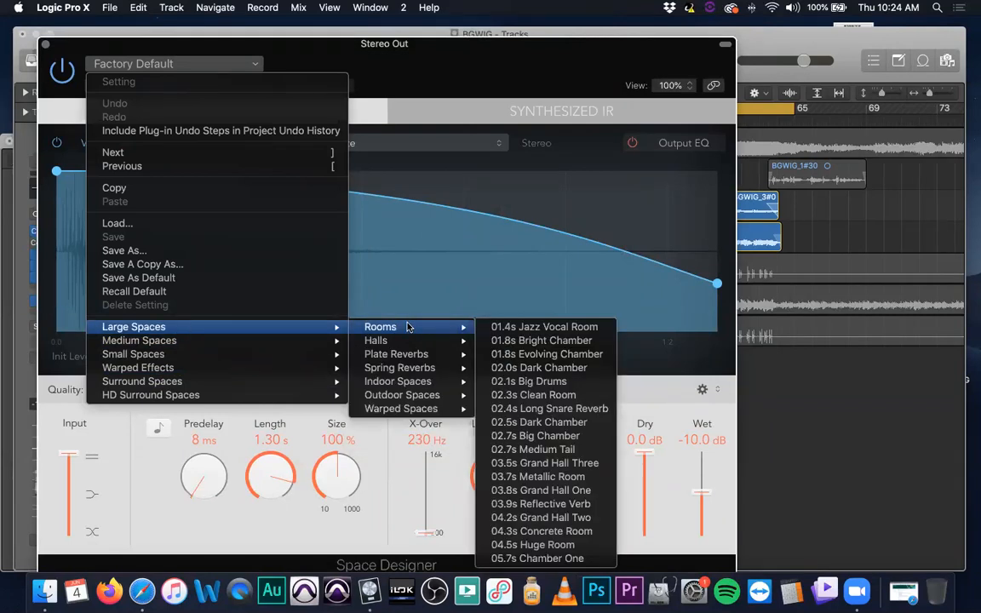
{"action": "mouse_move", "coordinate": [241, 344]}
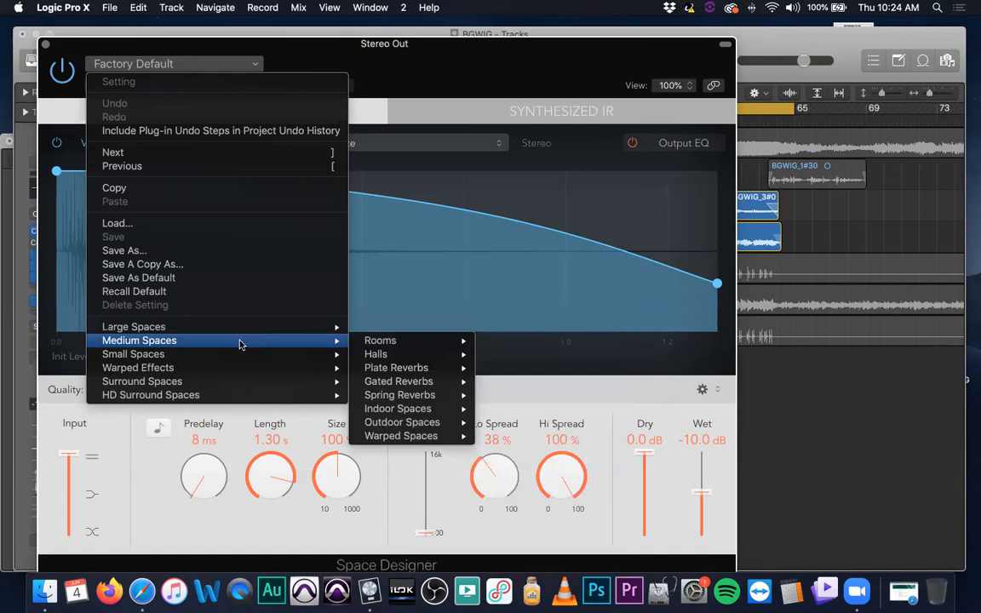
{"action": "mouse_move", "coordinate": [389, 356]}
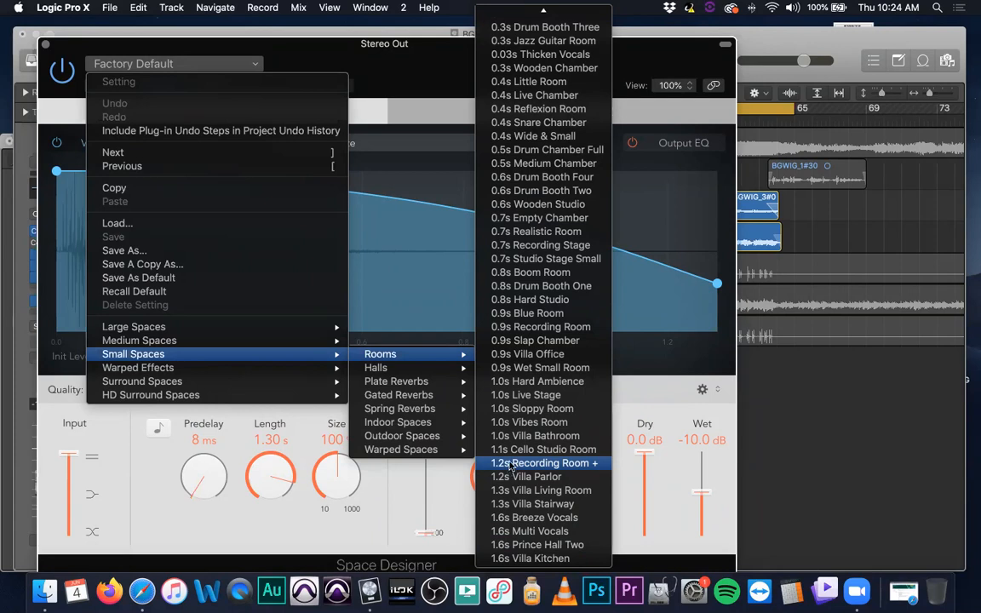
{"action": "mouse_move", "coordinate": [247, 372]}
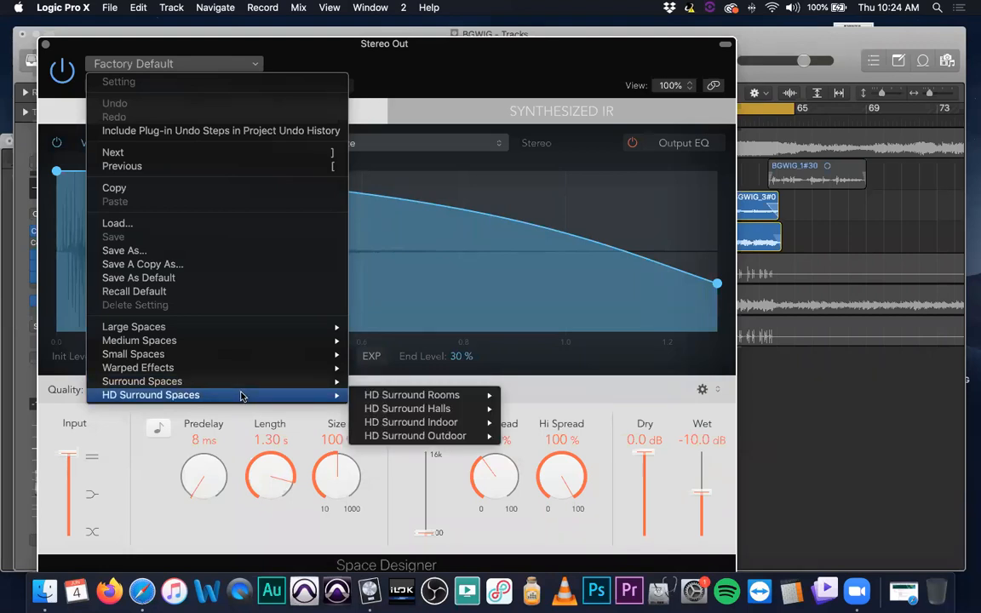
{"action": "mouse_move", "coordinate": [430, 394]}
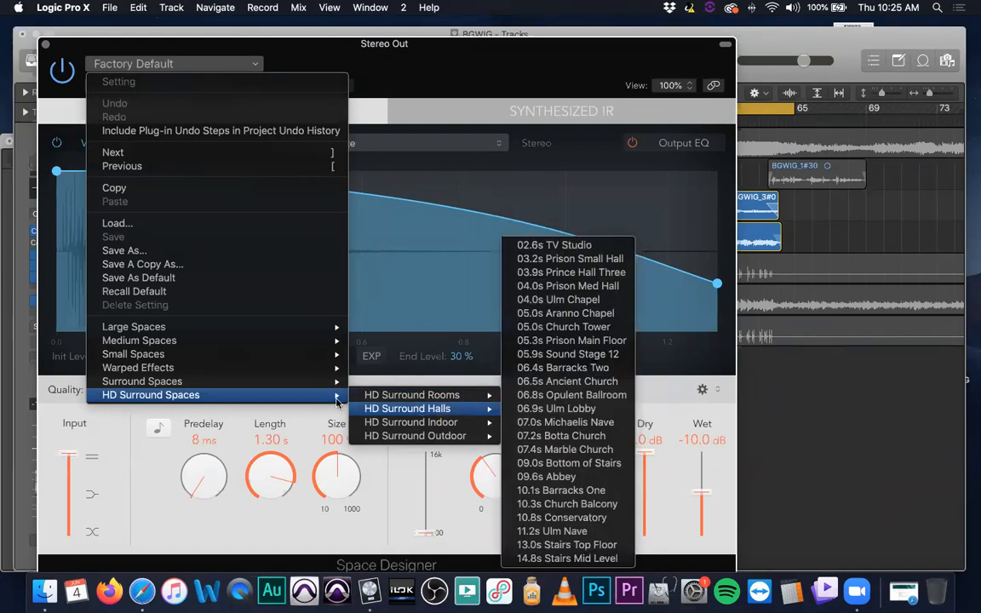
{"action": "mouse_move", "coordinate": [233, 331]}
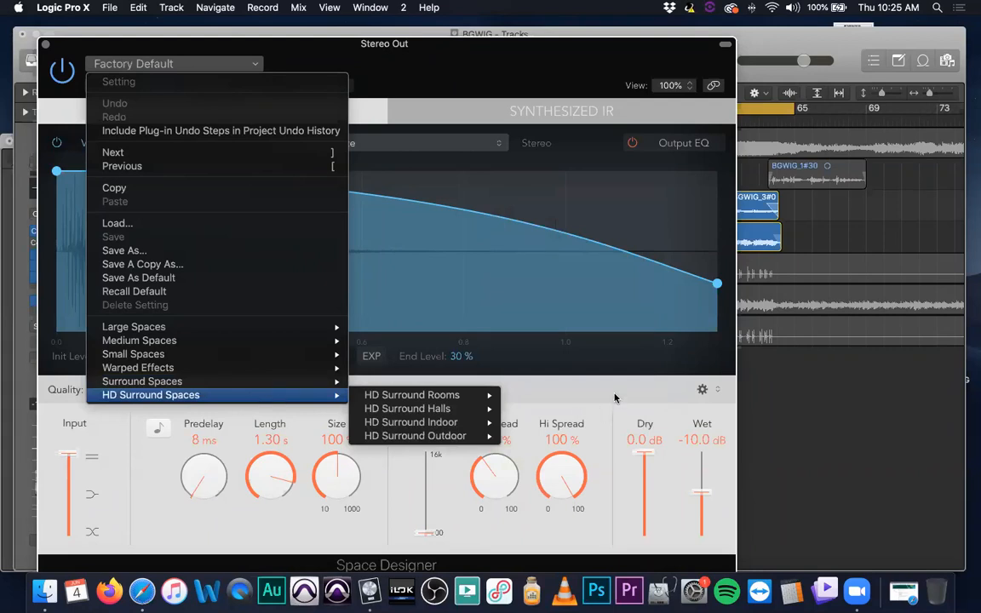
{"action": "left_click", "coordinate": [544, 349]}
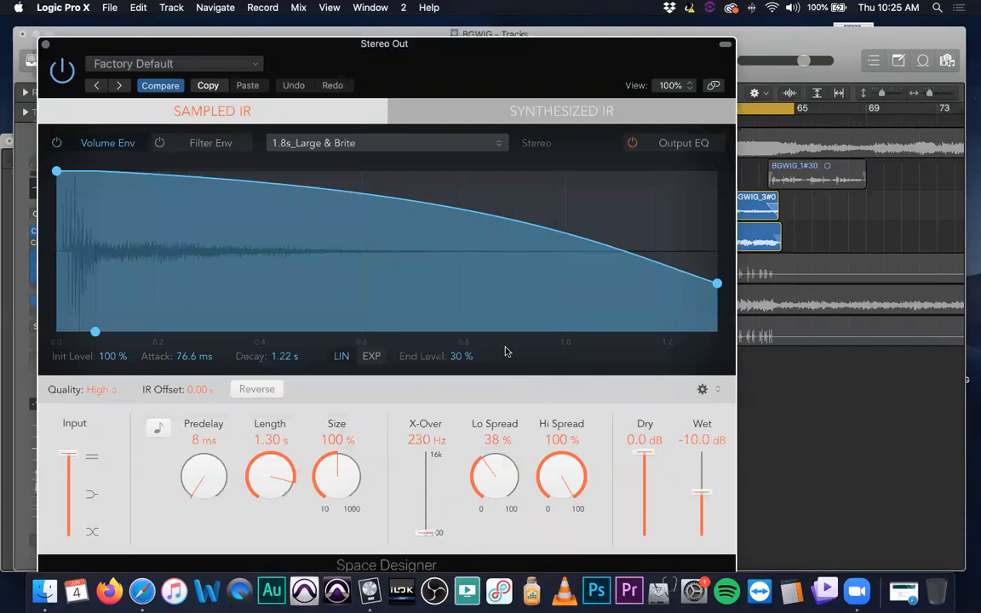
Reposition the Space Designer window to uncover the Audio 3 and Stereo Out channel strips, and dismiss the Unable to Start Protection notification
{"action": "left_click_drag", "start_coordinate": [397, 46], "coordinate": [624, 51]}
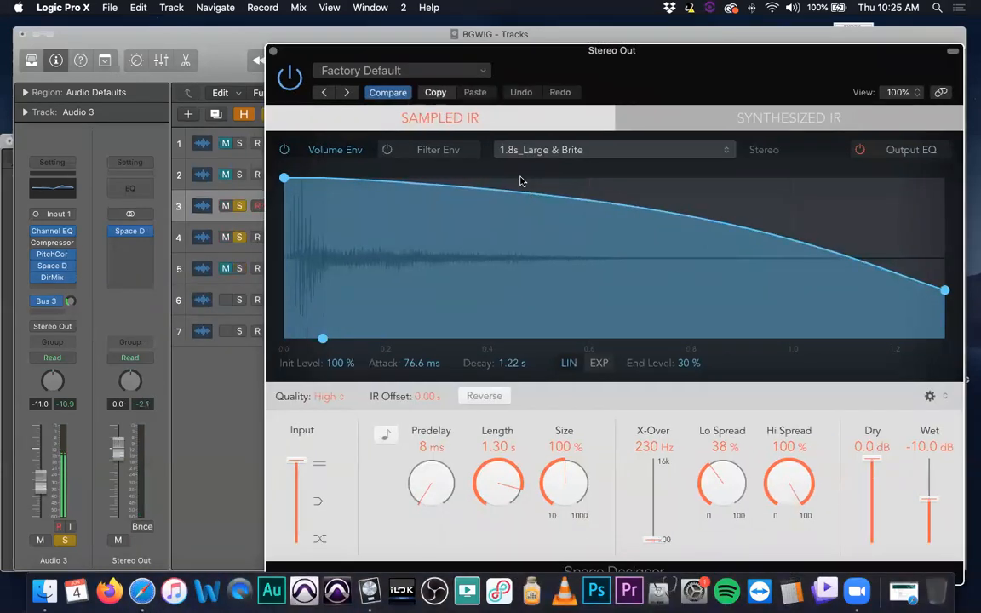
{"action": "left_click_drag", "start_coordinate": [522, 49], "coordinate": [523, 41]}
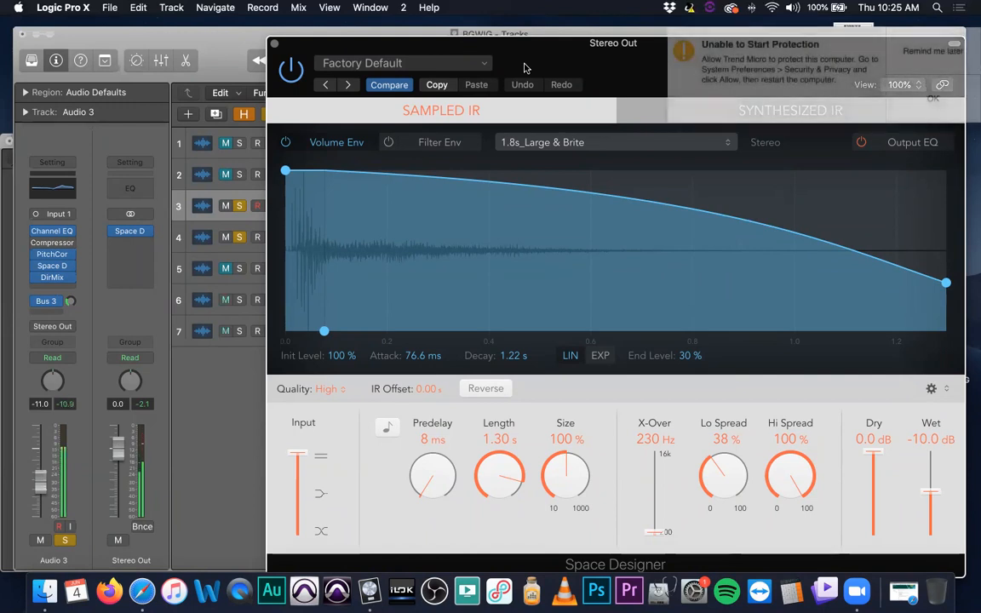
{"action": "left_click", "coordinate": [958, 55]}
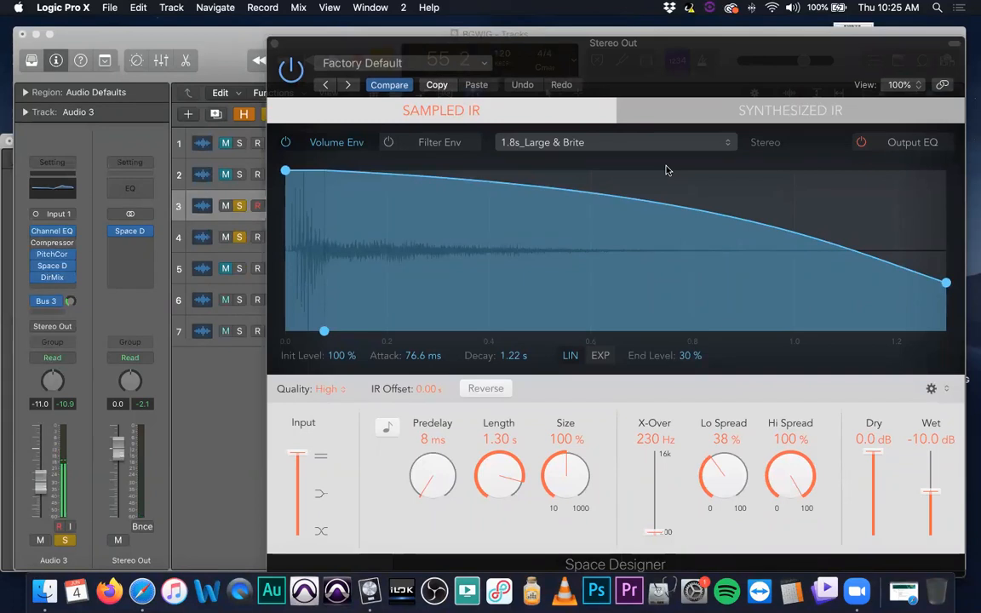
{"action": "left_click_drag", "start_coordinate": [611, 49], "coordinate": [599, 47]}
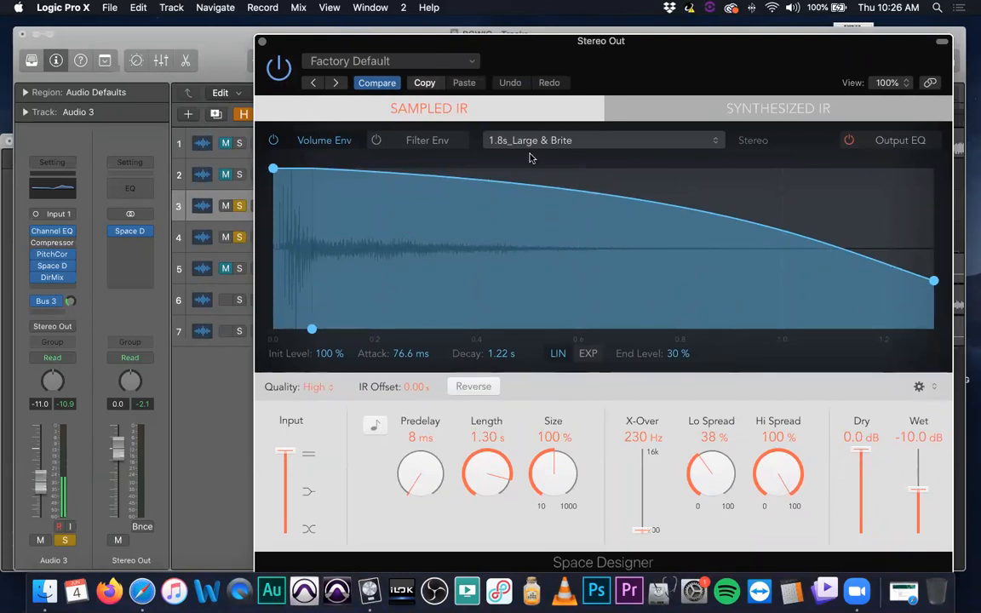
Load the 02.2s Large Choir Hall preset from the Large Spaces halls into the Stereo Out Space Designer
{"action": "left_click", "coordinate": [558, 141]}
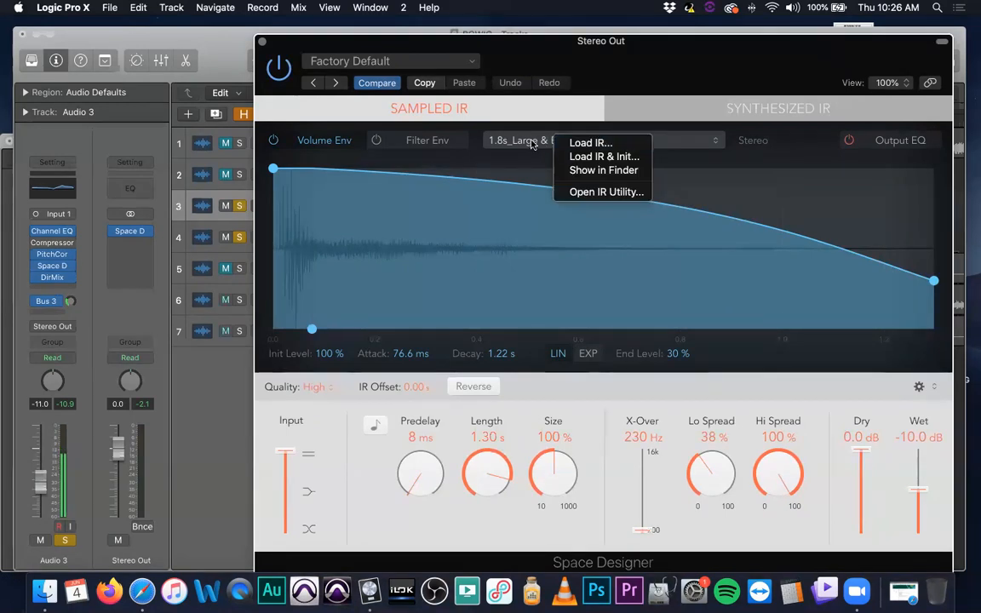
{"action": "left_click", "coordinate": [411, 65]}
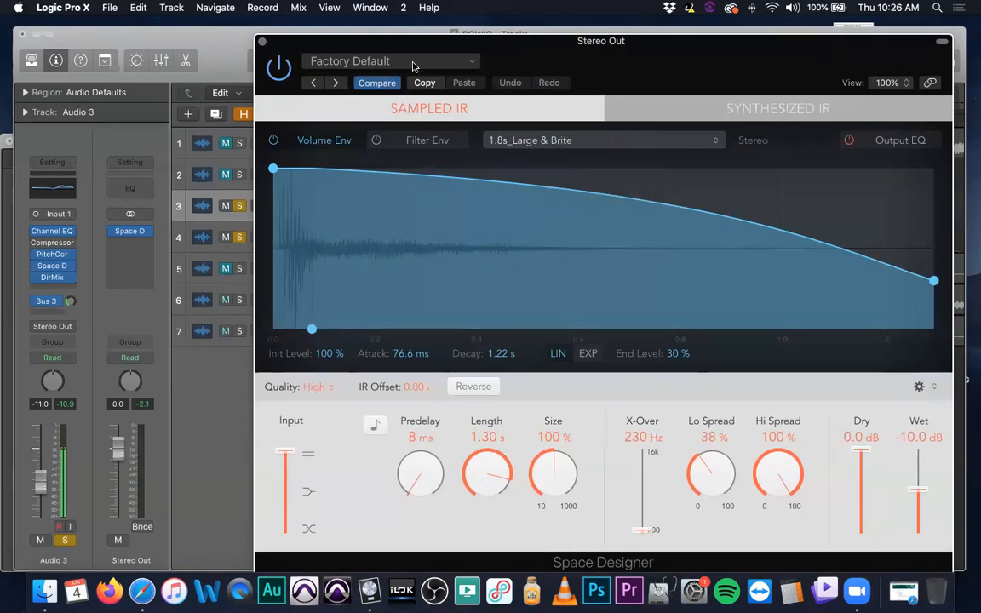
{"action": "left_click", "coordinate": [410, 65]}
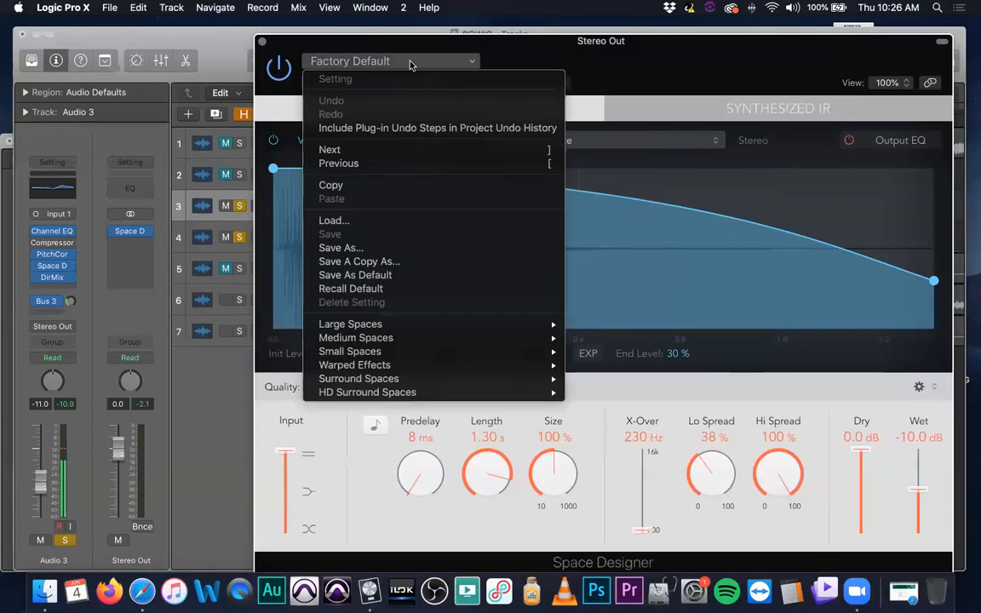
{"action": "mouse_move", "coordinate": [464, 337]}
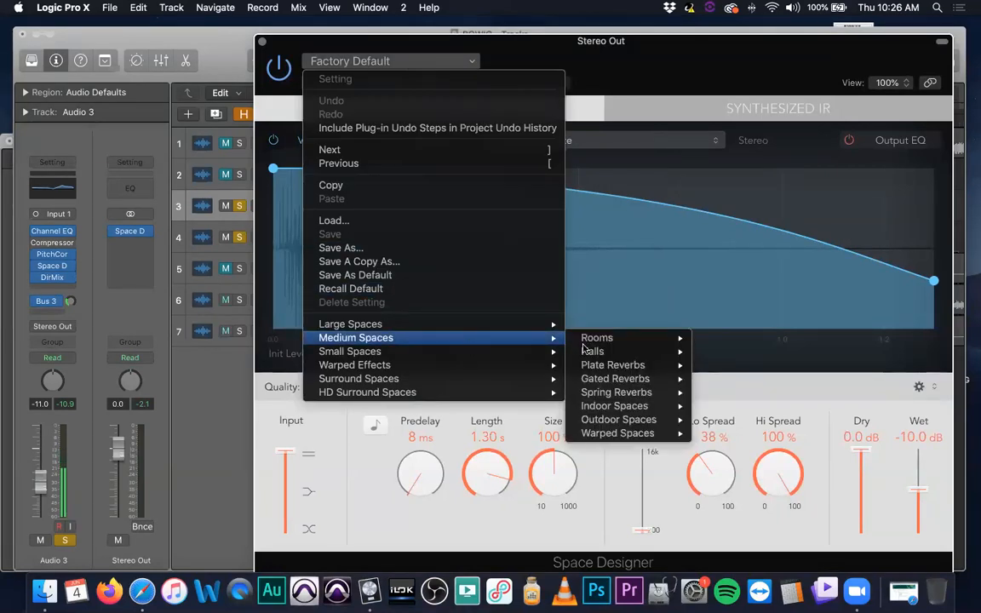
{"action": "mouse_move", "coordinate": [633, 366]}
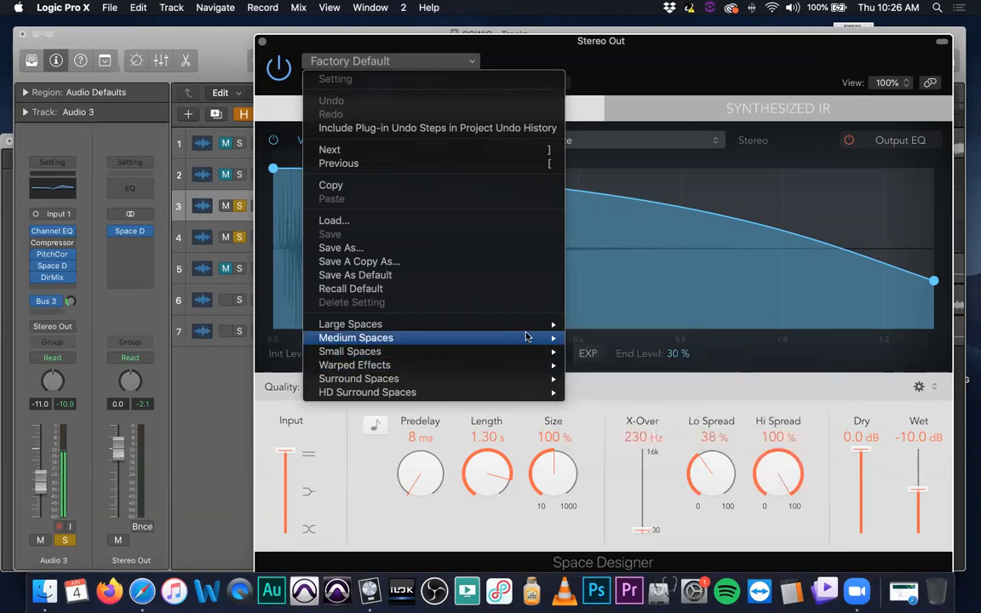
{"action": "mouse_move", "coordinate": [524, 331]}
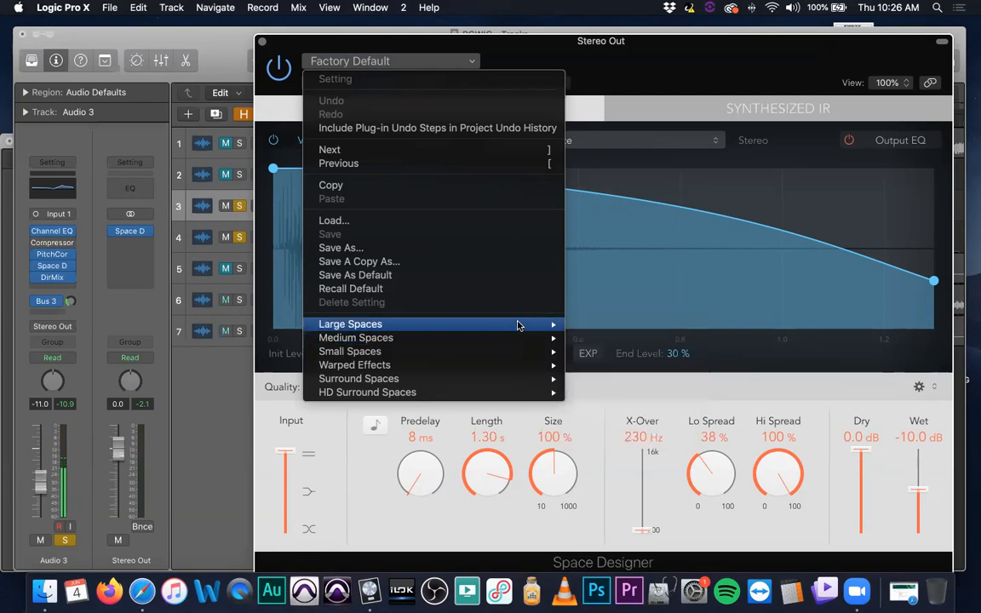
{"action": "mouse_move", "coordinate": [661, 345]}
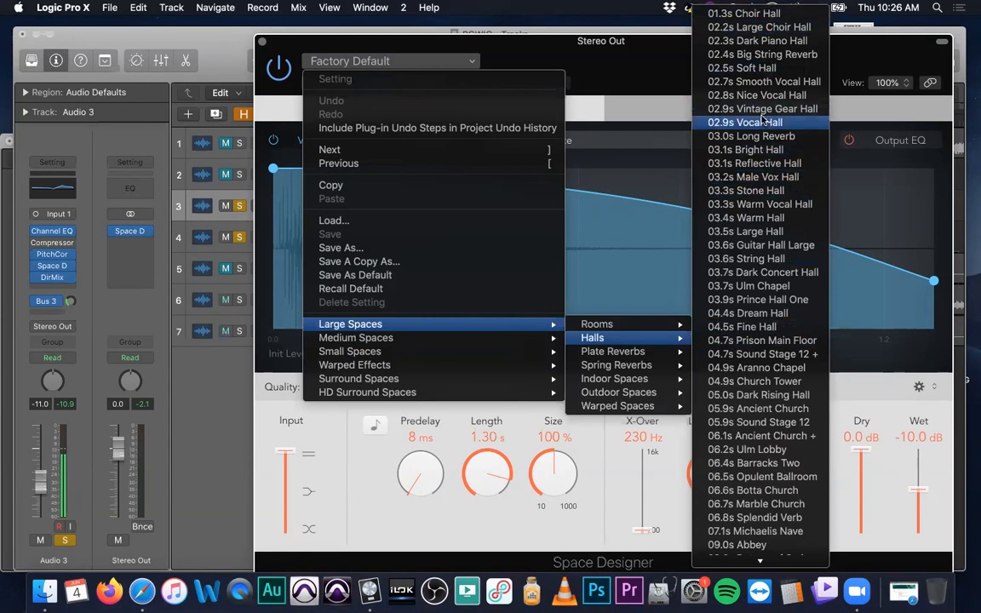
{"action": "left_click", "coordinate": [759, 26]}
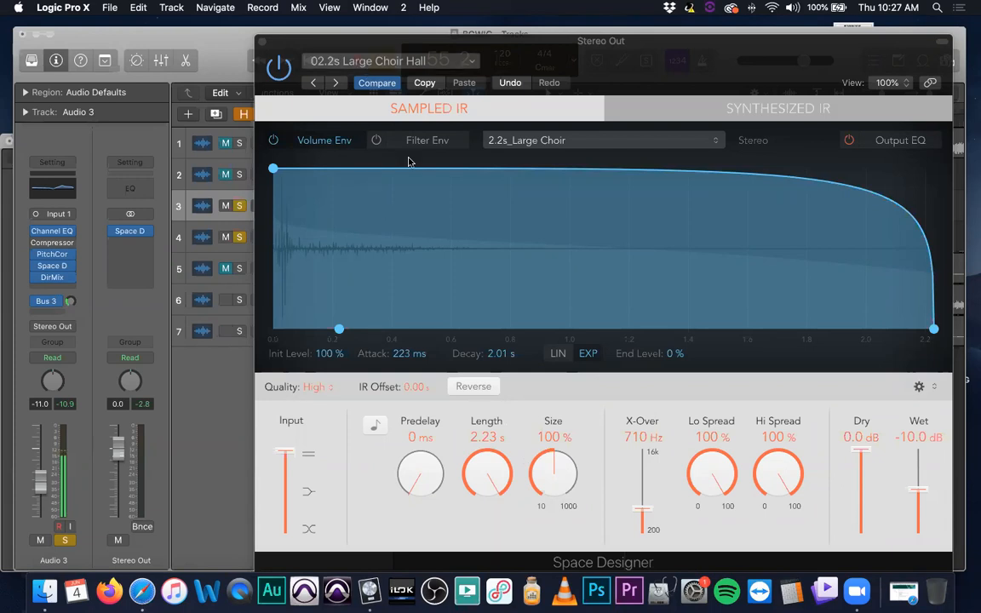
Set the choir hall reverb's Length to 1.81 s, keep Size at 100%, and close the Space Designer window
{"action": "left_click_drag", "start_coordinate": [503, 489], "coordinate": [486, 506]}
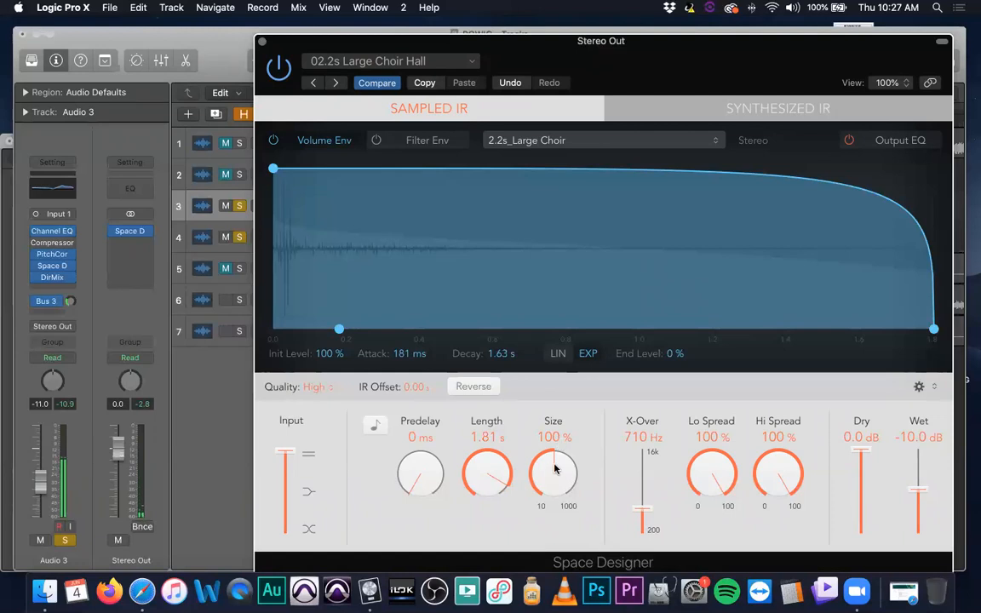
{"action": "left_click_drag", "start_coordinate": [554, 468], "coordinate": [535, 458]}
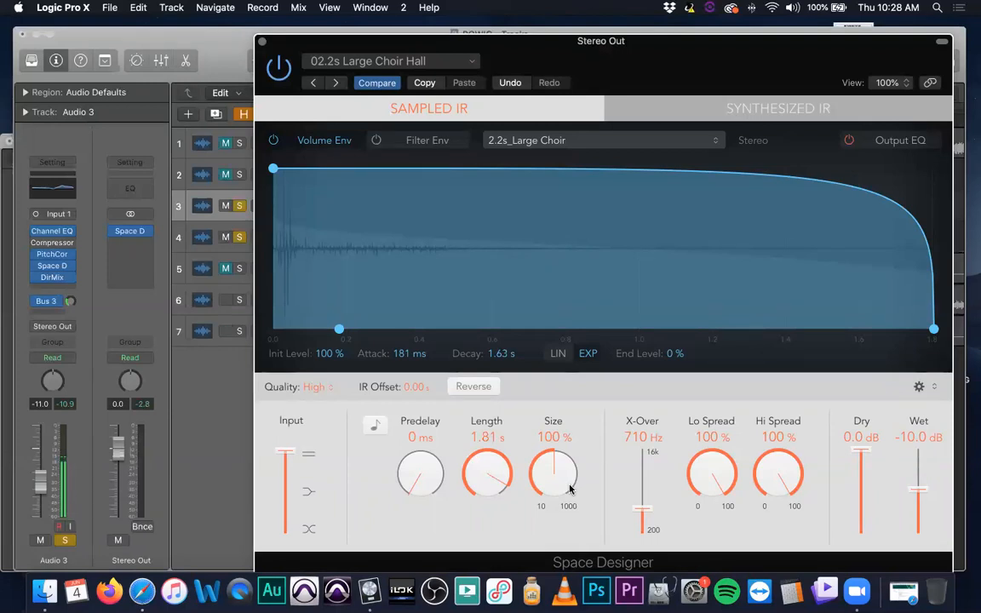
{"action": "left_click", "coordinate": [262, 41]}
Turn off cycle mode and place the playhead at bar 63 beat 3, where the FYS VOX region ends
{"action": "left_click", "coordinate": [772, 120]}
{"action": "left_click", "coordinate": [742, 109]}
{"action": "scroll", "coordinate": [676, 172], "scroll_direction": "right", "scroll_amount": 10}
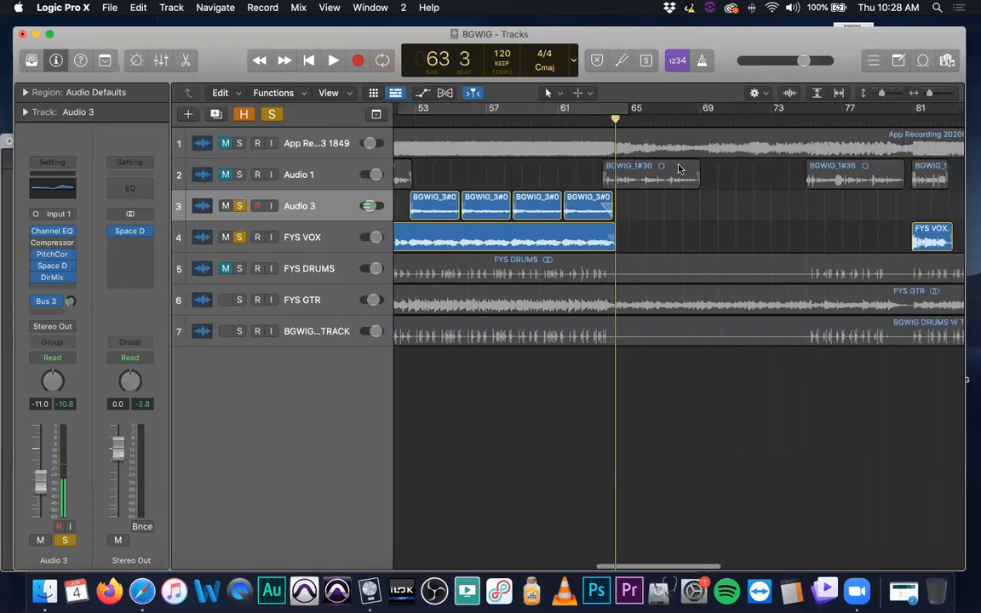
Unsolo the Audio 3 and FYS VOX tracks and play the mix from bar 62 beat 3 to bar 66
{"action": "left_click", "coordinate": [239, 206]}
{"action": "left_click", "coordinate": [240, 237]}
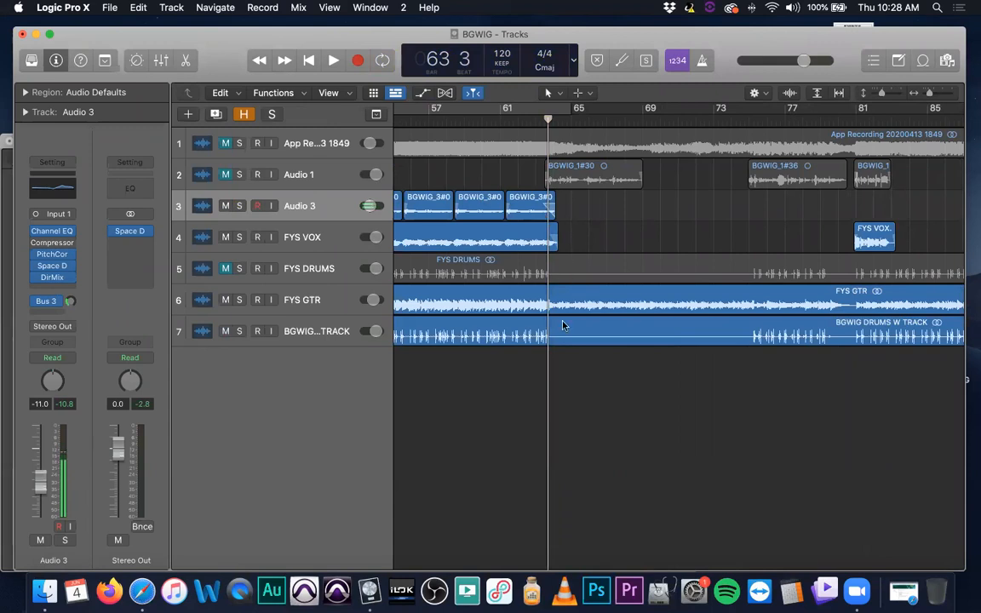
{"action": "left_click", "coordinate": [530, 122]}
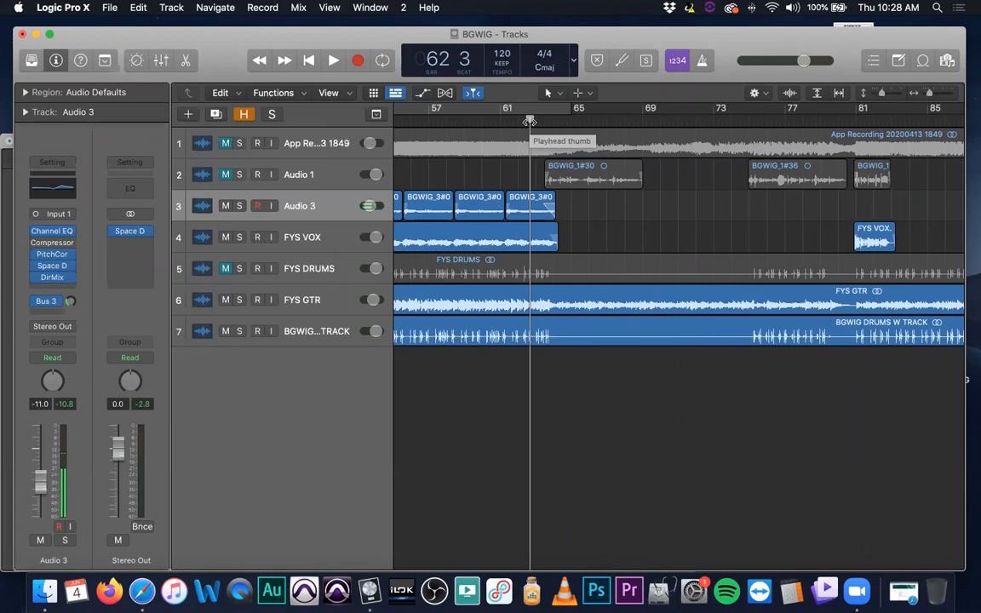
{"action": "key", "text": "space"}
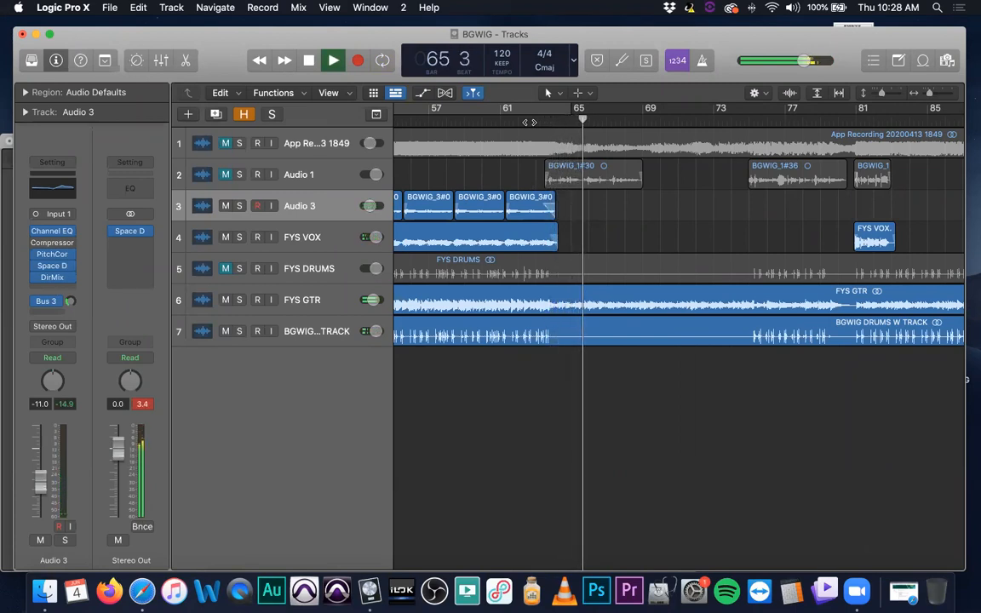
{"action": "key", "text": "space"}
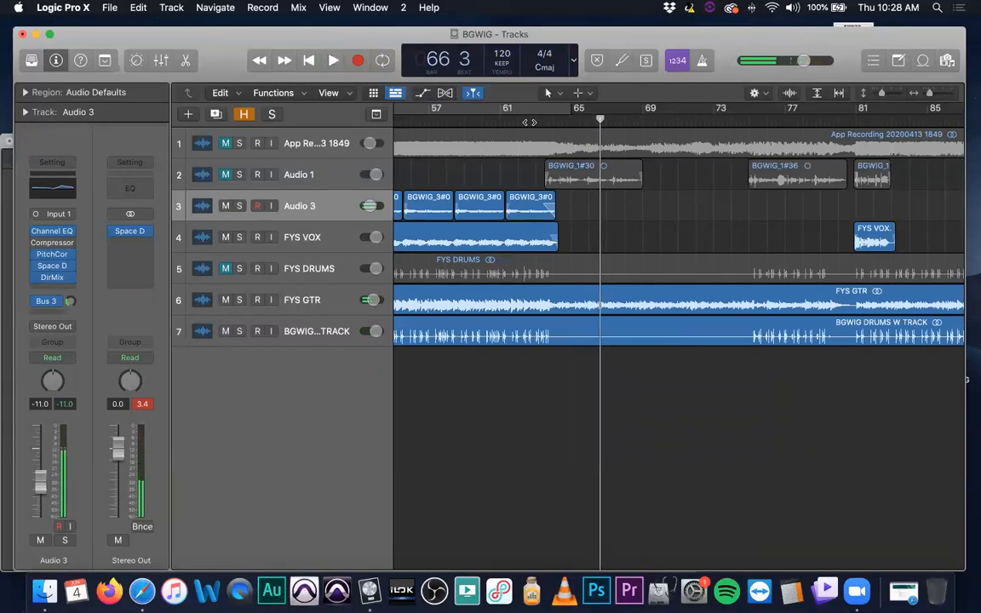
Remove the Space Designer from Stereo Out, replay the mix without it, and place the playhead at bar 64
{"action": "left_click", "coordinate": [314, 300]}
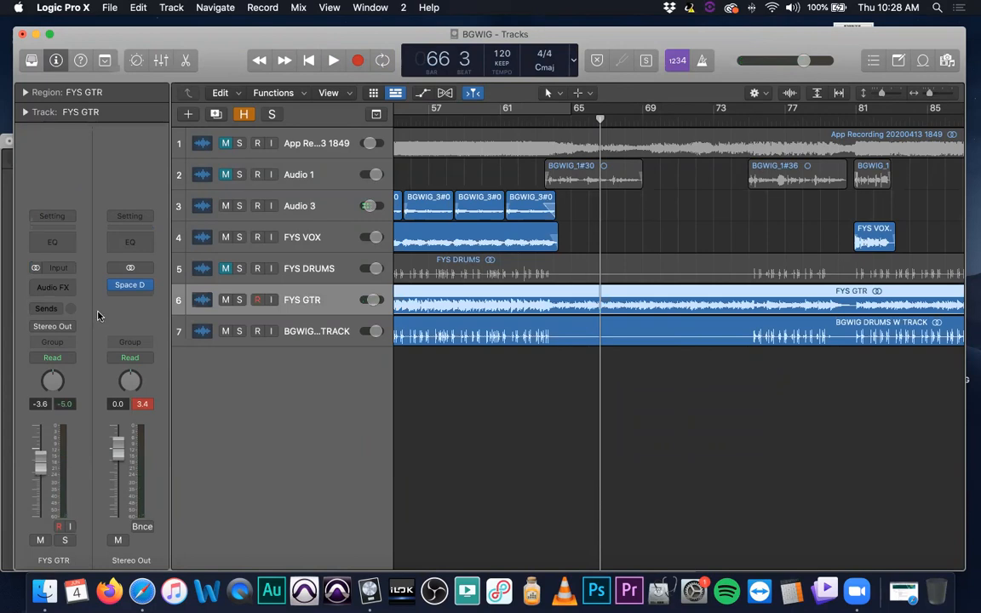
{"action": "left_click", "coordinate": [132, 296]}
{"action": "left_click", "coordinate": [151, 300]}
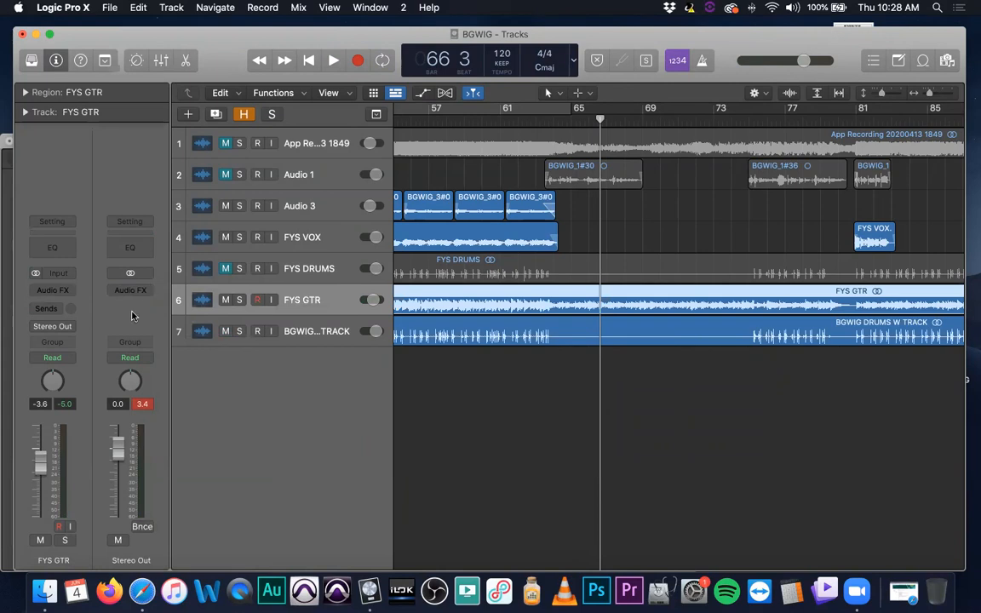
{"action": "key", "text": "space"}
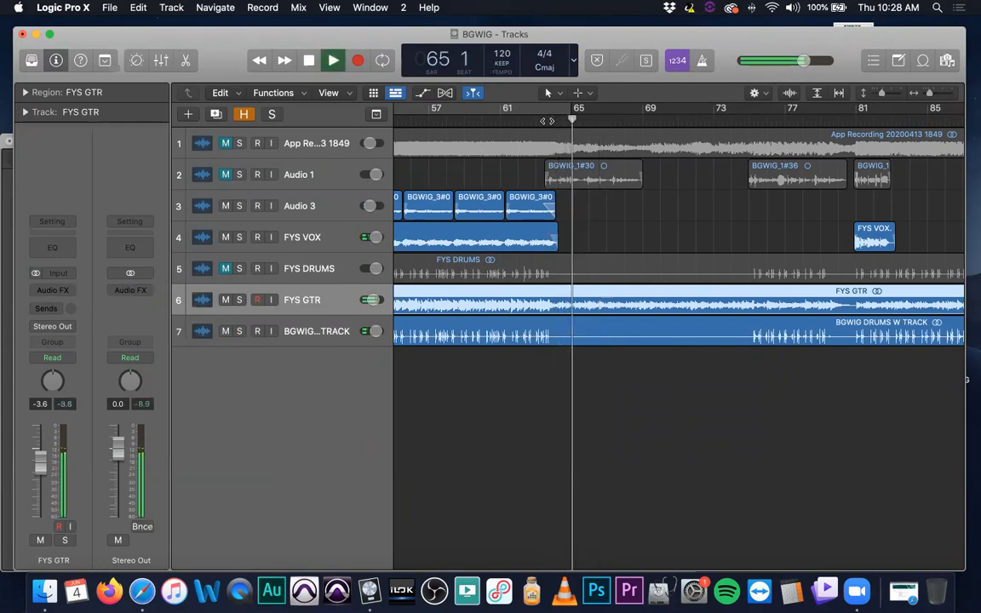
{"action": "key", "text": "space"}
{"action": "left_click", "coordinate": [554, 120]}
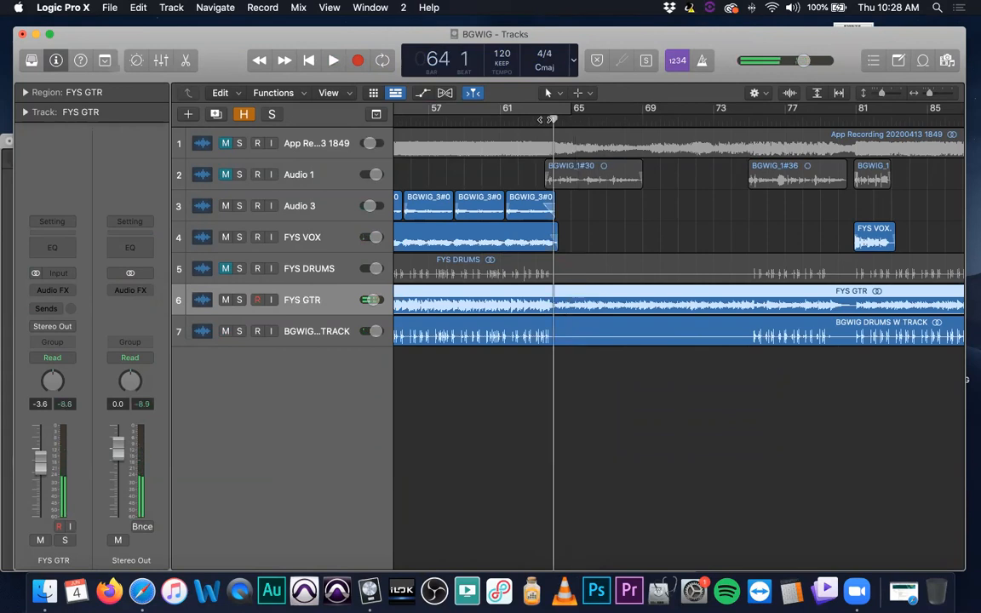
Lengthen the fade-out at the end of the FYS VOX.4 region so it starts around bar 63 beat 3
{"action": "scroll", "coordinate": [557, 177], "scroll_direction": "down", "scroll_amount": 1}
{"action": "scroll", "coordinate": [556, 177], "scroll_direction": "up", "scroll_amount": 1}
{"action": "scroll", "coordinate": [579, 225], "scroll_direction": "up", "scroll_amount": 8}
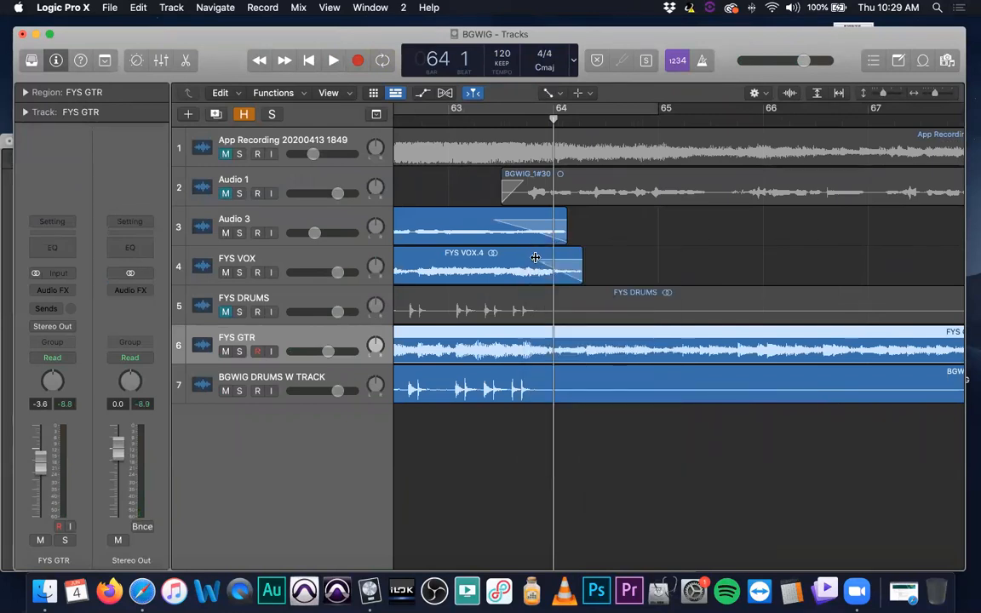
{"action": "left_click", "coordinate": [506, 256]}
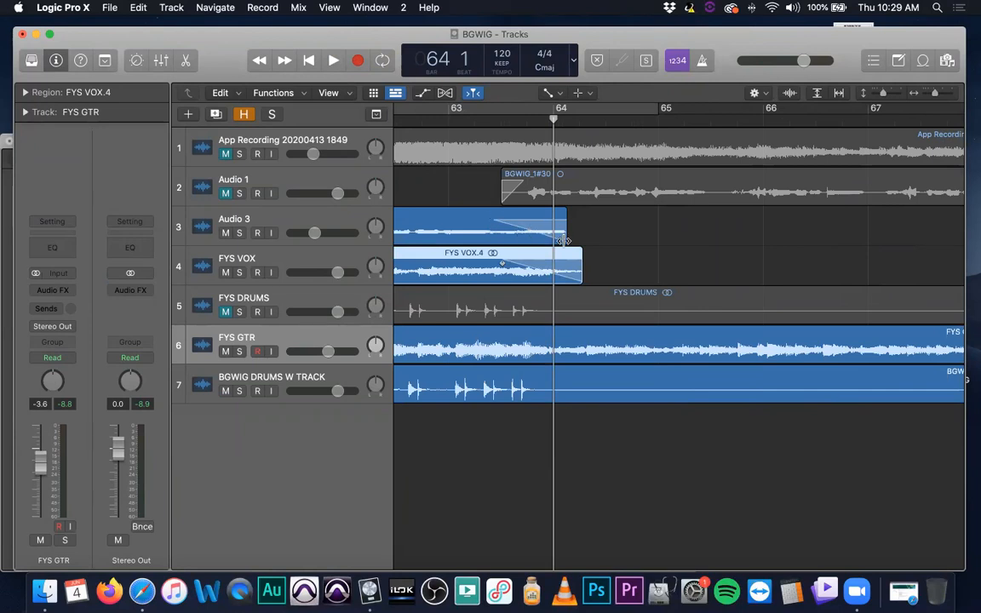
Replace the ChromaVerb on Audio 3's Bus 3 reverb return, Aux 3, with a Mono->Stereo Space Designer
{"action": "left_click", "coordinate": [322, 217]}
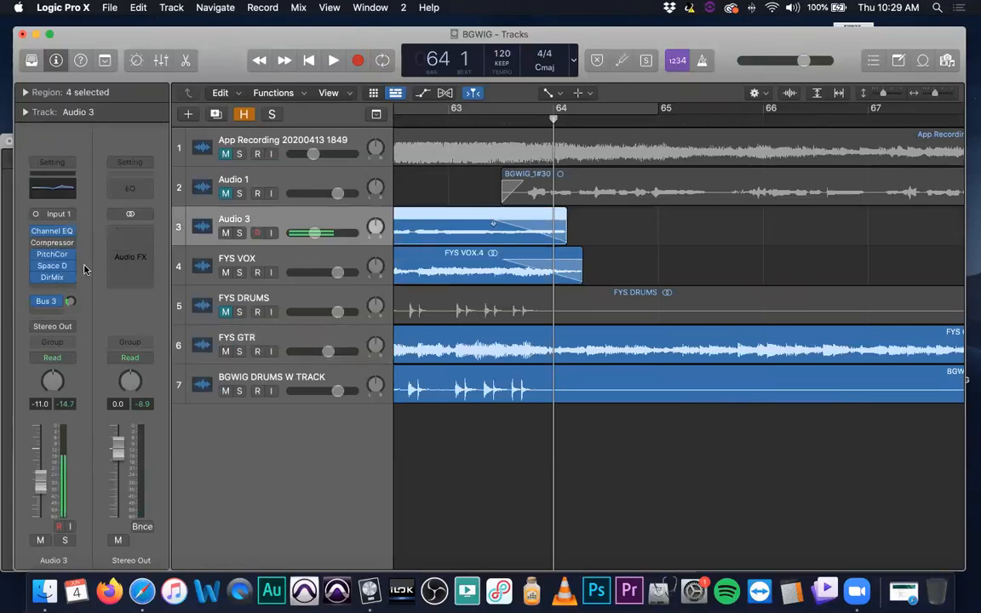
{"action": "left_click", "coordinate": [311, 261]}
{"action": "left_click", "coordinate": [320, 217]}
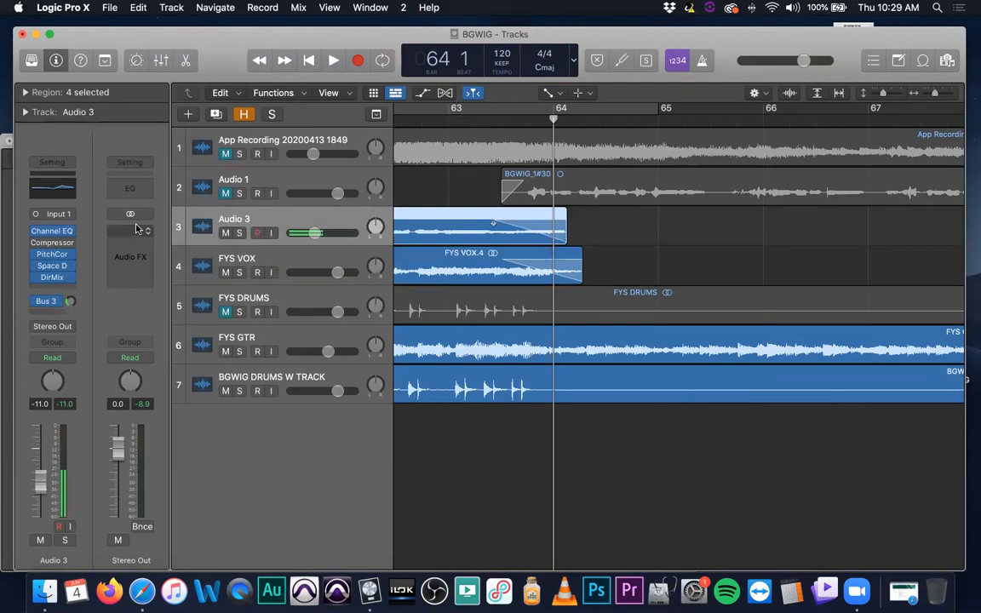
{"action": "left_click", "coordinate": [48, 301]}
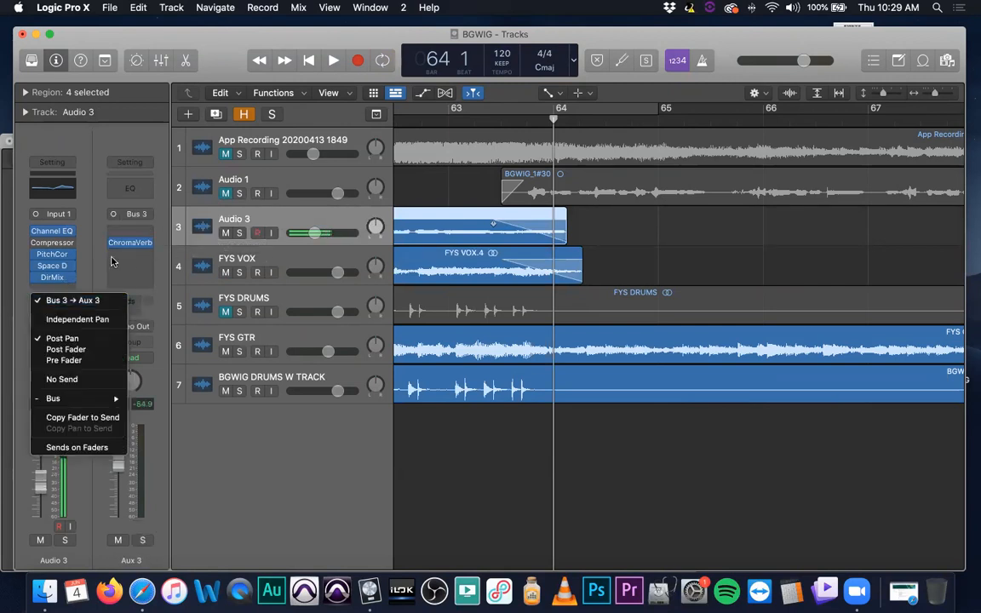
{"action": "left_click", "coordinate": [148, 251]}
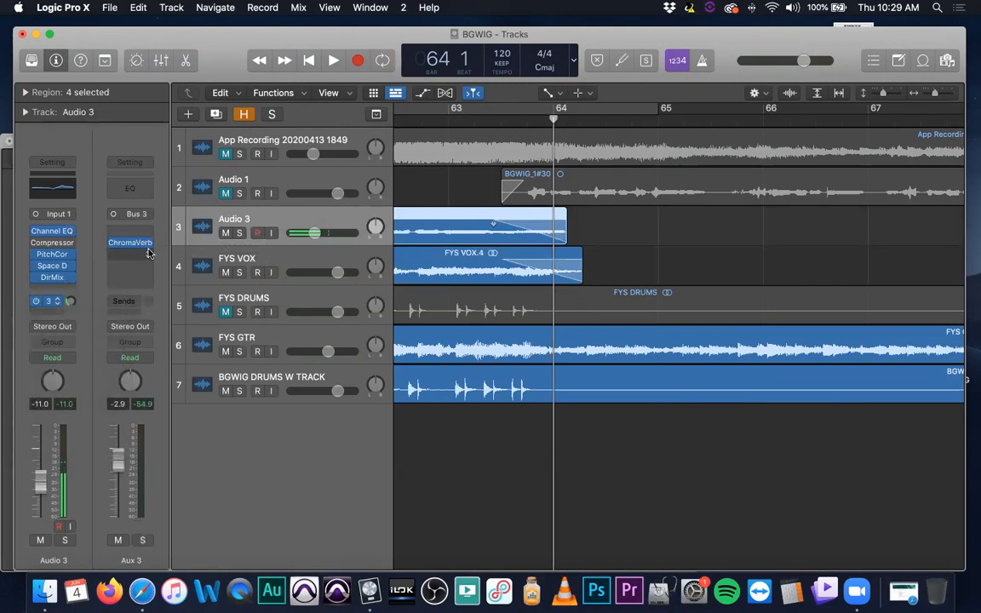
{"action": "left_click", "coordinate": [147, 243]}
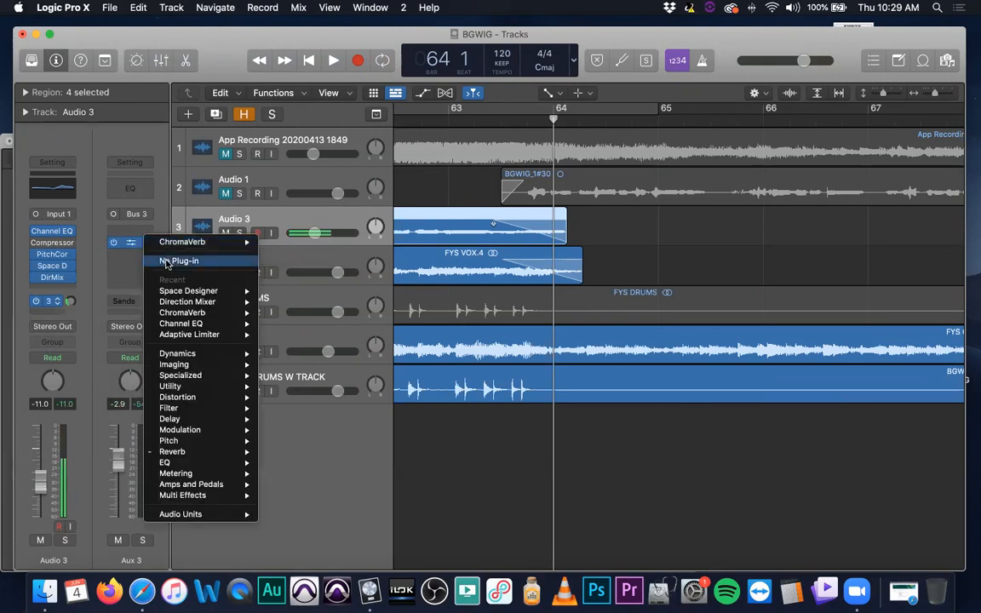
{"action": "left_click", "coordinate": [166, 264]}
{"action": "left_click", "coordinate": [104, 230]}
{"action": "mouse_move", "coordinate": [170, 258]}
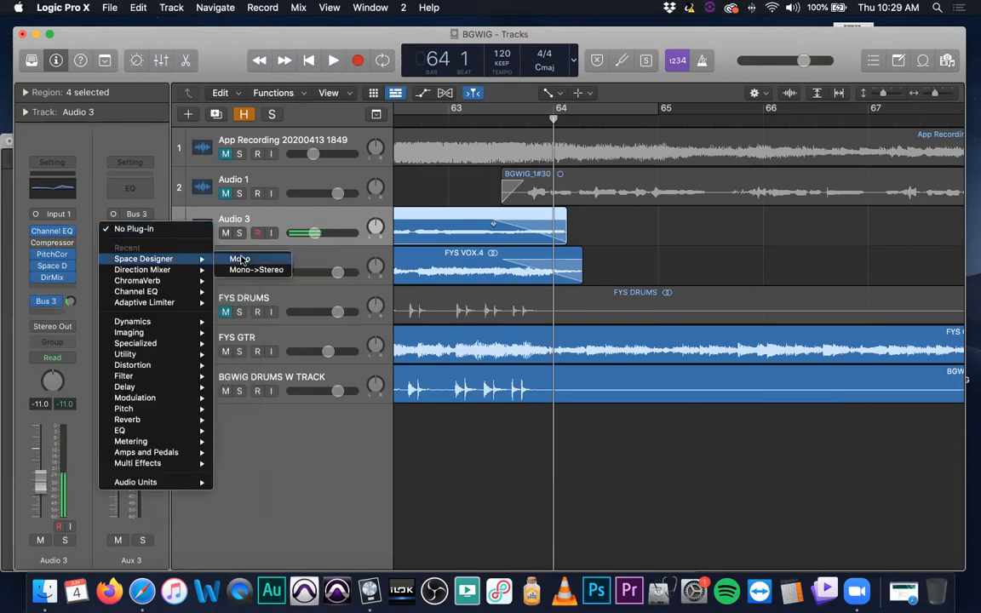
{"action": "left_click", "coordinate": [244, 271]}
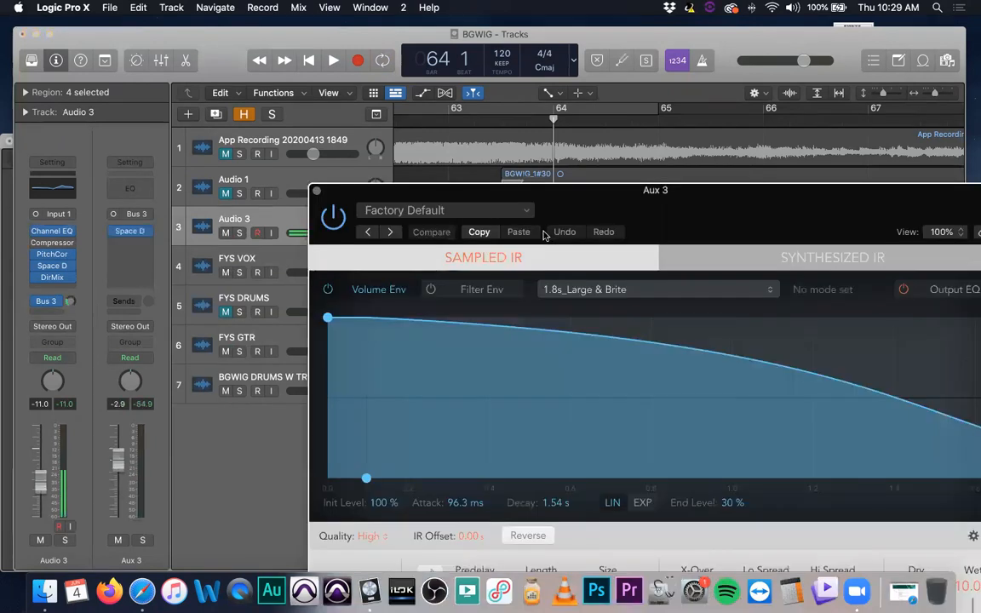
Load the 02.2s Large Choir Hall preset into the Aux 3 Space Designer, set its Length to 1.83 s, and close the window
{"action": "left_click_drag", "start_coordinate": [514, 191], "coordinate": [343, 66]}
{"action": "left_click", "coordinate": [273, 86]}
{"action": "mouse_move", "coordinate": [343, 358]}
{"action": "mouse_move", "coordinate": [480, 354]}
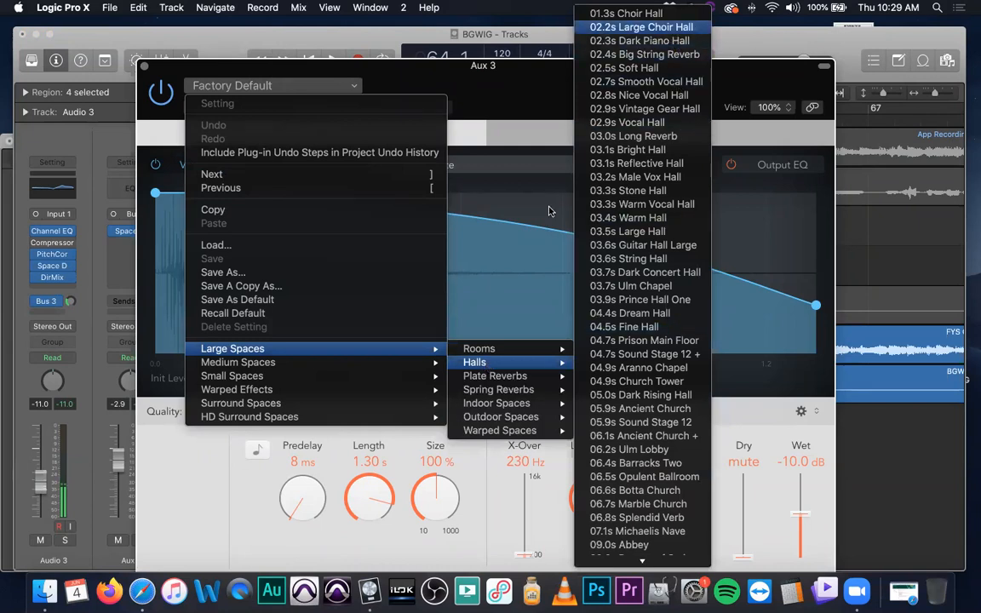
{"action": "key", "text": "Return"}
{"action": "mouse_move", "coordinate": [376, 511]}
{"action": "left_mouse_down"}
{"action": "mouse_move", "coordinate": [375, 534]}
{"action": "mouse_move", "coordinate": [377, 524]}
{"action": "left_mouse_up"}
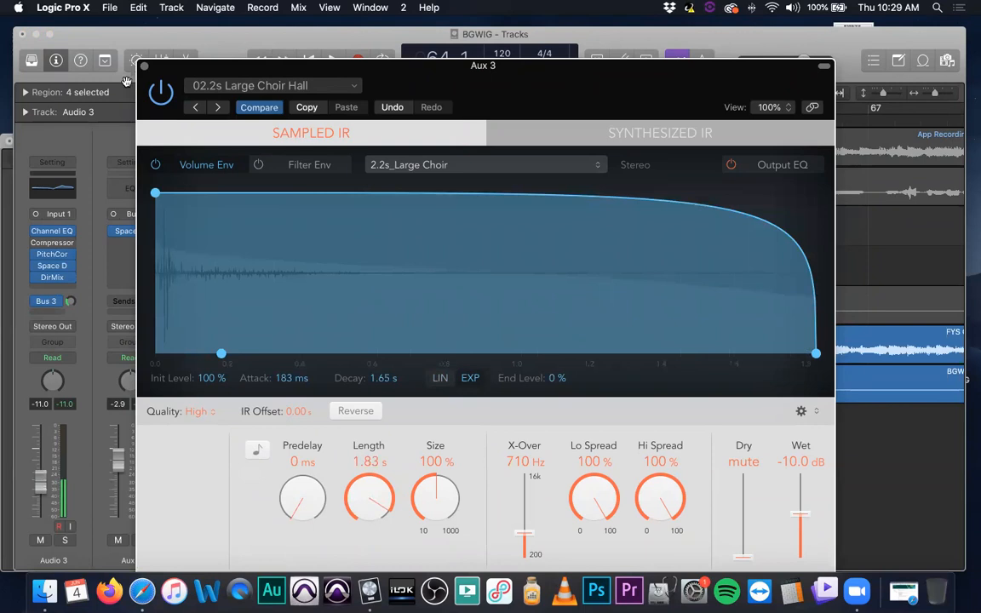
{"action": "left_click", "coordinate": [145, 66]}
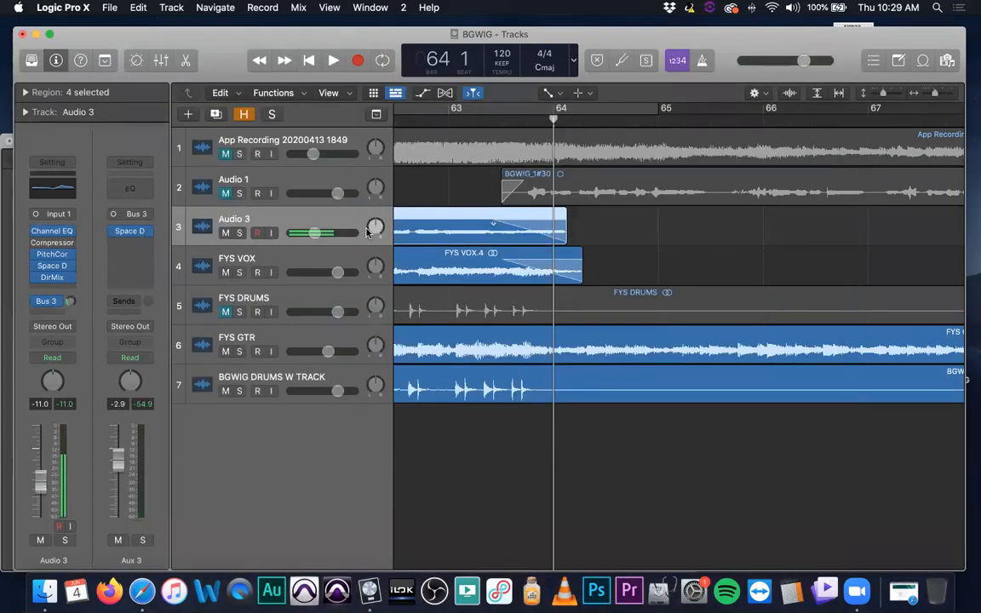
Place the playhead at bar 63 beat 3 and reopen the Aux 3 Space Designer, moving its window clear of the track headers
{"action": "left_click", "coordinate": [499, 122]}
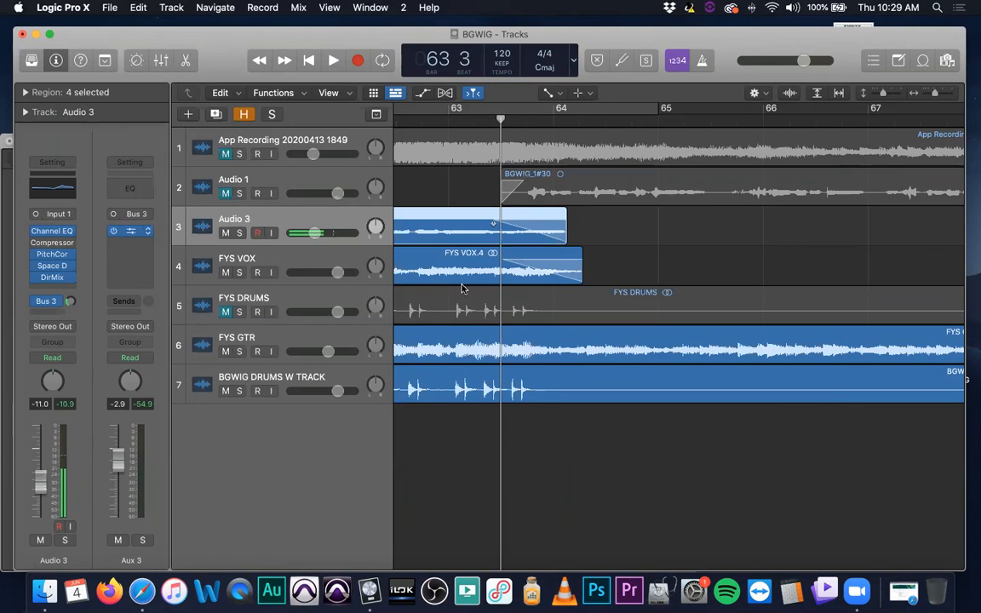
{"action": "left_click", "coordinate": [129, 231]}
{"action": "left_click_drag", "start_coordinate": [296, 65], "coordinate": [750, 55]}
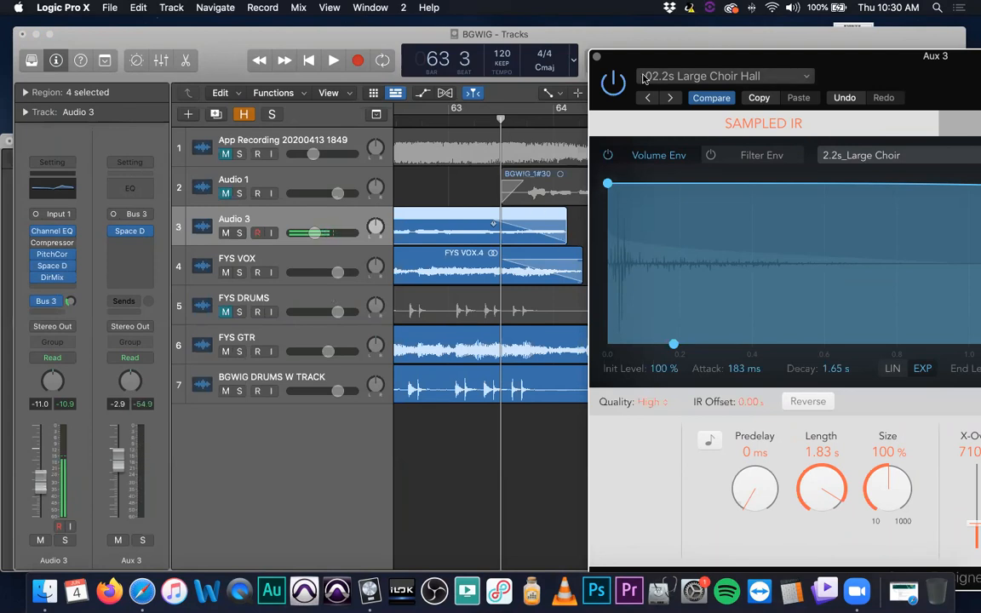
{"action": "left_click_drag", "start_coordinate": [597, 56], "coordinate": [637, 52]}
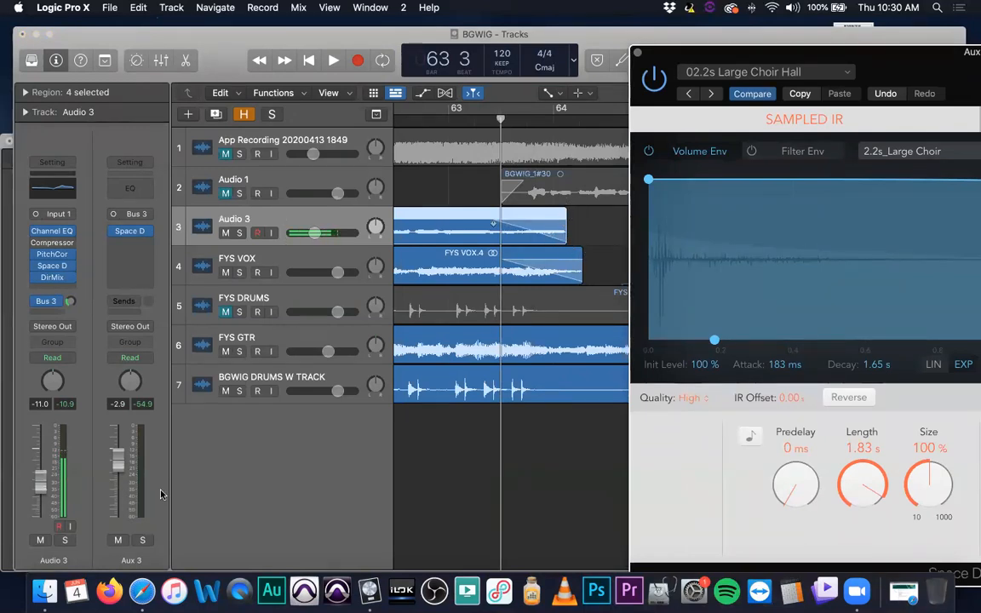
Play the mix from bar 63 to bar 65 to audition the choir hall reverb on Aux 3
{"action": "left_click", "coordinate": [448, 109]}
{"action": "key", "text": "space"}
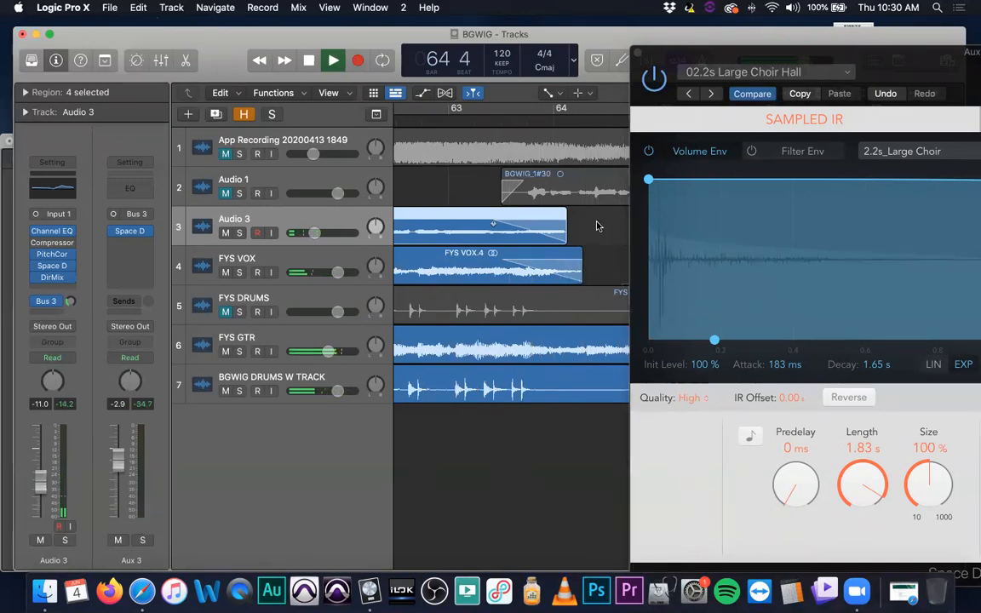
{"action": "key", "text": "space"}
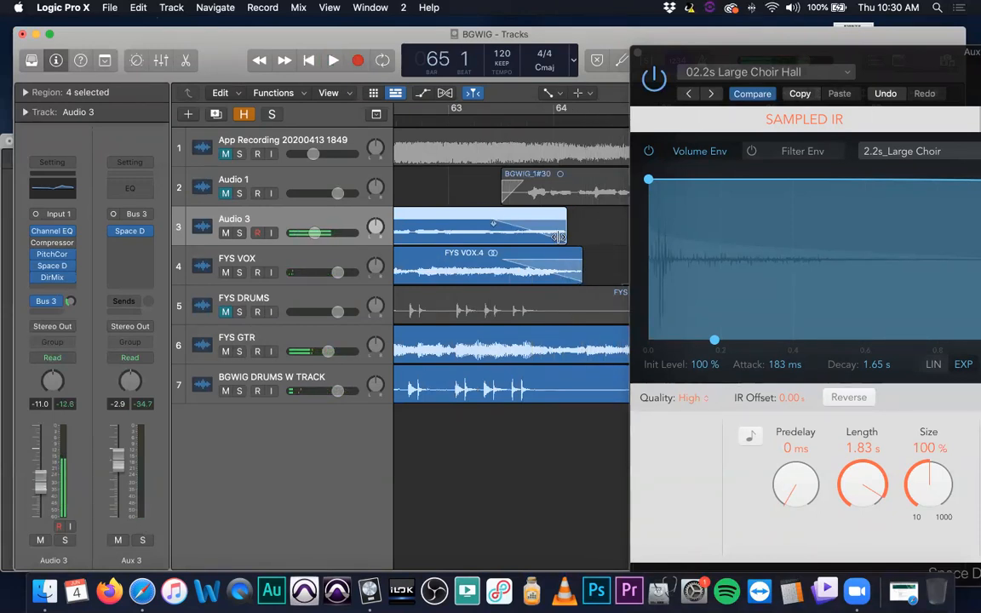
Show automation on an enlarged Audio 3 track and remove the fade-out at the end of its region near bar 64
{"action": "mouse_move", "coordinate": [133, 234]}
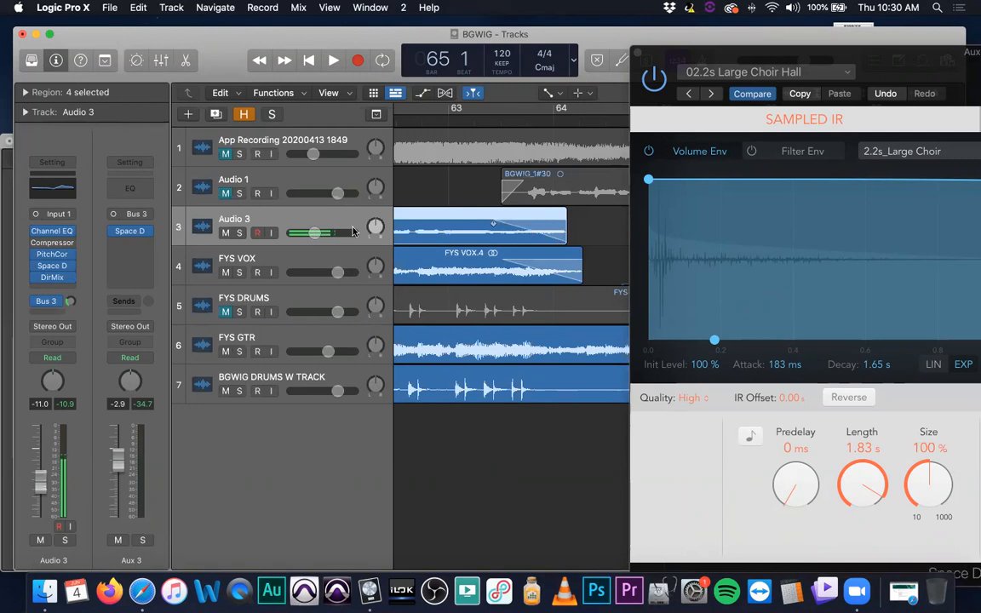
{"action": "left_click_drag", "start_coordinate": [319, 245], "coordinate": [349, 320]}
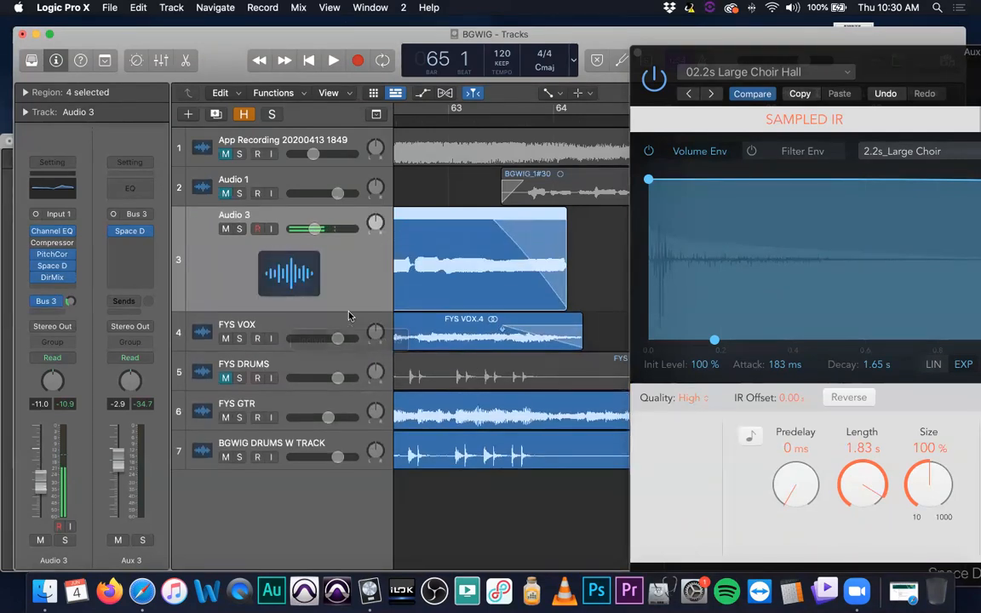
{"action": "right_click", "coordinate": [353, 253]}
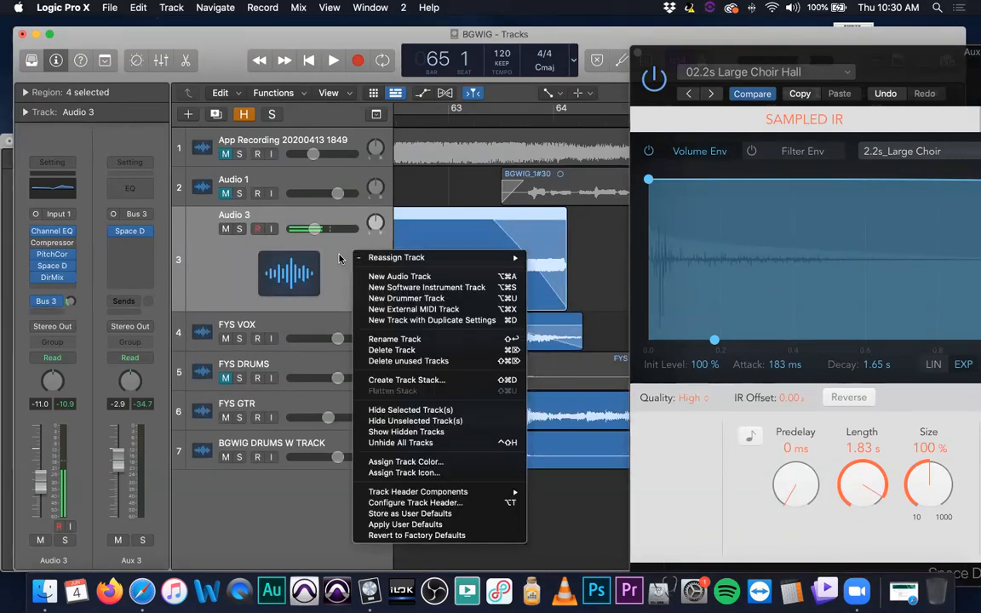
{"action": "left_click", "coordinate": [339, 254]}
{"action": "key", "text": "a"}
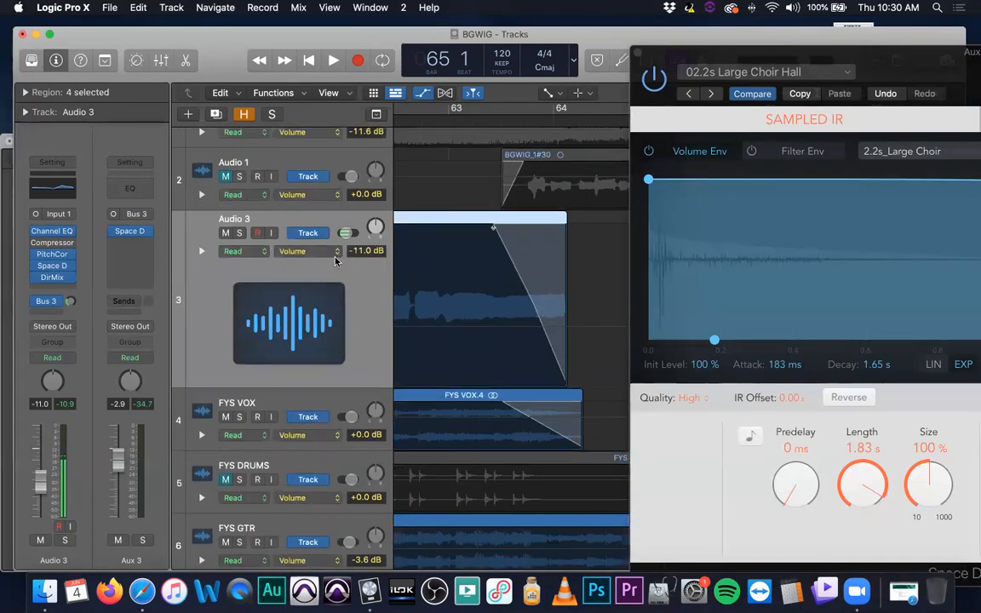
{"action": "left_click_drag", "start_coordinate": [521, 228], "coordinate": [576, 227]}
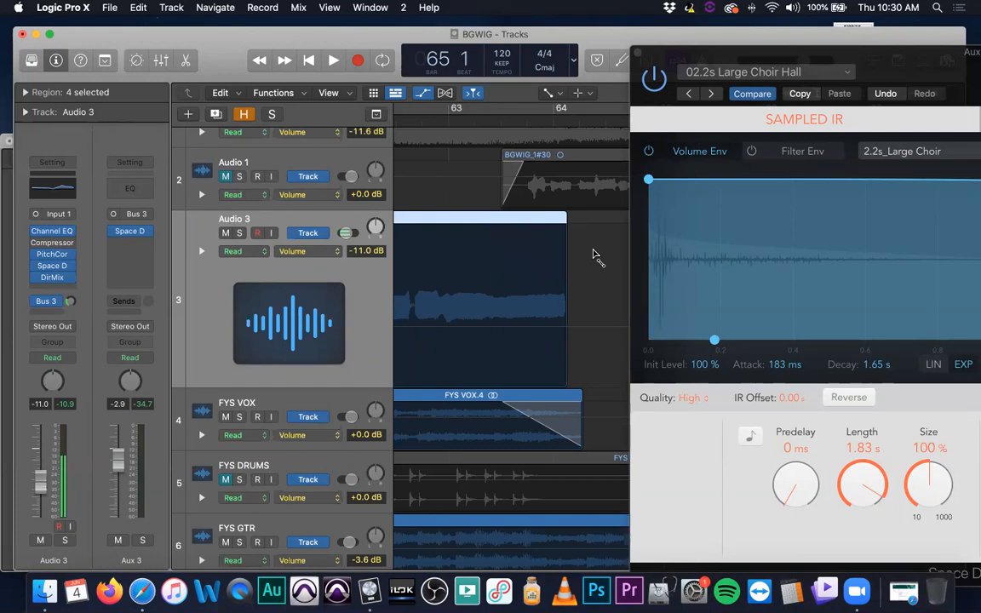
Display Audio 3's absolute Send 1 → Aux 3 automation parameter and set the Bus 3 send level to -14.6 dB
{"action": "left_click", "coordinate": [322, 255]}
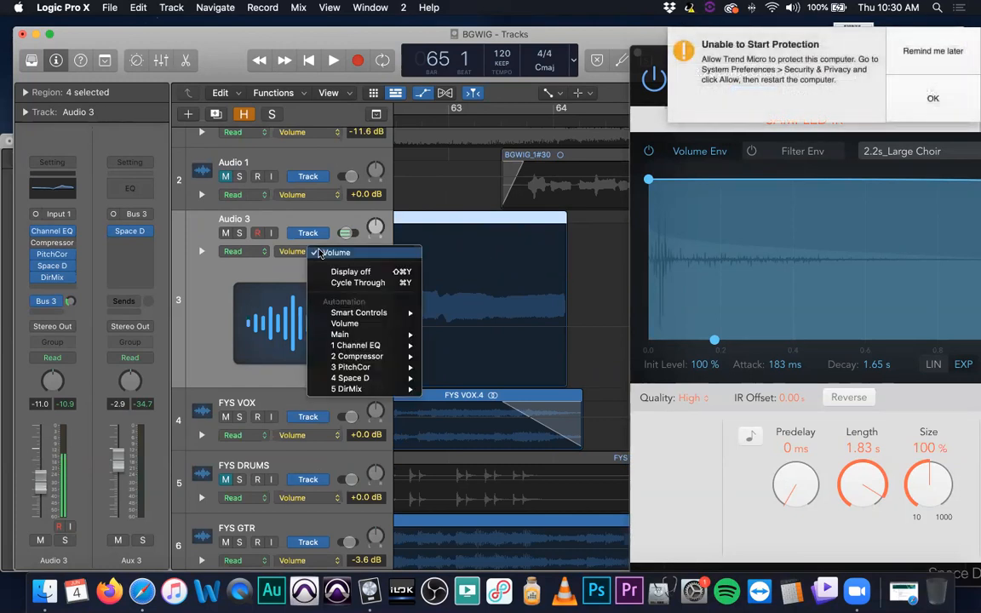
{"action": "mouse_move", "coordinate": [375, 314]}
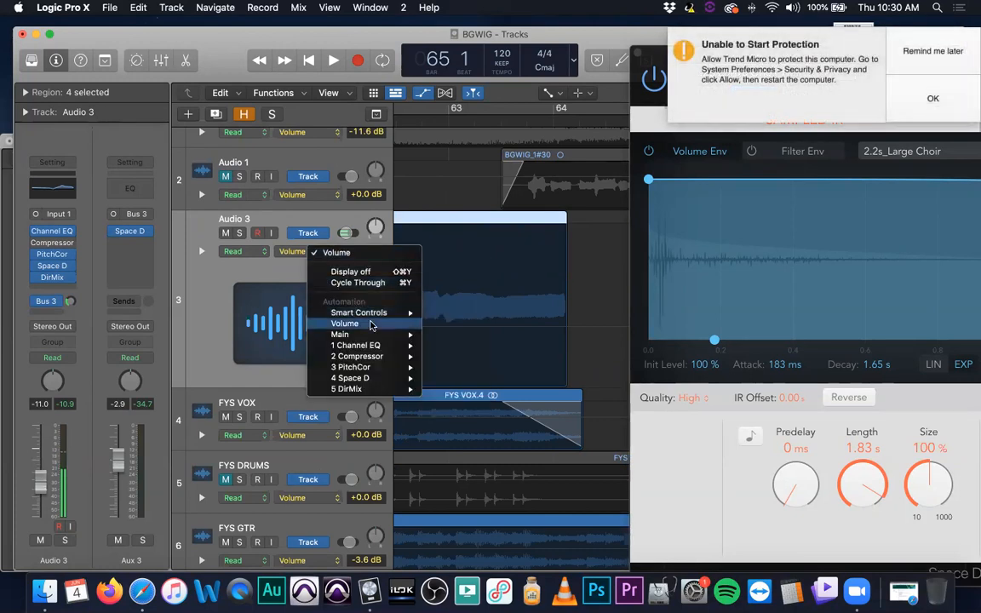
{"action": "mouse_move", "coordinate": [371, 339]}
{"action": "mouse_move", "coordinate": [477, 377]}
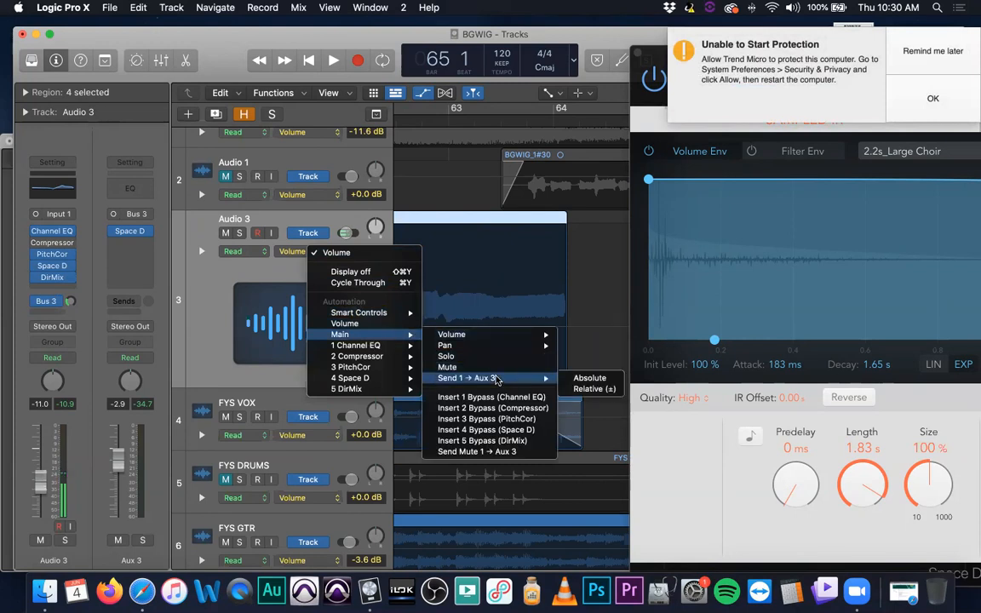
{"action": "left_click", "coordinate": [587, 376]}
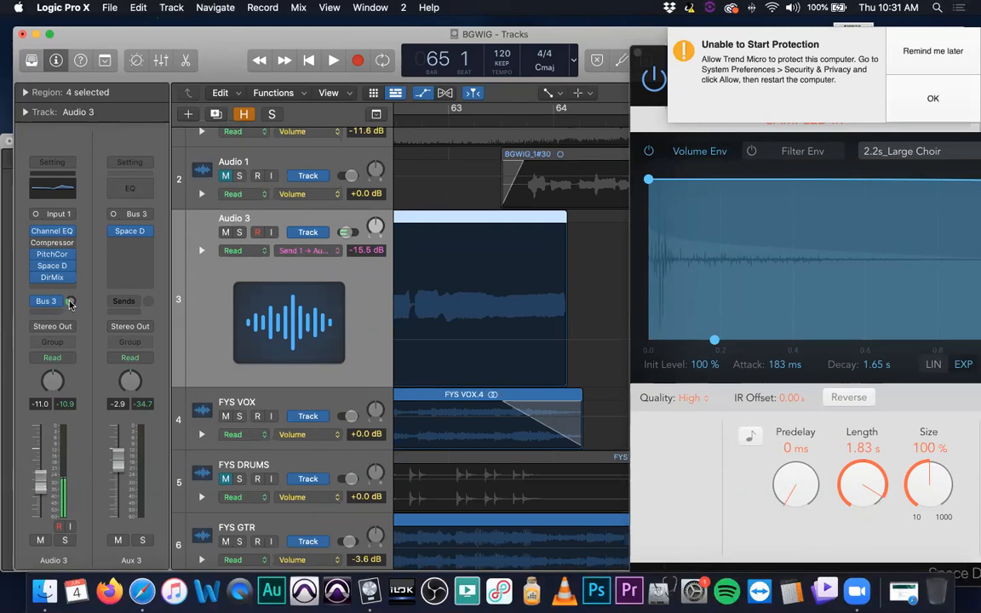
{"action": "left_click_drag", "start_coordinate": [71, 304], "coordinate": [70, 301]}
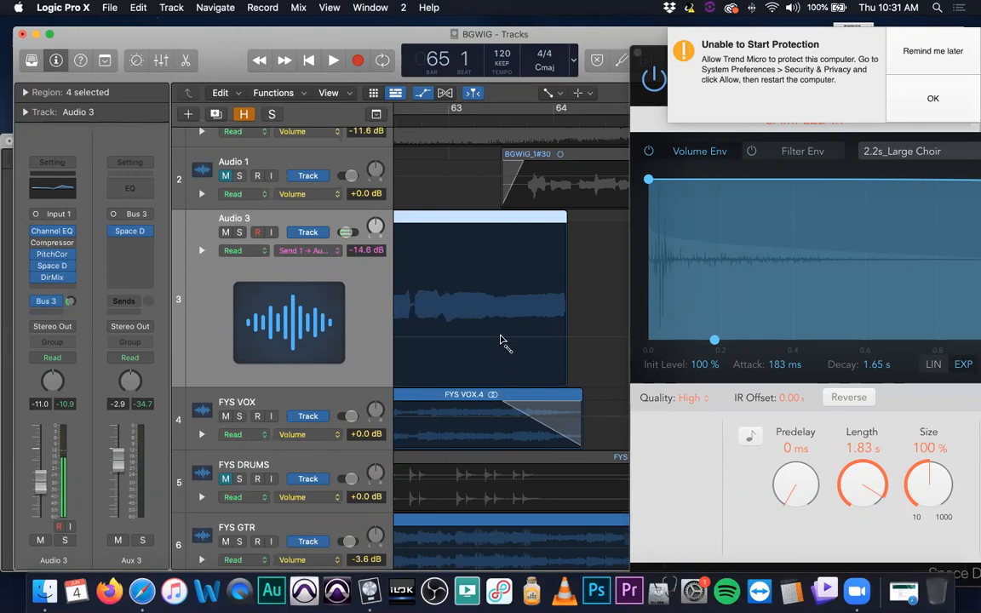
Automate Audio 3's Aux 3 send, holding -14.6 dB until about bar 63 beat 3 and ramping down to -∞ at the region's end
{"action": "key", "text": "a"}
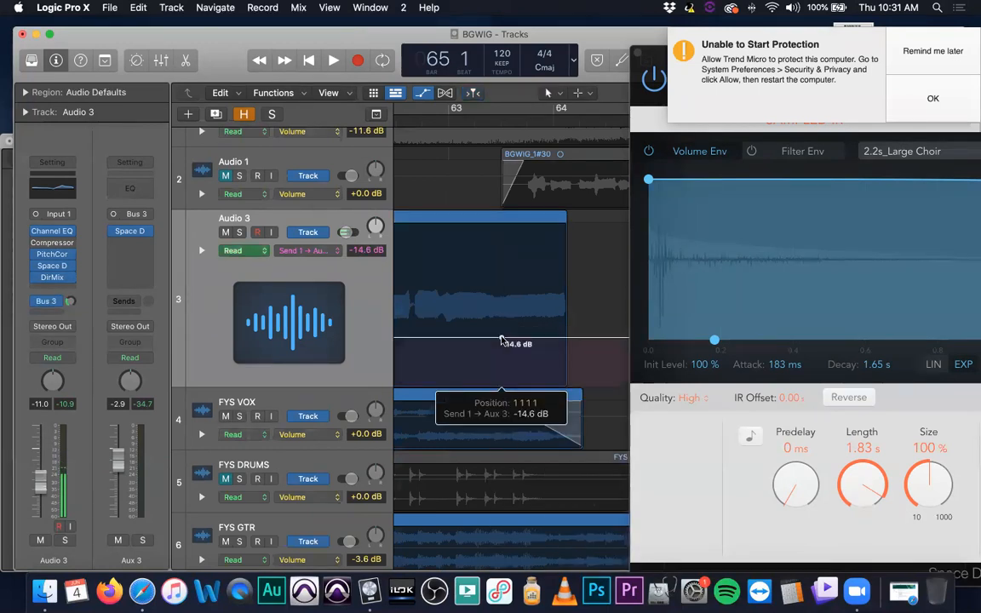
{"action": "left_click", "coordinate": [501, 339]}
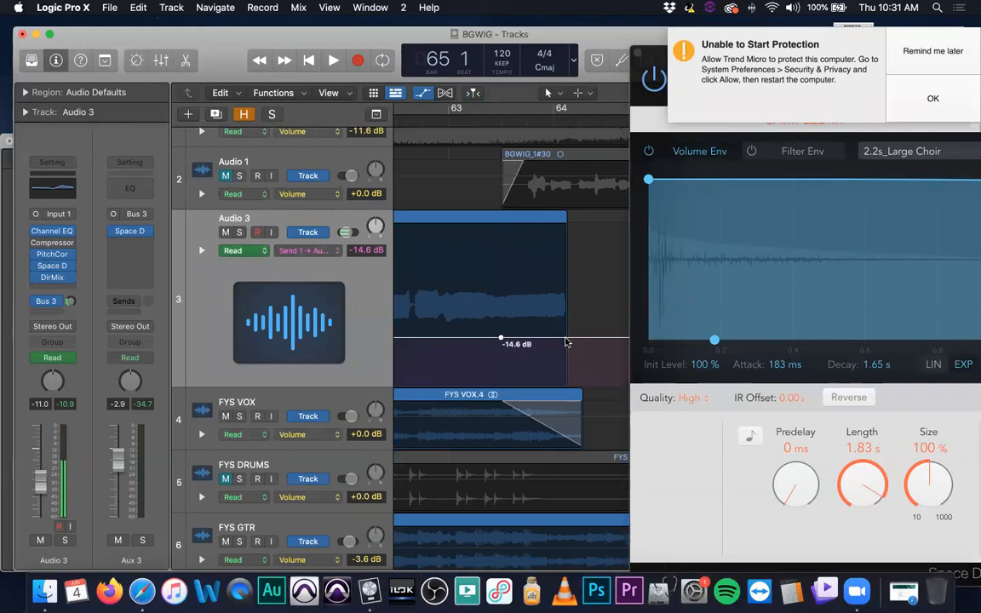
{"action": "left_click_drag", "start_coordinate": [566, 339], "coordinate": [564, 404]}
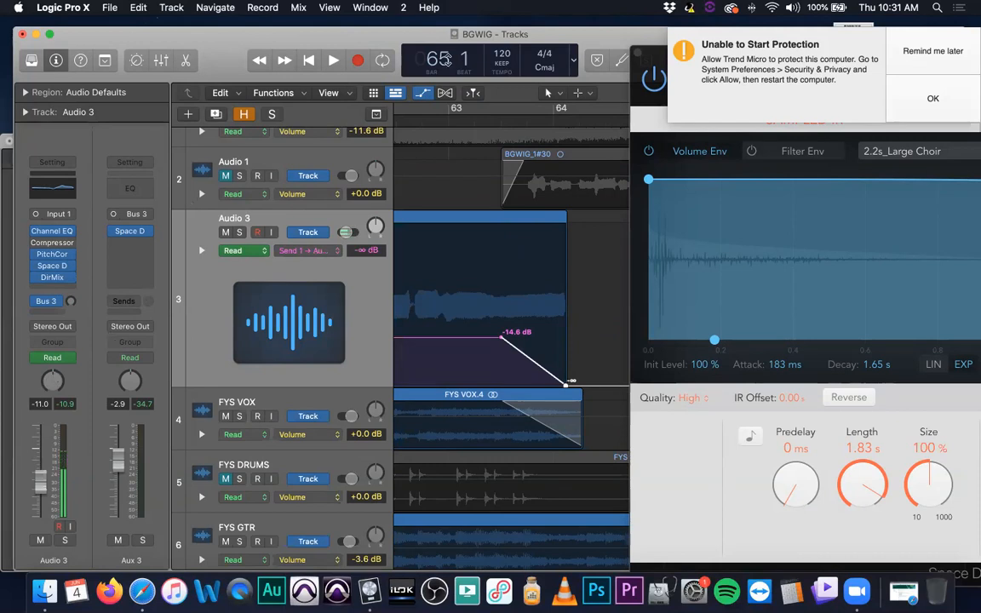
Play the mix from bar 62 beat 4 through bar 64 to audition the Aux 3 send fade
{"action": "left_click", "coordinate": [424, 121]}
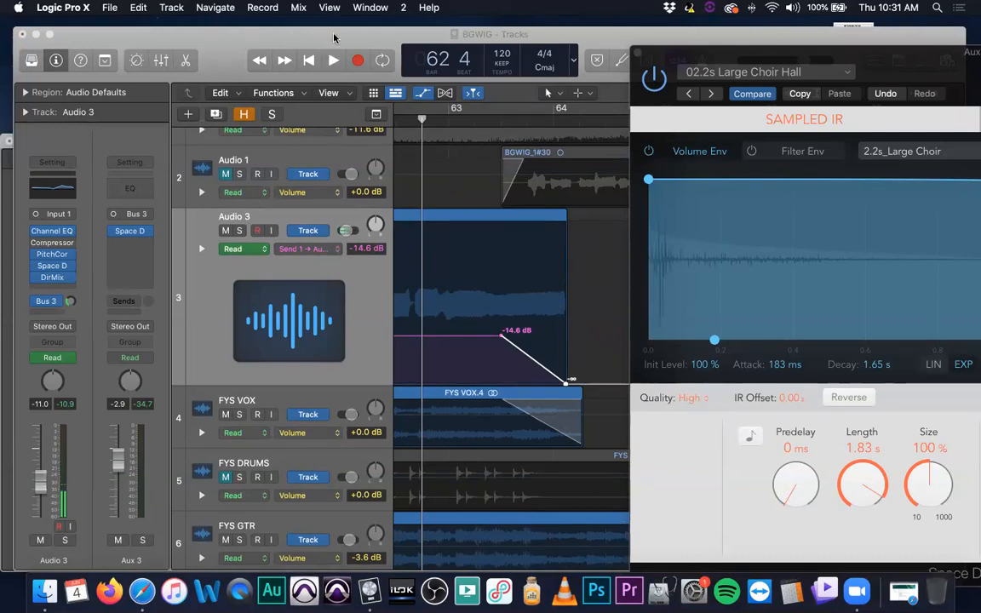
{"action": "key", "text": "space"}
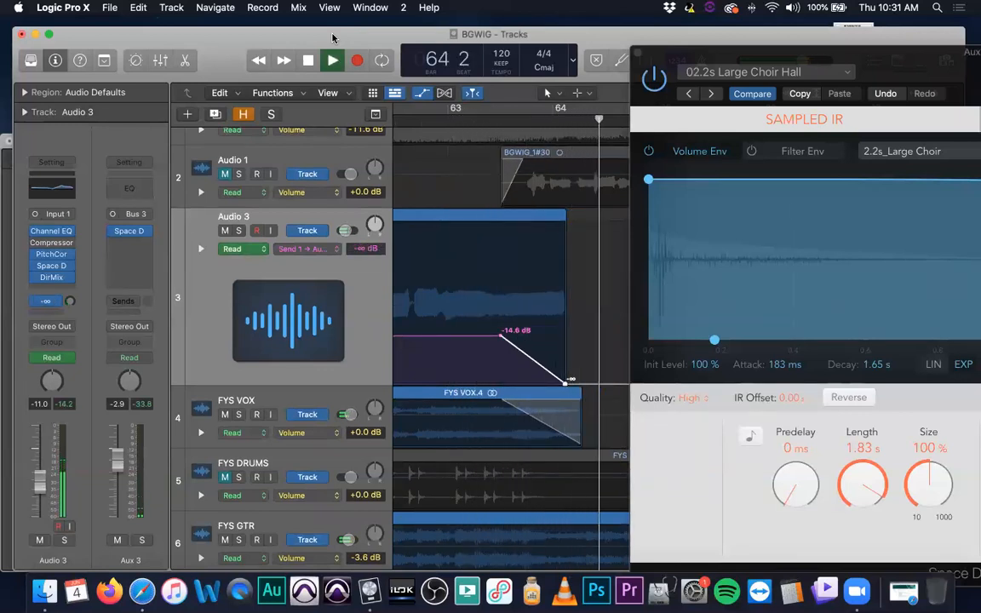
{"action": "key", "text": "space"}
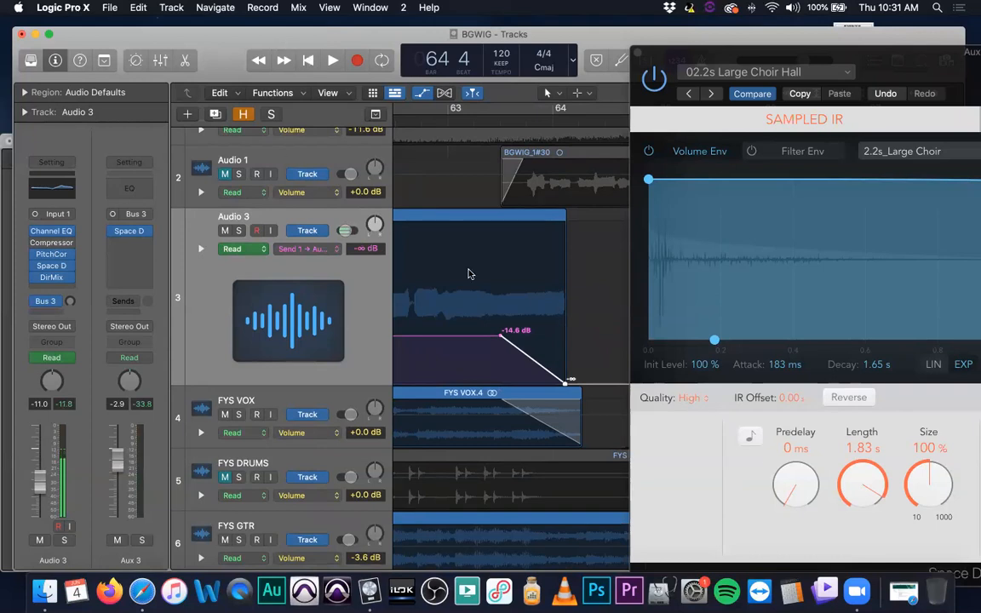
Return the playhead to bar 62 beat 4 and start the Aux 3 send fade earlier, at about bar 63 beat 2
{"action": "left_click", "coordinate": [421, 120]}
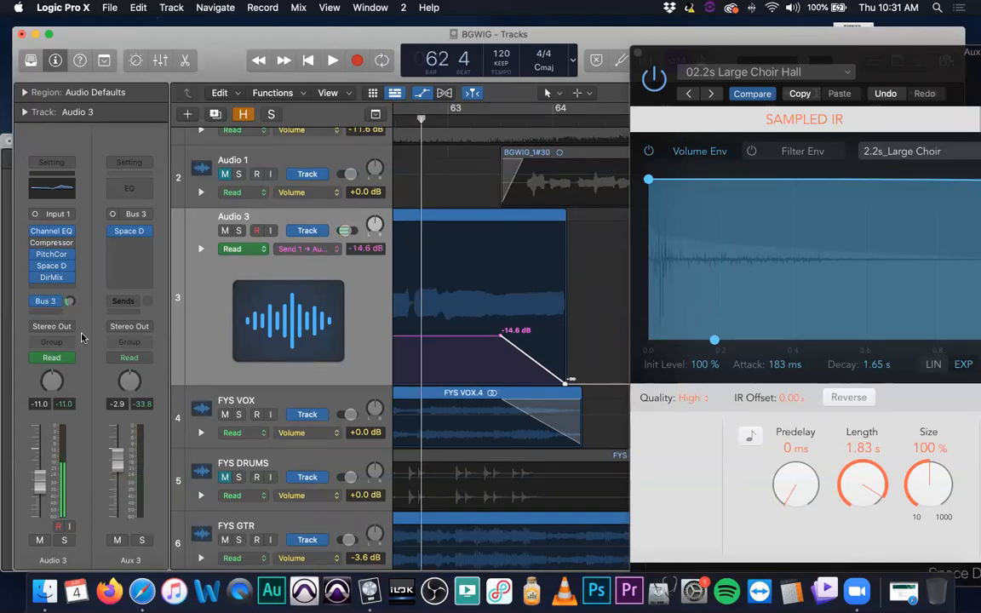
{"action": "mouse_move", "coordinate": [132, 236]}
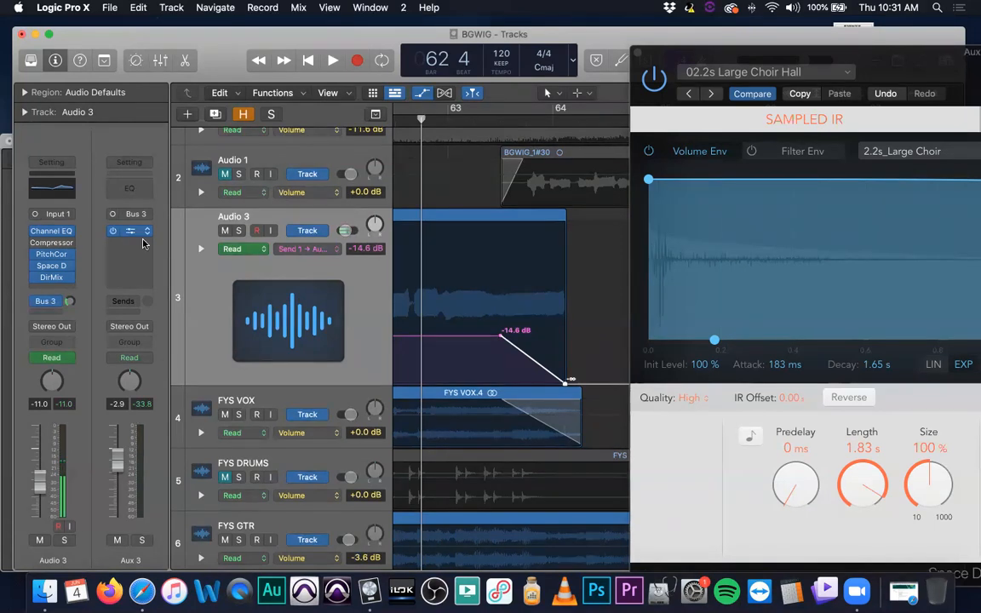
{"action": "left_click_drag", "start_coordinate": [501, 337], "coordinate": [486, 338]}
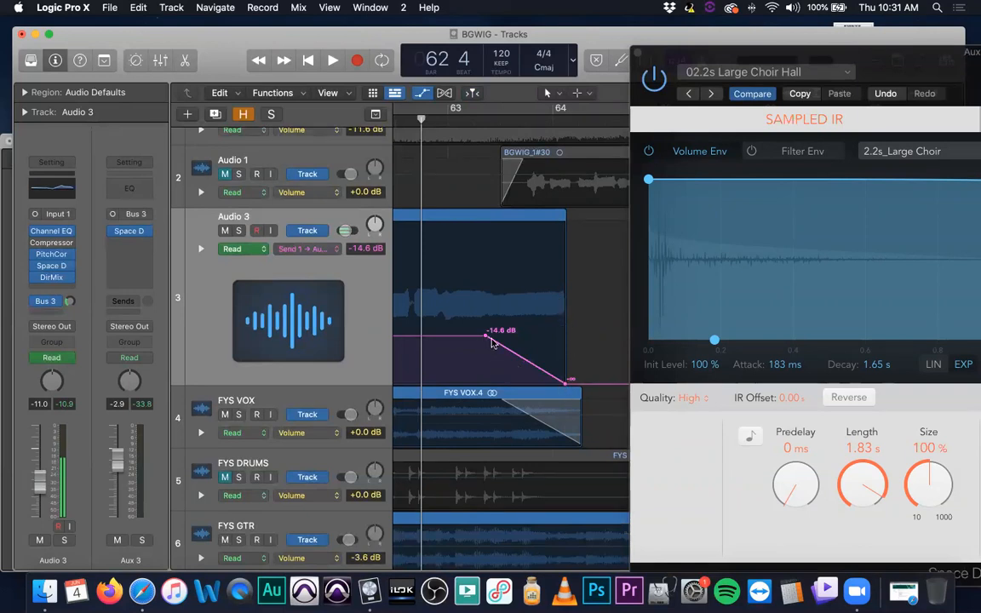
Reopen the Aux 3 Space Designer, move its window fully into view to examine the settings, and close it
{"action": "left_click", "coordinate": [129, 231]}
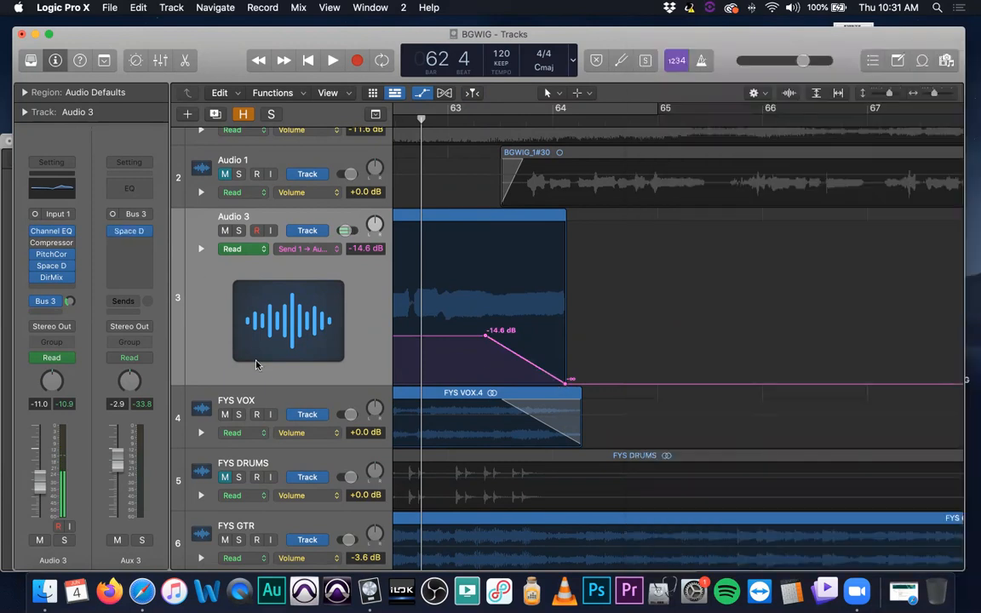
{"action": "left_click", "coordinate": [130, 231]}
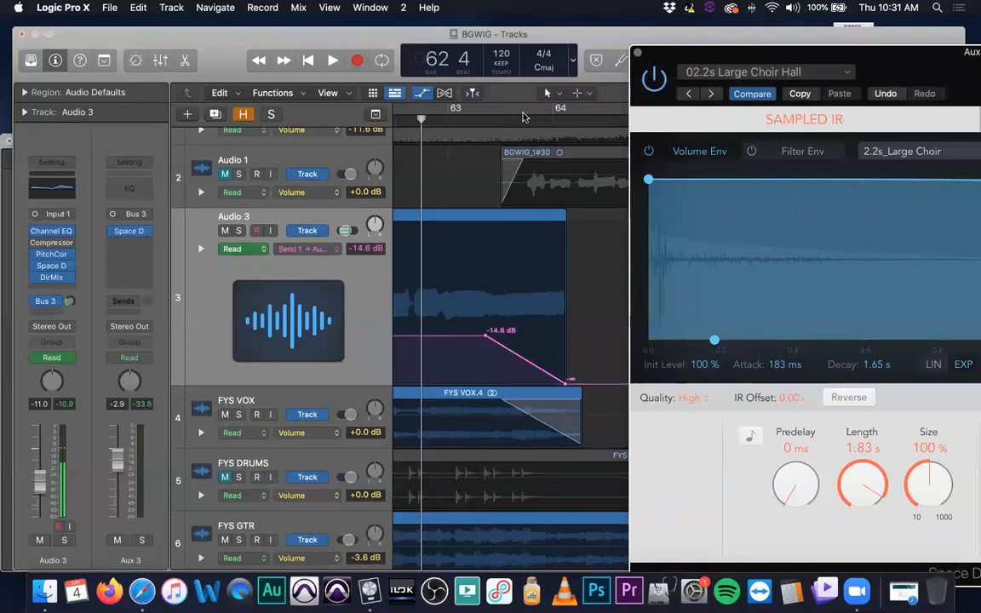
{"action": "left_click_drag", "start_coordinate": [907, 51], "coordinate": [471, 81]}
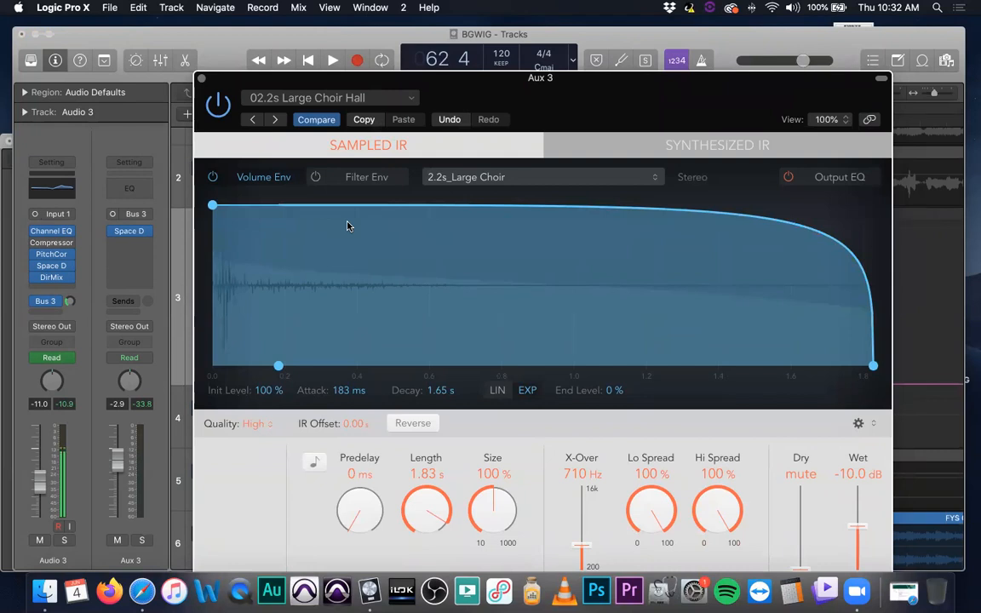
{"action": "left_click", "coordinate": [202, 79]}
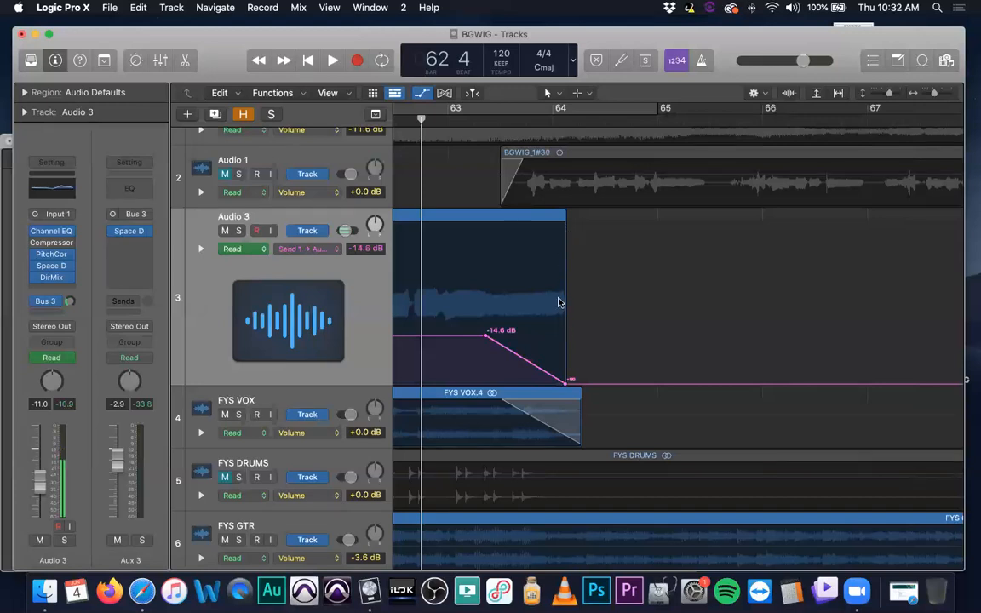
Play the mix from bar 62 beat 4 to bar 65 to check the adjusted send fade
{"action": "scroll", "coordinate": [596, 490], "scroll_direction": "down", "scroll_amount": 5}
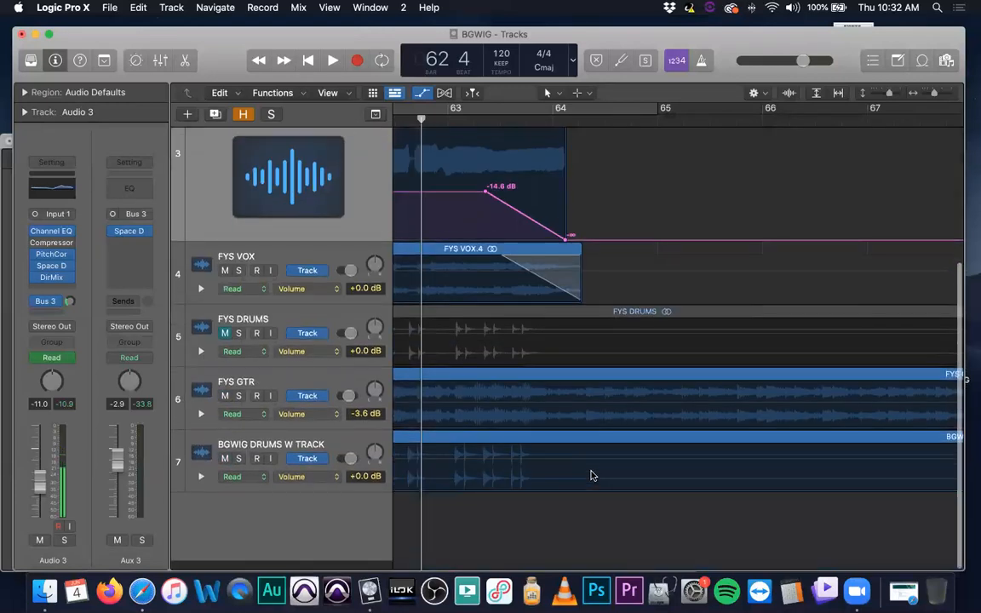
{"action": "scroll", "coordinate": [589, 472], "scroll_direction": "up", "scroll_amount": 2}
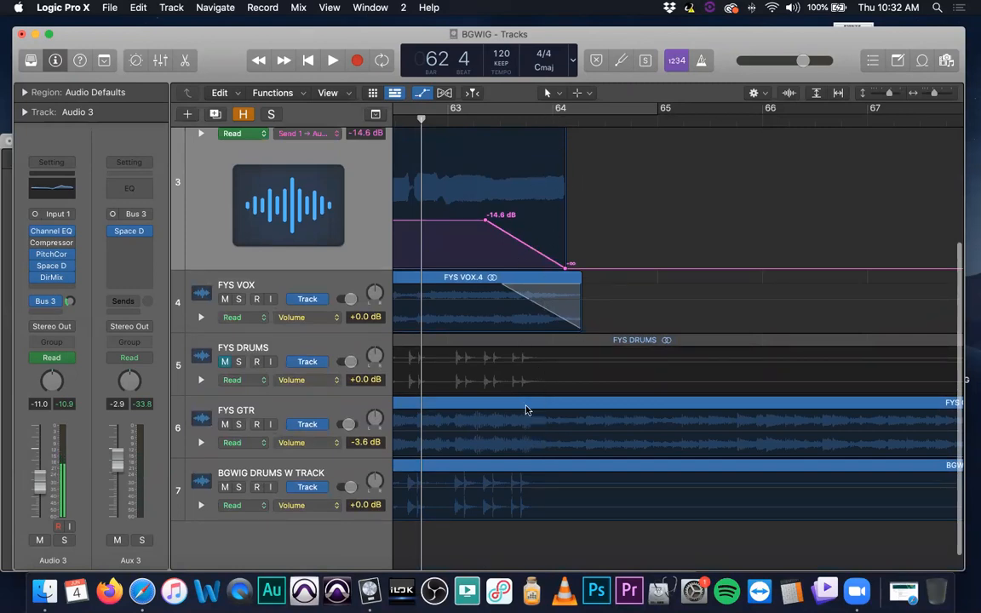
{"action": "scroll", "coordinate": [549, 332], "scroll_direction": "up", "scroll_amount": 5}
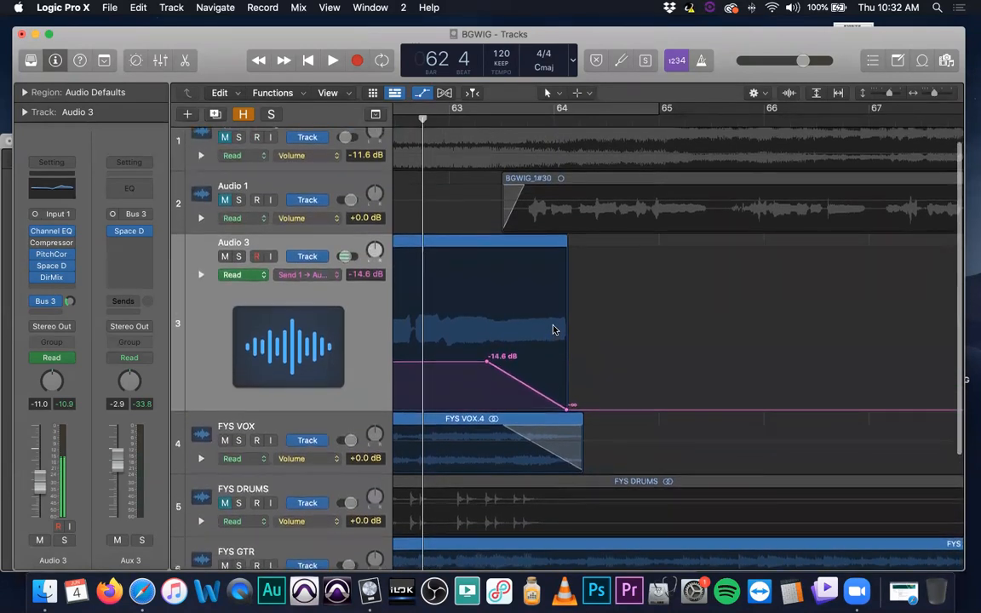
{"action": "key", "text": "space"}
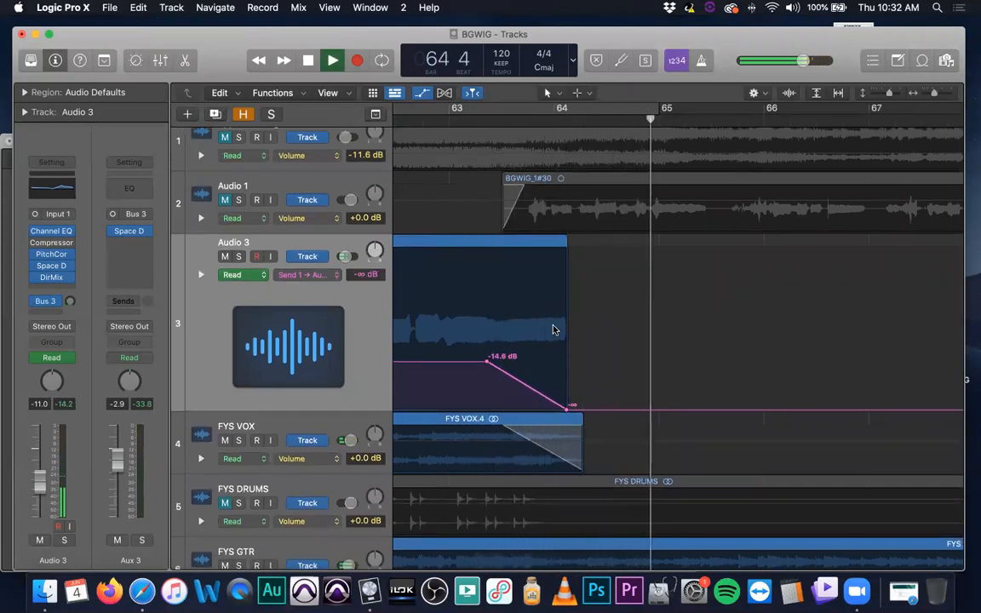
{"action": "key", "text": "space"}
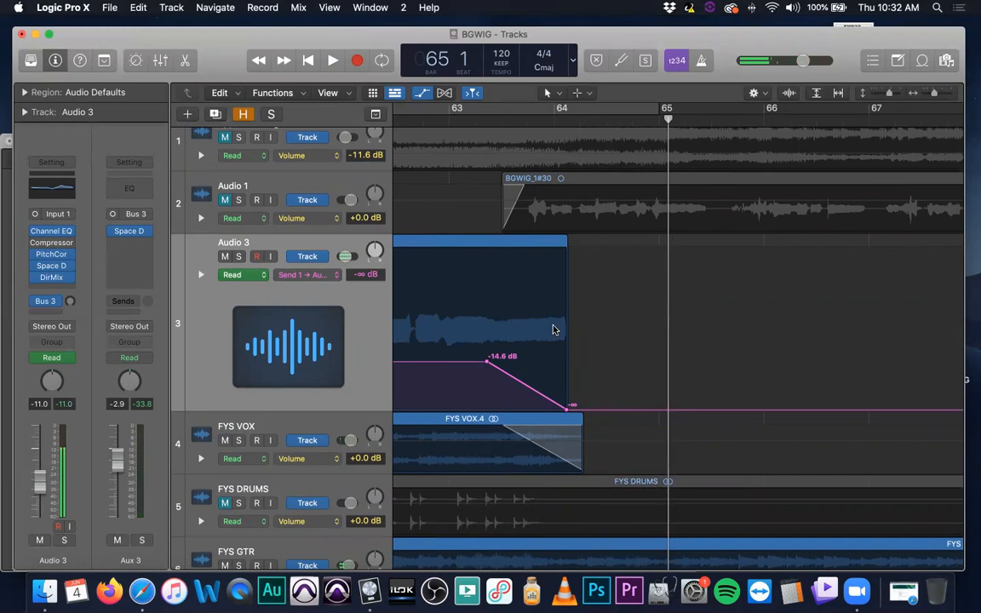
Hide the track automation and select the FYS VOX track with its regions
{"action": "key", "text": "a"}
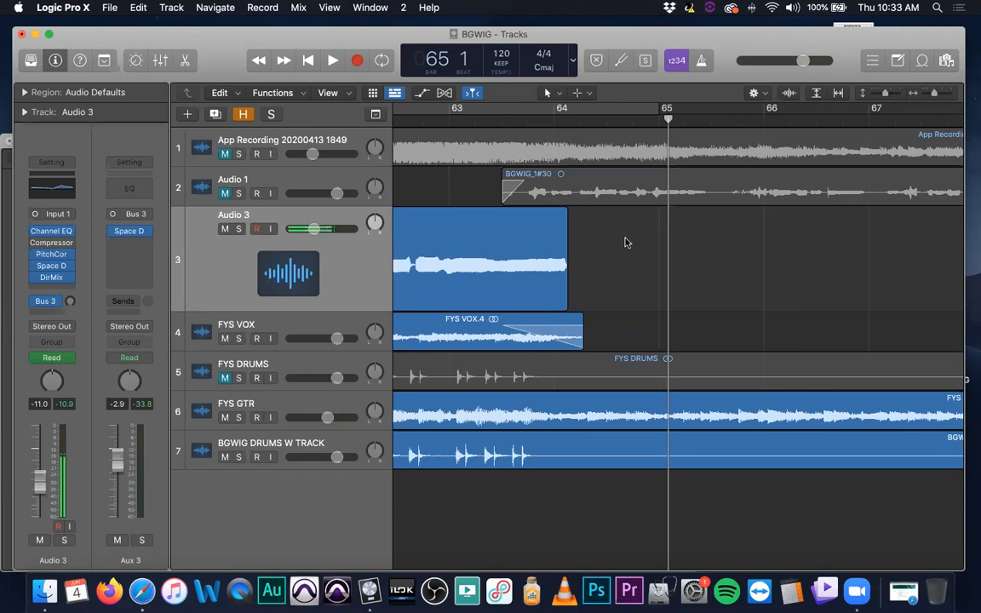
{"action": "left_click", "coordinate": [314, 326]}
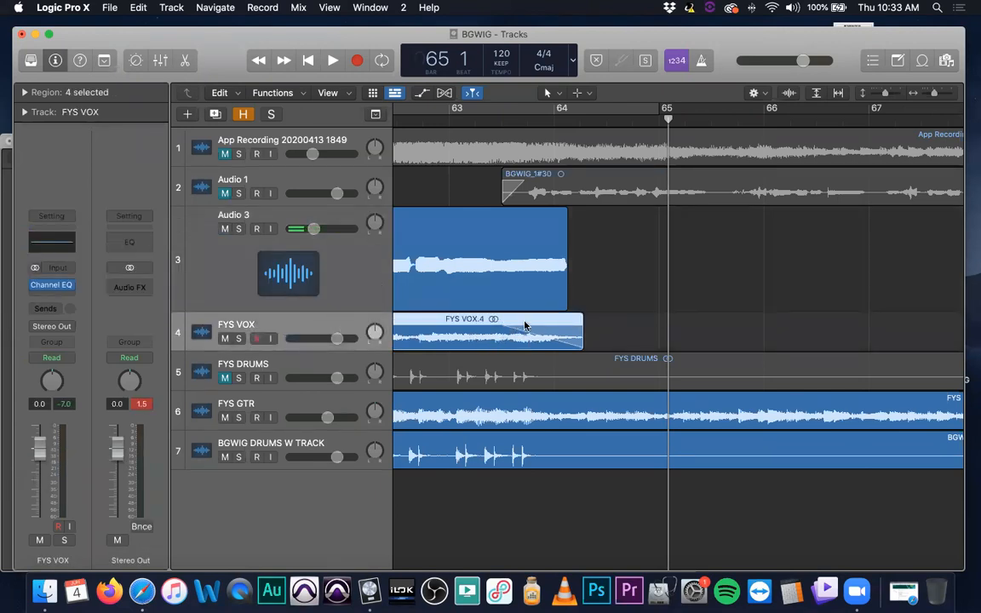
{"action": "key", "text": "super+Left"}
{"action": "key", "text": "super+Left"}
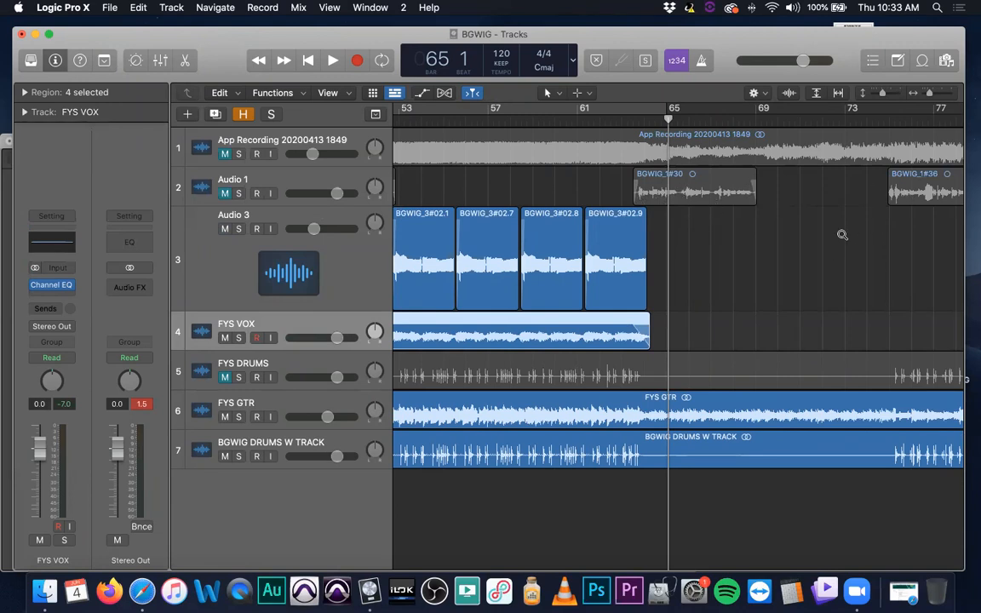
{"action": "key", "text": "super+Left"}
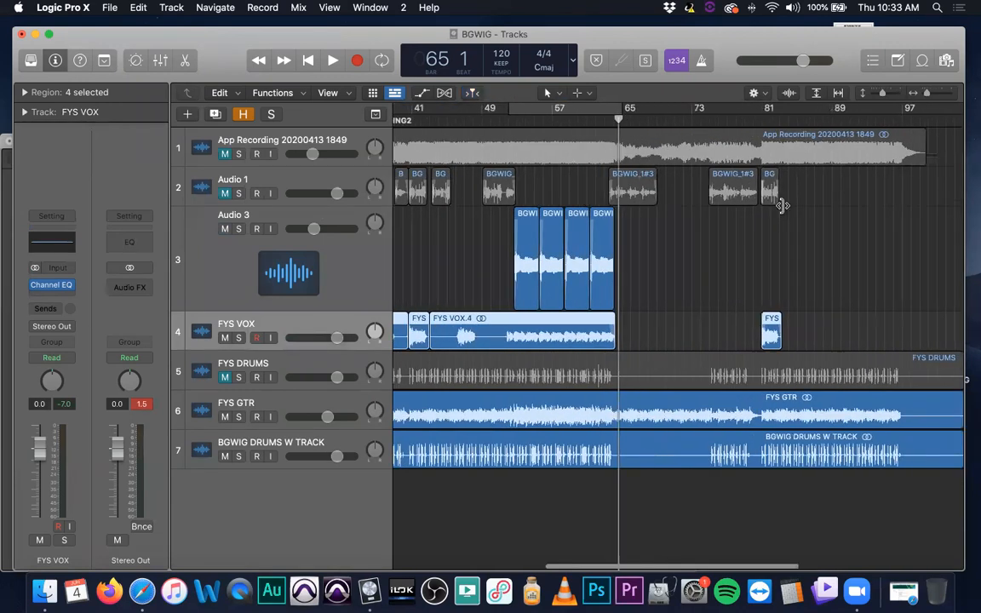
Turn on the cycle range from bar 52 to bar 65, covering the four Audio 3 regions
{"action": "scroll", "coordinate": [870, 214], "scroll_direction": "left", "scroll_amount": 10}
{"action": "key", "text": "super+Right"}
{"action": "key", "text": "super+Right"}
{"action": "key", "text": "super+Right"}
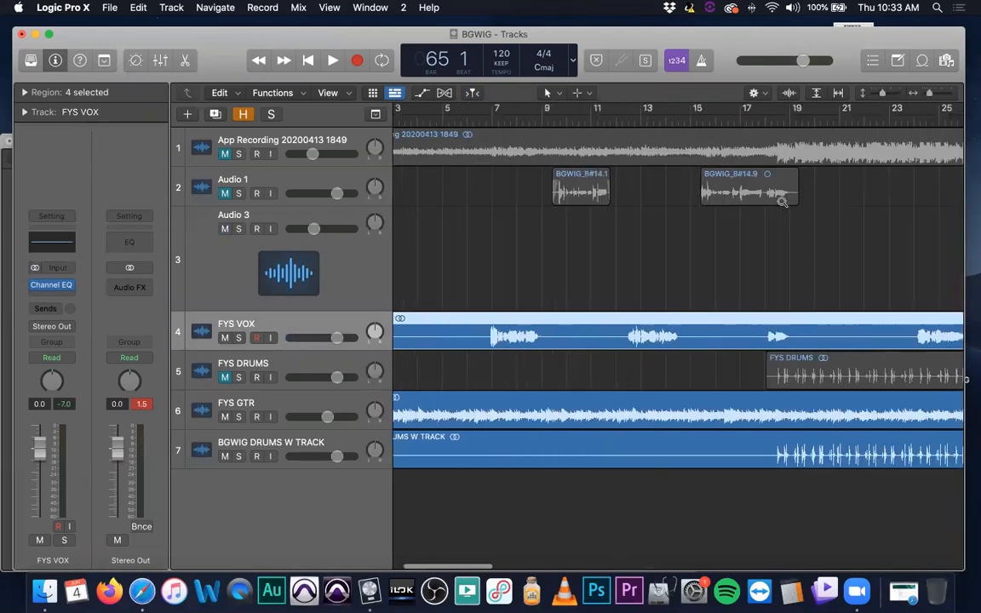
{"action": "scroll", "coordinate": [780, 200], "scroll_direction": "right", "scroll_amount": 10}
{"action": "key", "text": "super+Left"}
{"action": "key", "text": "super+Left"}
{"action": "key", "text": "super+Left"}
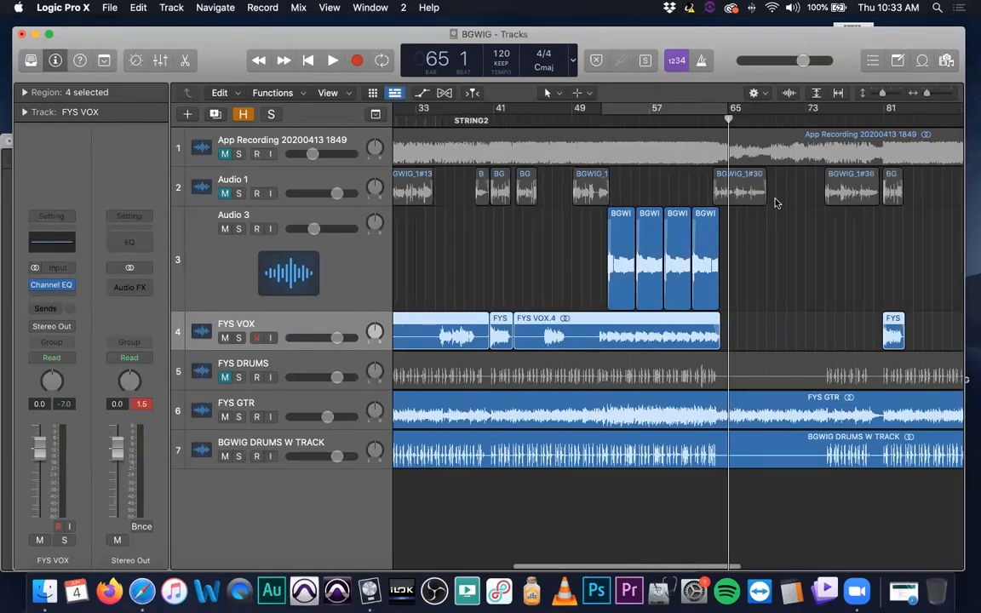
{"action": "left_click", "coordinate": [651, 112]}
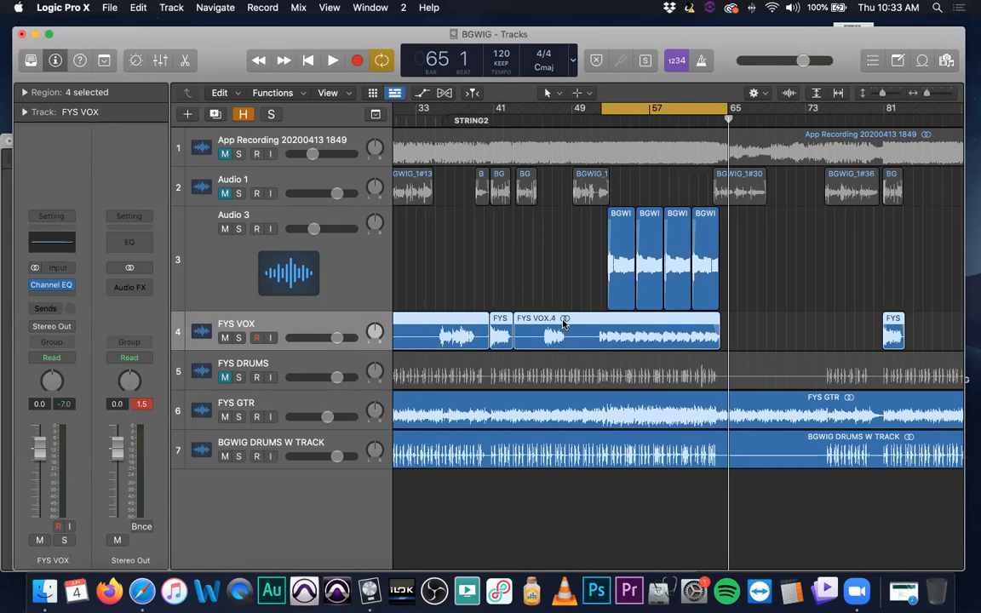
Play the cycled section to hear Audio 3 in the mix, selecting its last three regions before stopping
{"action": "key", "text": "space"}
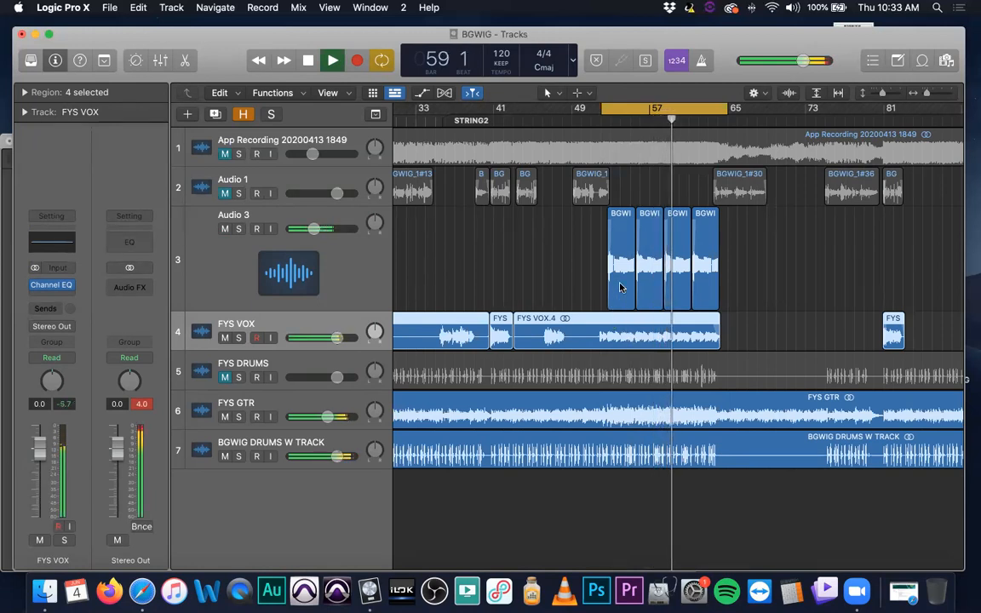
{"action": "scroll", "coordinate": [629, 275], "scroll_direction": "up", "scroll_amount": 5}
{"action": "scroll", "coordinate": [628, 274], "scroll_direction": "up", "scroll_amount": 4}
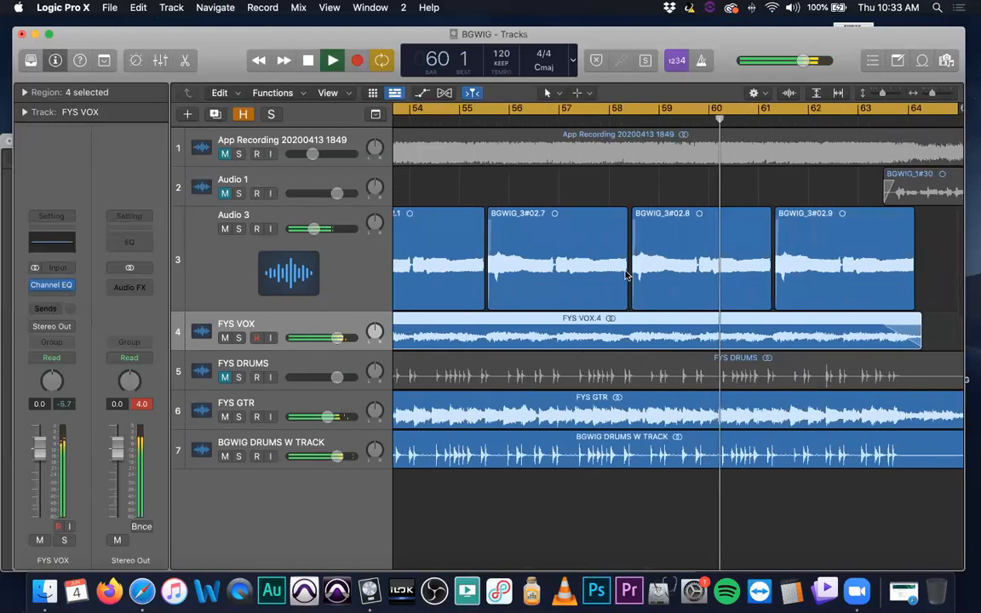
{"action": "scroll", "coordinate": [627, 272], "scroll_direction": "left", "scroll_amount": 1}
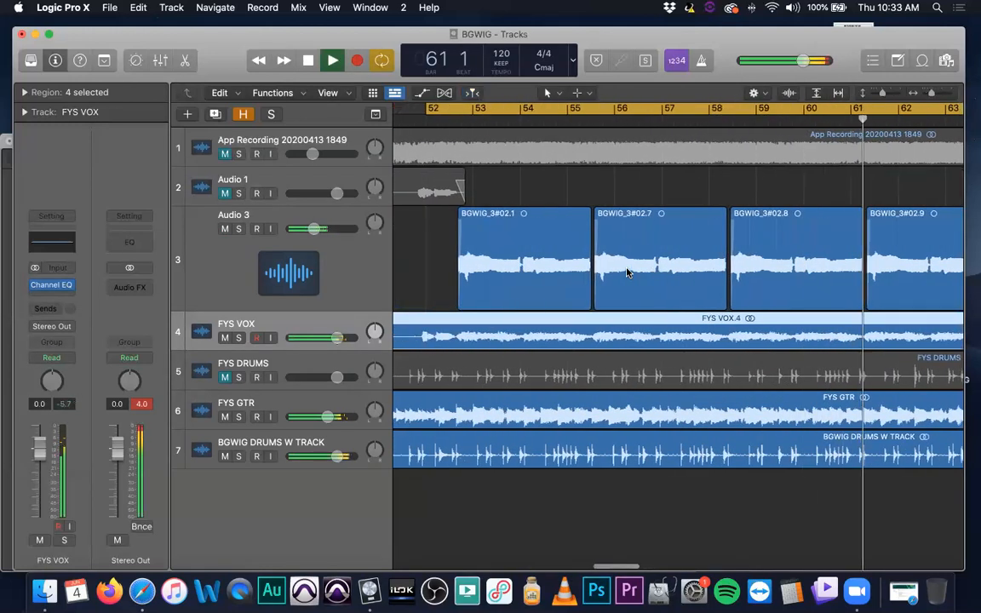
{"action": "scroll", "coordinate": [537, 257], "scroll_direction": "down", "scroll_amount": 4}
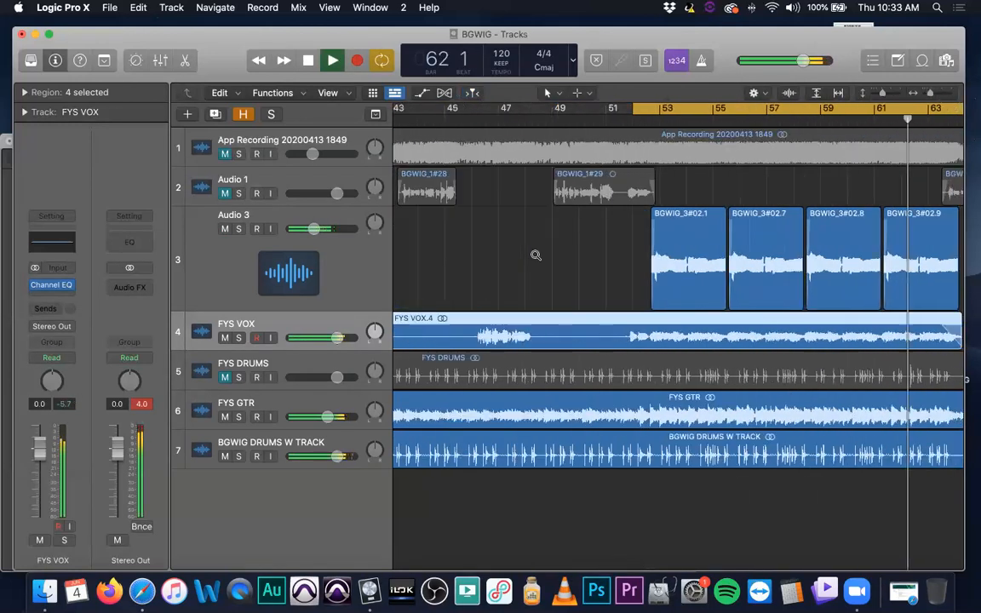
{"action": "scroll", "coordinate": [550, 258], "scroll_direction": "right", "scroll_amount": 3}
{"action": "scroll", "coordinate": [545, 259], "scroll_direction": "down", "scroll_amount": 2}
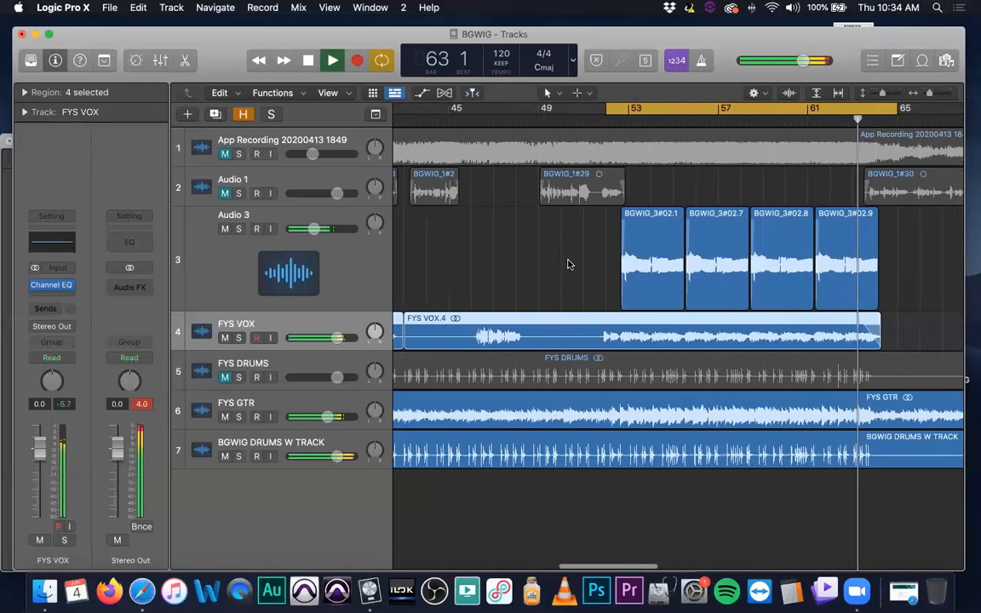
{"action": "left_click_drag", "start_coordinate": [915, 252], "coordinate": [704, 272]}
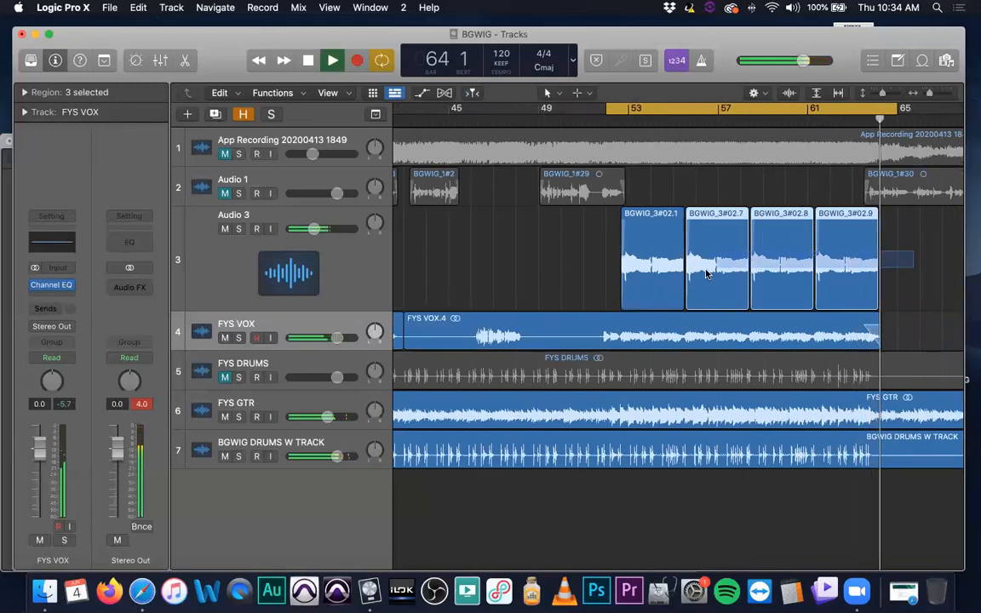
{"action": "key", "text": "space"}
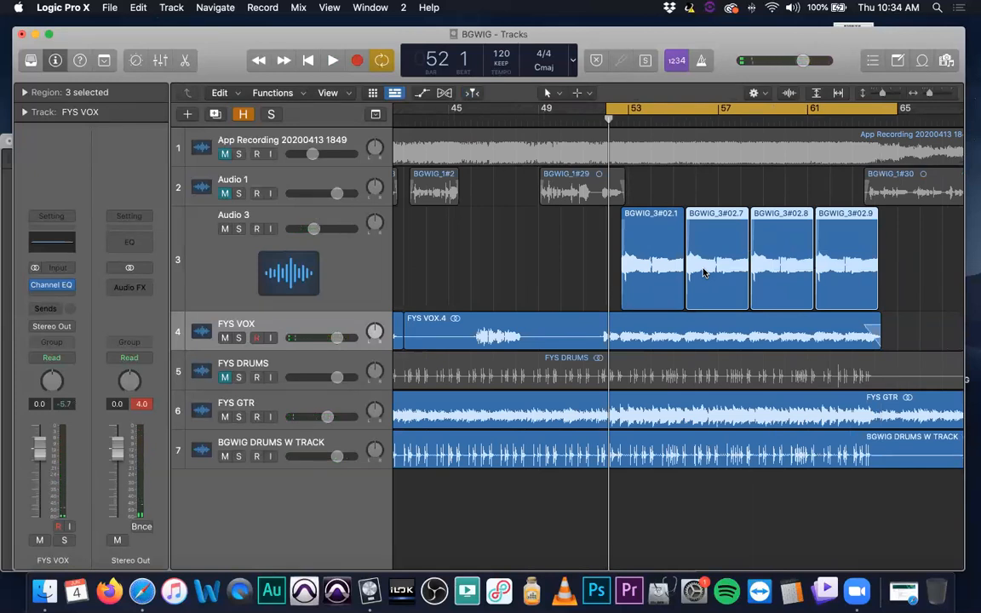
Select the Audio 3 track with its regions and display the Aux 3 channel strip fed by its Bus 3 send
{"action": "scroll", "coordinate": [705, 248], "scroll_direction": "left", "scroll_amount": 1}
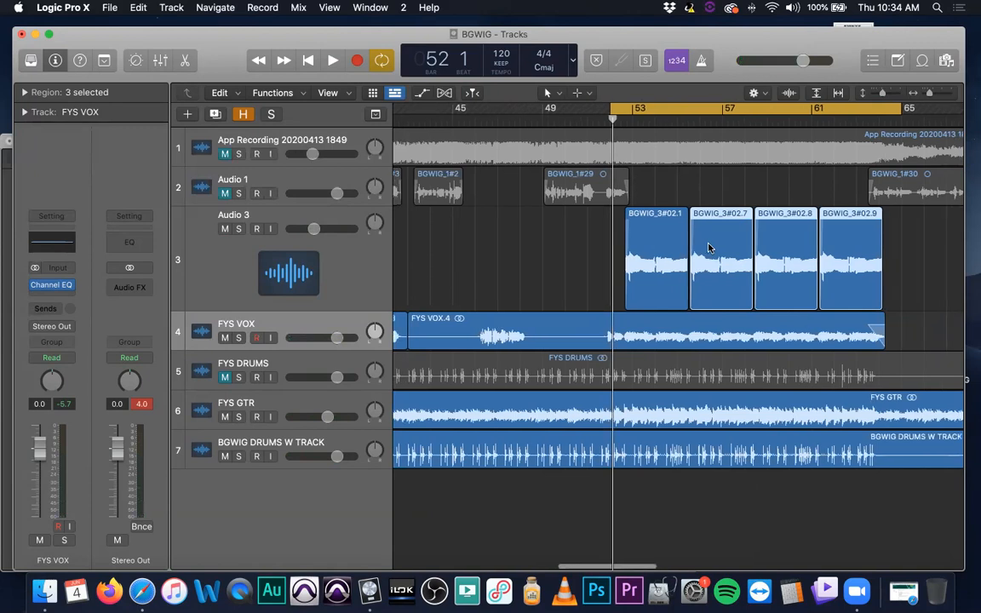
{"action": "left_click", "coordinate": [363, 266]}
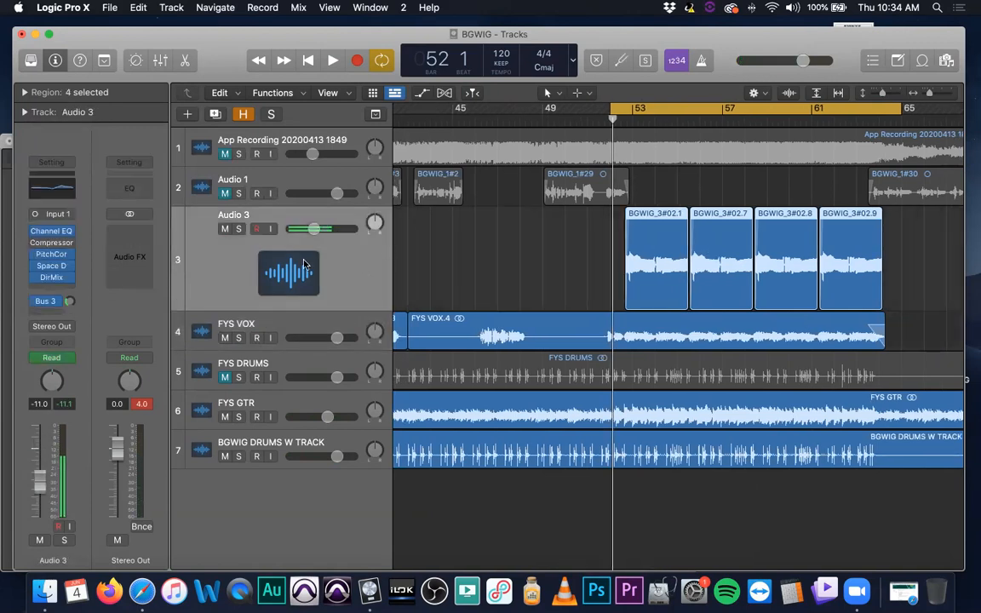
{"action": "left_click", "coordinate": [46, 304]}
{"action": "left_click", "coordinate": [49, 296]}
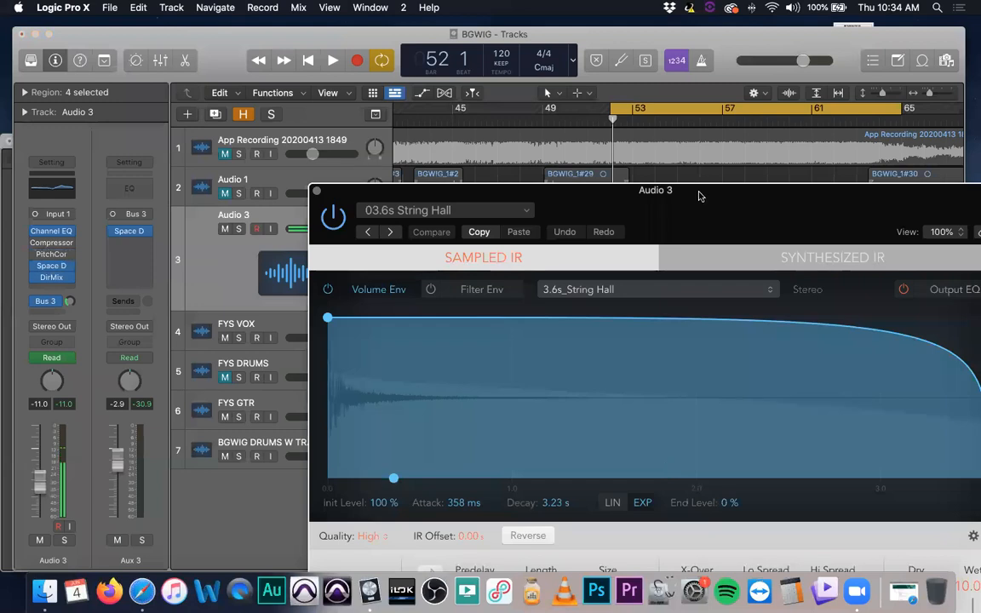
Review the Space Designer reverb inserted on Audio 3, close it, and open the track's Direction Mixer
{"action": "left_click_drag", "start_coordinate": [699, 196], "coordinate": [458, 49]}
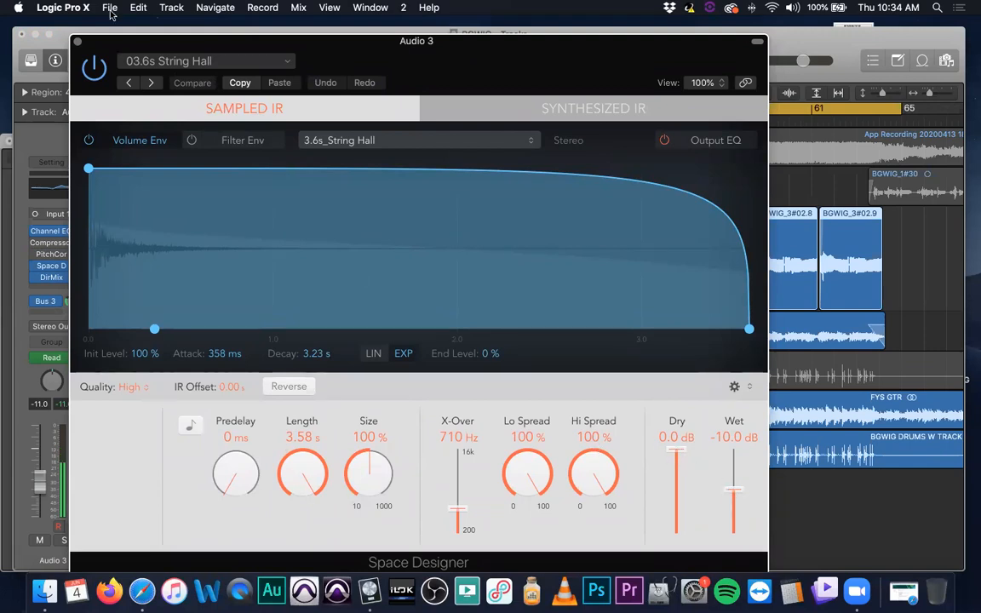
{"action": "left_click", "coordinate": [77, 42]}
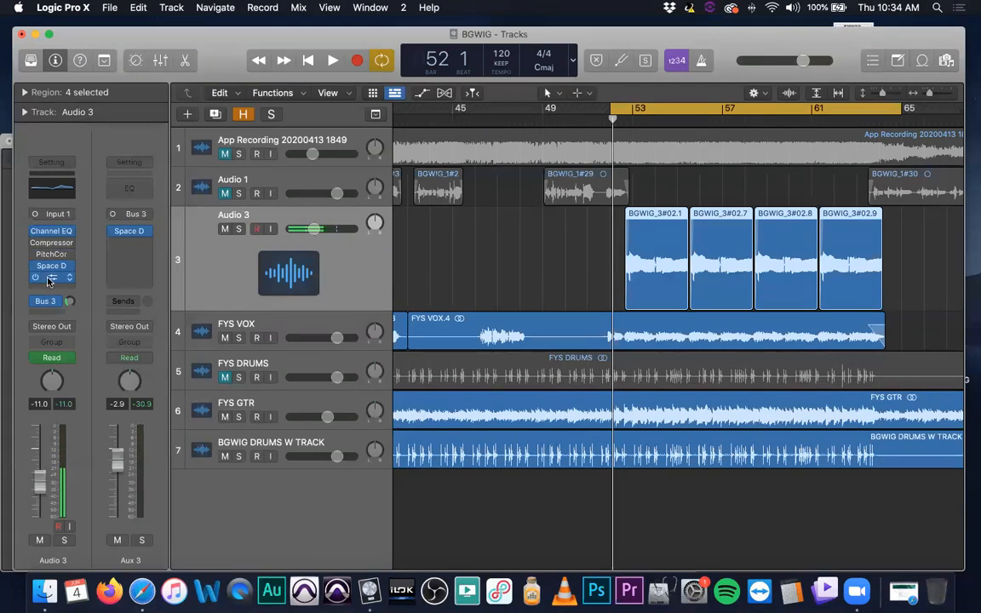
{"action": "left_click", "coordinate": [50, 280]}
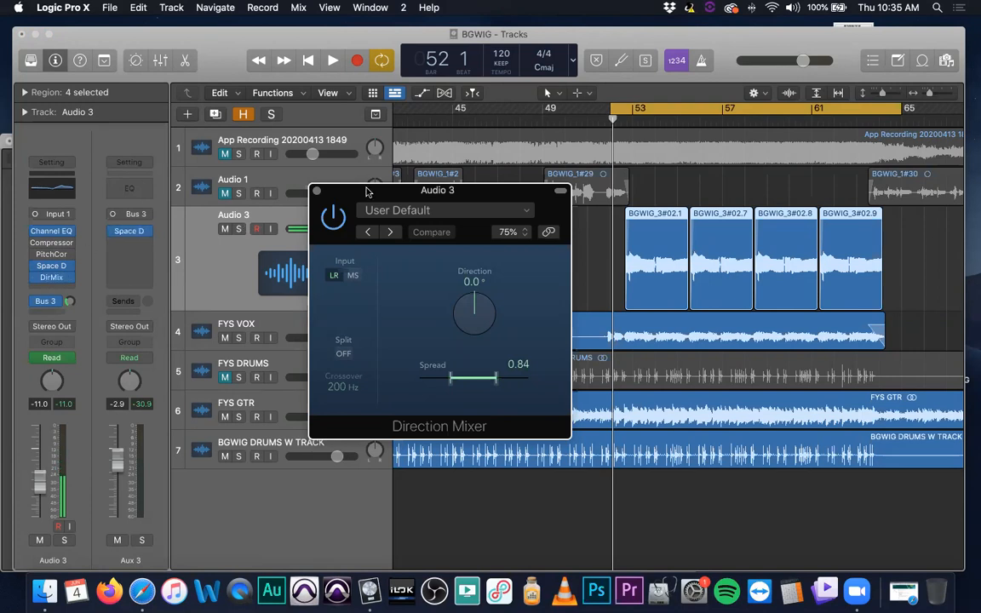
{"action": "left_click_drag", "start_coordinate": [367, 190], "coordinate": [350, 136]}
Insert a MultiMeter after the Direction Mixer on Audio 3 and show its goniometer beside the mixer window
{"action": "left_click", "coordinate": [66, 288]}
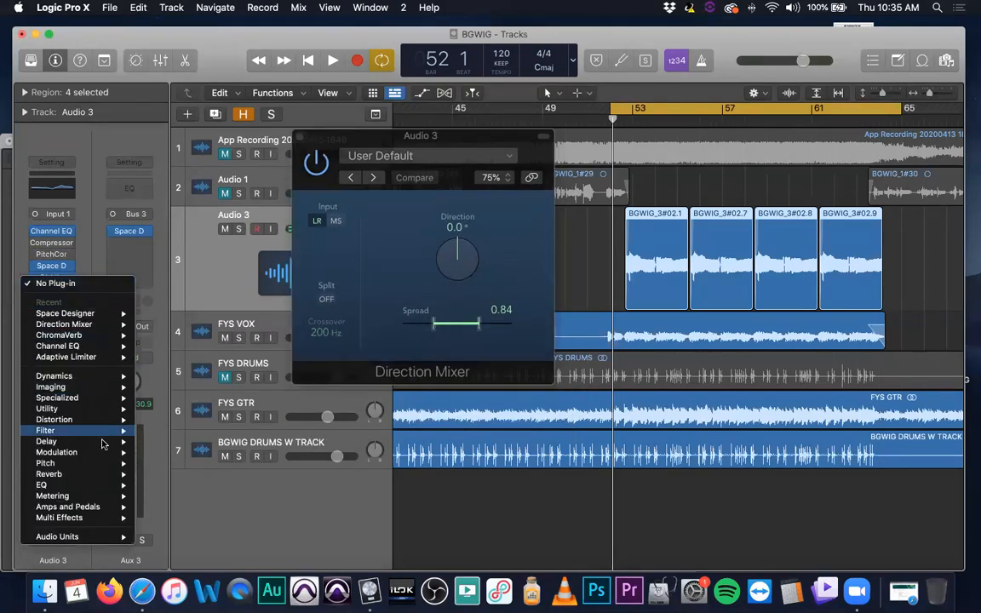
{"action": "mouse_move", "coordinate": [85, 484]}
{"action": "mouse_move", "coordinate": [98, 522]}
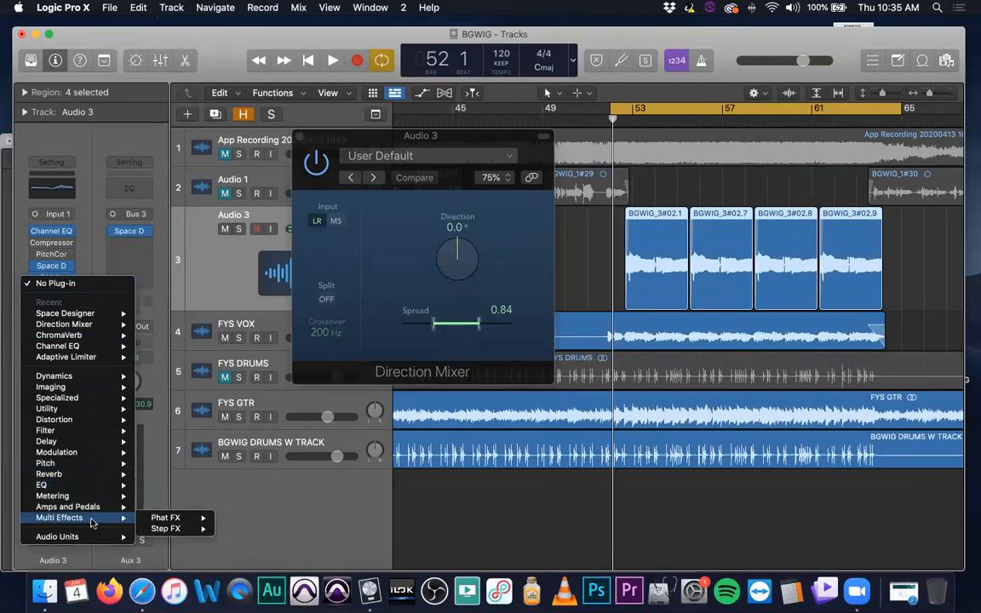
{"action": "mouse_move", "coordinate": [85, 466]}
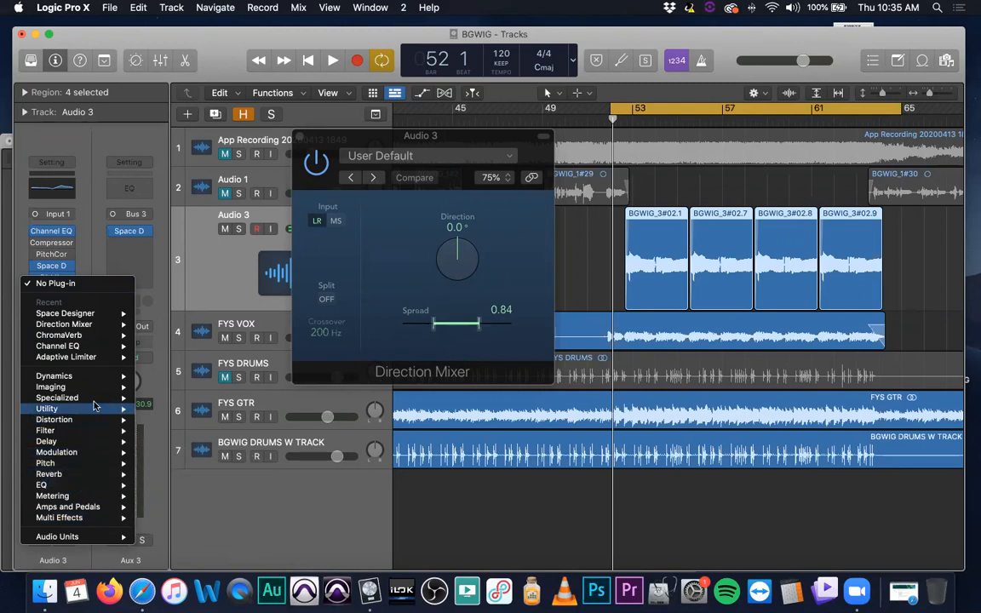
{"action": "mouse_move", "coordinate": [204, 539]}
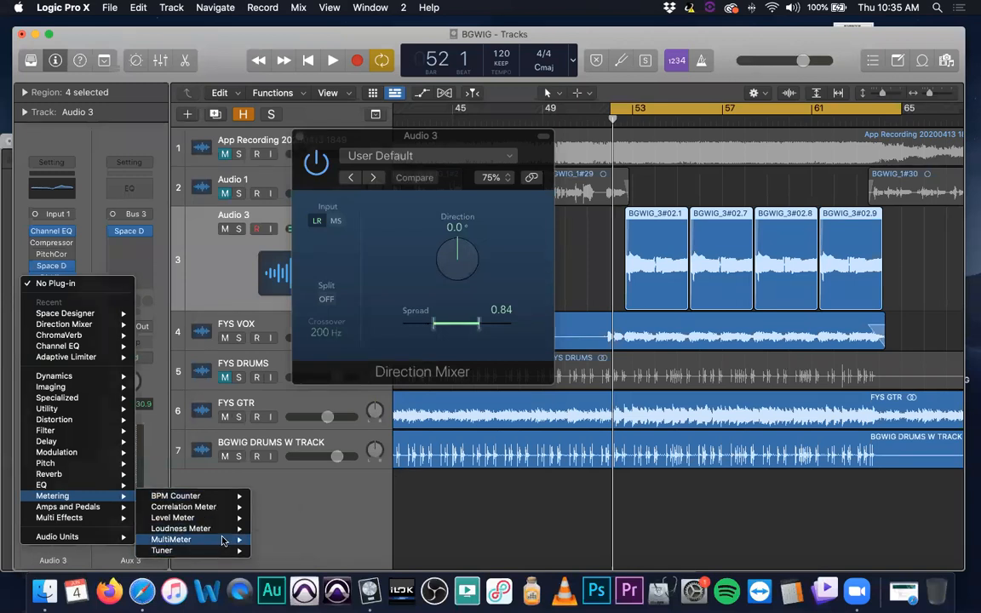
{"action": "key", "text": "Escape"}
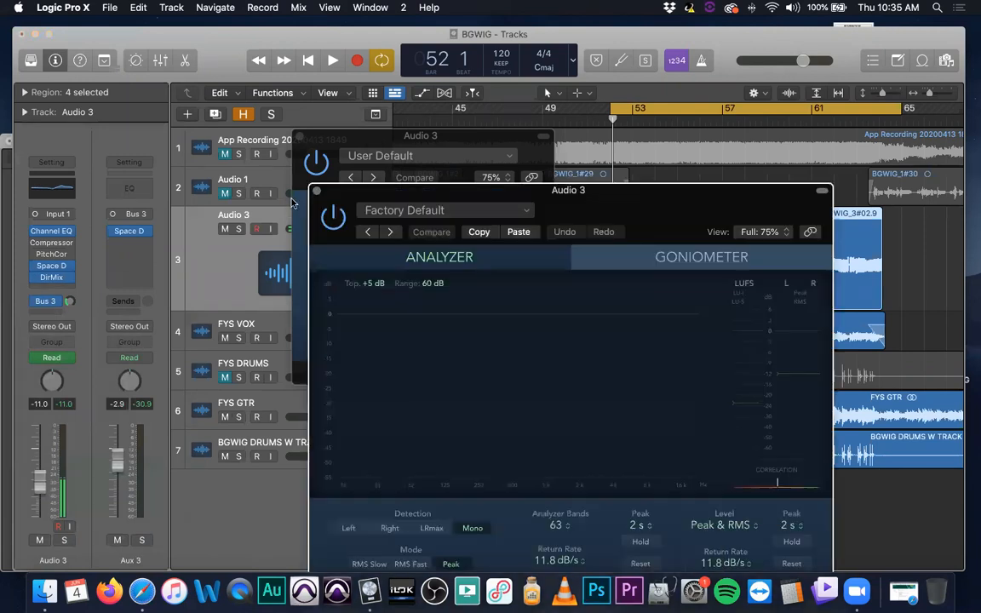
{"action": "left_click_drag", "start_coordinate": [639, 204], "coordinate": [864, 164]}
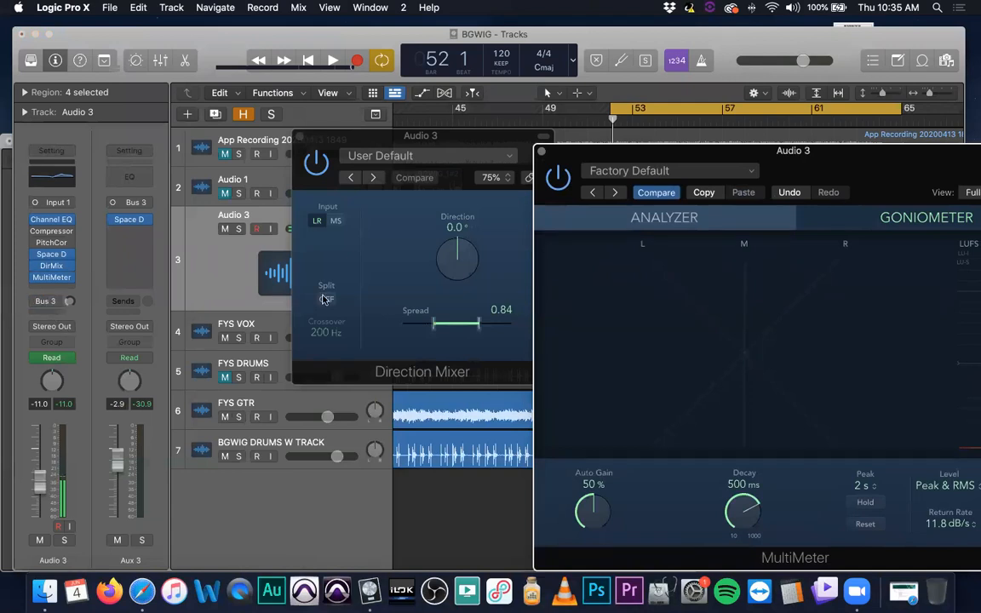
Mute the computer's sound and play the cycled section, comparing the Direction Mixer bypassed and active on the MultiMeter goniometer
{"action": "key", "text": "XF86AudioMute"}
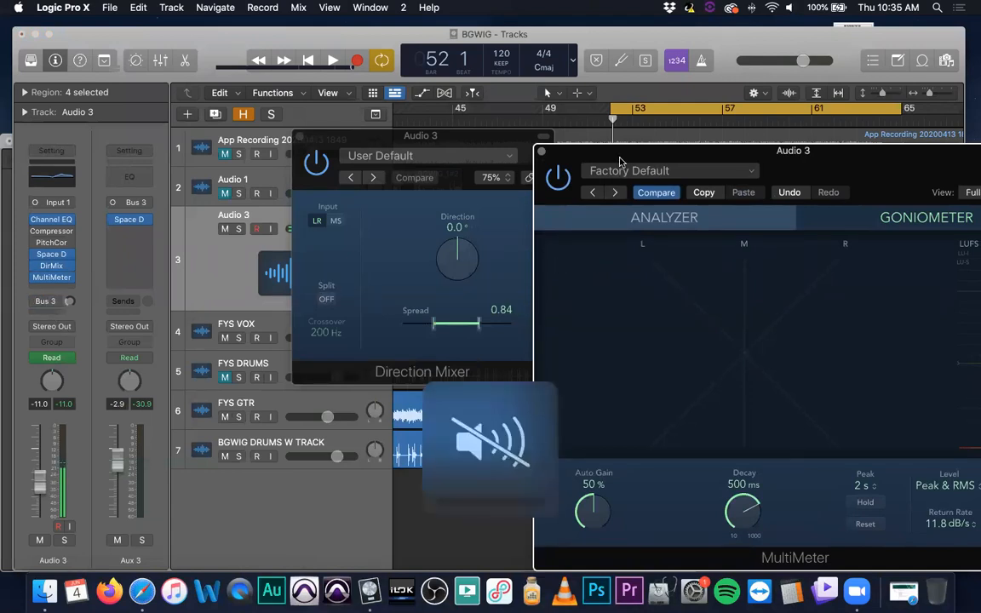
{"action": "left_click_drag", "start_coordinate": [620, 162], "coordinate": [576, 120]}
{"action": "left_click_drag", "start_coordinate": [324, 177], "coordinate": [215, 236]}
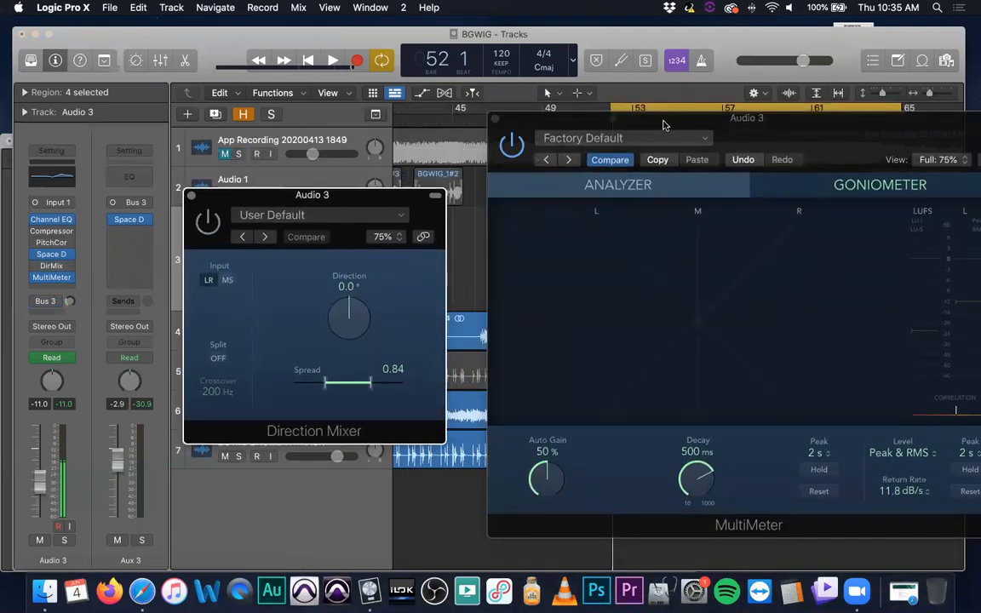
{"action": "left_click_drag", "start_coordinate": [664, 125], "coordinate": [640, 125]}
{"action": "key", "text": "space"}
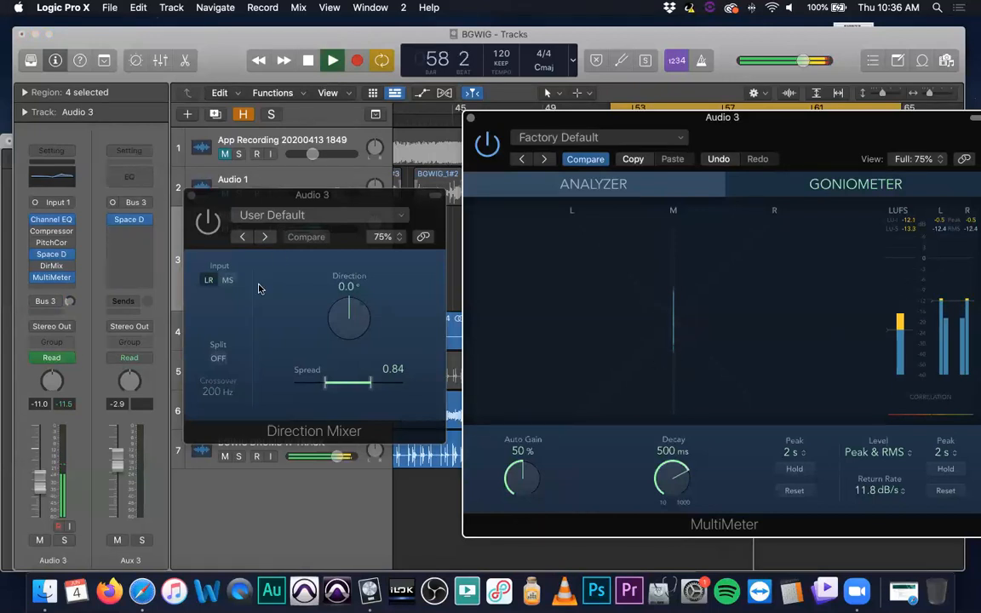
{"action": "left_click", "coordinate": [210, 223]}
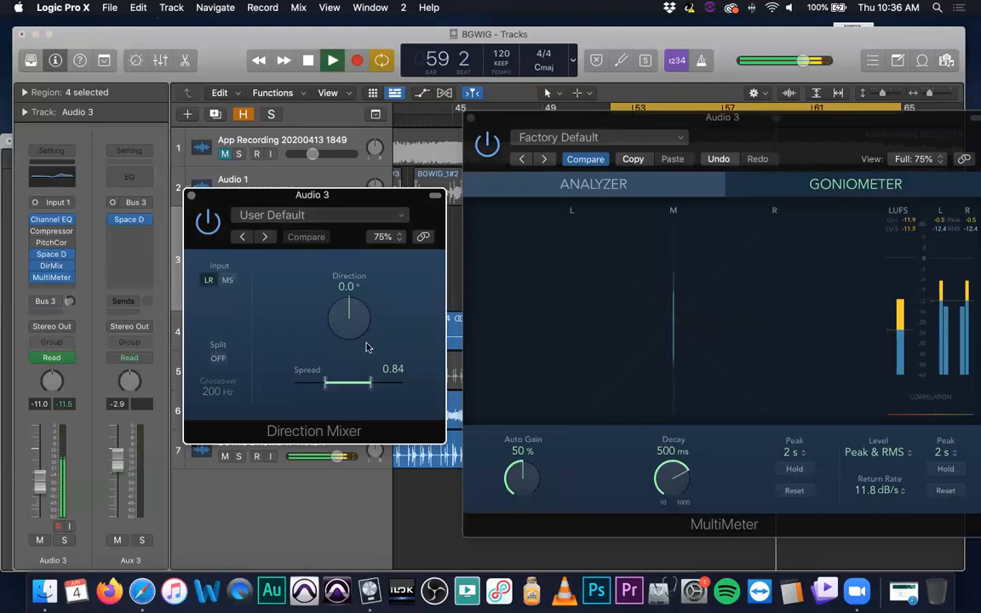
{"action": "left_click_drag", "start_coordinate": [667, 120], "coordinate": [676, 235]}
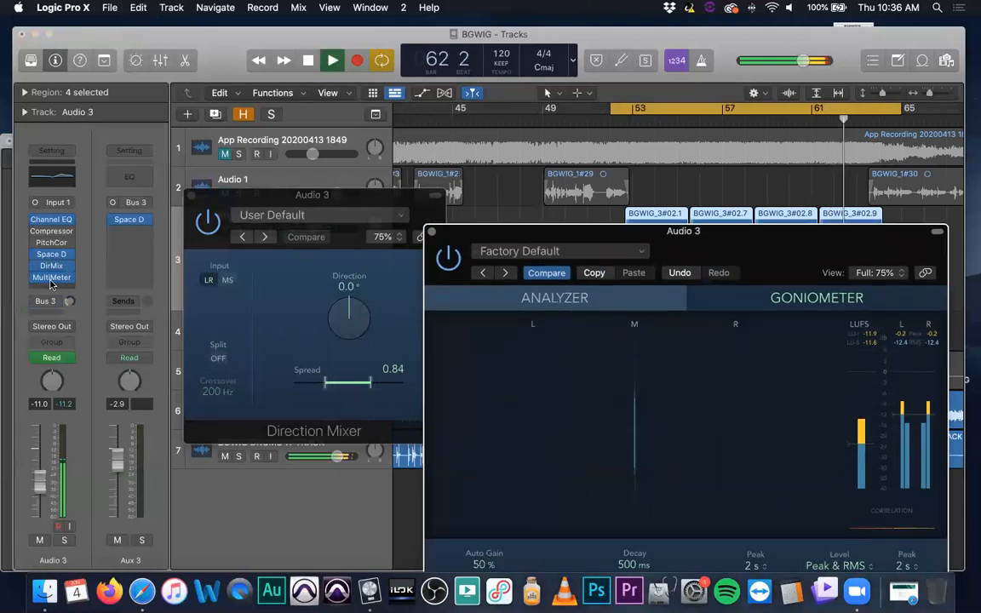
{"action": "left_click_drag", "start_coordinate": [681, 230], "coordinate": [684, 121]}
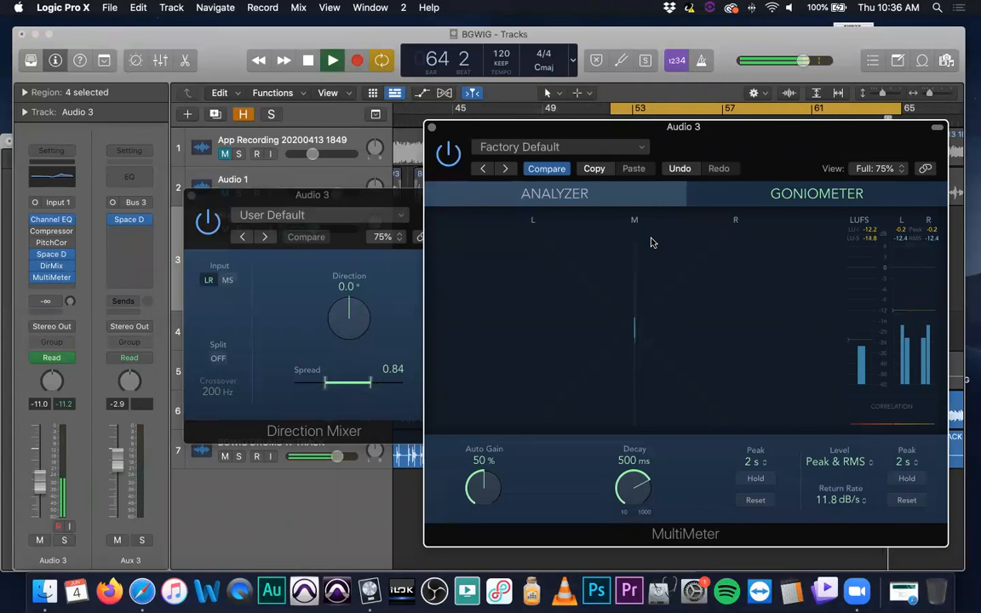
{"action": "left_click_drag", "start_coordinate": [665, 126], "coordinate": [651, 324]}
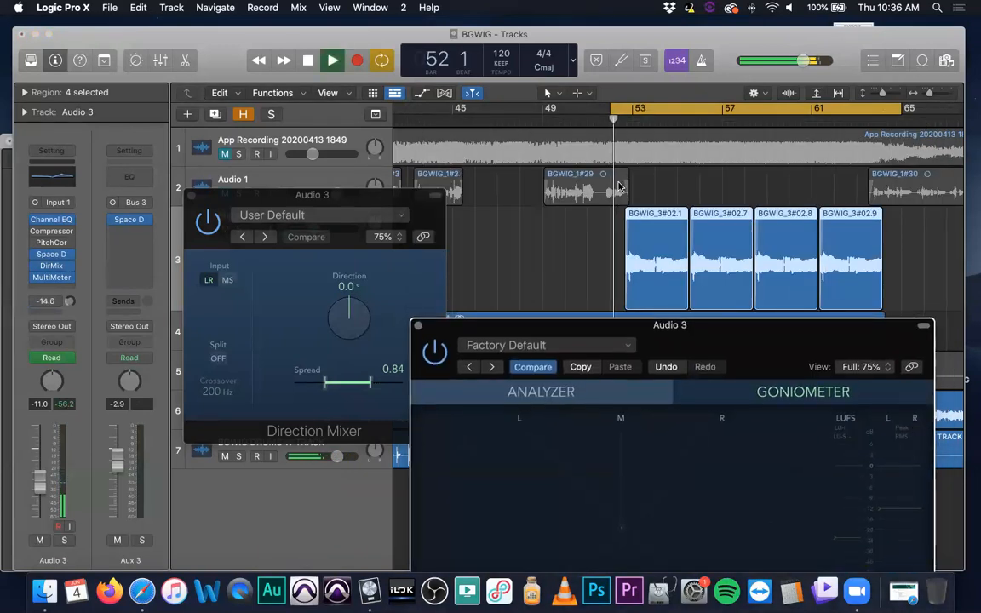
{"action": "left_click_drag", "start_coordinate": [466, 325], "coordinate": [481, 214]}
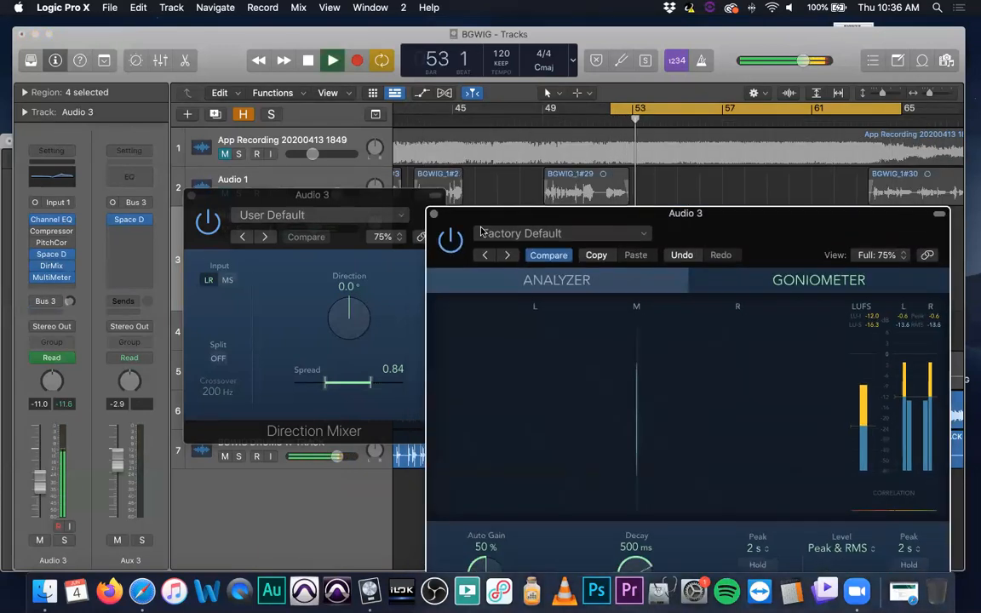
Try the Direction Mixer's direction and MS input, returning to 0.0° and LR, and set Spread to 0.88
{"action": "left_click", "coordinate": [281, 290]}
{"action": "mouse_move", "coordinate": [313, 322]}
{"action": "left_mouse_down"}
{"action": "mouse_move", "coordinate": [379, 284]}
{"action": "mouse_move", "coordinate": [288, 280]}
{"action": "mouse_move", "coordinate": [332, 328]}
{"action": "mouse_move", "coordinate": [335, 355]}
{"action": "mouse_move", "coordinate": [328, 281]}
{"action": "mouse_move", "coordinate": [324, 302]}
{"action": "left_mouse_up"}
{"action": "left_click", "coordinate": [351, 318], "text": "alt"}
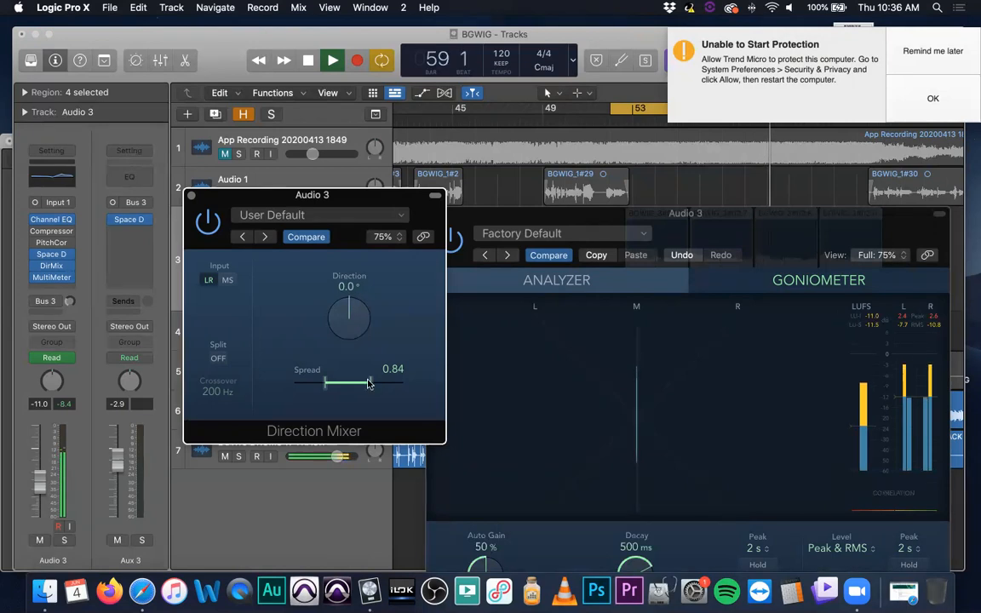
{"action": "mouse_move", "coordinate": [370, 384]}
{"action": "left_mouse_down"}
{"action": "mouse_move", "coordinate": [414, 385]}
{"action": "mouse_move", "coordinate": [311, 389]}
{"action": "mouse_move", "coordinate": [372, 392]}
{"action": "left_mouse_up"}
{"action": "left_click", "coordinate": [227, 281]}
{"action": "left_click", "coordinate": [210, 281]}
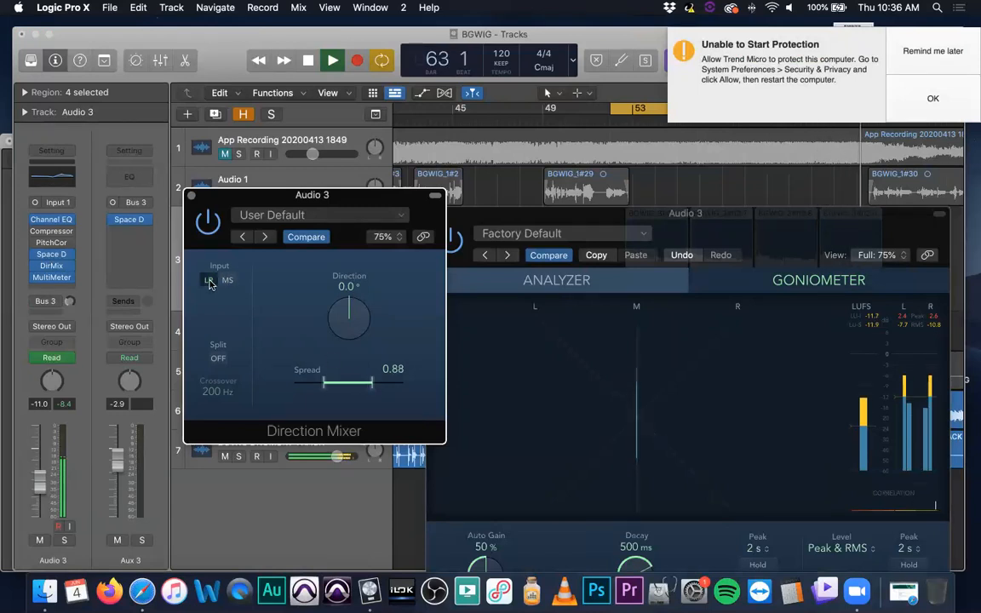
Turn on the Direction Mixer's Split and set Spread High to 1.86 and Spread Low to 0.74, dismissing the antivirus notification
{"action": "left_click", "coordinate": [218, 359]}
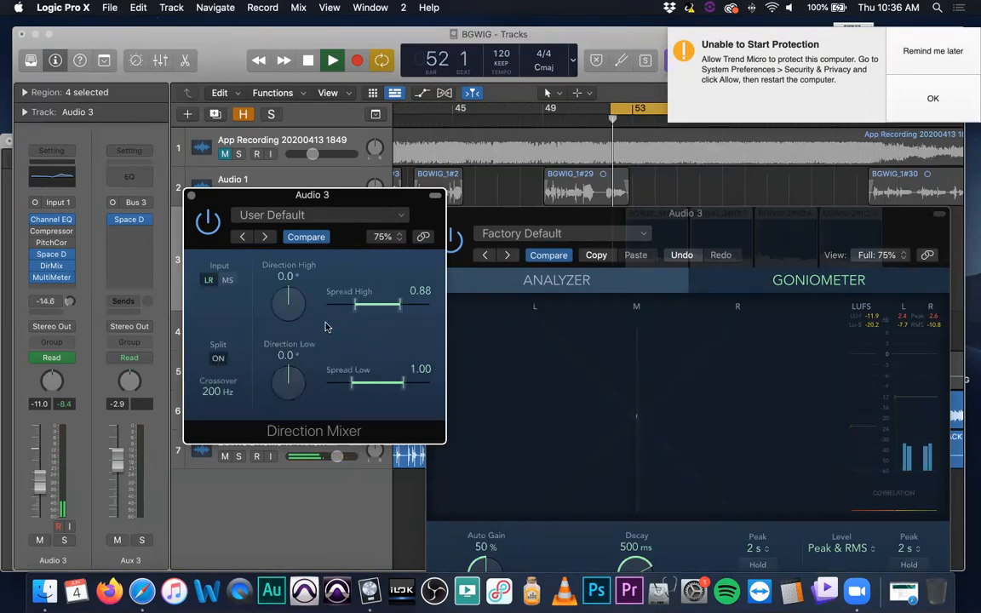
{"action": "left_click", "coordinate": [954, 51]}
{"action": "left_click_drag", "start_coordinate": [378, 215], "coordinate": [351, 254]}
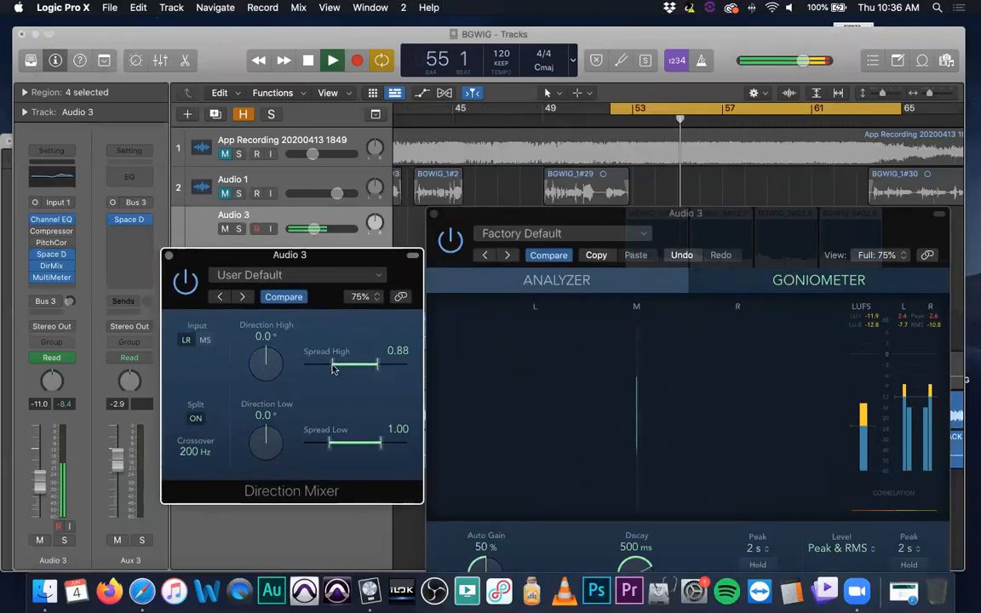
{"action": "left_click_drag", "start_coordinate": [333, 368], "coordinate": [341, 448]}
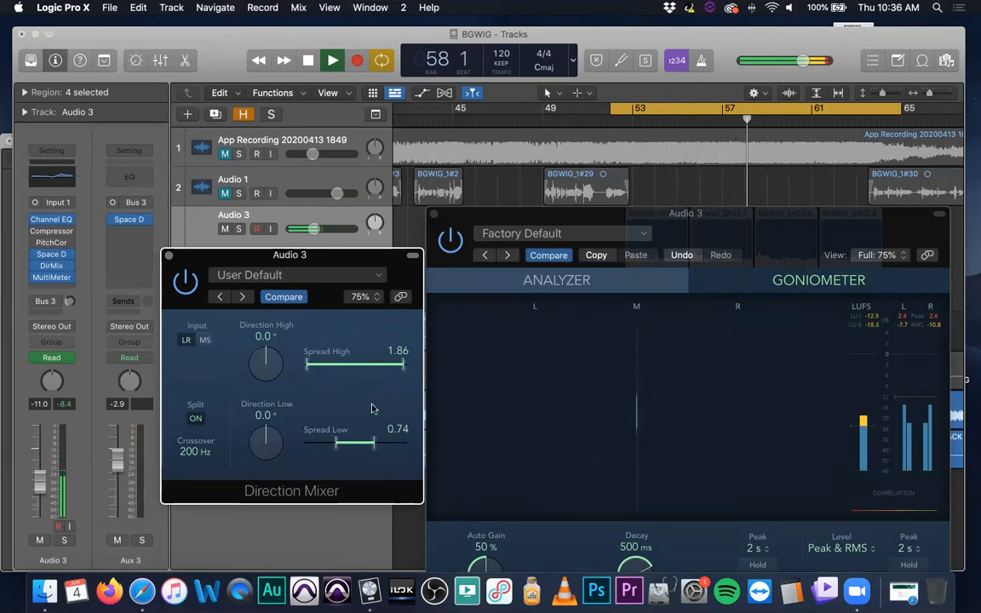
Compare the MultiMeter's analyzer and goniometer views of Audio 3 during playback, and close the MultiMeter
{"action": "left_click", "coordinate": [584, 311]}
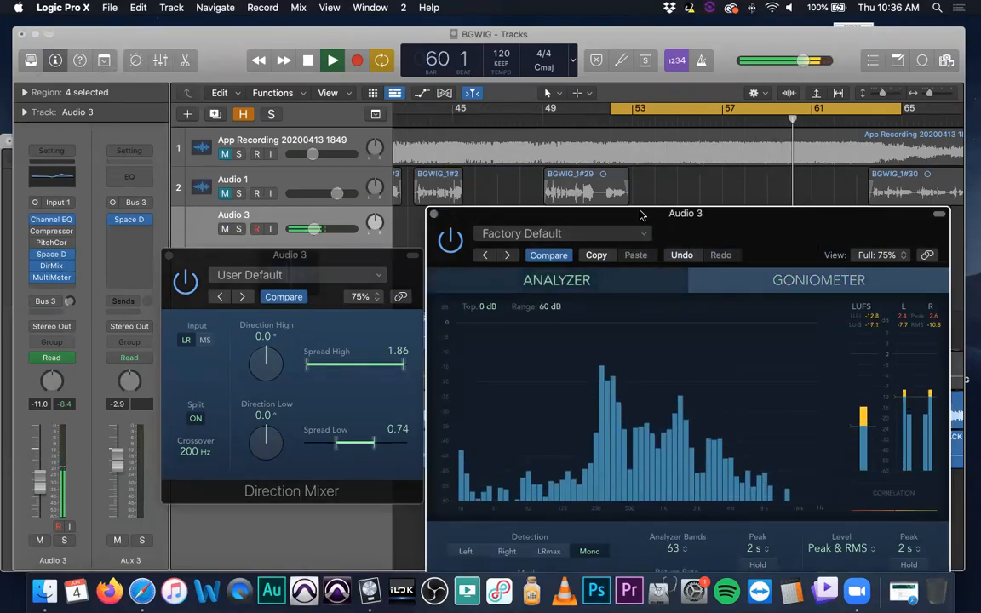
{"action": "left_click_drag", "start_coordinate": [642, 215], "coordinate": [641, 105]}
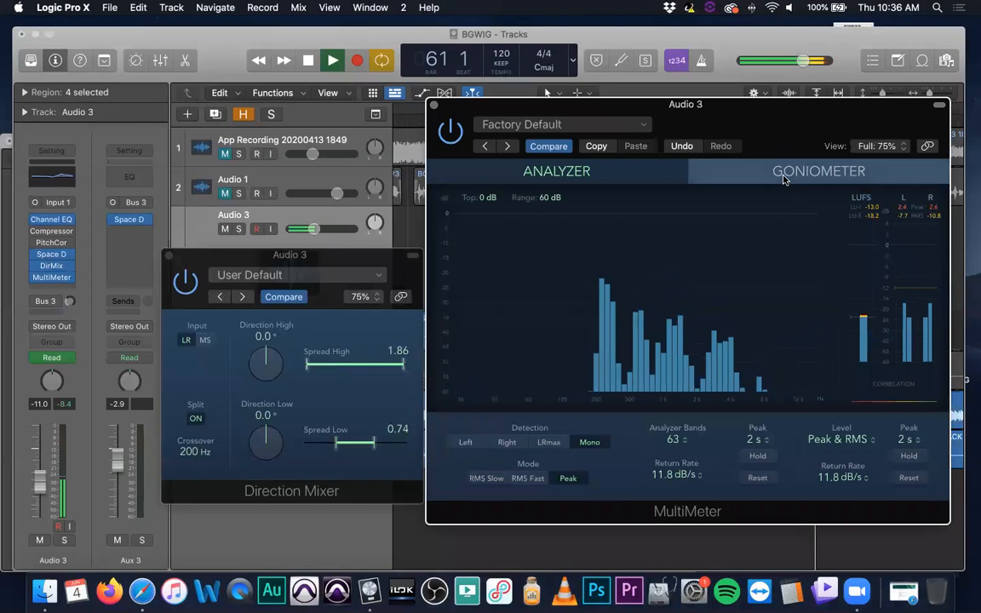
{"action": "left_click", "coordinate": [783, 177]}
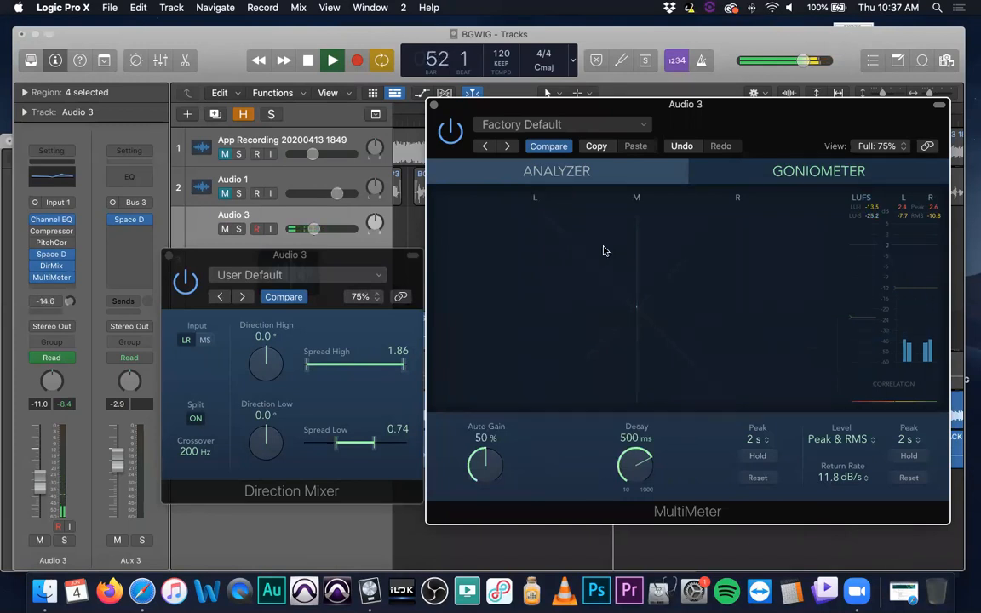
{"action": "left_click", "coordinate": [644, 173]}
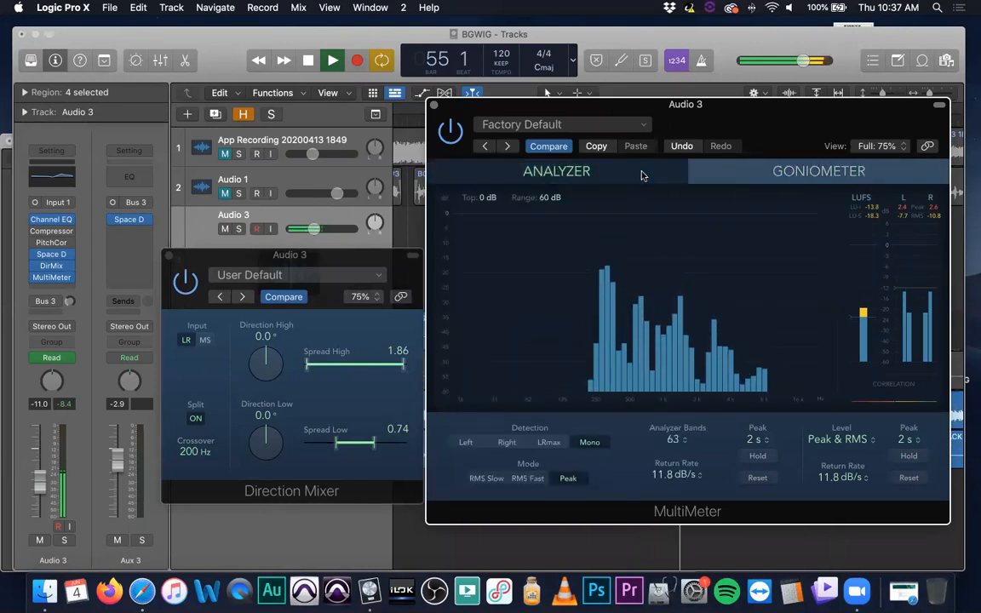
{"action": "left_click", "coordinate": [433, 105]}
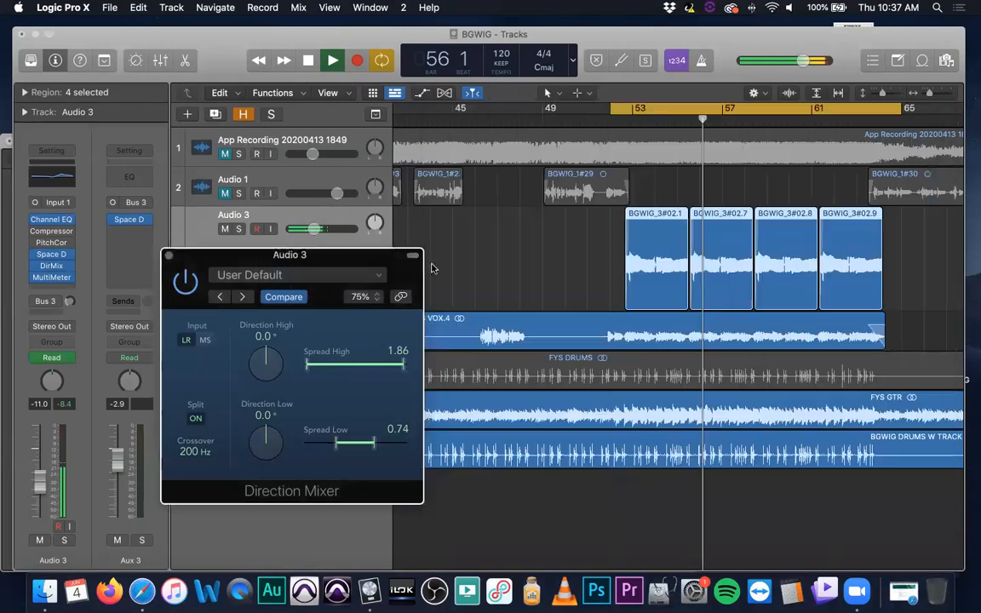
Turn off the Direction Mixer's Split and set its Spread to 0.88
{"action": "left_click_drag", "start_coordinate": [388, 254], "coordinate": [428, 178]}
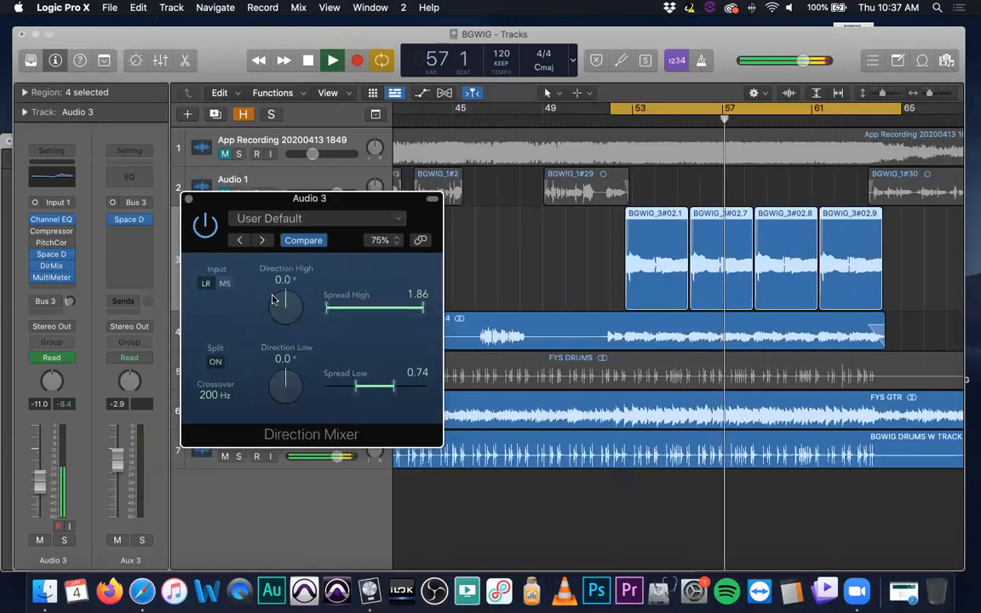
{"action": "left_click", "coordinate": [207, 365]}
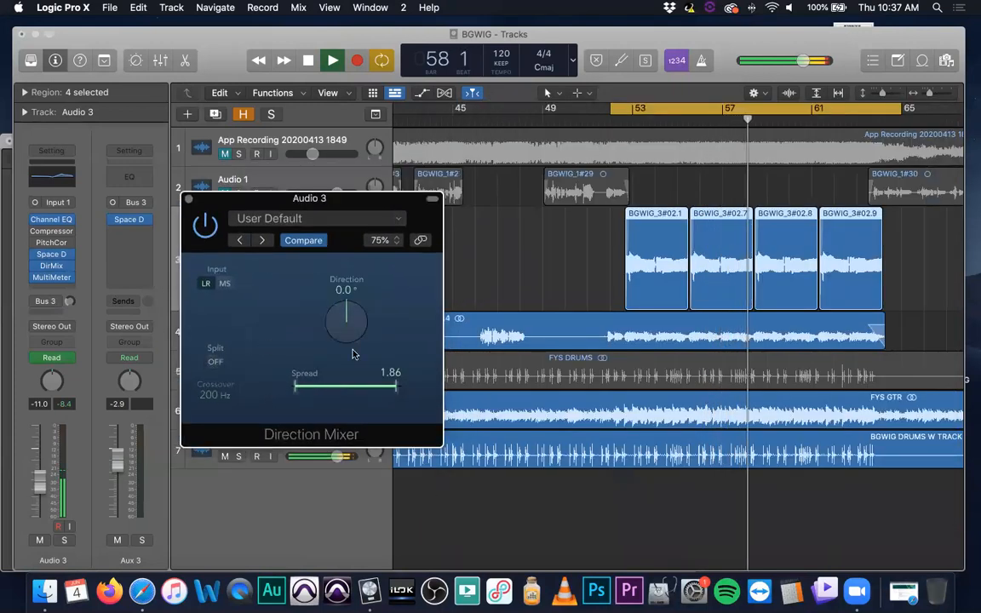
{"action": "left_click_drag", "start_coordinate": [395, 388], "coordinate": [367, 393]}
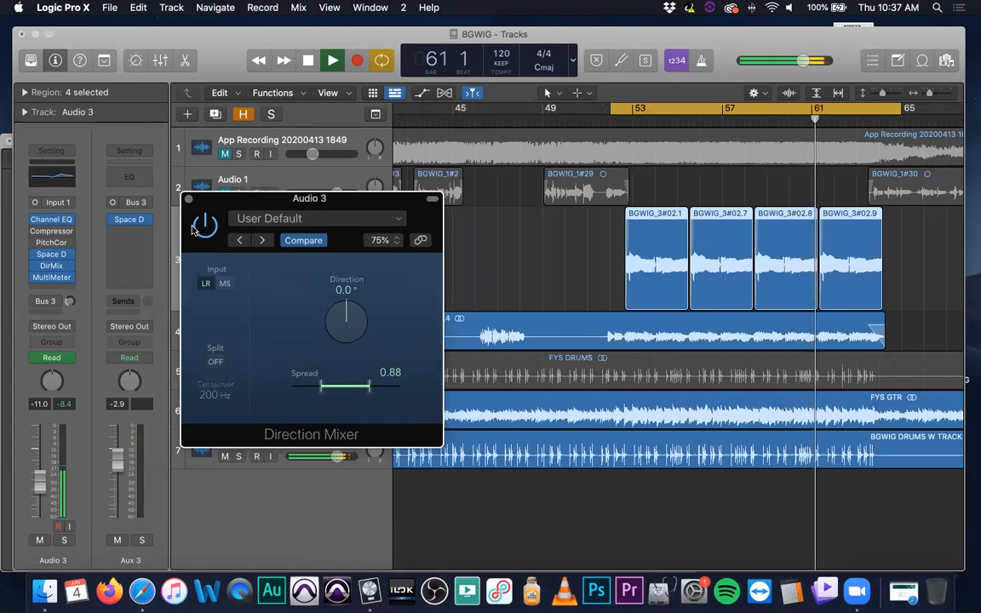
Restore the computer's sound and restart the cycle, comparing Audio 3 by ear with the Direction Mixer bypassed and active
{"action": "key", "text": "XF86AudioRaiseVolume"}
{"action": "key", "text": "space"}
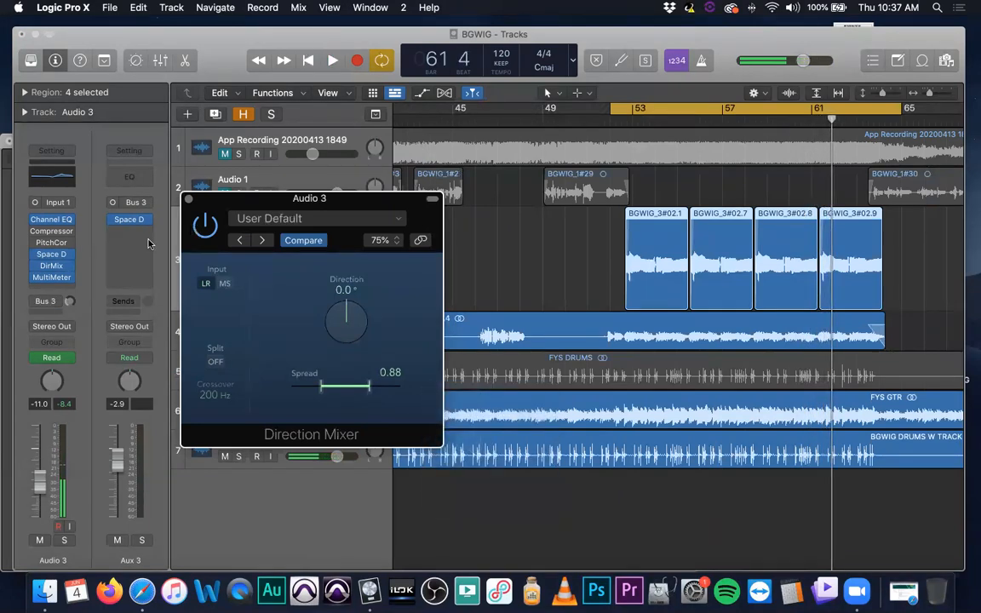
{"action": "left_click", "coordinate": [210, 235]}
{"action": "key", "text": "space"}
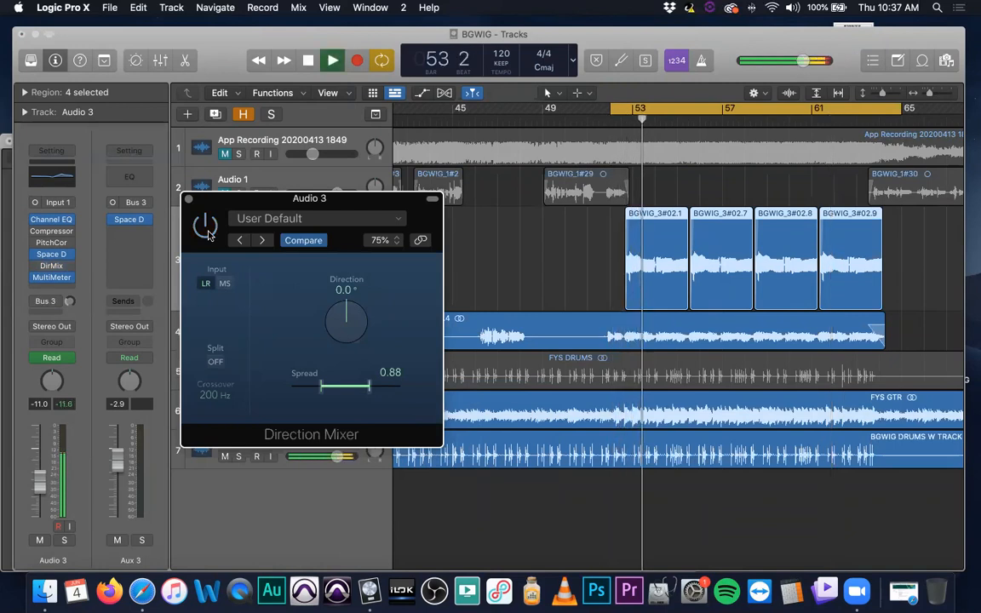
{"action": "left_click", "coordinate": [207, 229]}
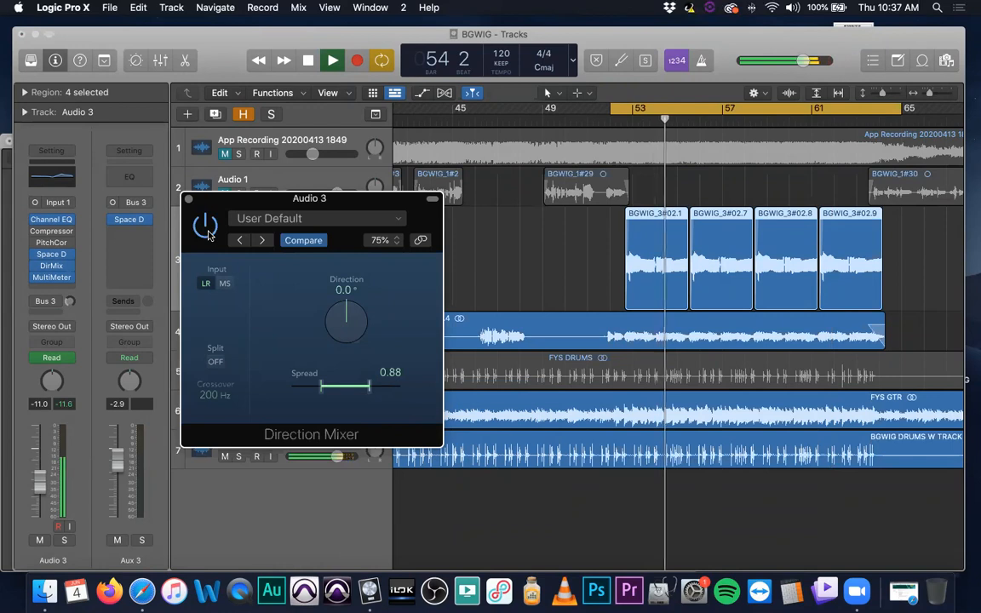
Set the Direction Mixer's Spread to 1.00, close its window, and stop playback
{"action": "left_click_drag", "start_coordinate": [369, 390], "coordinate": [376, 389]}
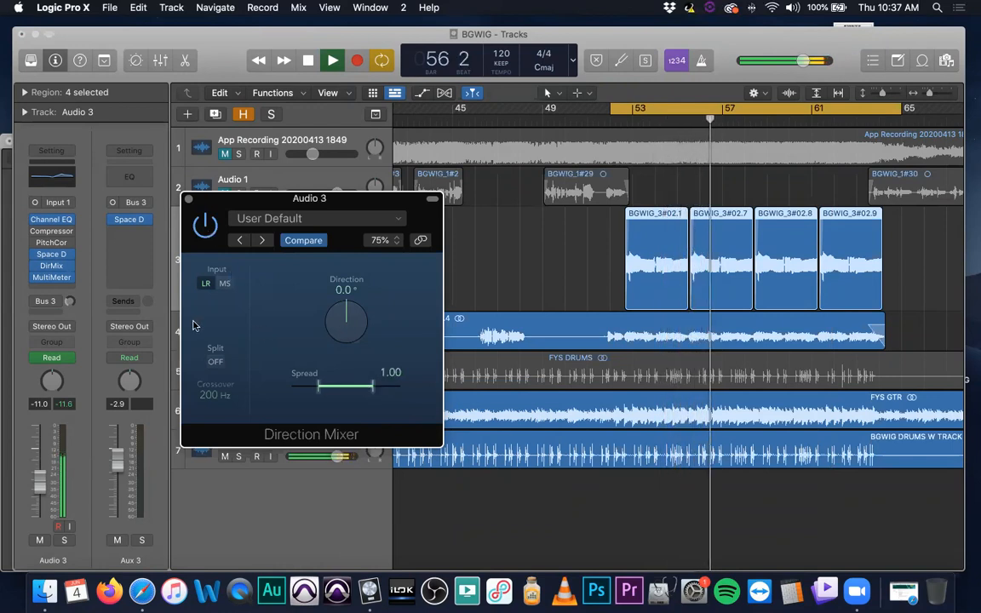
{"action": "left_click", "coordinate": [188, 200]}
{"action": "key", "text": "space"}
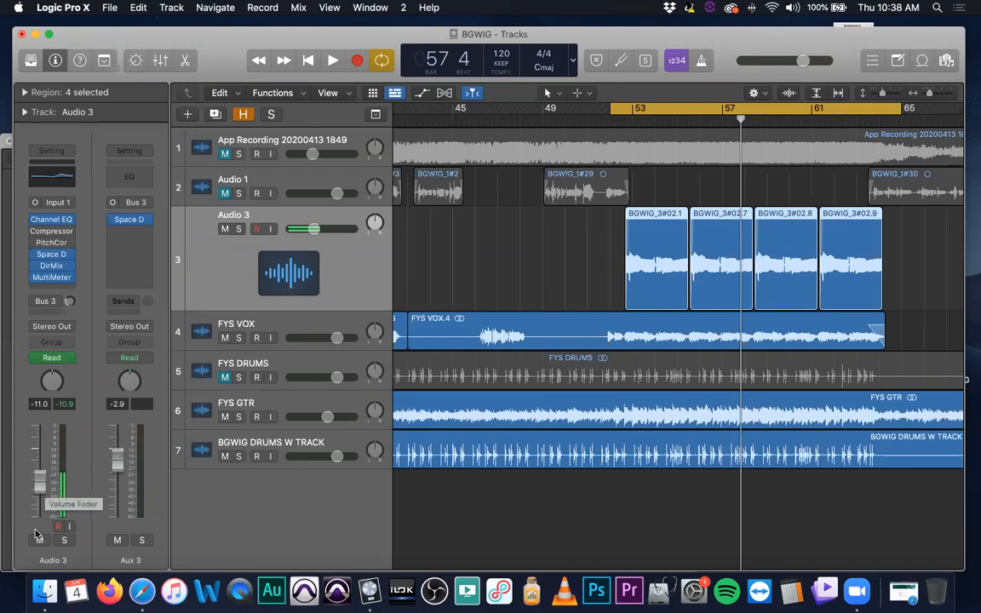
Solo the FYS VOX track, listen to the start of the cycle, stop playback, and turn the solo off
{"action": "left_click", "coordinate": [238, 337]}
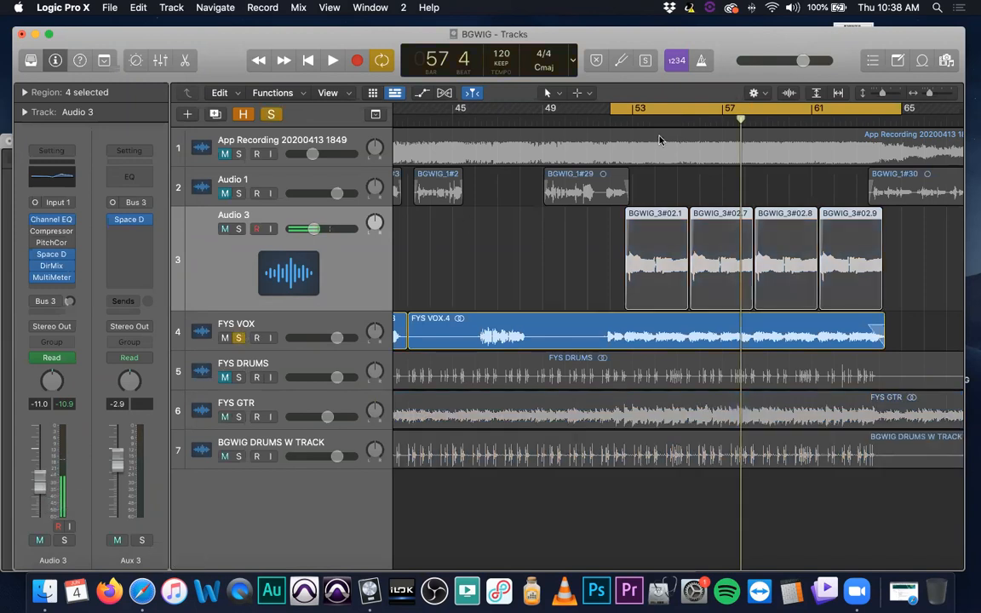
{"action": "key", "text": "space"}
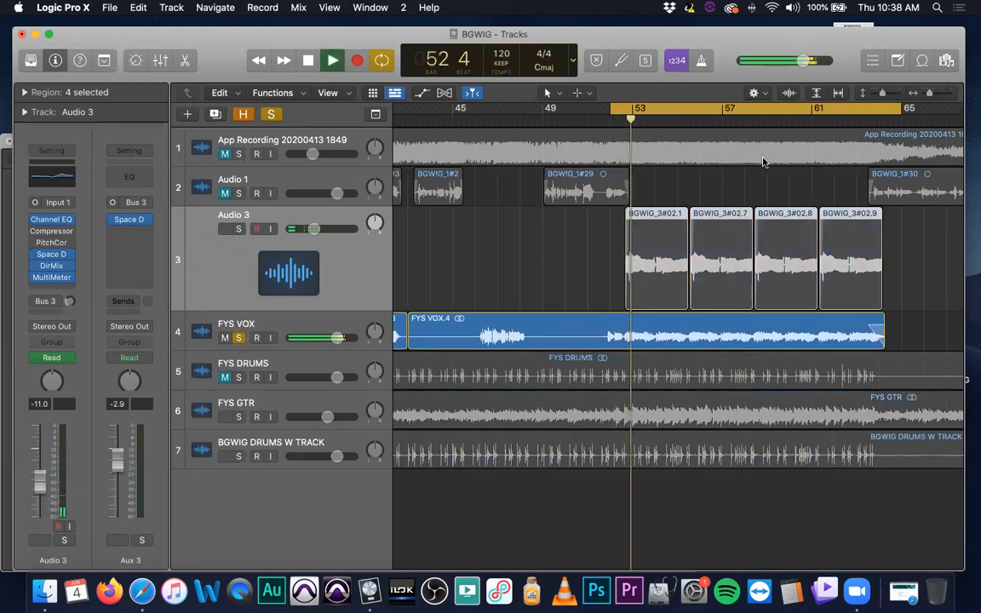
{"action": "key", "text": "space"}
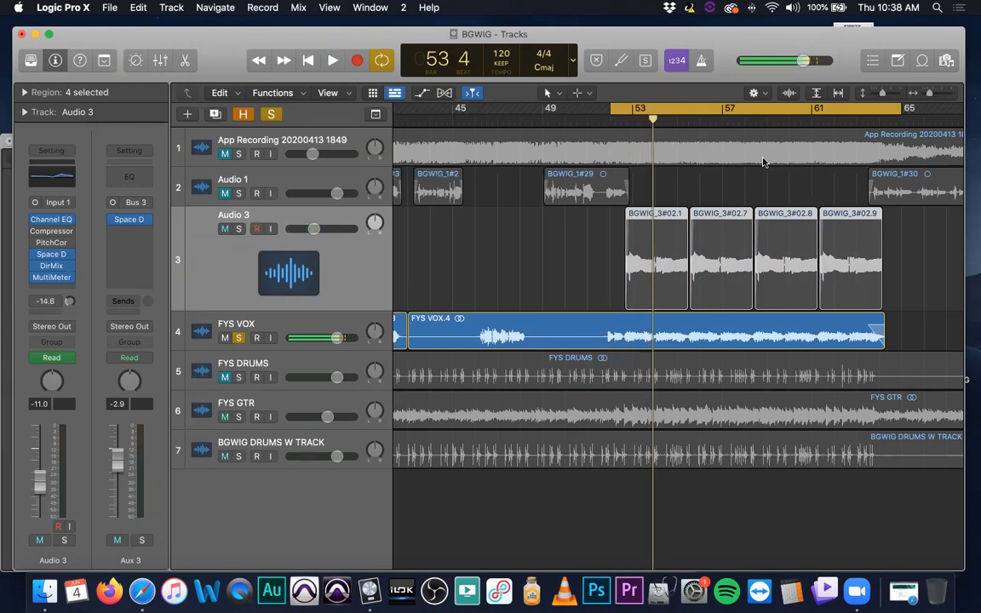
{"action": "left_click", "coordinate": [239, 337]}
{"action": "left_click", "coordinate": [238, 337]}
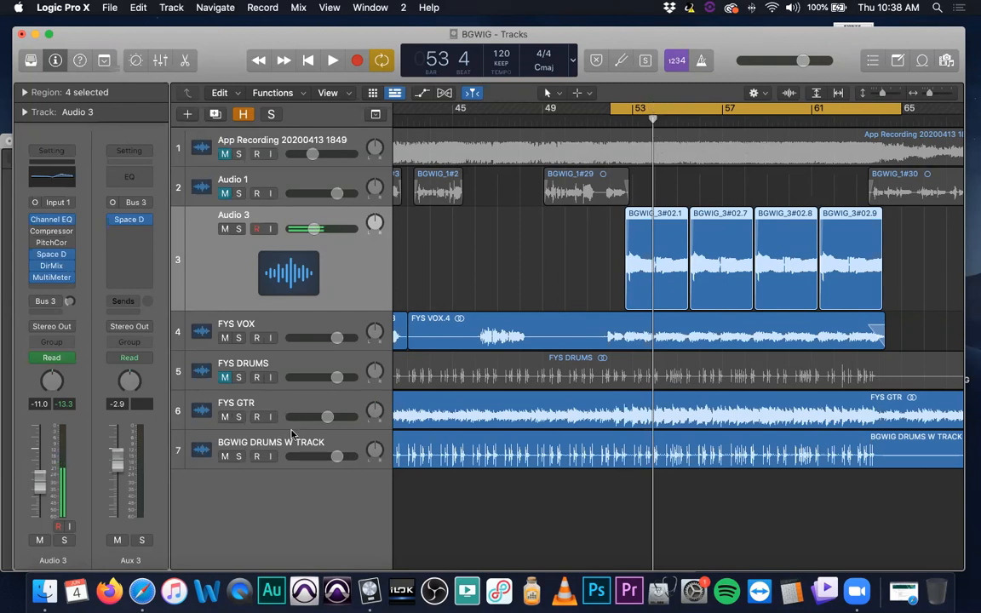
Select the first choir region, BGWIG_3#02.1, on Audio 3 and examine its waveform up close
{"action": "scroll", "coordinate": [604, 340], "scroll_direction": "up", "scroll_amount": 1}
{"action": "scroll", "coordinate": [604, 340], "scroll_direction": "down", "scroll_amount": 1}
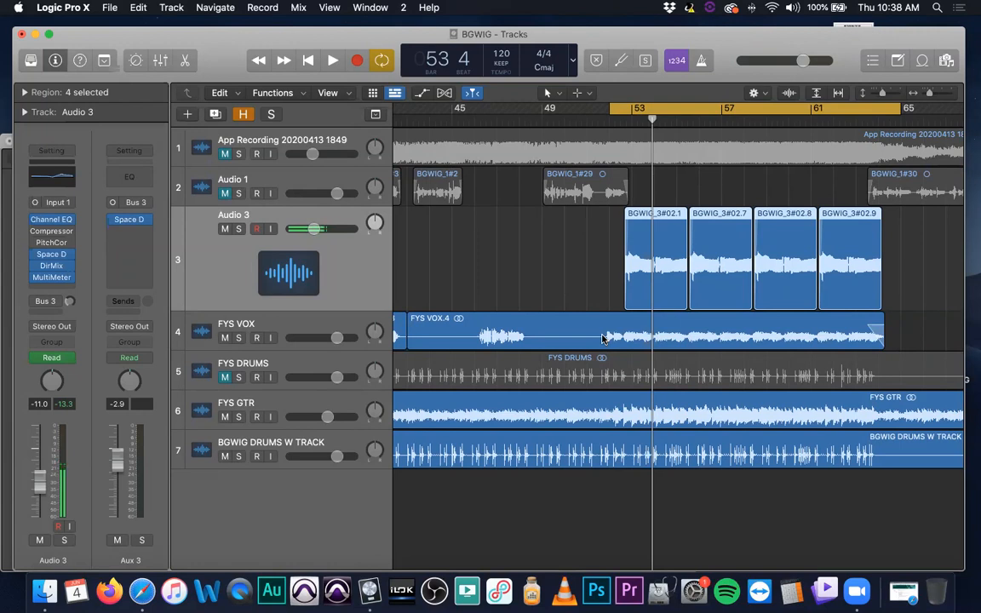
{"action": "key", "text": "super+Left"}
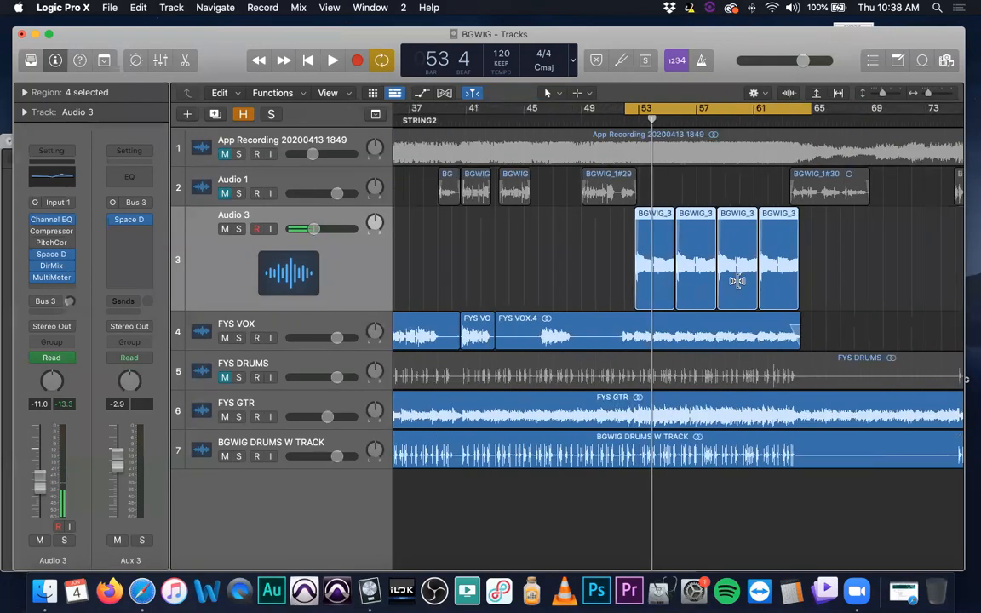
{"action": "scroll", "coordinate": [731, 284], "scroll_direction": "right", "scroll_amount": 2}
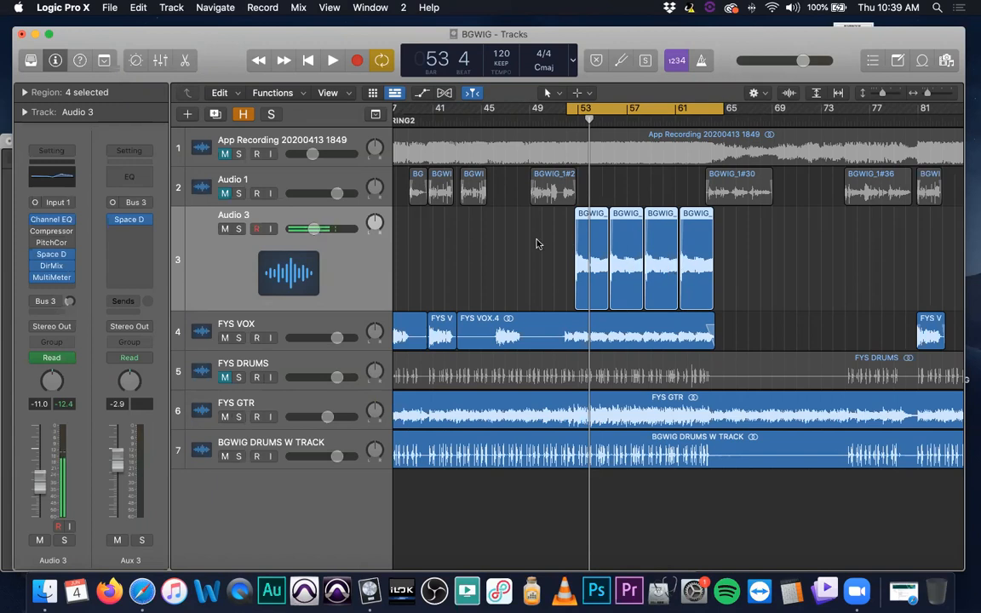
{"action": "left_click", "coordinate": [565, 231]}
{"action": "left_click", "coordinate": [587, 228]}
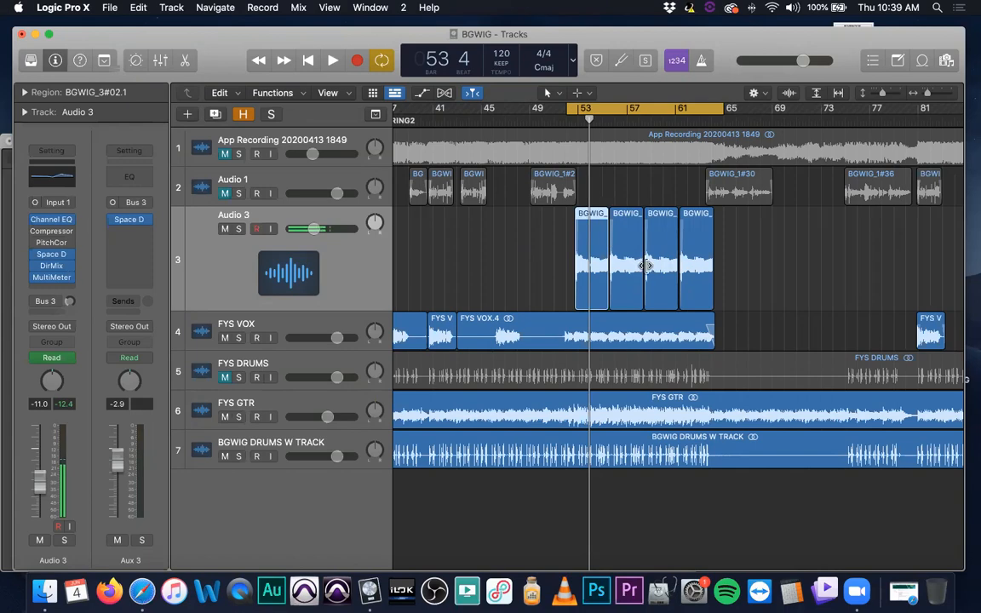
{"action": "key", "text": "super+Right"}
{"action": "key", "text": "super+Right"}
{"action": "key", "text": "super+Right"}
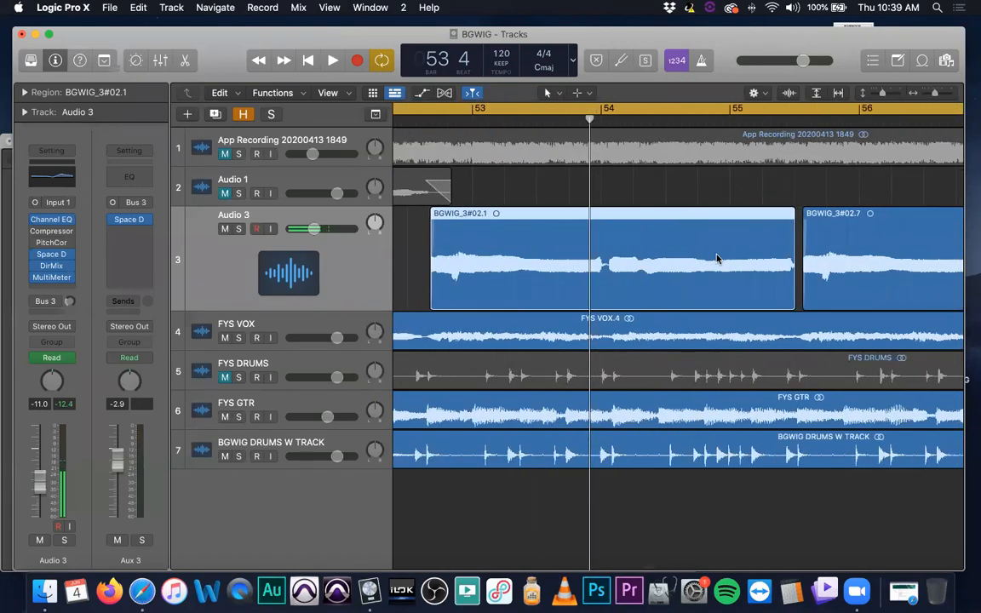
Select the three following choir regions on Audio 3 and examine the gap between the first and second regions
{"action": "key", "text": "super+Left"}
{"action": "key", "text": "super+Left"}
{"action": "scroll", "coordinate": [712, 258], "scroll_direction": "right", "scroll_amount": 5}
{"action": "key", "text": "super+Left"}
{"action": "left_click_drag", "start_coordinate": [716, 257], "coordinate": [460, 280]}
{"action": "key", "text": "super+Right"}
{"action": "key", "text": "super+Right"}
{"action": "key", "text": "super+Right"}
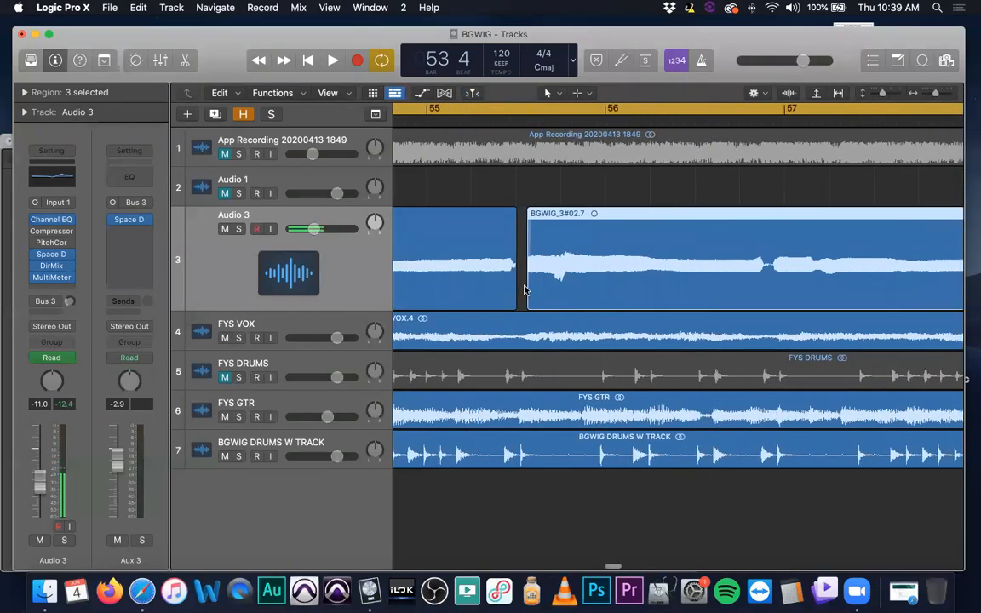
{"action": "mouse_move", "coordinate": [524, 290]}
{"action": "left_mouse_down"}
{"action": "mouse_move", "coordinate": [514, 288]}
{"action": "mouse_move", "coordinate": [522, 286]}
{"action": "left_mouse_up"}
{"action": "key", "text": "super+Left"}
{"action": "key", "text": "super+Left"}
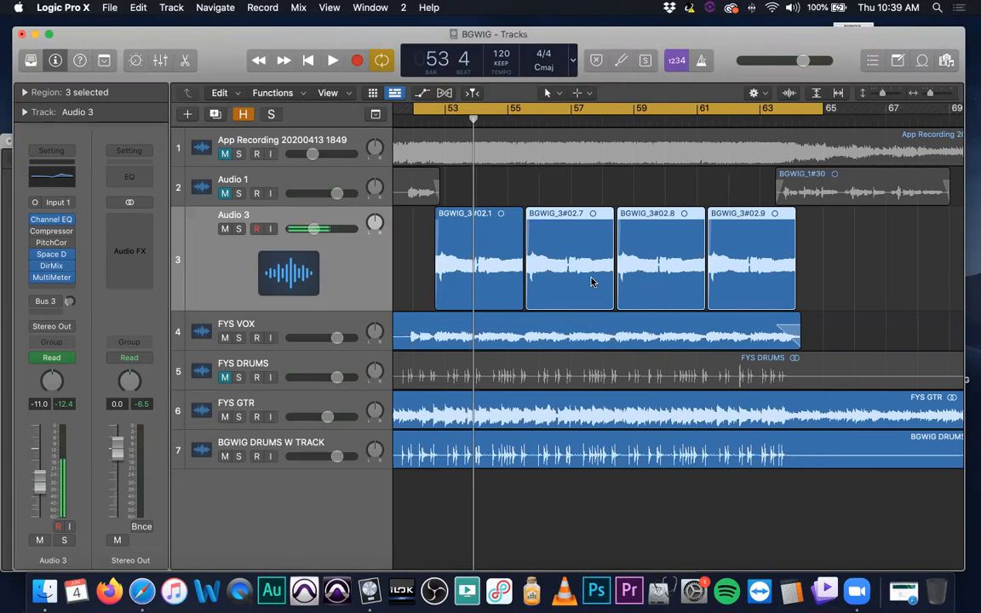
Reduce the Audio 3 track's height to about that of the other tracks
{"action": "key", "text": "super+Up"}
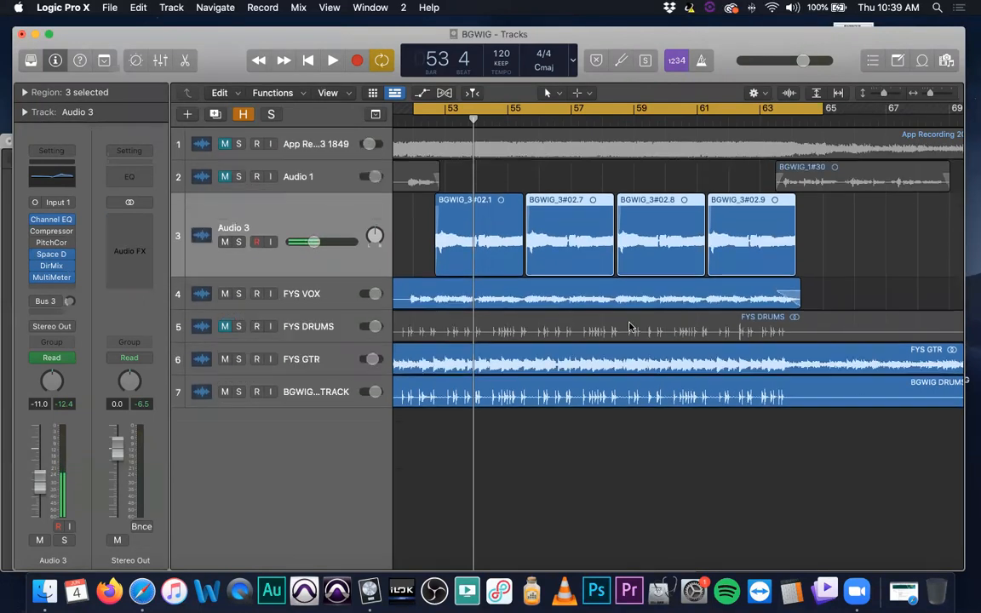
{"action": "key", "text": "super+Left"}
{"action": "key", "text": "super+Down"}
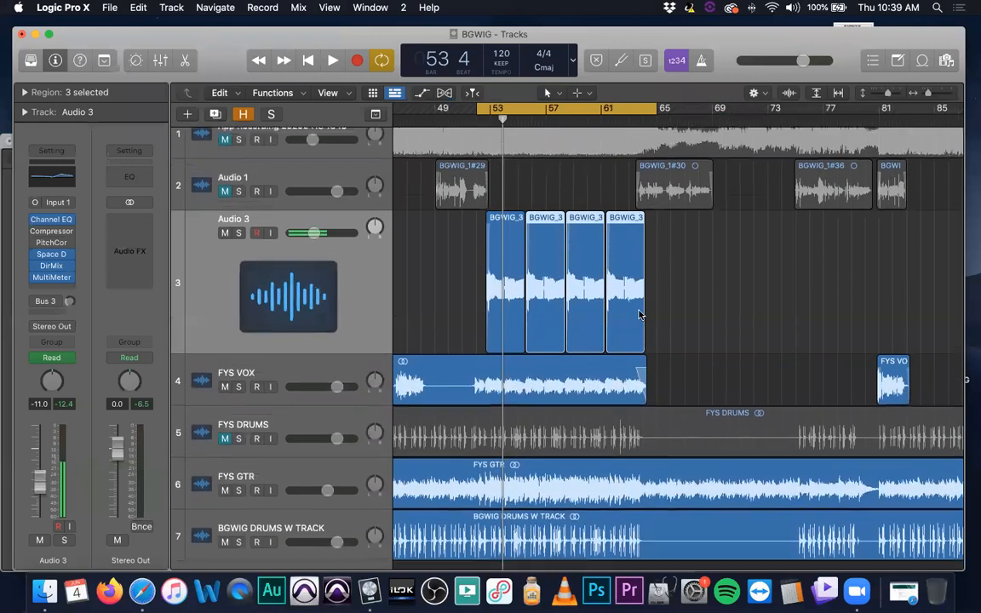
{"action": "left_click_drag", "start_coordinate": [361, 341], "coordinate": [359, 271]}
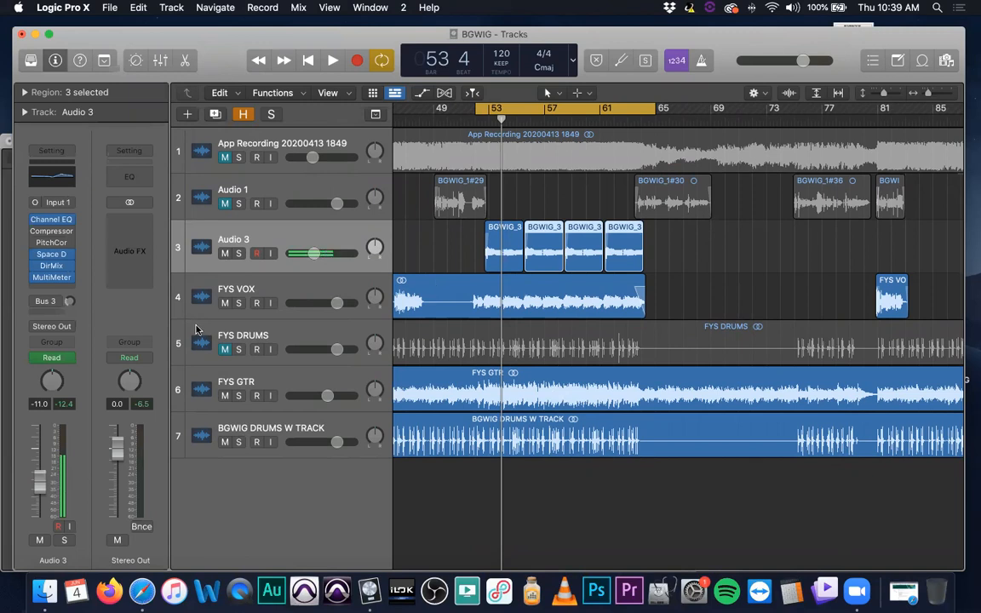
Open the Space Designer reverb on Audio 3's Bus 3 send return, Aux 3, and move its window so the controls show
{"action": "left_click", "coordinate": [36, 303]}
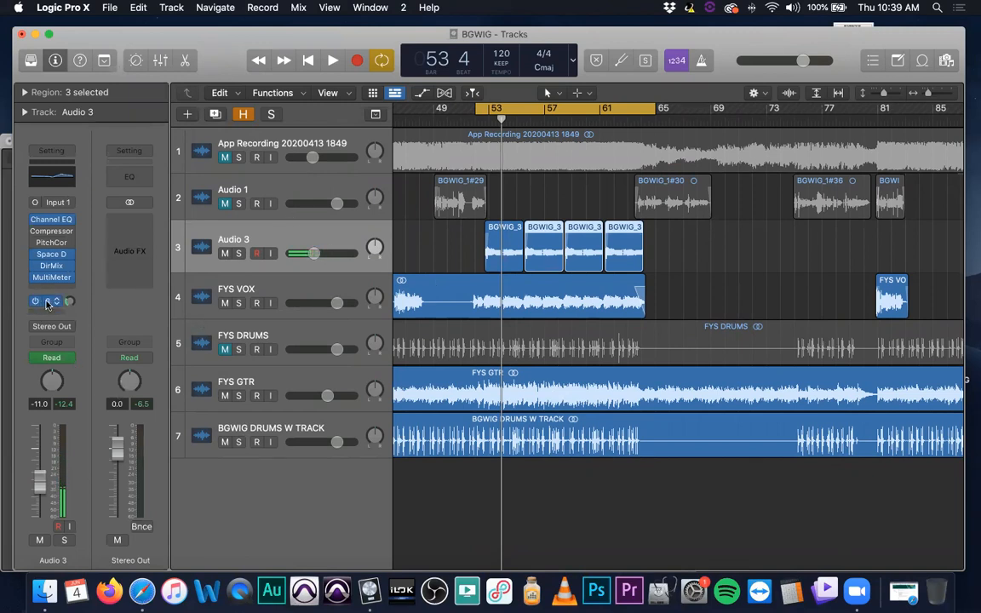
{"action": "left_click", "coordinate": [47, 305]}
{"action": "left_click", "coordinate": [107, 218]}
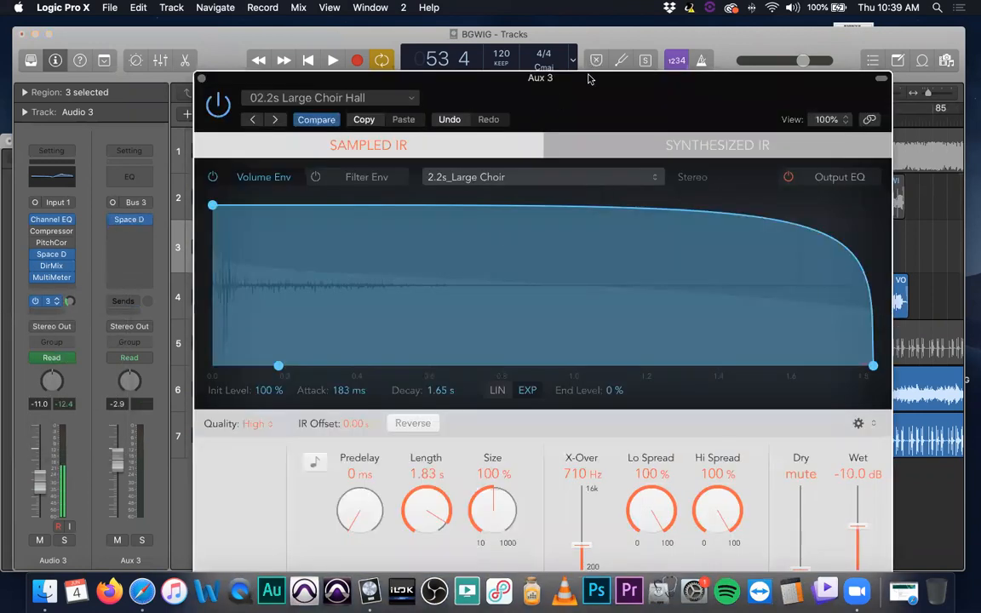
{"action": "left_click_drag", "start_coordinate": [575, 102], "coordinate": [428, 54]}
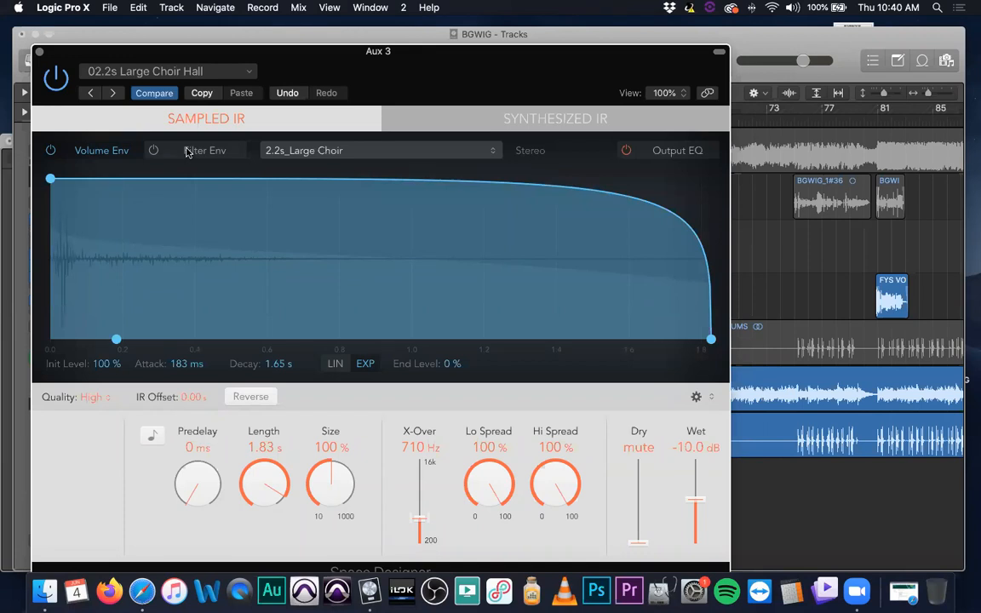
Examine the Space Designer reverb's filter envelope and its output EQ
{"action": "left_click", "coordinate": [189, 152]}
{"action": "left_click", "coordinate": [154, 151]}
{"action": "left_click", "coordinate": [155, 153]}
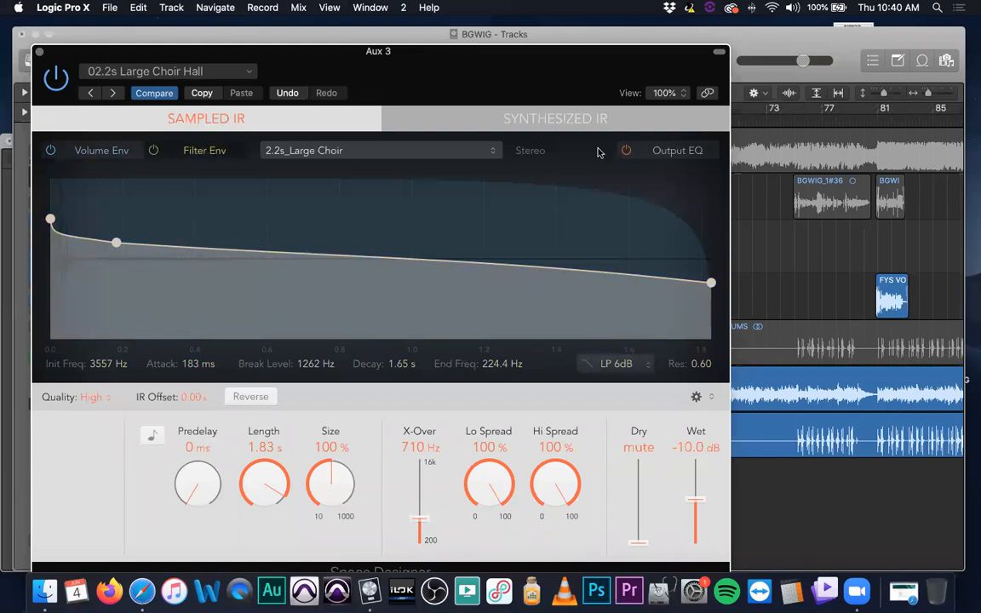
{"action": "left_click", "coordinate": [671, 152]}
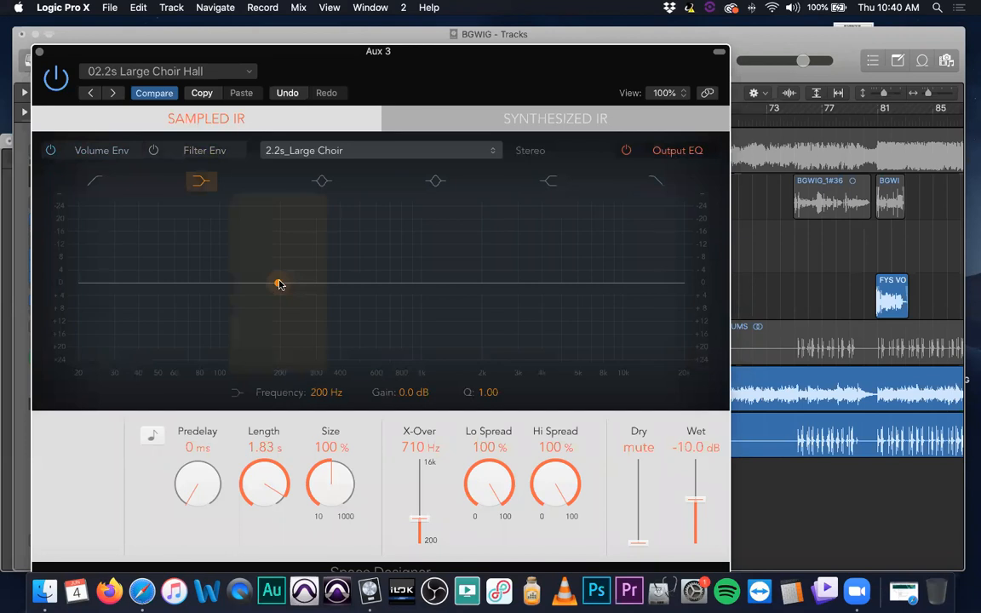
Try a low cut and a 2800 Hz high cut in the reverb's output EQ, switching both bands off again
{"action": "left_click", "coordinate": [95, 181]}
{"action": "left_click_drag", "start_coordinate": [162, 301], "coordinate": [243, 356]}
{"action": "left_click", "coordinate": [652, 182]}
{"action": "left_click_drag", "start_coordinate": [639, 297], "coordinate": [510, 322]}
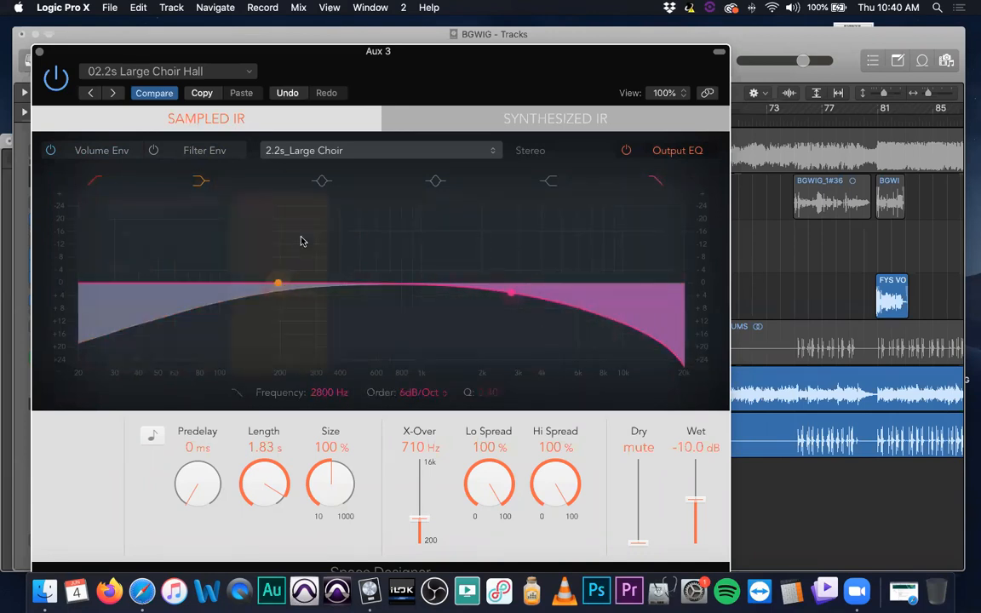
{"action": "left_click", "coordinate": [100, 180]}
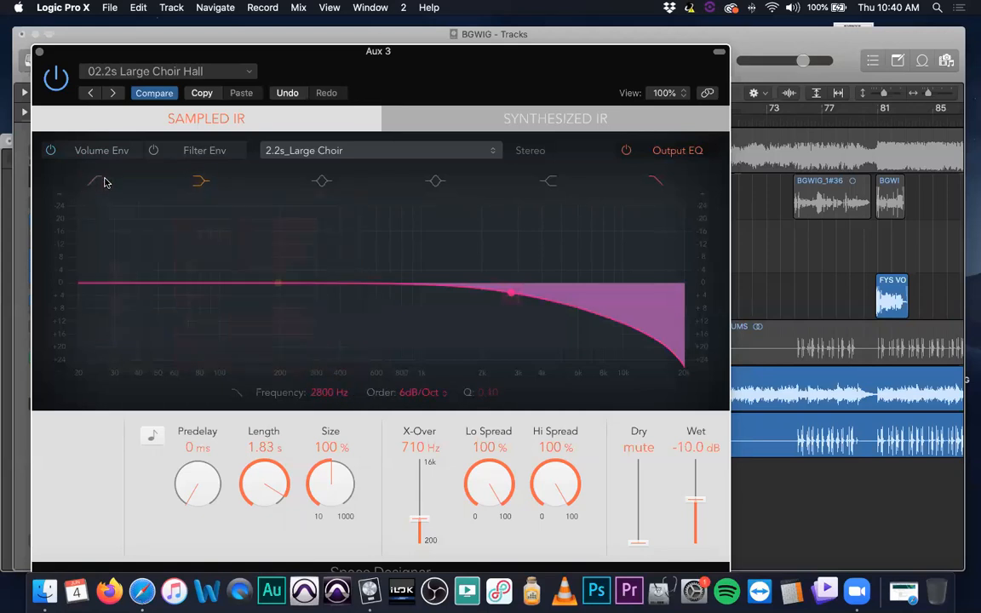
{"action": "left_click", "coordinate": [655, 180]}
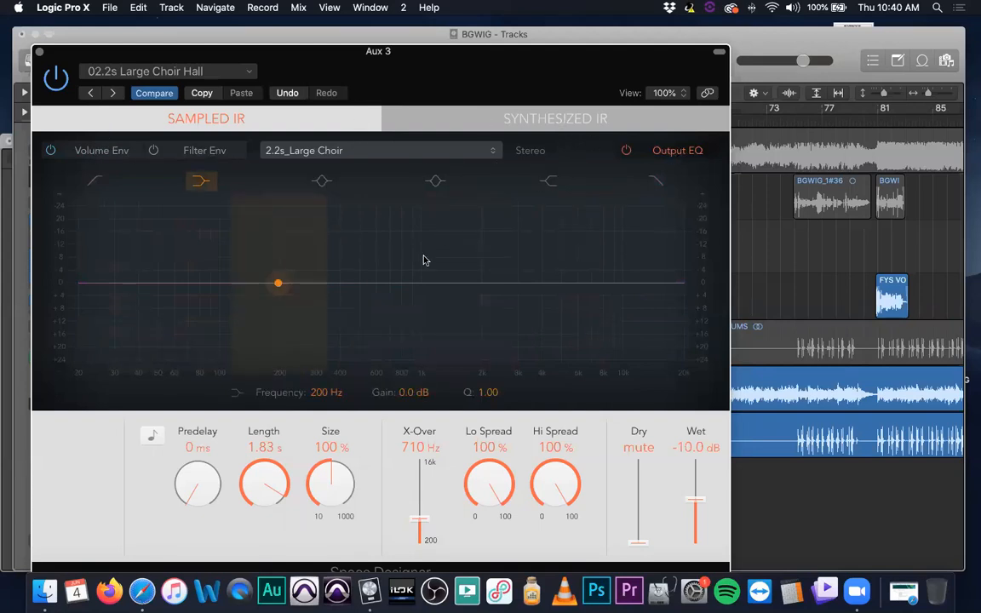
Show the reverb's volume envelope and review the quality options, keeping High selected
{"action": "left_click", "coordinate": [112, 152]}
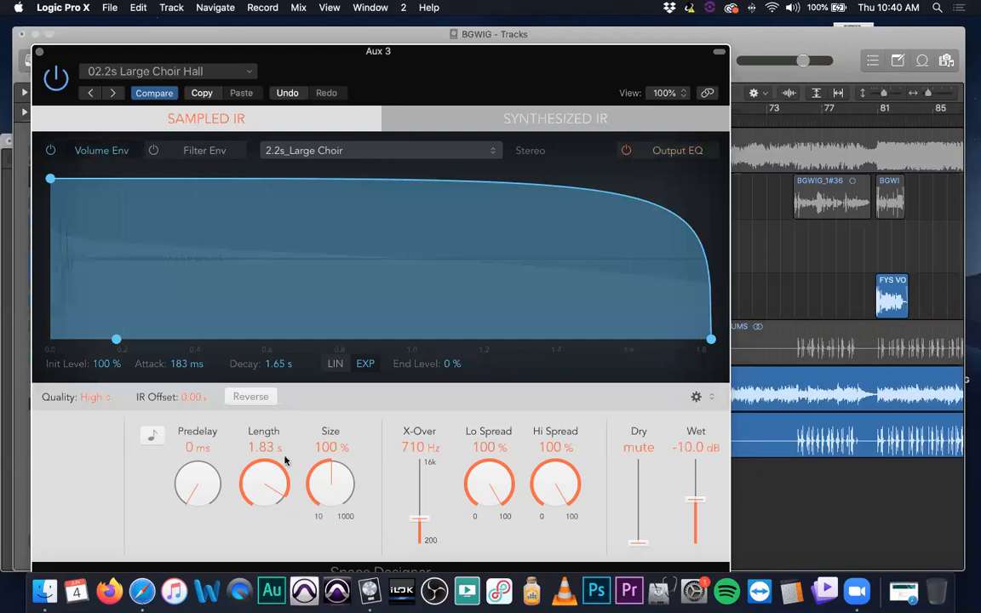
{"action": "left_click", "coordinate": [95, 398]}
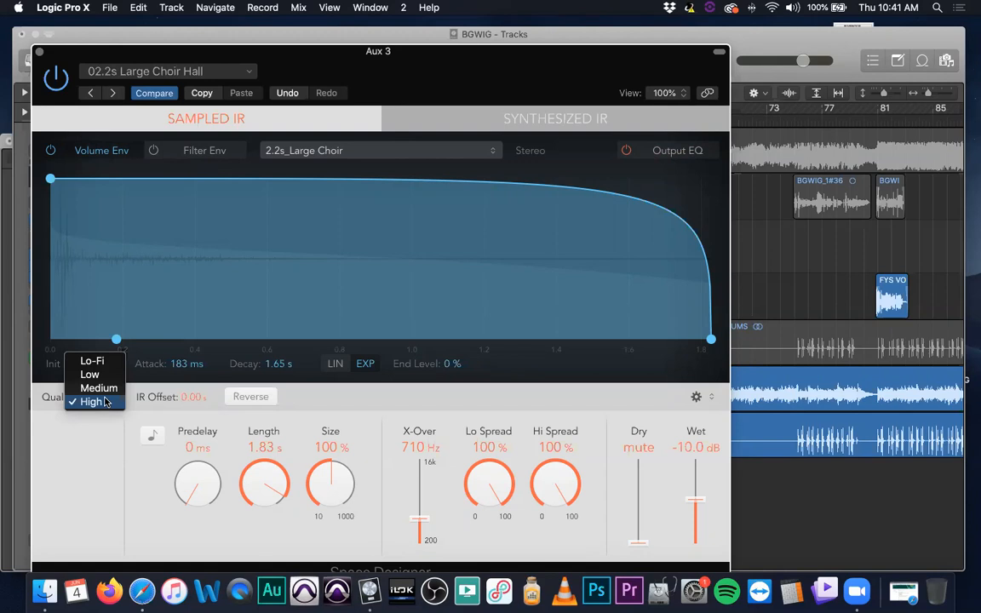
{"action": "left_click", "coordinate": [106, 402]}
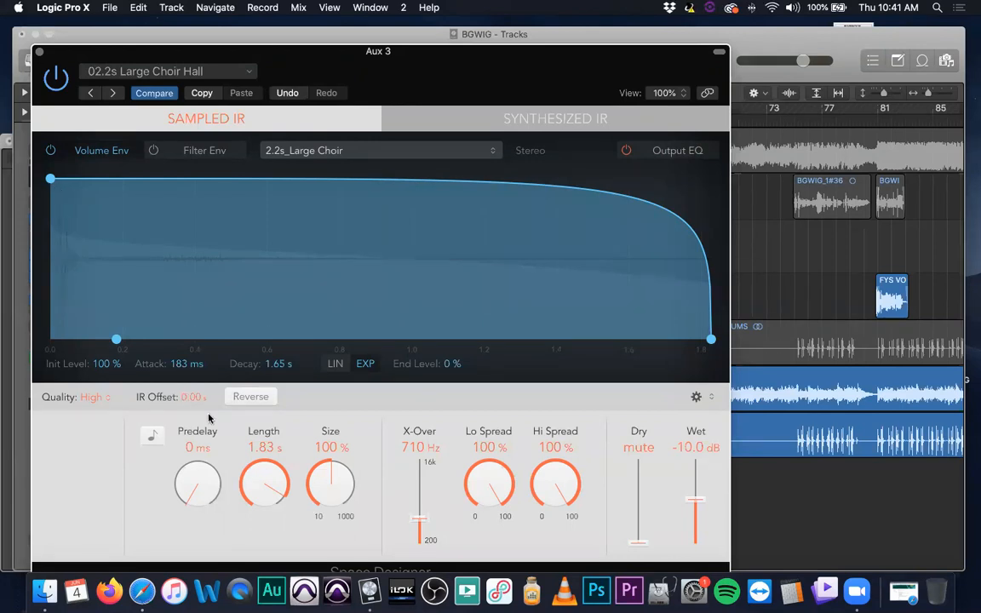
Try the reverb's IR offset and reversed impulse response, resetting the offset to 0 and turning Reverse off
{"action": "left_click_drag", "start_coordinate": [195, 403], "coordinate": [192, 375]}
{"action": "type", "text": "0"}
{"action": "key", "text": "Return"}
{"action": "left_click", "coordinate": [250, 397]}
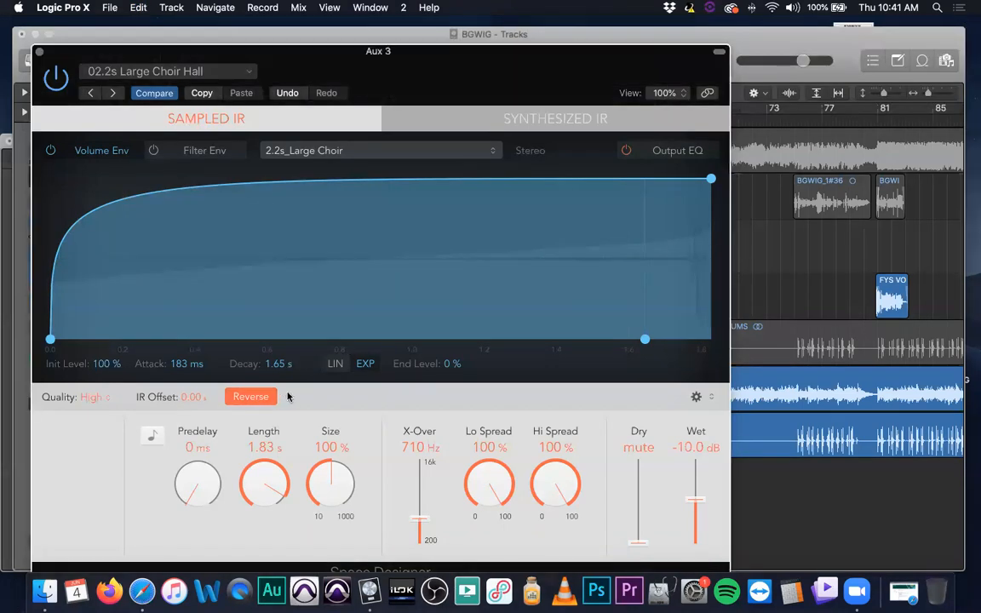
{"action": "left_click", "coordinate": [250, 399]}
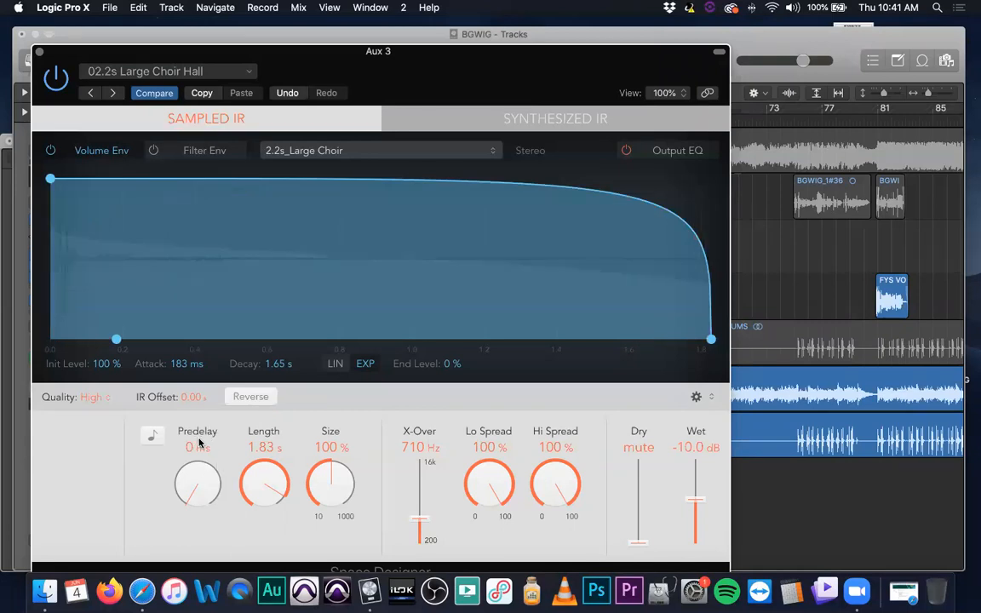
Try out the reverb's predelay, crossover and low spread controls
{"action": "left_click_drag", "start_coordinate": [183, 503], "coordinate": [210, 514]}
{"action": "left_click_drag", "start_coordinate": [433, 462], "coordinate": [426, 519]}
{"action": "left_click_drag", "start_coordinate": [498, 460], "coordinate": [501, 569]}
{"action": "left_click_drag", "start_coordinate": [491, 511], "coordinate": [498, 456]}
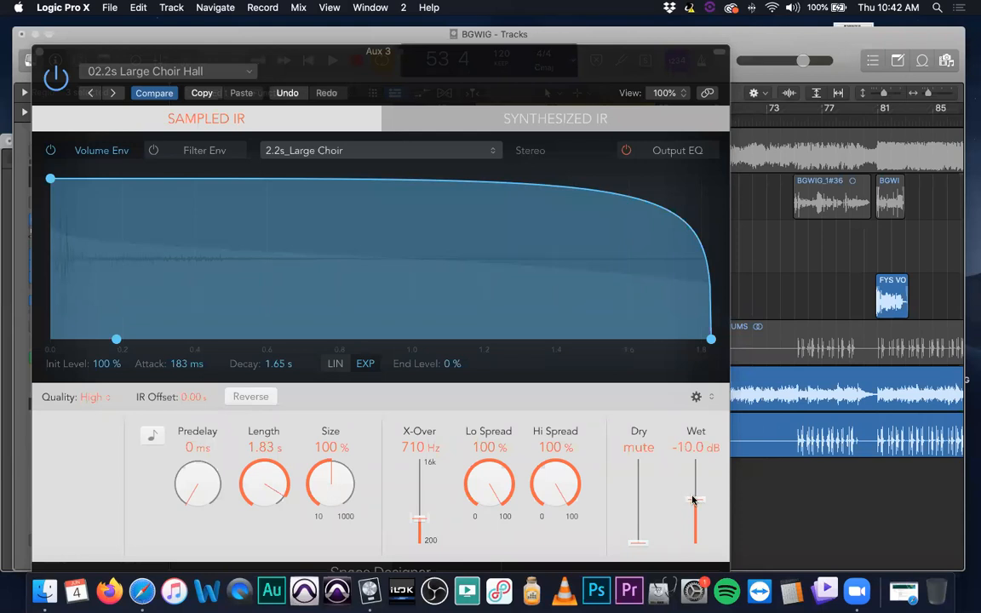
Close Space Designer and remove the last plug-in, below Direction Mixer, from the Audio 3 channel strip
{"action": "left_click", "coordinate": [36, 48]}
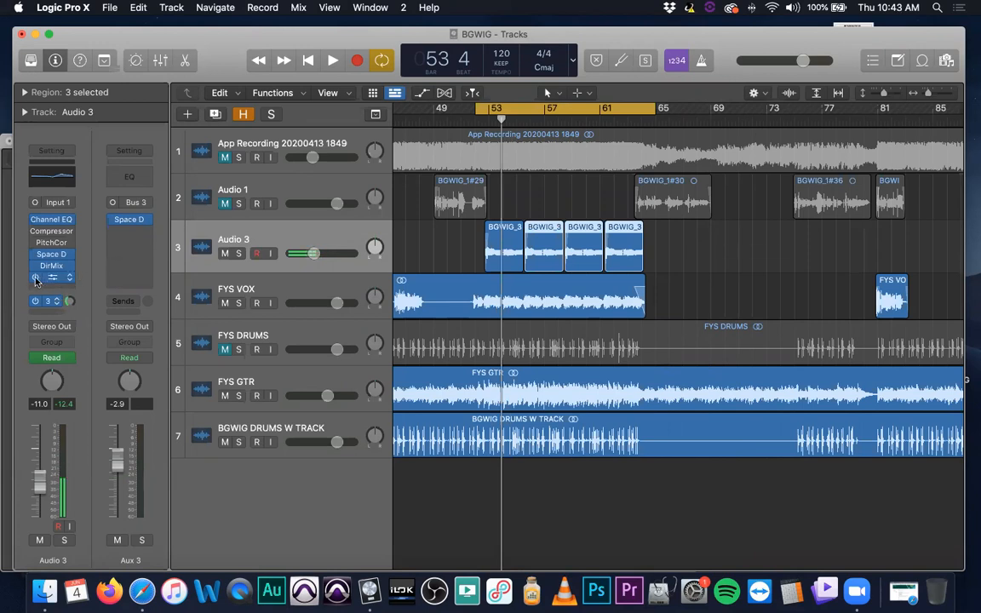
{"action": "left_click", "coordinate": [67, 277]}
{"action": "left_click", "coordinate": [78, 298]}
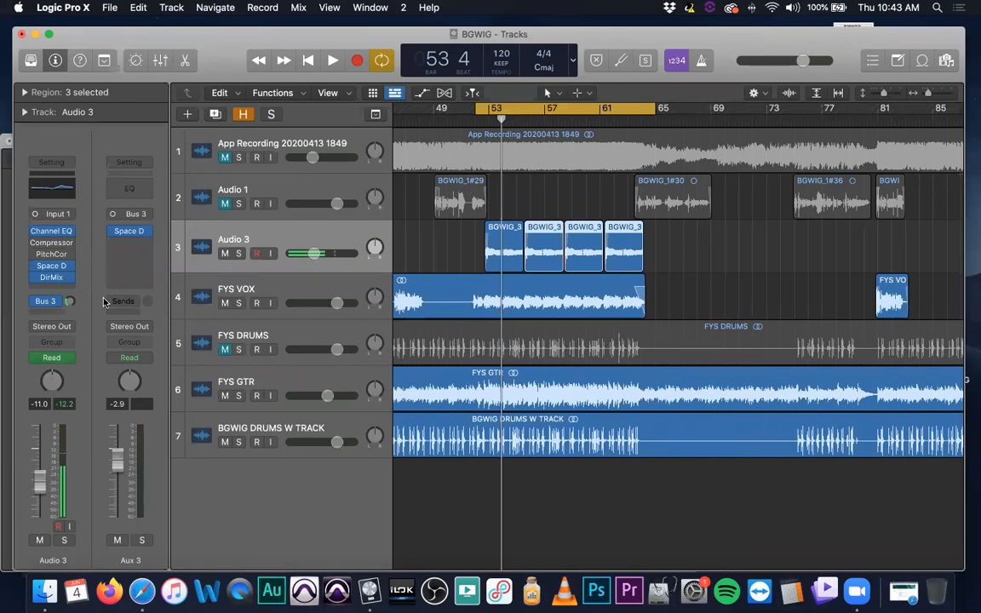
Create a new track with Audio 3's duplicate settings and copy the four choir regions onto it
{"action": "left_click", "coordinate": [321, 236]}
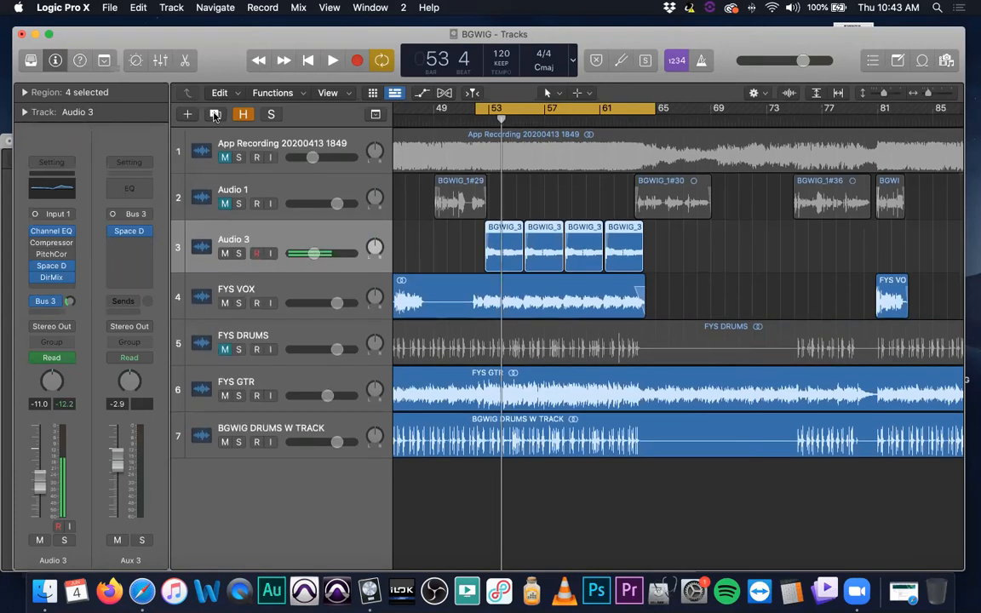
{"action": "left_click", "coordinate": [215, 115]}
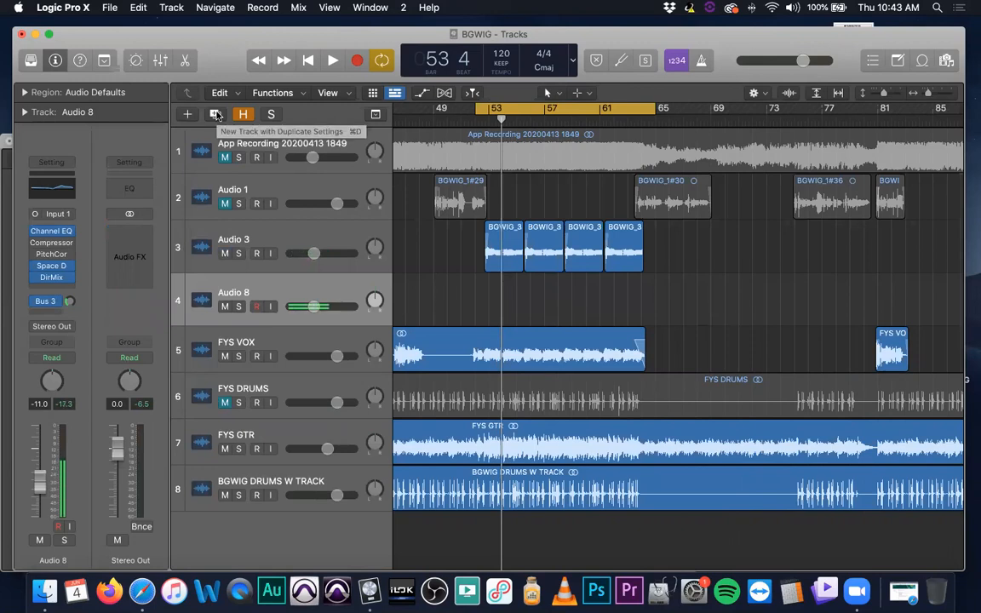
{"action": "left_click", "coordinate": [293, 237]}
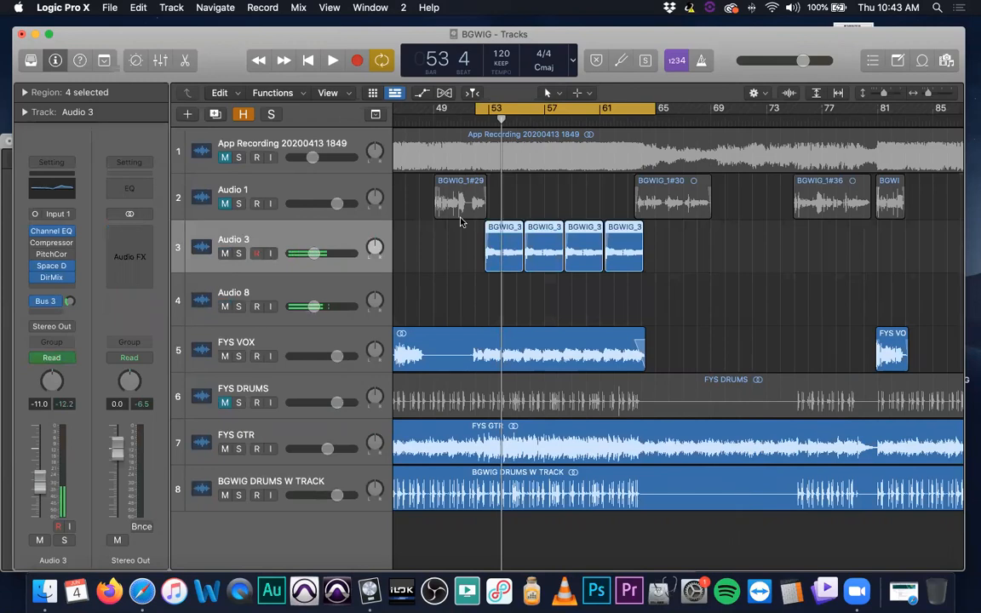
{"action": "left_click", "coordinate": [277, 282]}
{"action": "key", "text": "t"}
{"action": "key", "text": "t"}
{"action": "left_click_drag", "start_coordinate": [595, 244], "coordinate": [508, 282]}
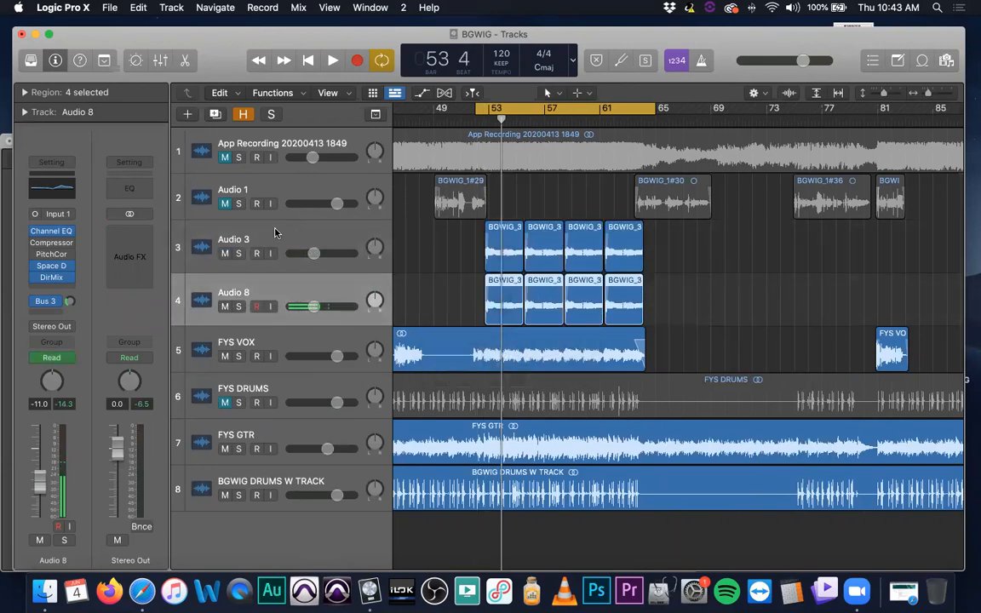
Mute the original Audio 3 track and hide it from the track list
{"action": "left_click", "coordinate": [230, 245]}
{"action": "left_click", "coordinate": [224, 254]}
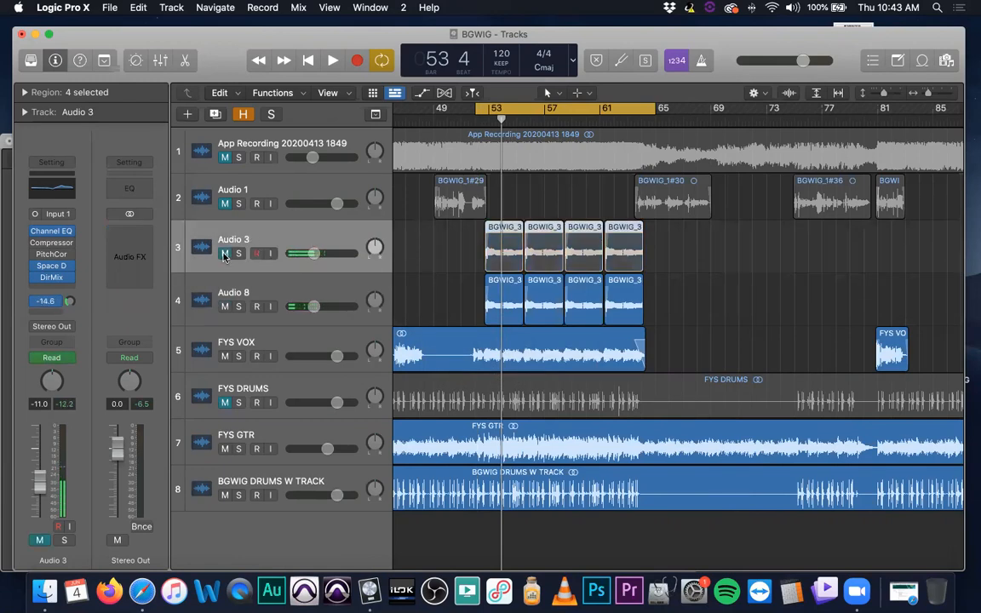
{"action": "key", "text": "h"}
{"action": "left_click", "coordinate": [224, 254]}
{"action": "key", "text": "h"}
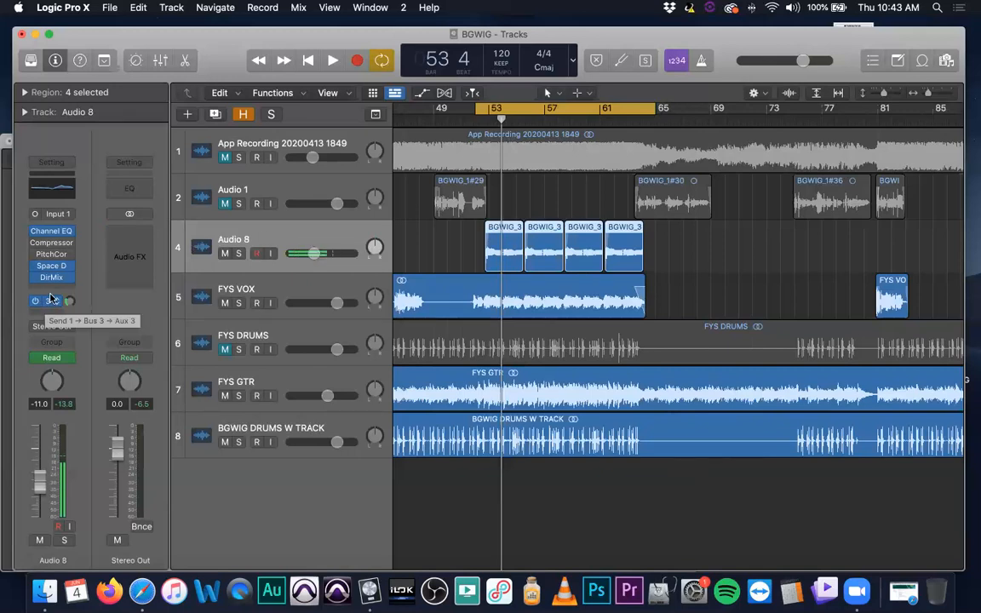
Show the Mixer and create a new auxiliary channel strip next to Aux 3
{"action": "left_click", "coordinate": [51, 300]}
{"action": "left_click", "coordinate": [105, 264]}
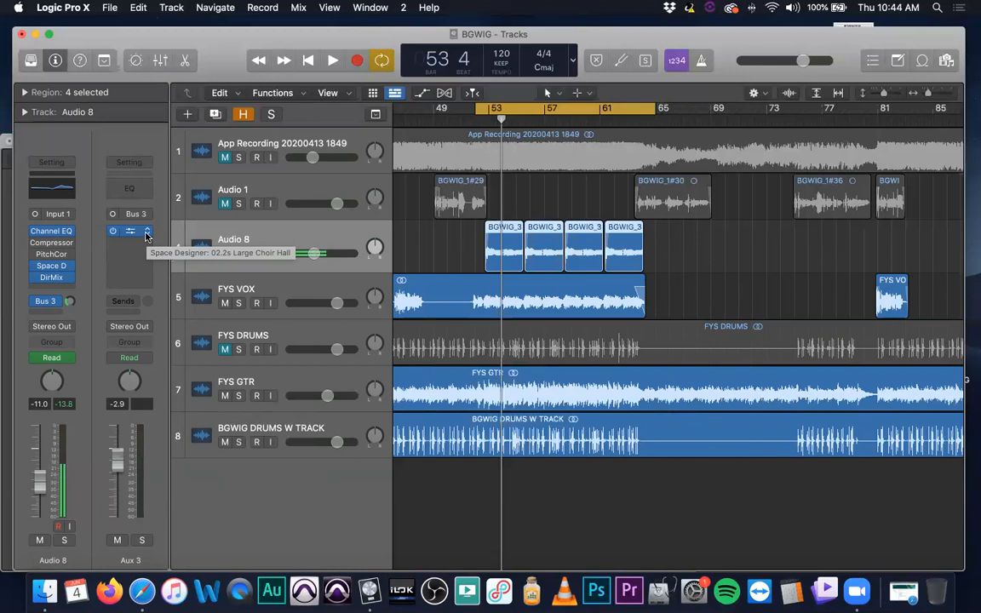
{"action": "key", "text": "x"}
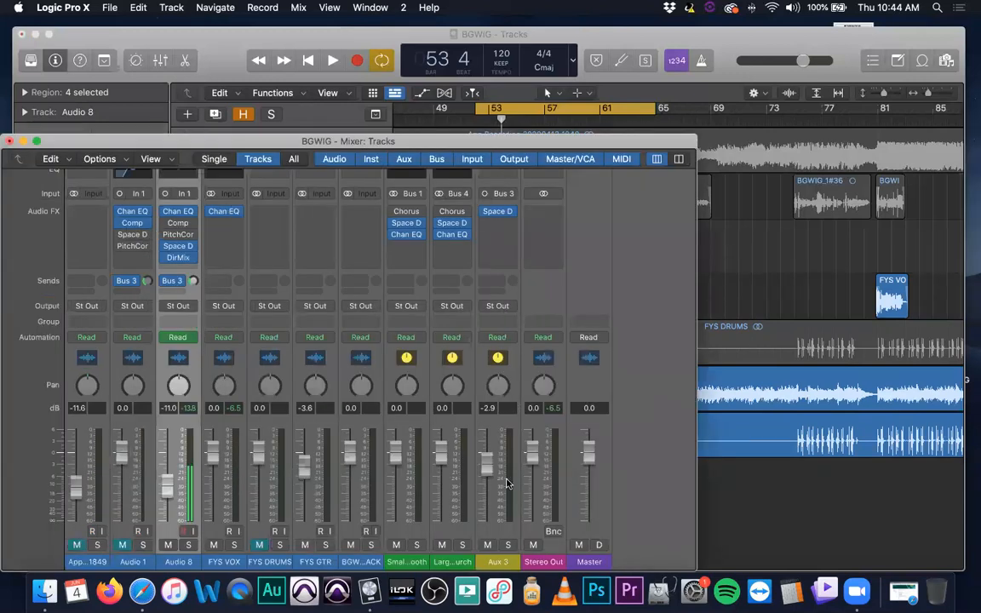
{"action": "left_click", "coordinate": [501, 535]}
{"action": "left_click_drag", "start_coordinate": [219, 141], "coordinate": [251, 107]}
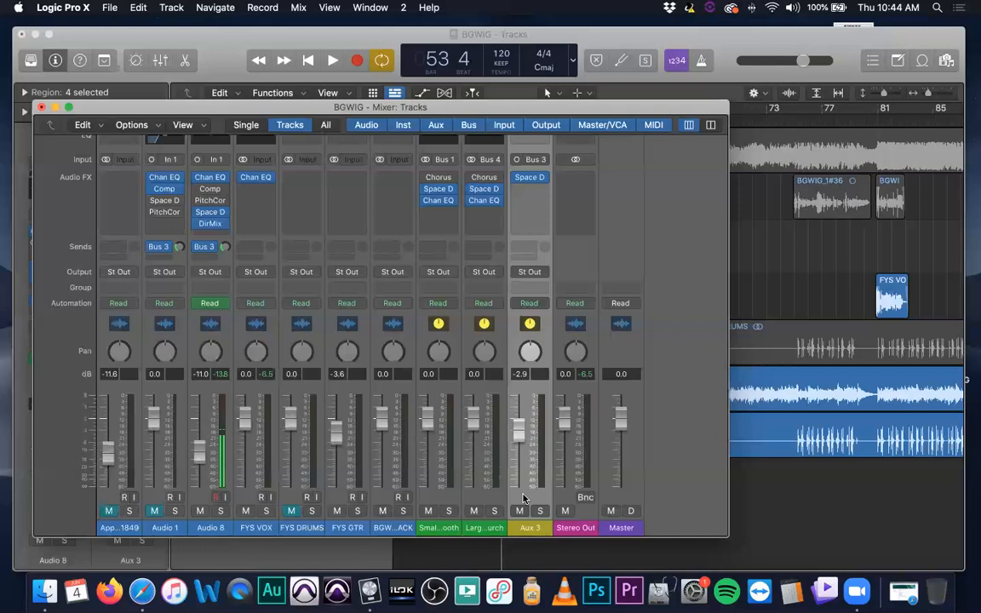
{"action": "left_click", "coordinate": [132, 126]}
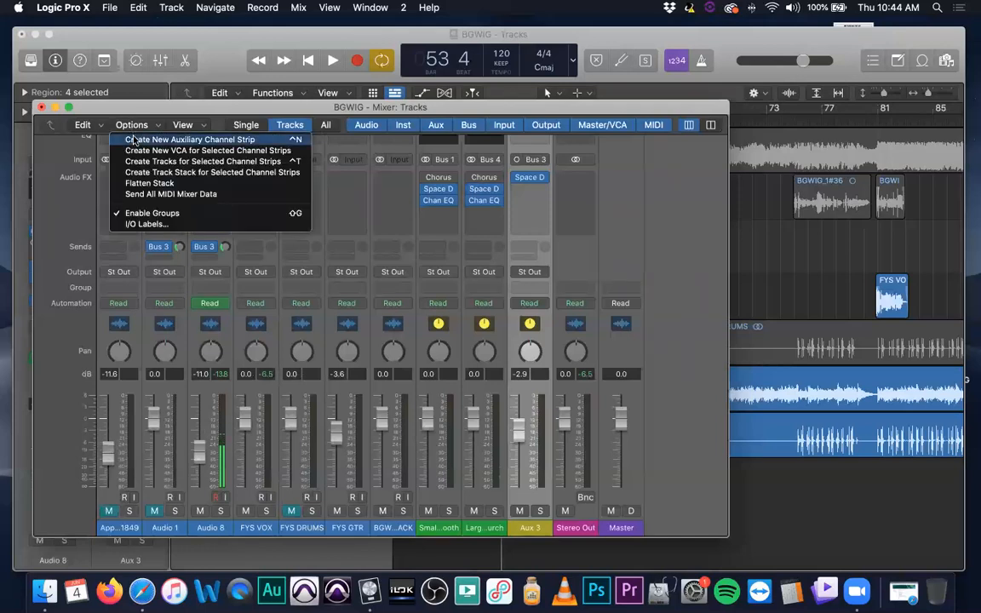
{"action": "left_click", "coordinate": [178, 139]}
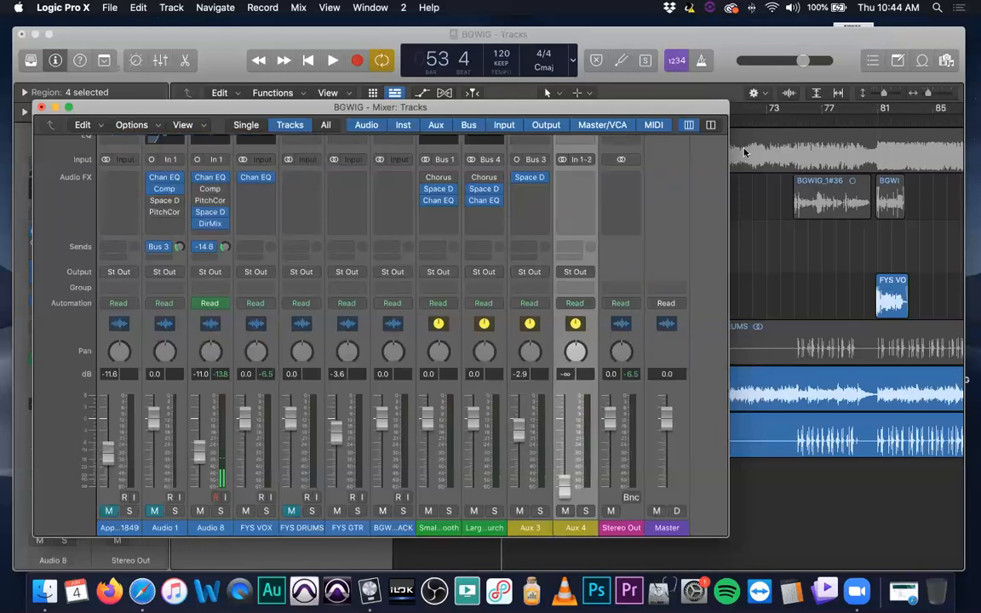
Set the new auxiliary channel's input to Bus 5 and its fader to 0.0 dB
{"action": "left_click", "coordinate": [581, 159]}
{"action": "mouse_move", "coordinate": [605, 197]}
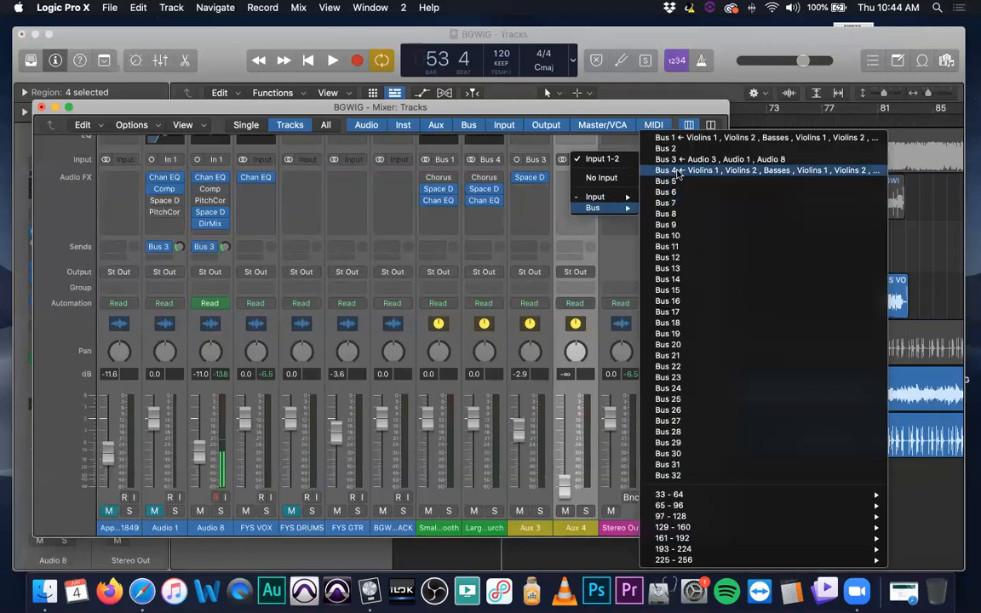
{"action": "left_click", "coordinate": [677, 183]}
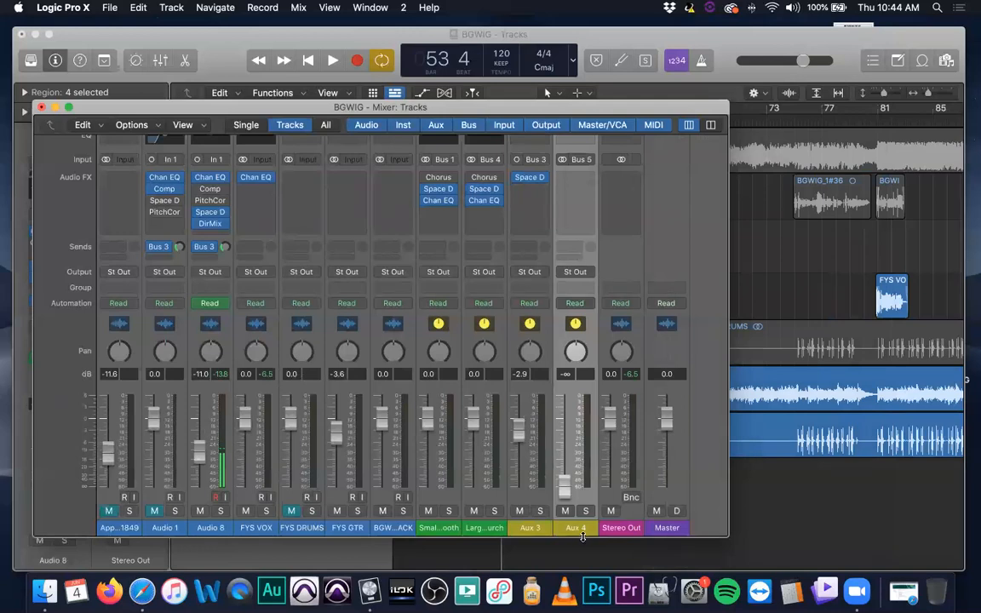
{"action": "left_click", "coordinate": [566, 489], "text": "alt"}
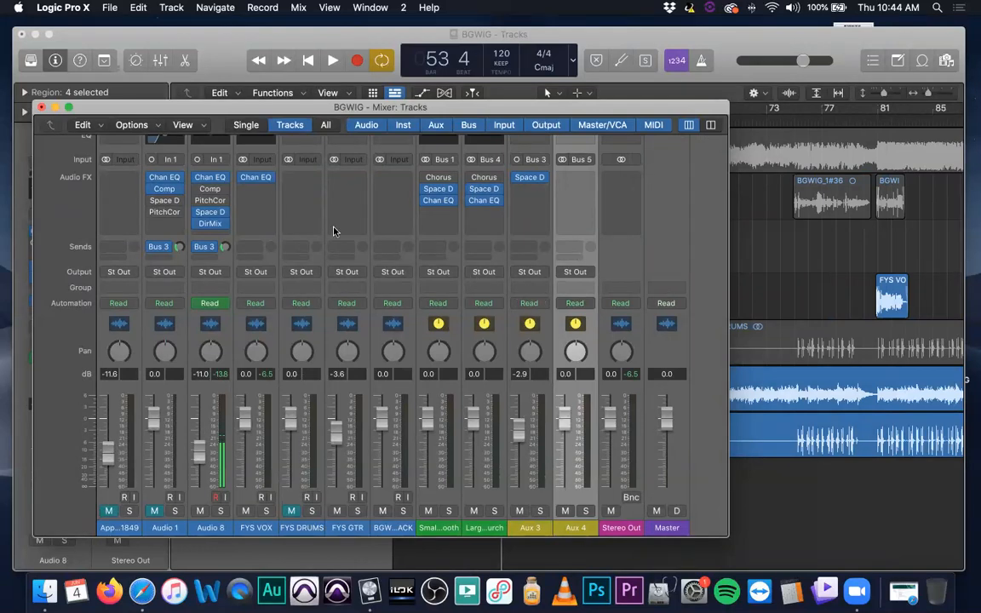
Reroute Audio 8's send from Bus 3 to Bus 5, which feeds Aux 4
{"action": "left_click_drag", "start_coordinate": [432, 114], "coordinate": [463, 100]}
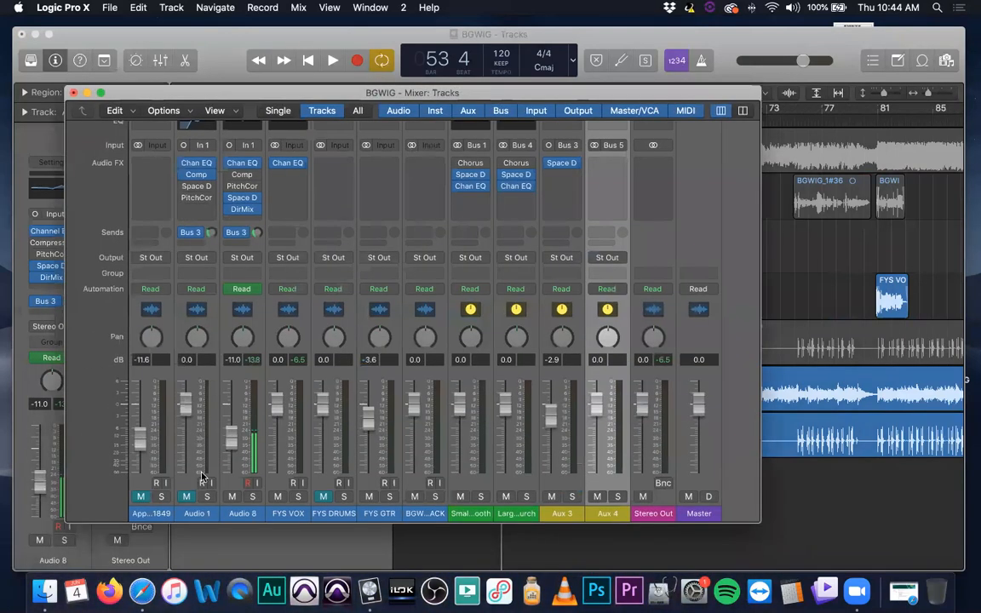
{"action": "left_click", "coordinate": [240, 233]}
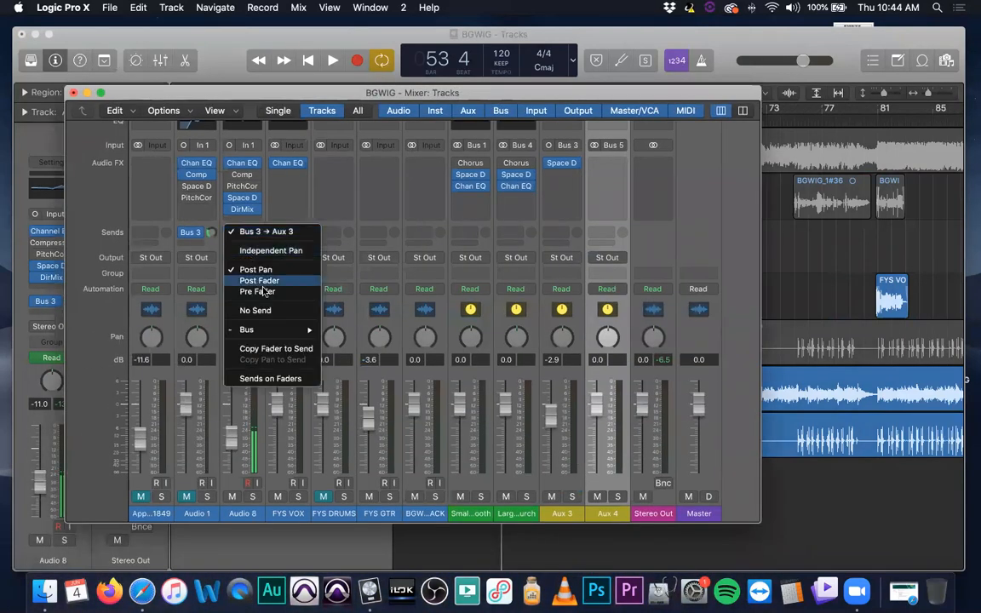
{"action": "mouse_move", "coordinate": [273, 335]}
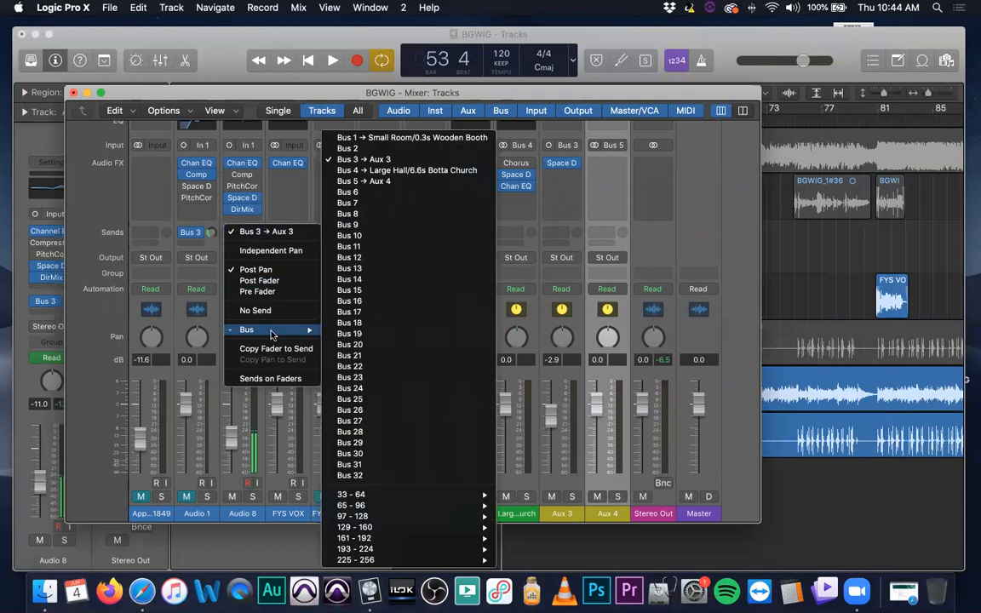
{"action": "left_click", "coordinate": [380, 181]}
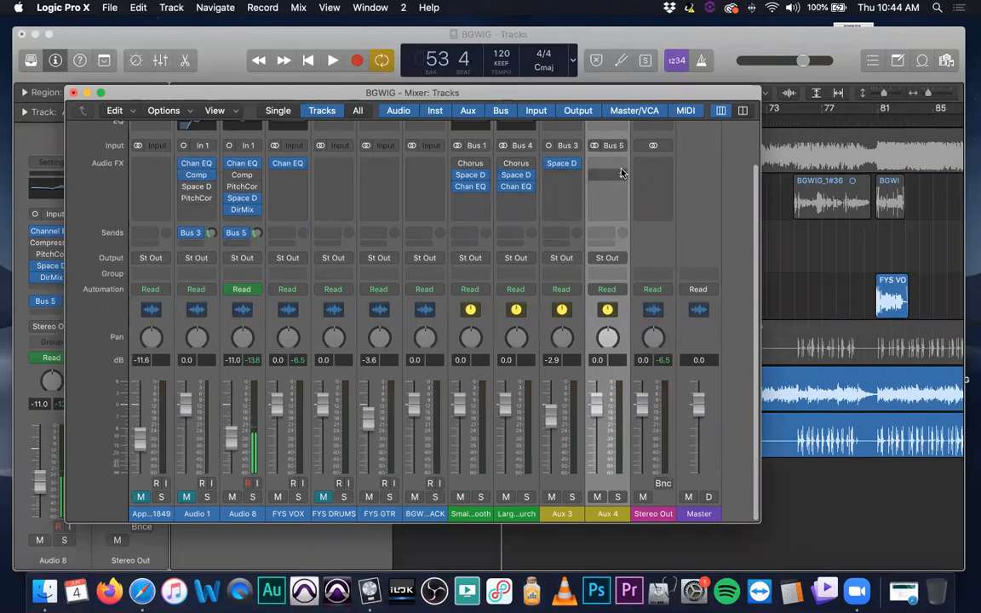
Insert the Delay Designer plug-in in Aux 4's first effect slot
{"action": "scroll", "coordinate": [580, 332], "scroll_direction": "up", "scroll_amount": 3}
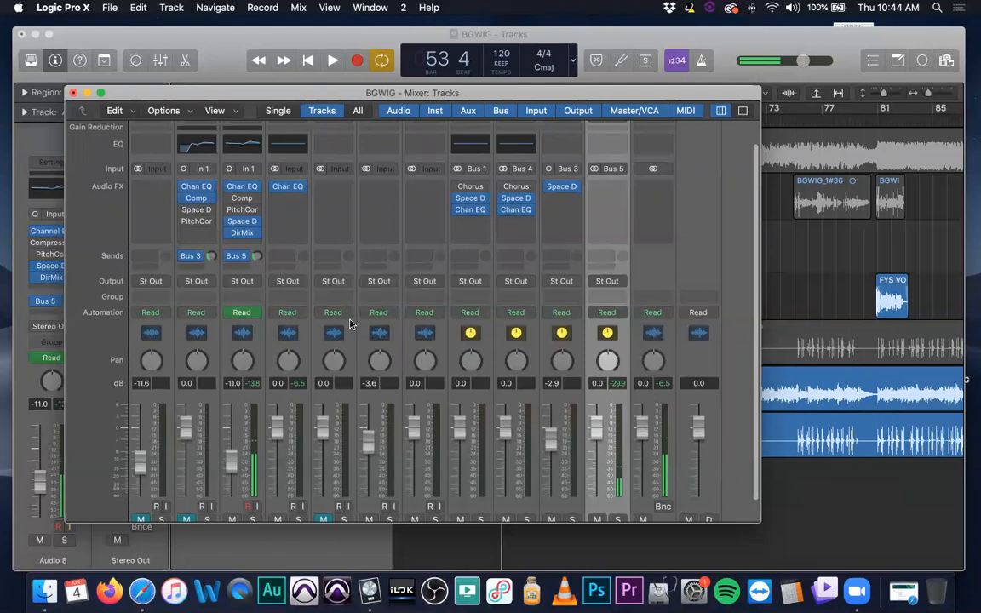
{"action": "left_click", "coordinate": [613, 186]}
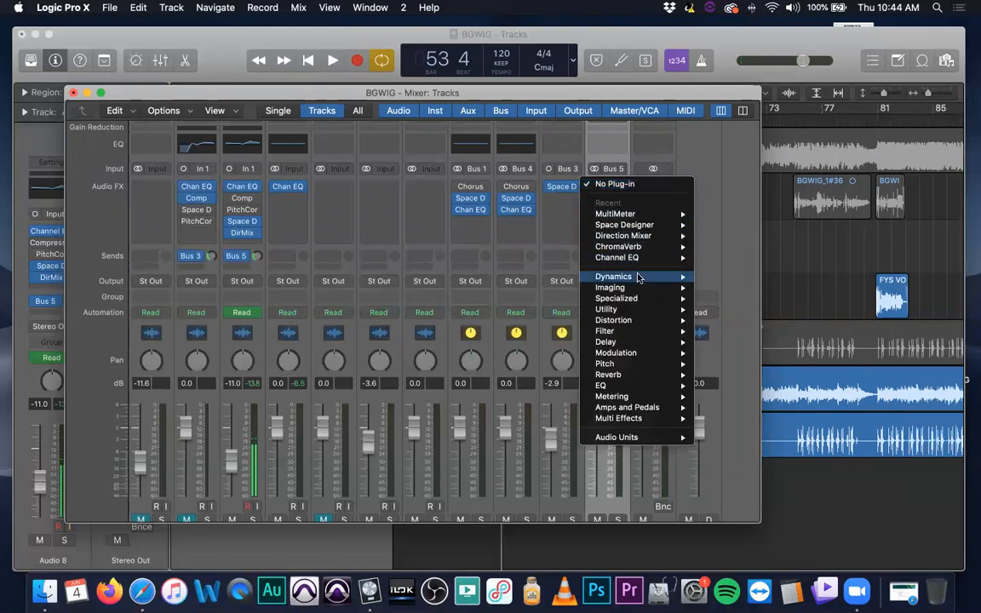
{"action": "mouse_move", "coordinate": [643, 345]}
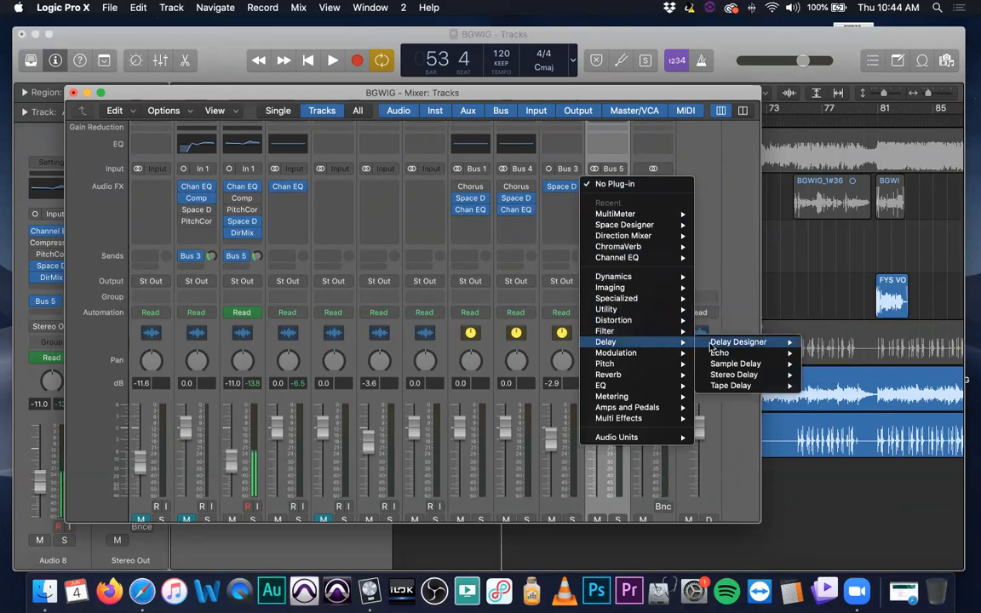
{"action": "mouse_move", "coordinate": [740, 342]}
{"action": "left_click", "coordinate": [829, 342]}
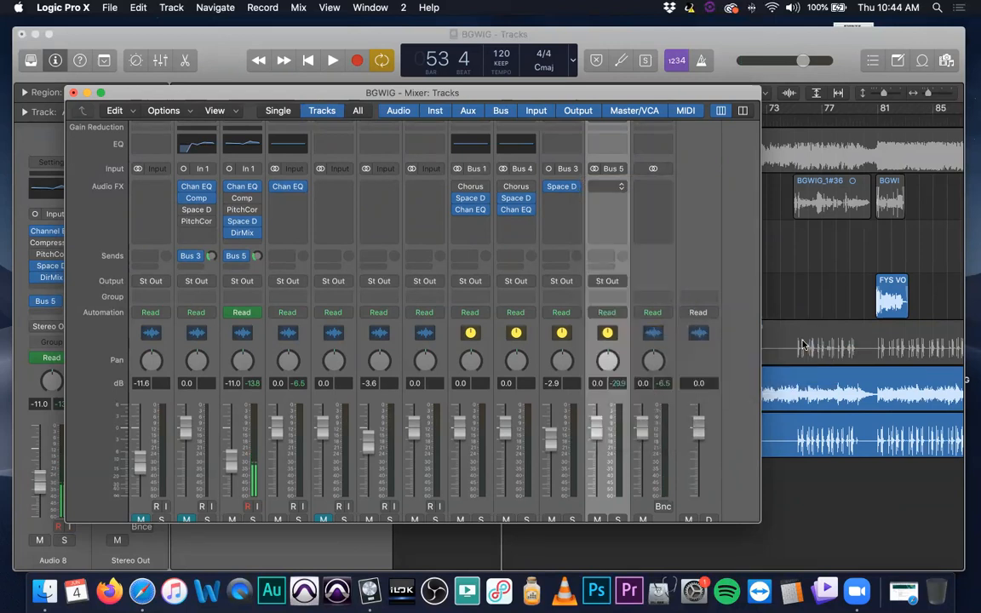
Close the Delay Designer window and select the plug-in's Stereo version for Aux 4's first effect slot
{"action": "left_click_drag", "start_coordinate": [622, 205], "coordinate": [500, 124]}
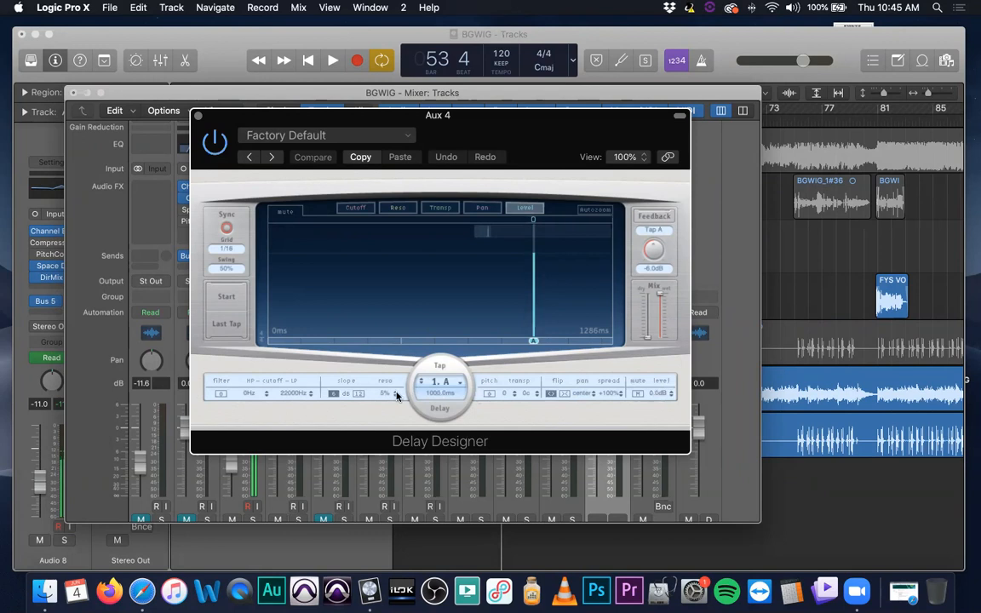
{"action": "left_click", "coordinate": [197, 118]}
{"action": "left_click", "coordinate": [620, 186]}
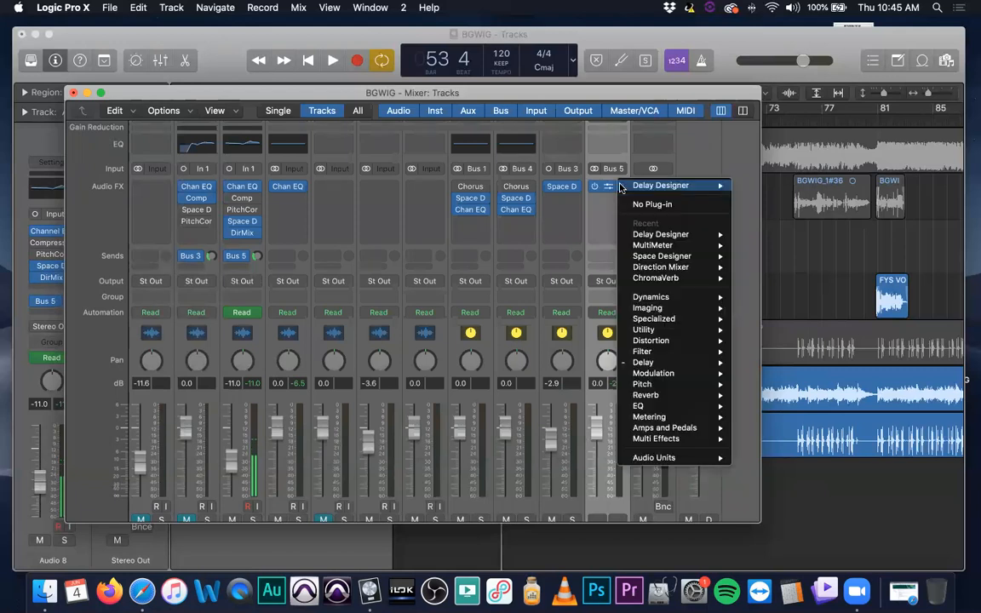
{"action": "mouse_move", "coordinate": [684, 352]}
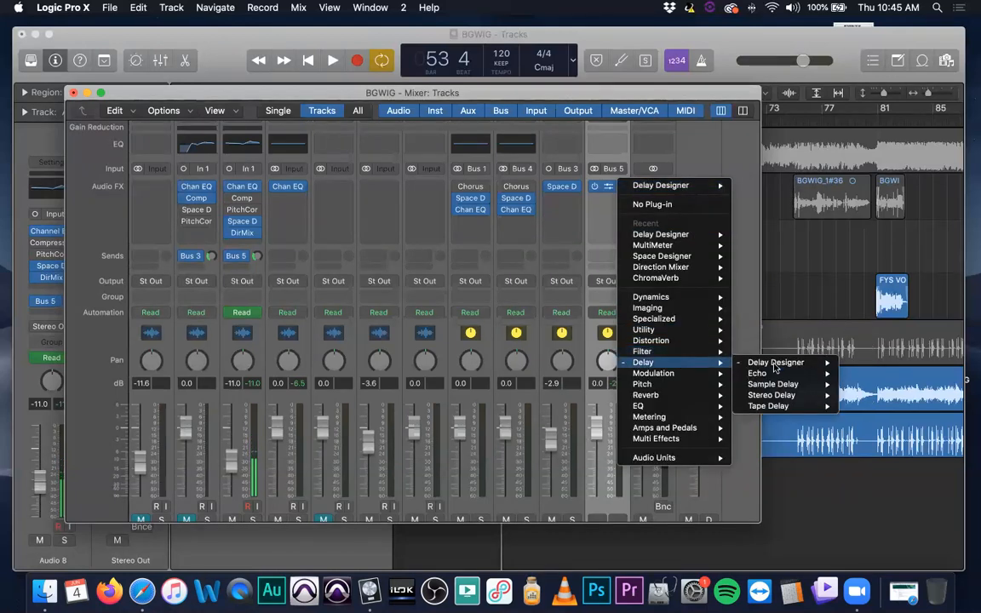
{"action": "mouse_move", "coordinate": [779, 362]}
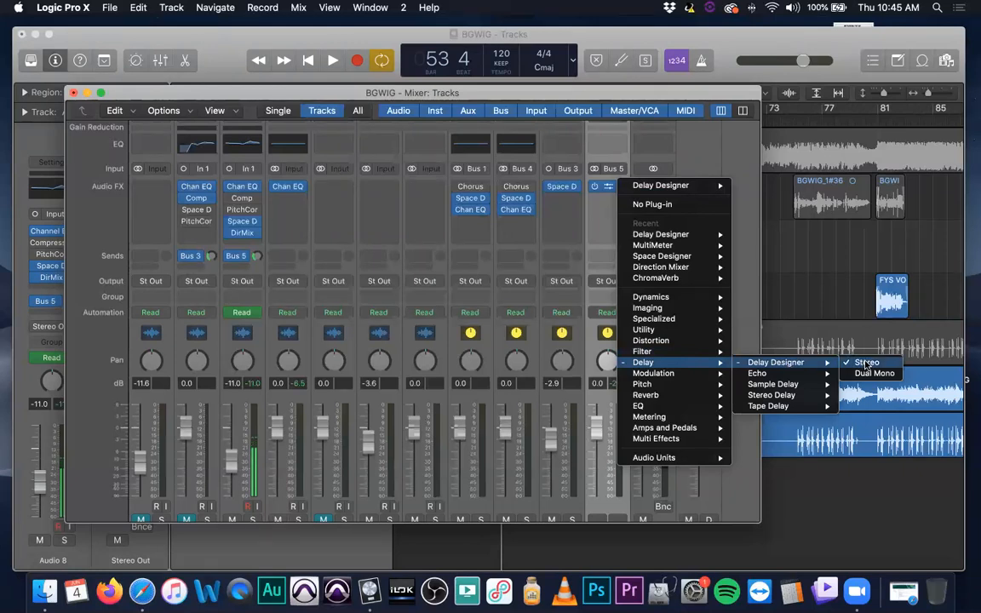
{"action": "left_click", "coordinate": [867, 364]}
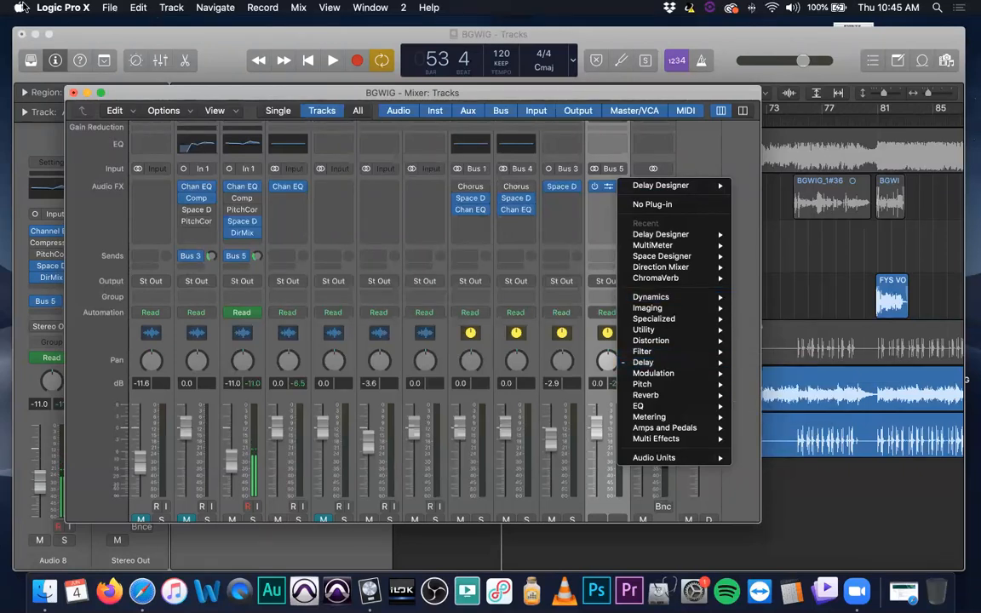
{"action": "left_click", "coordinate": [65, 8]}
{"action": "mouse_move", "coordinate": [95, 46]}
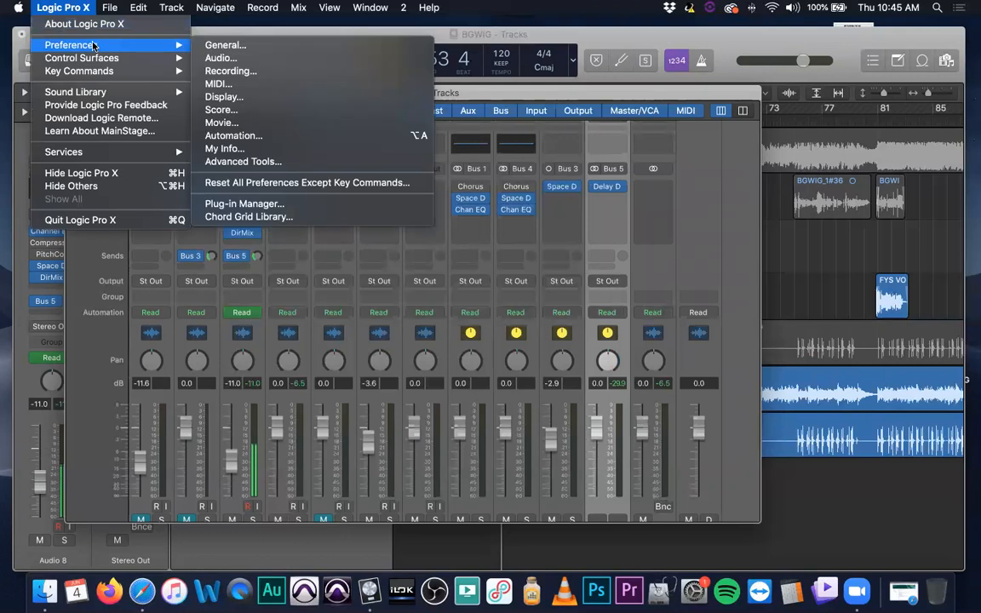
{"action": "mouse_move", "coordinate": [99, 89]}
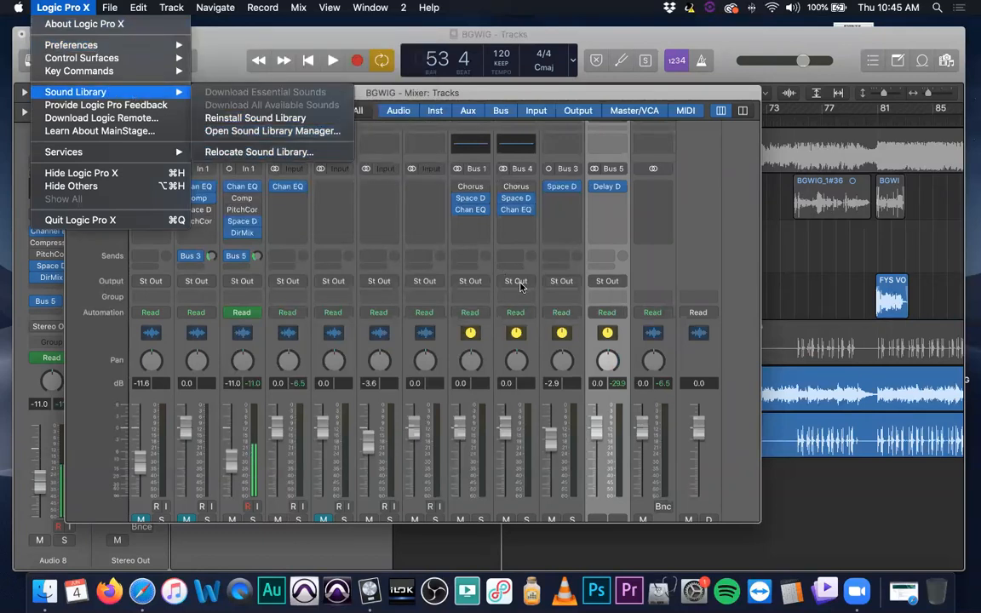
{"action": "left_click", "coordinate": [548, 296]}
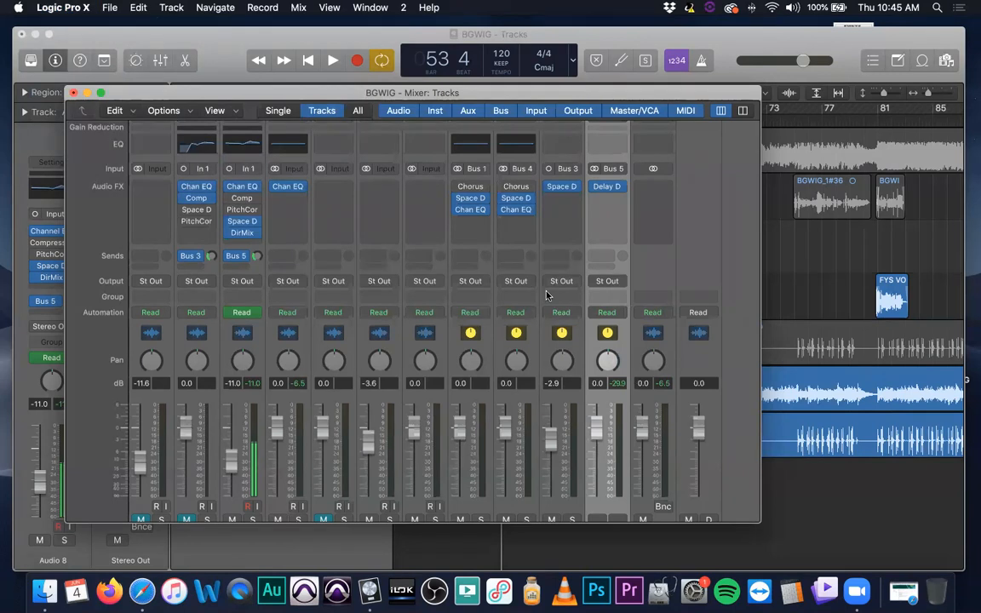
Replace Delay Designer with the stereo Space Designer reverb in Aux 4's first effect slot and close its window
{"action": "left_click", "coordinate": [620, 189]}
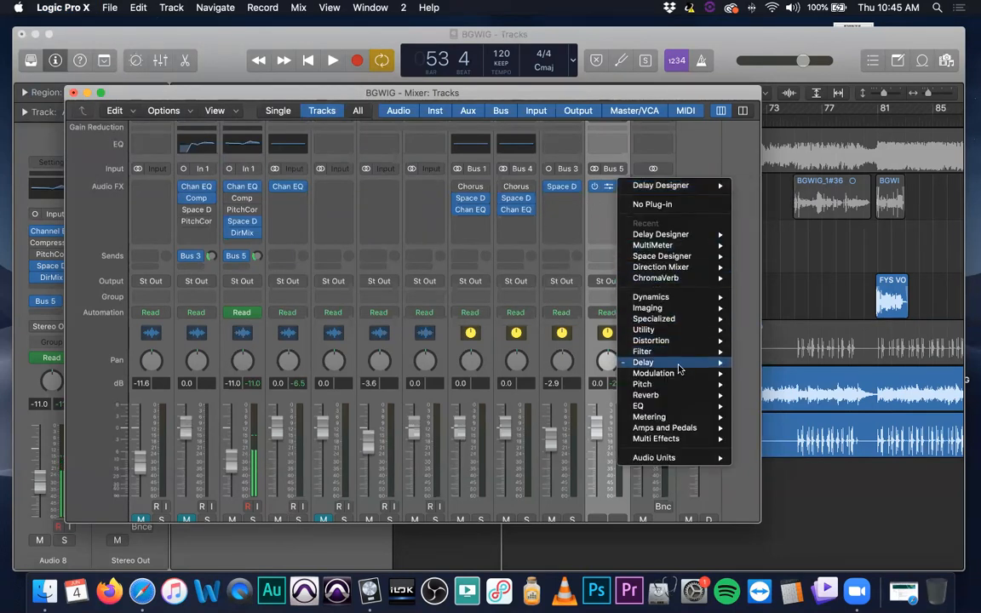
{"action": "mouse_move", "coordinate": [679, 369]}
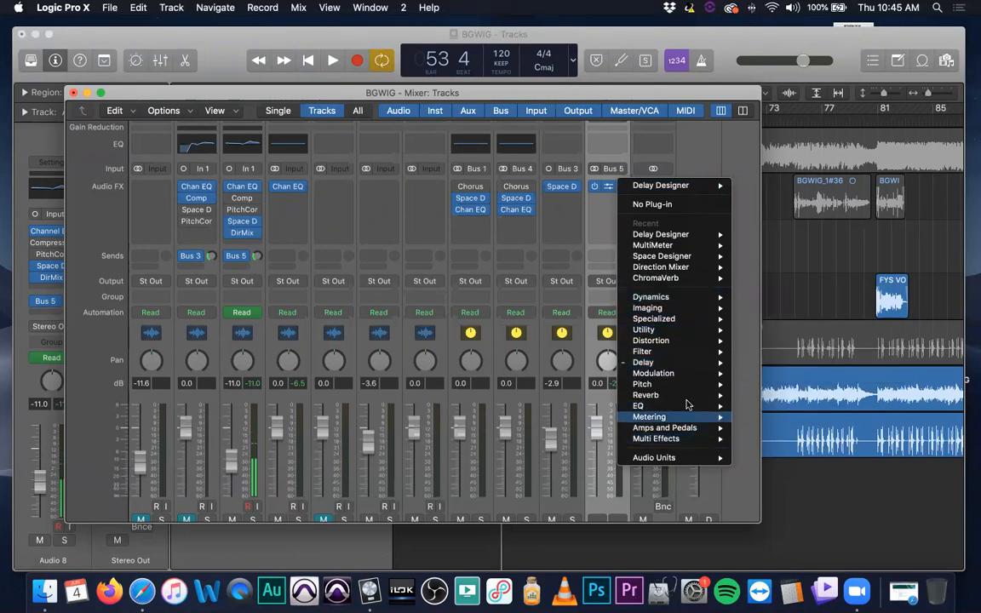
{"action": "mouse_move", "coordinate": [700, 397]}
{"action": "mouse_move", "coordinate": [814, 428]}
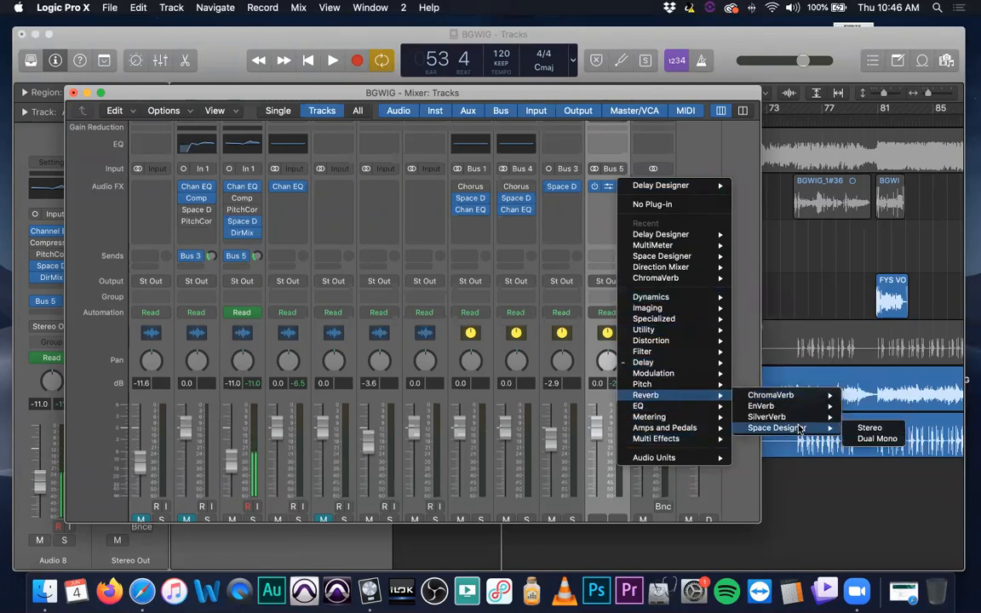
{"action": "left_click", "coordinate": [868, 430]}
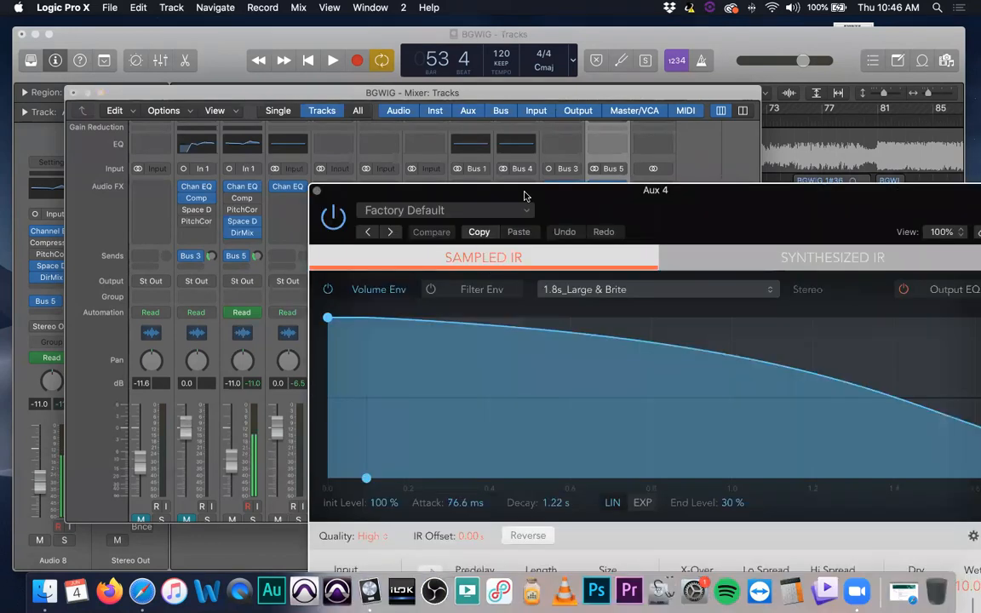
{"action": "left_click_drag", "start_coordinate": [472, 185], "coordinate": [230, 51]}
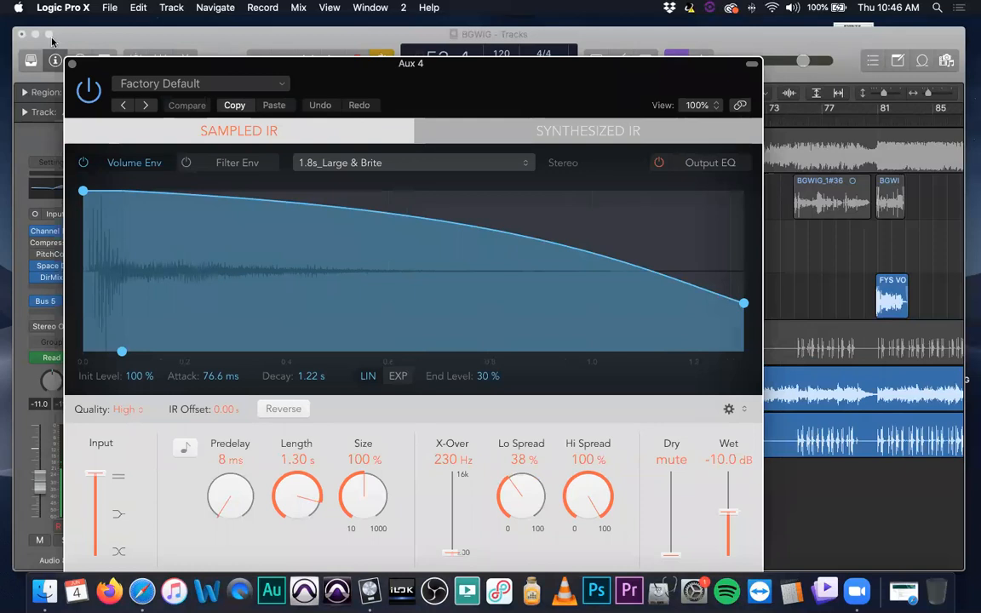
{"action": "left_click", "coordinate": [72, 66]}
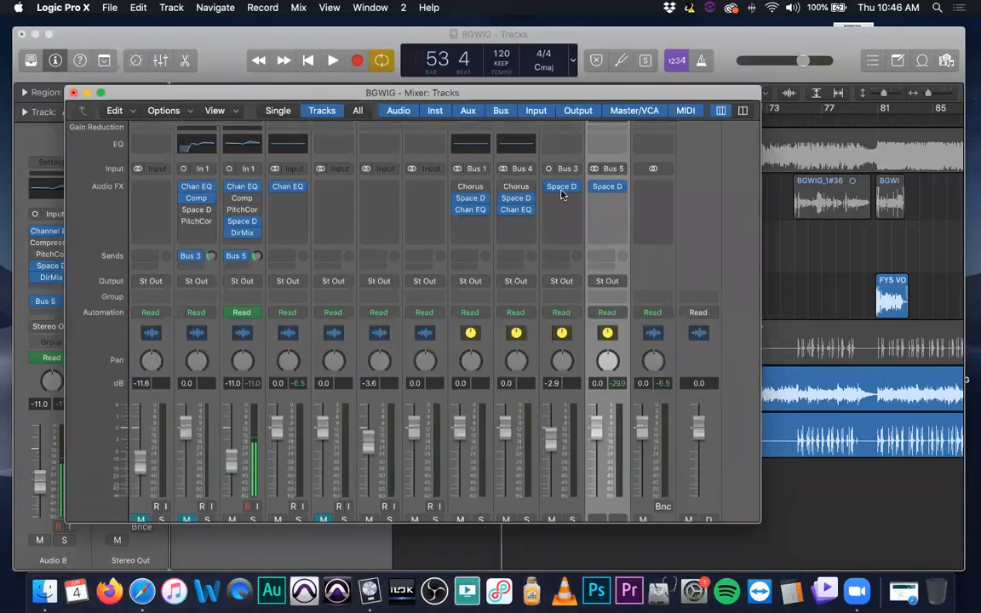
Remove Space Designer from Aux 4 and insert the stereo Phat FX multi-effect in the same slot
{"action": "left_click", "coordinate": [622, 191]}
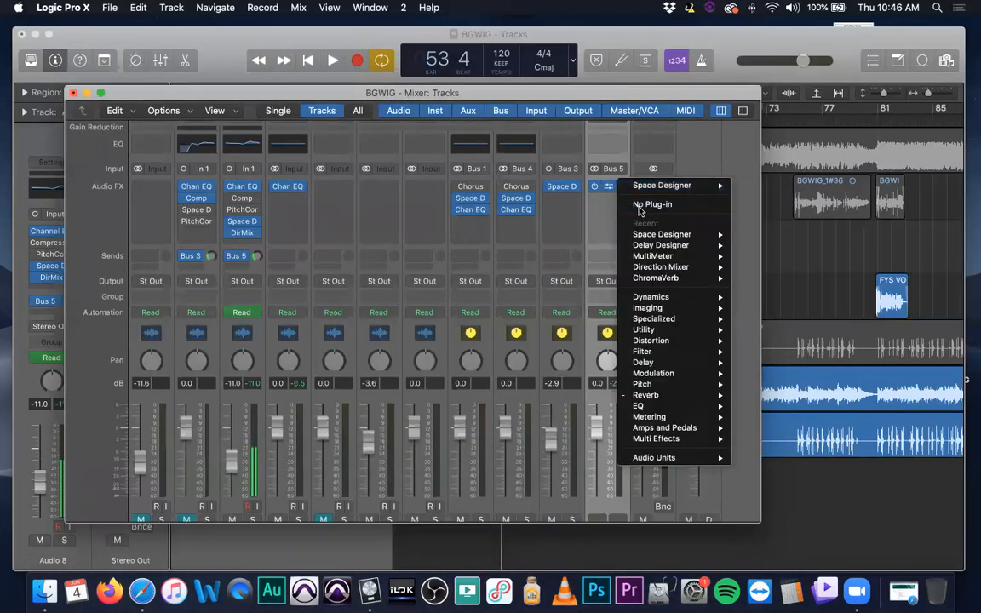
{"action": "left_click", "coordinate": [634, 202]}
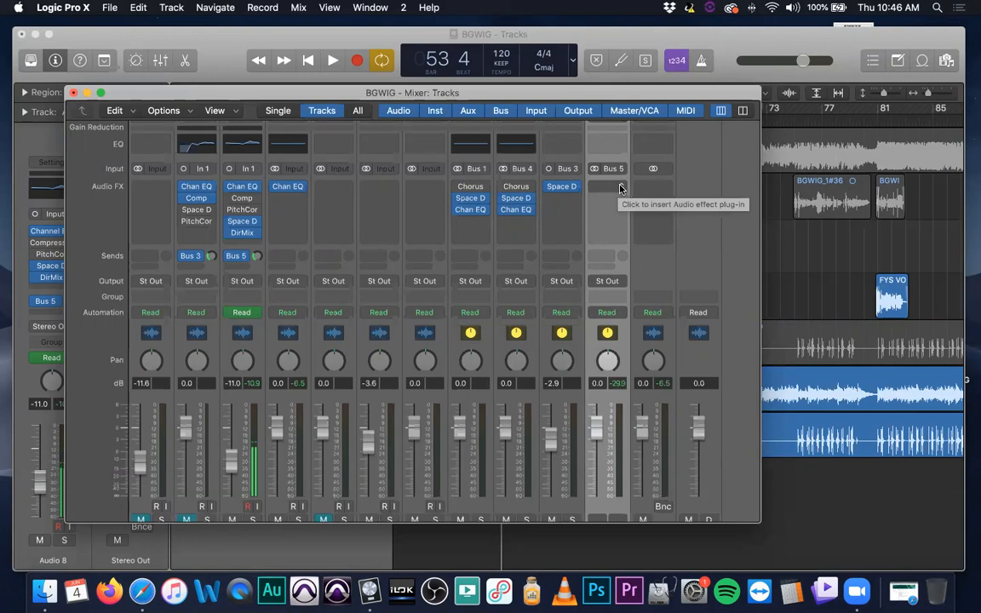
{"action": "left_click", "coordinate": [621, 189]}
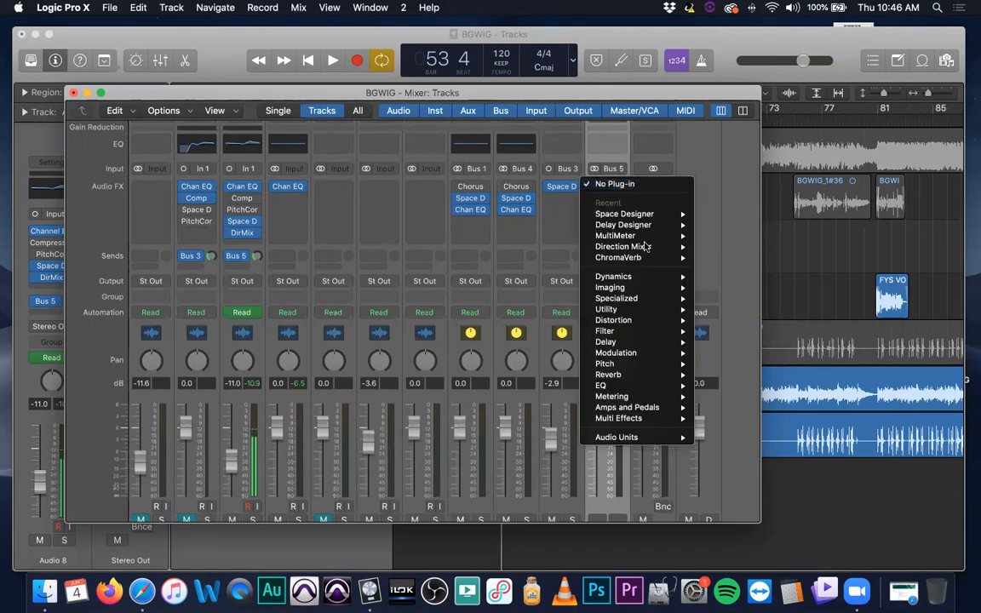
{"action": "mouse_move", "coordinate": [669, 419]}
{"action": "mouse_move", "coordinate": [734, 422]}
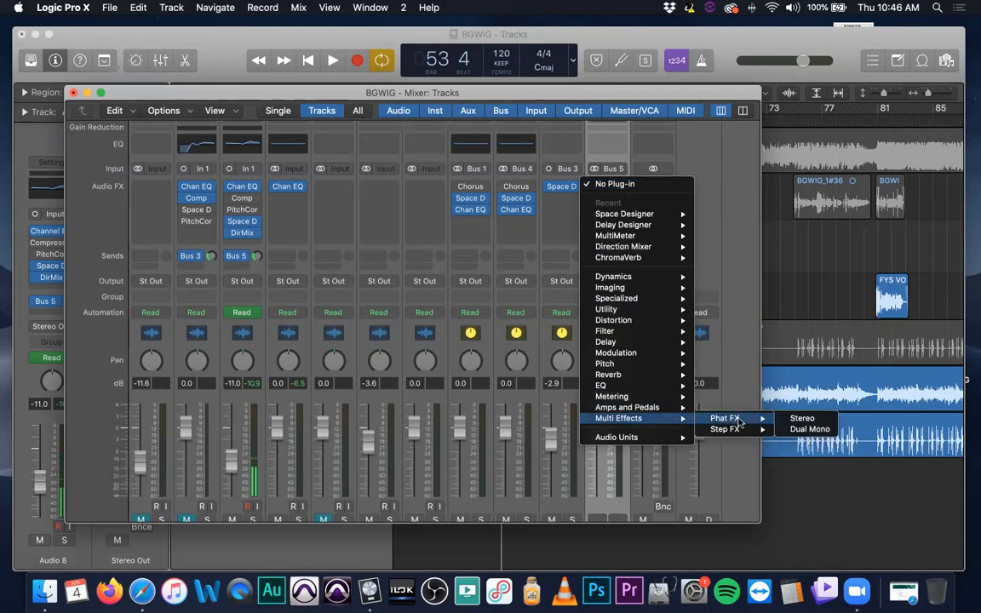
{"action": "left_click", "coordinate": [790, 419]}
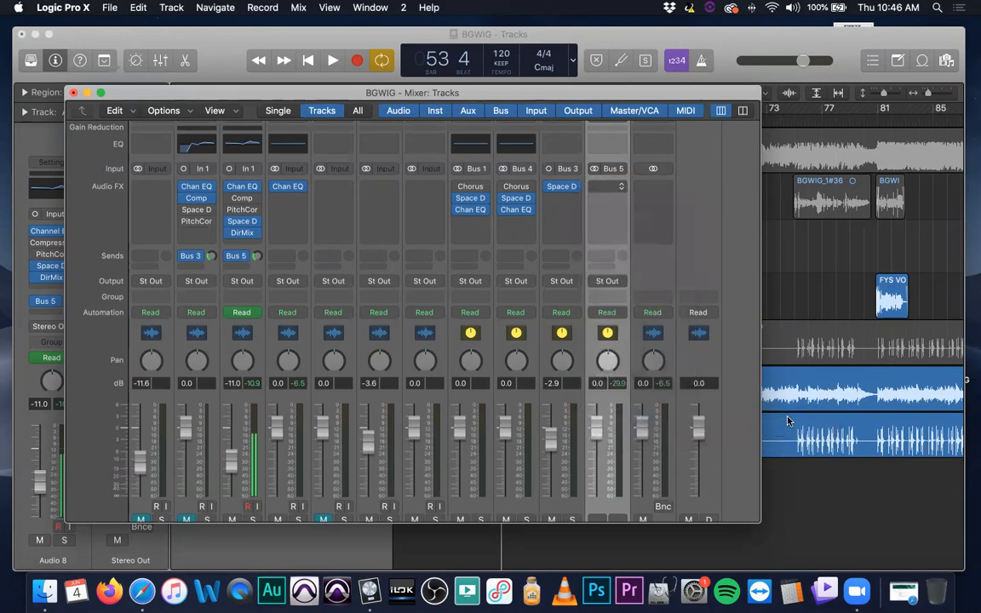
{"action": "left_click_drag", "start_coordinate": [630, 211], "coordinate": [343, 33]}
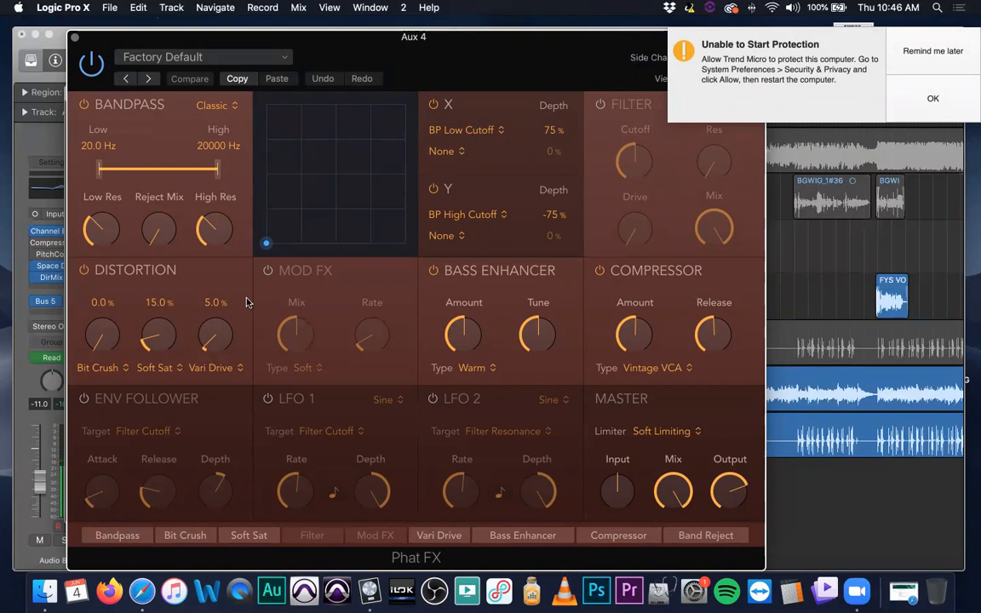
Browse the Soundtoys Audio Units plug-ins offered for Audio 8's next free effect slot, without inserting one
{"action": "left_click", "coordinate": [42, 285]}
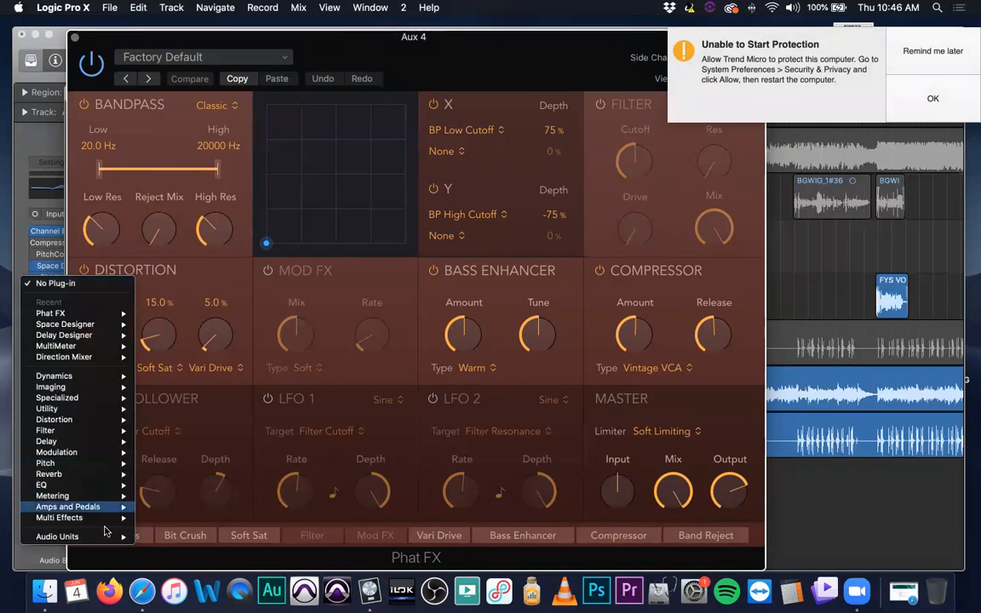
{"action": "mouse_move", "coordinate": [107, 536]}
{"action": "mouse_move", "coordinate": [175, 538]}
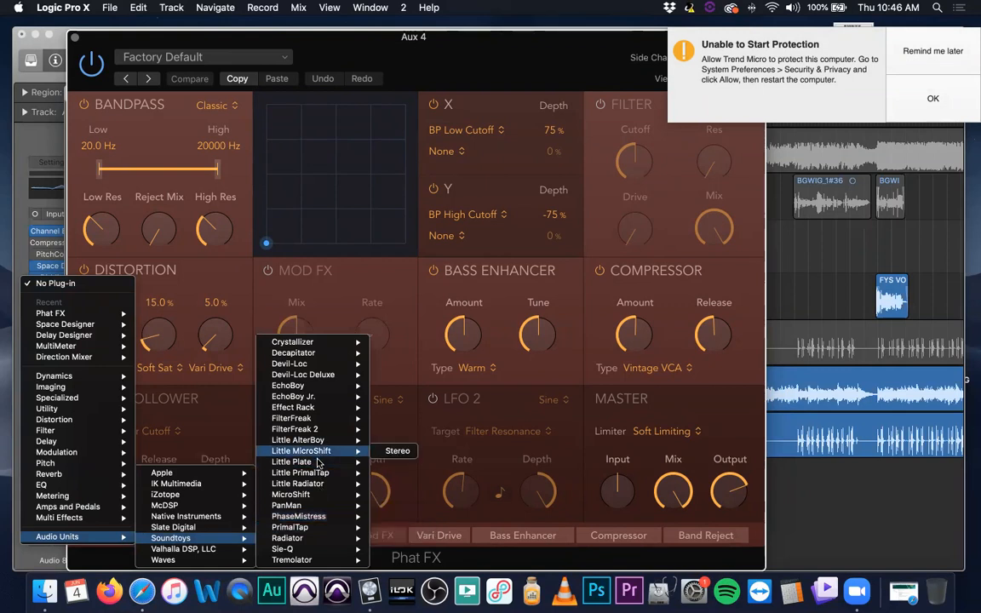
{"action": "mouse_move", "coordinate": [316, 366]}
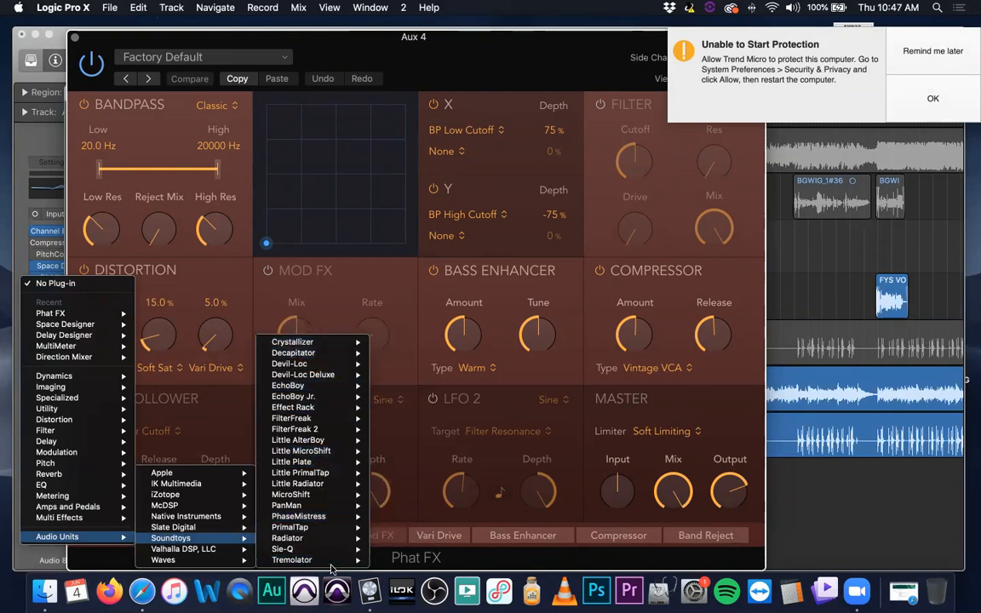
{"action": "mouse_move", "coordinate": [332, 555]}
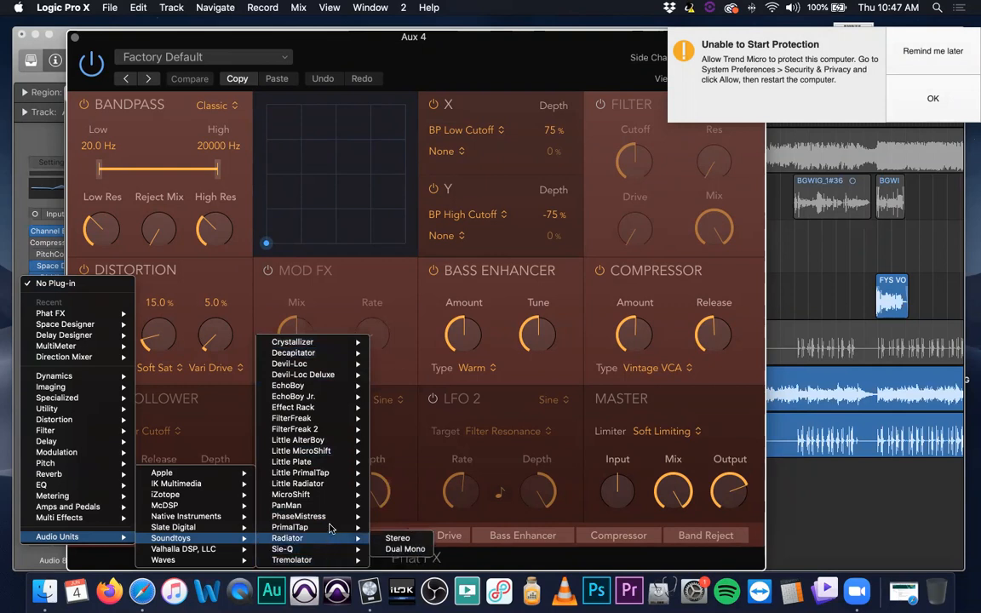
{"action": "mouse_move", "coordinate": [331, 528]}
{"action": "left_click", "coordinate": [358, 331]}
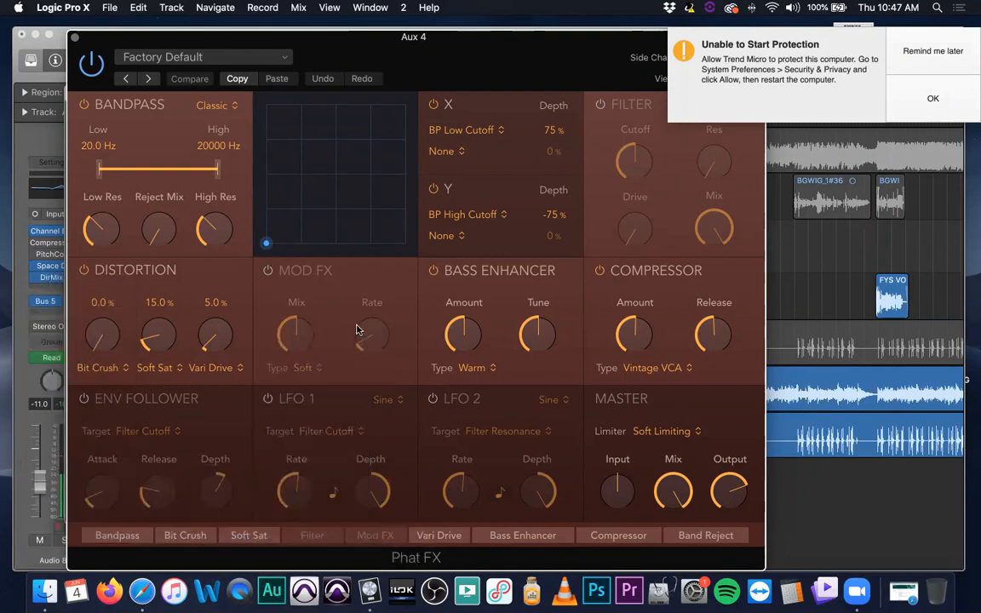
Postpone the Trend Micro protection alert and bring Aux 4's Phat FX window back to the front
{"action": "left_click_drag", "start_coordinate": [304, 37], "coordinate": [321, 31]}
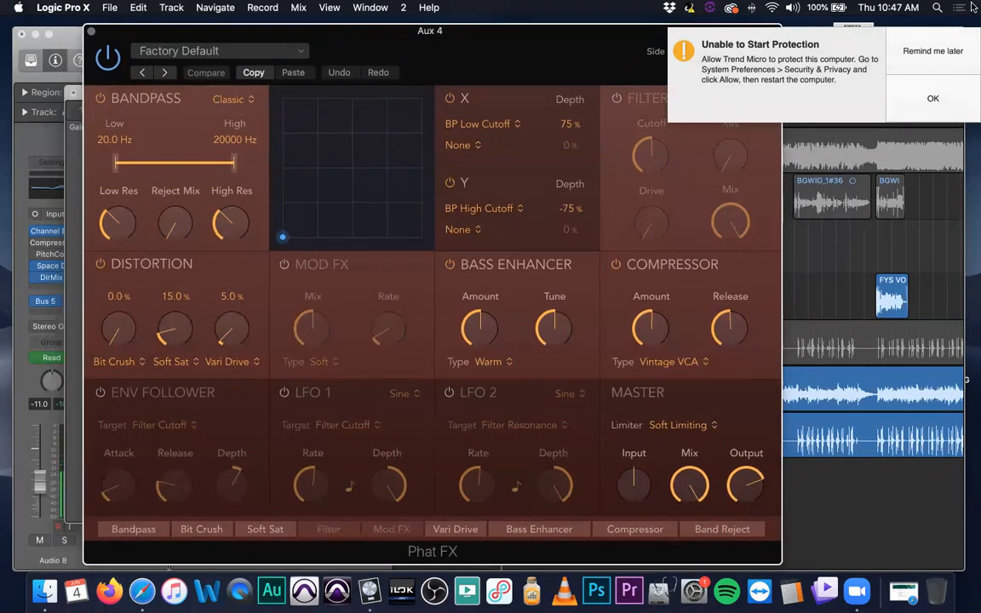
{"action": "left_click", "coordinate": [971, 52]}
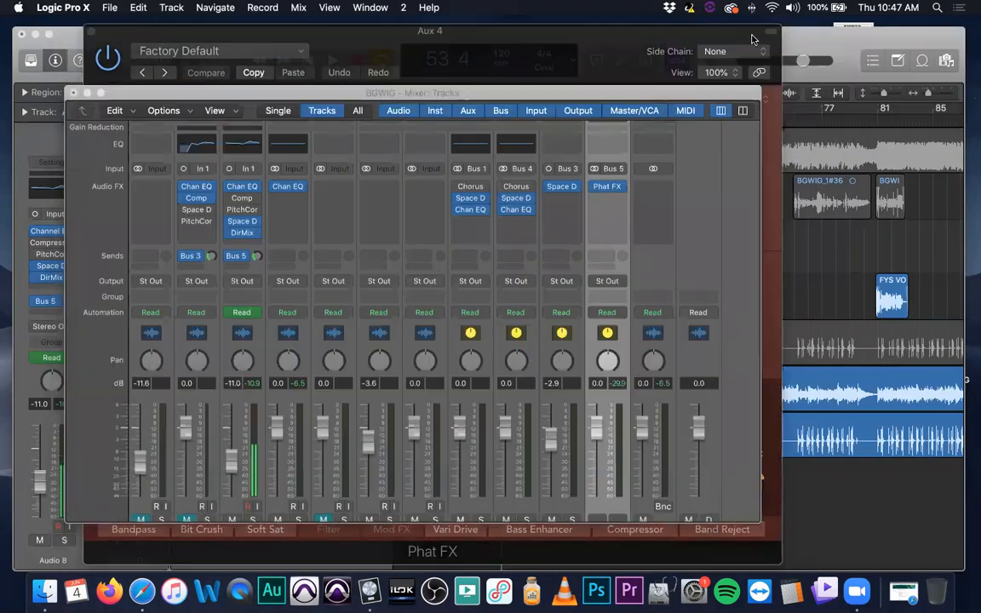
{"action": "left_click", "coordinate": [767, 166]}
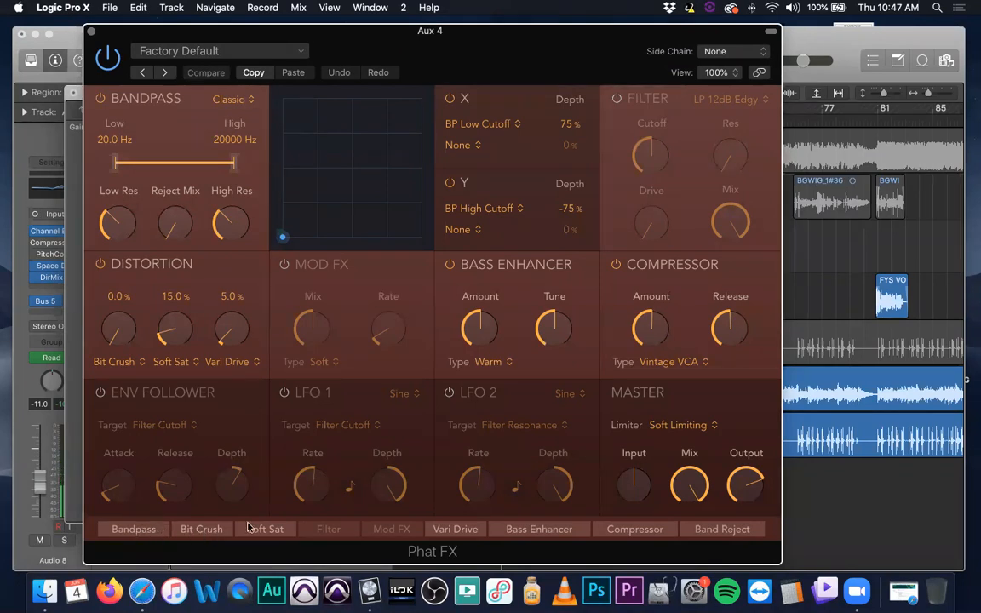
Switch off the Distortion, Bandpass and Bass Enhancer modules in Phat FX
{"action": "left_click", "coordinate": [100, 265]}
{"action": "left_click", "coordinate": [101, 99]}
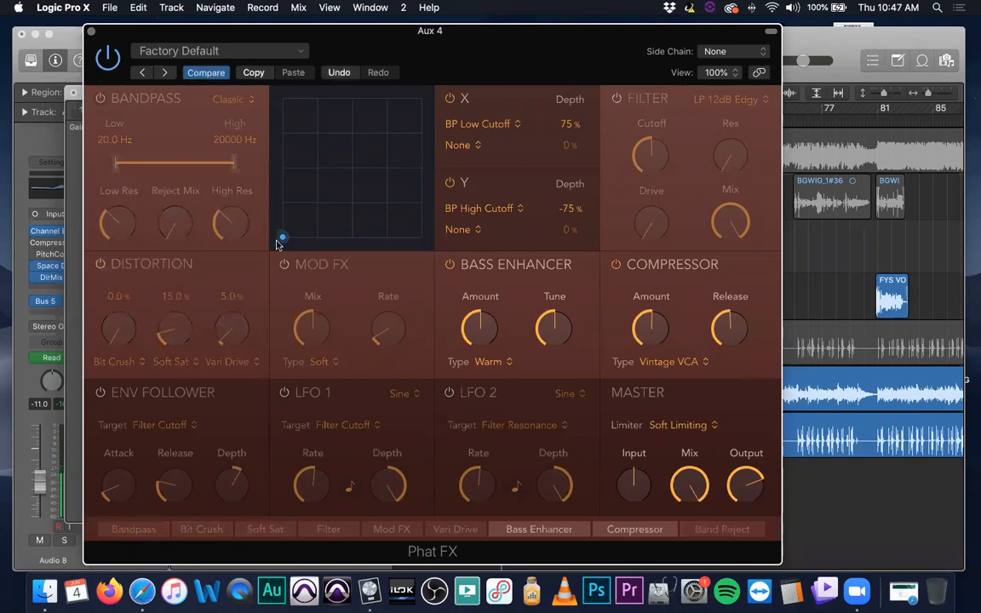
{"action": "left_click", "coordinate": [450, 265]}
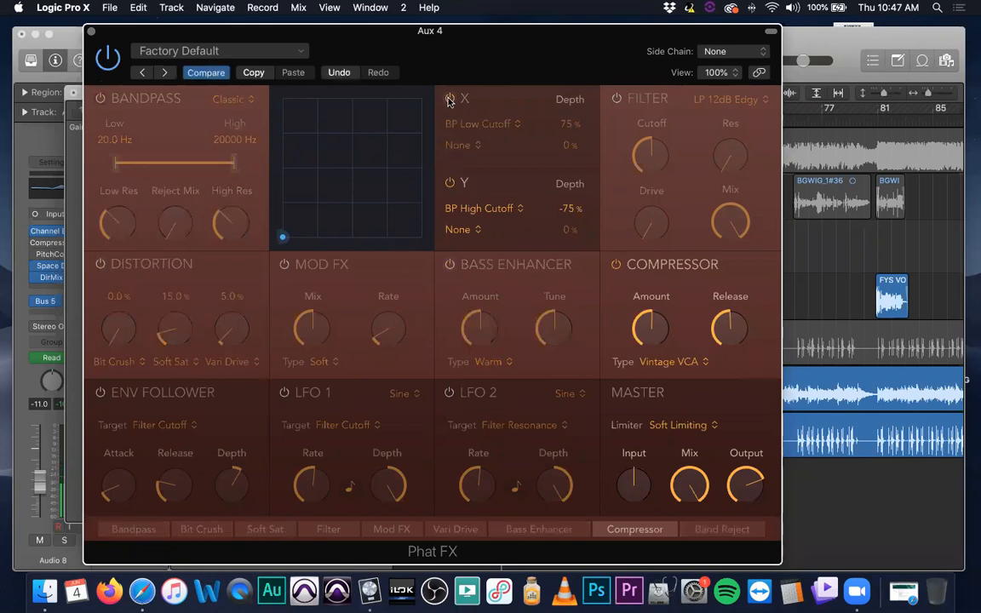
Switch the Distortion and Bandpass modules of Phat FX back on
{"action": "left_click", "coordinate": [101, 264]}
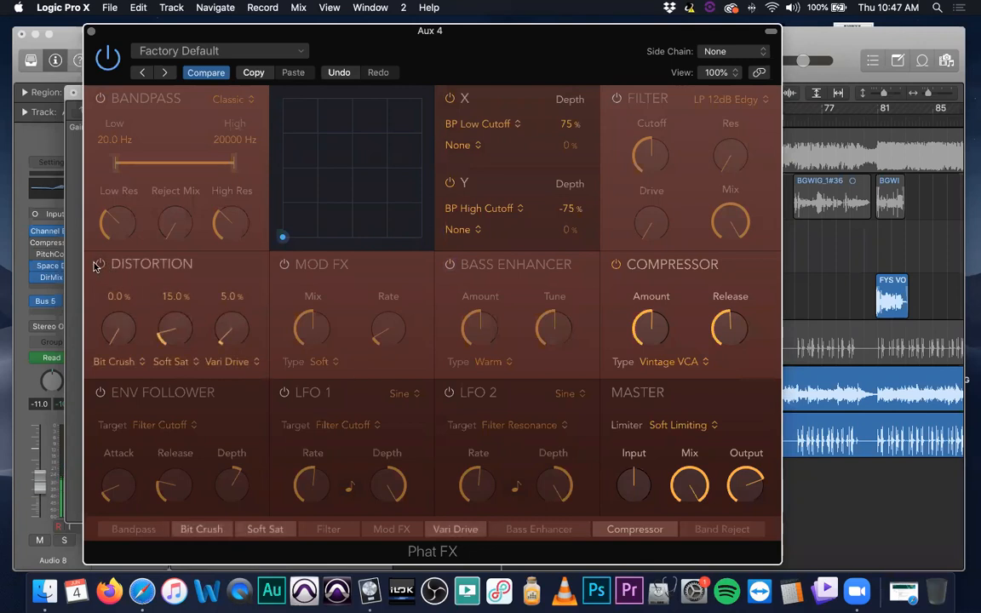
{"action": "left_click", "coordinate": [100, 99]}
{"action": "left_click_drag", "start_coordinate": [326, 38], "coordinate": [437, 44]}
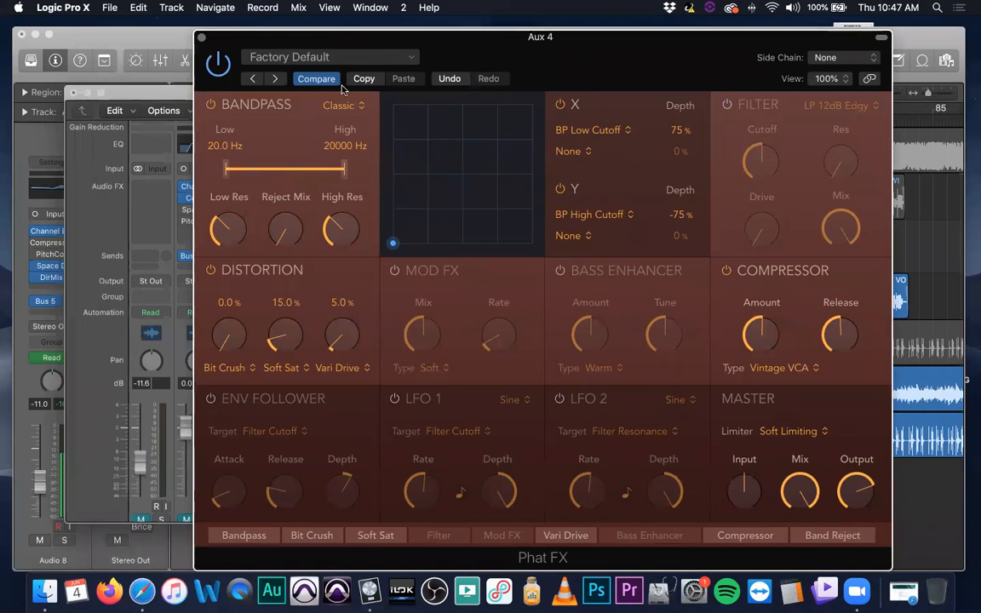
Close the Phat FX window and clear the plug-in from Aux 4's first effect slot
{"action": "left_click_drag", "start_coordinate": [335, 39], "coordinate": [506, 248]}
{"action": "left_click_drag", "start_coordinate": [606, 230], "coordinate": [752, 208]}
{"action": "left_click", "coordinate": [434, 211]}
{"action": "left_click", "coordinate": [621, 186]}
{"action": "left_click", "coordinate": [639, 205]}
Close the Mixer and delete the Audio 8 track together with its four regions
{"action": "scroll", "coordinate": [511, 379], "scroll_direction": "down", "scroll_amount": 2}
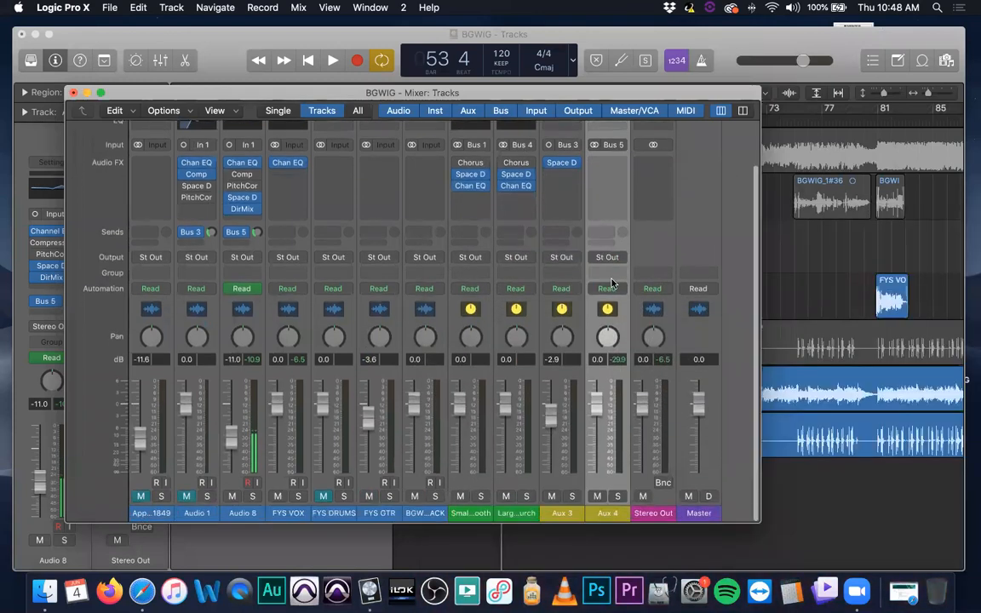
{"action": "left_click", "coordinate": [73, 92]}
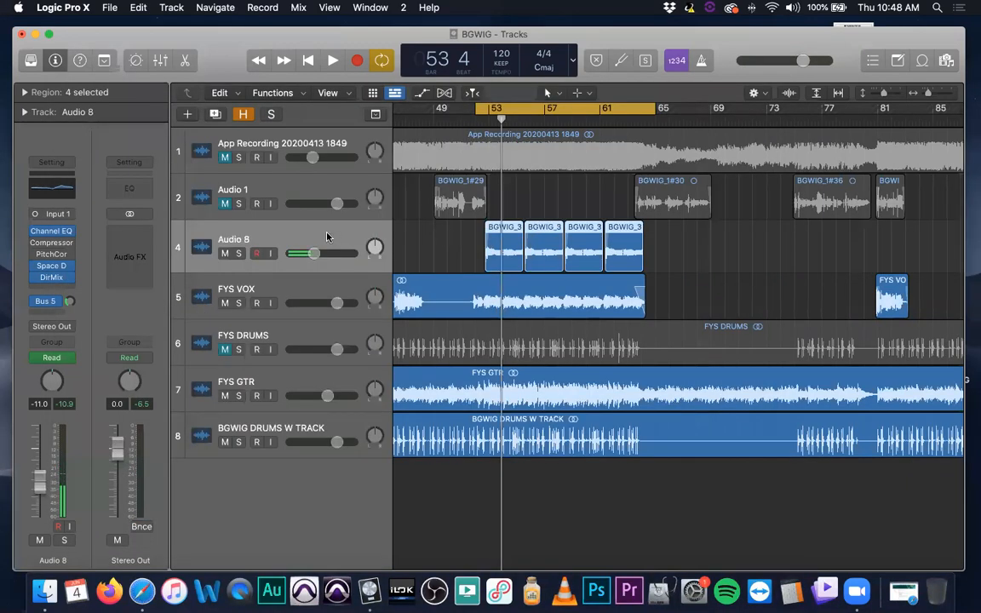
{"action": "key", "text": "super+BackSpace"}
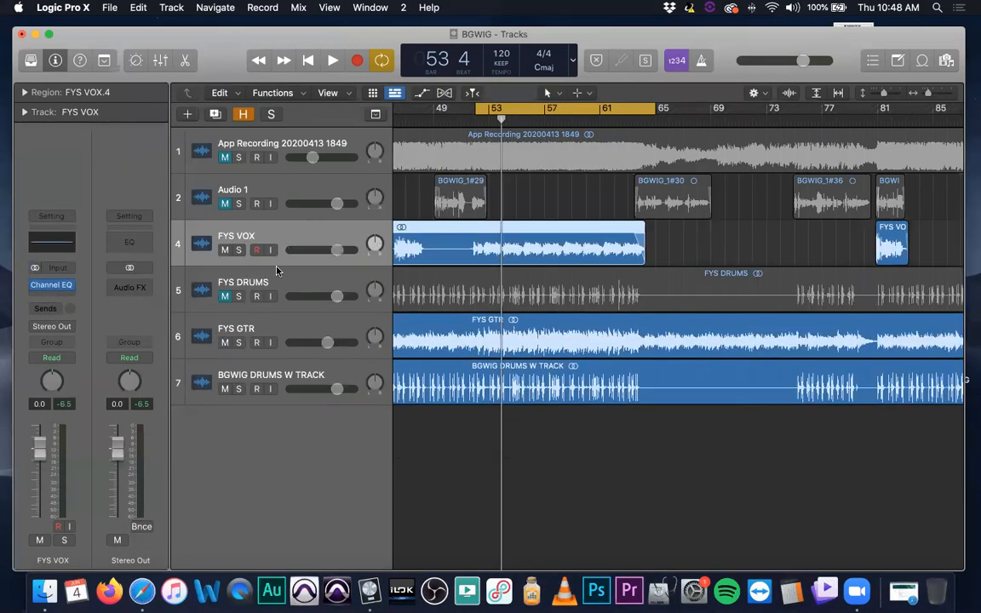
Reveal the hidden tracks, unmark Audio 3 as hidden, and hide the remaining marked tracks again
{"action": "key", "text": "h"}
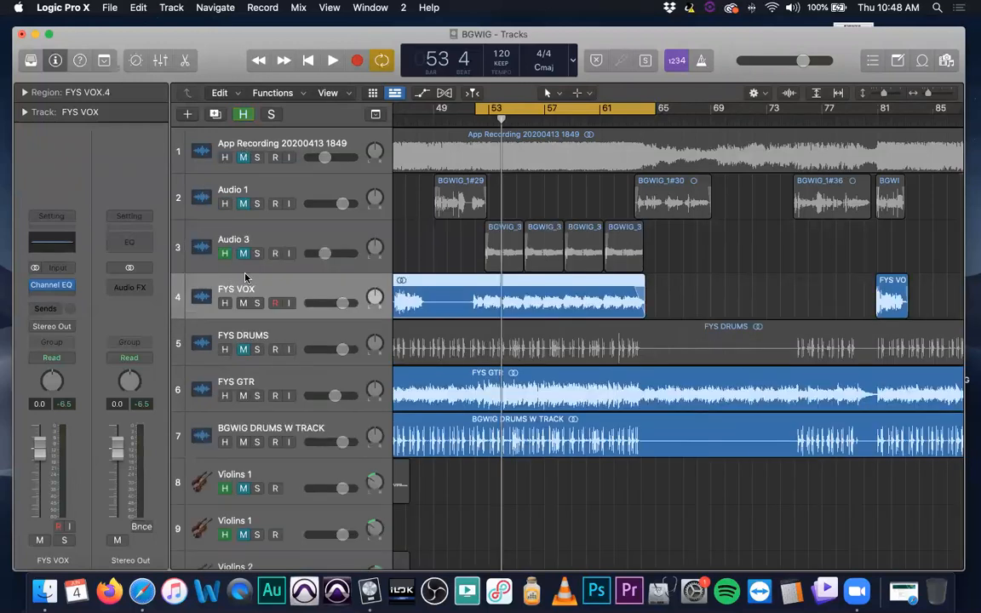
{"action": "left_click", "coordinate": [225, 254]}
{"action": "key", "text": "h"}
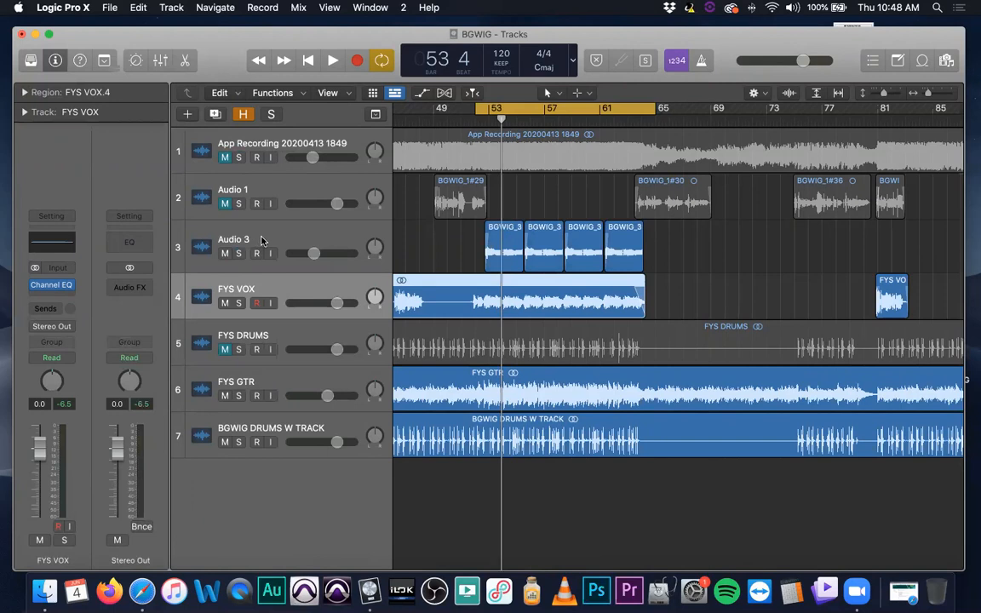
Delete the Aux 4 channel strip from the Mixer and close the Mixer
{"action": "key", "text": "super+2"}
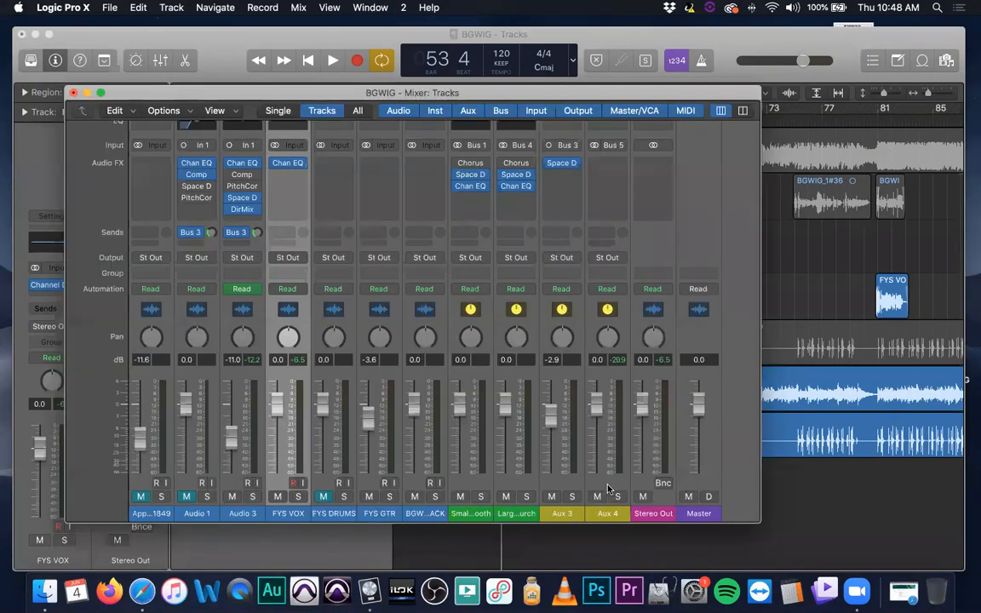
{"action": "left_click", "coordinate": [585, 374]}
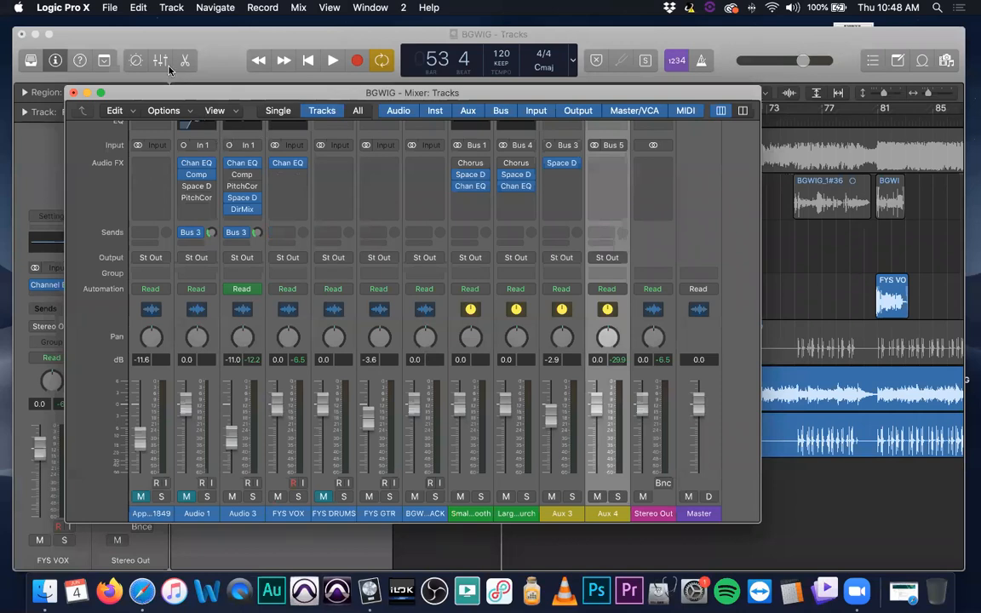
{"action": "left_click", "coordinate": [162, 109]}
{"action": "left_click", "coordinate": [117, 111]}
{"action": "left_click", "coordinate": [119, 111]}
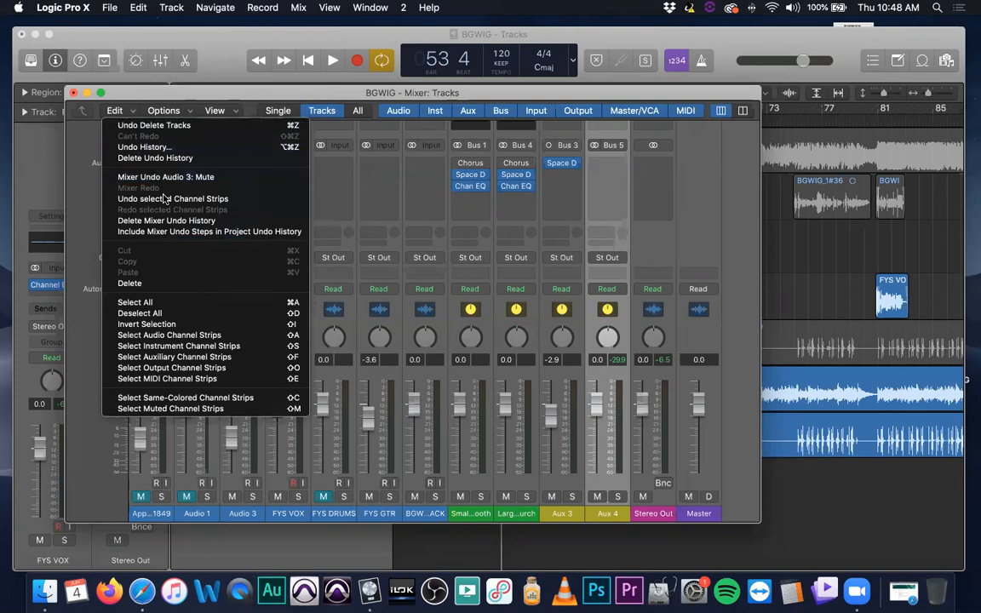
{"action": "left_click", "coordinate": [182, 288]}
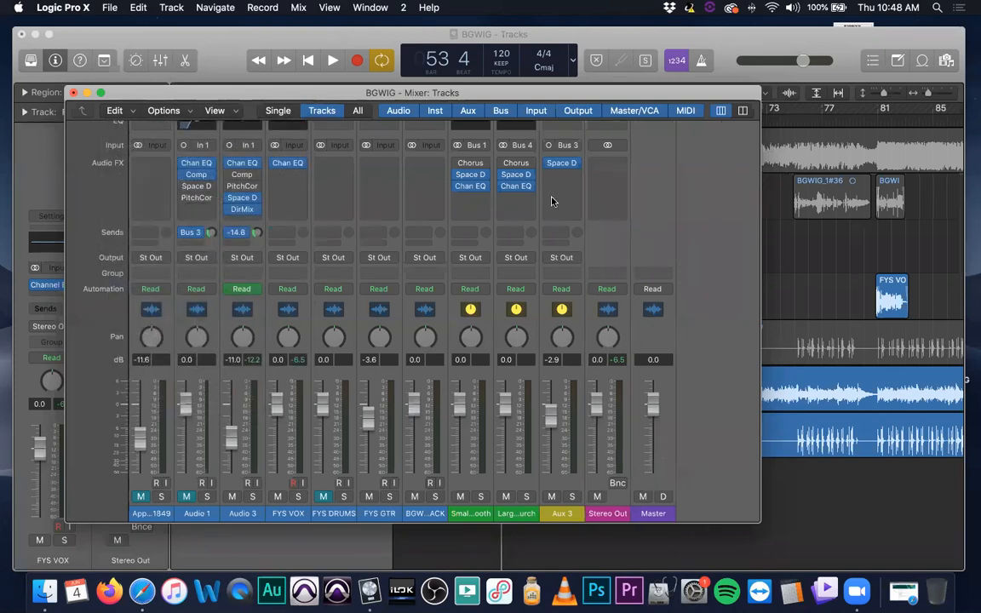
{"action": "left_click", "coordinate": [74, 92]}
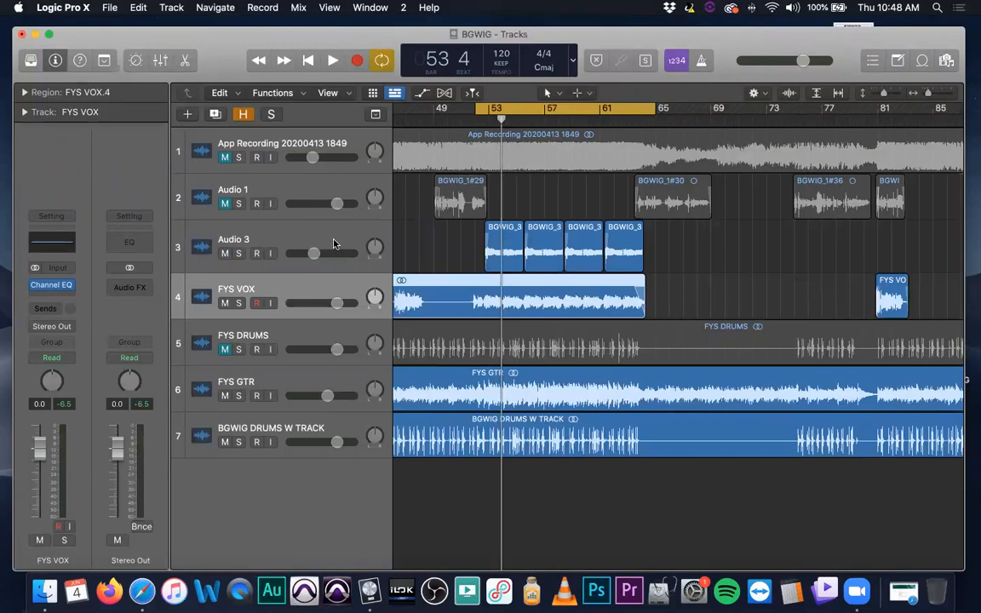
Insert a stereo Phat FX multi-effect in the next free effect slot of the Audio 3 track
{"action": "left_click", "coordinate": [290, 225]}
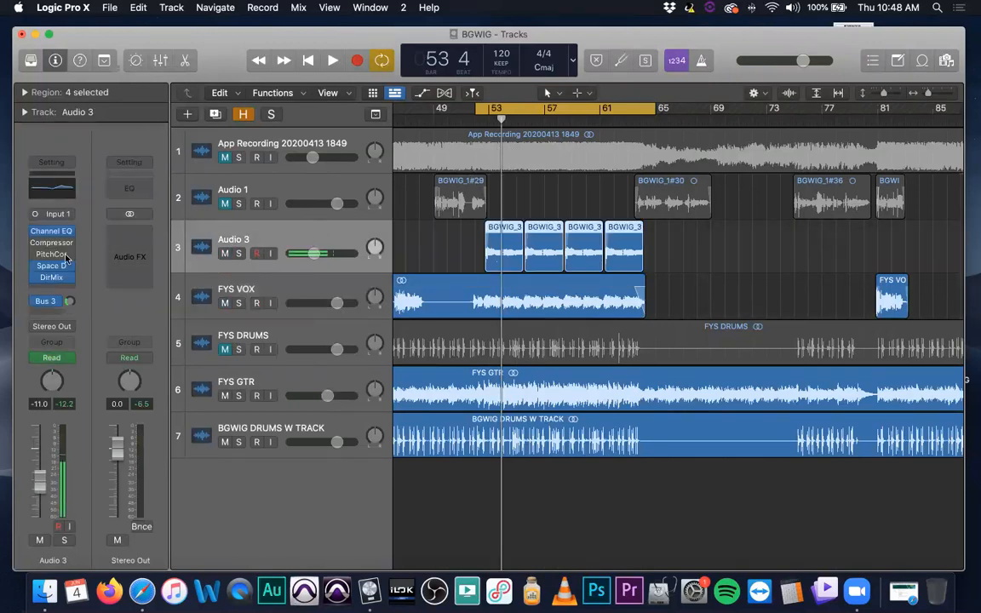
{"action": "mouse_move", "coordinate": [35, 267]}
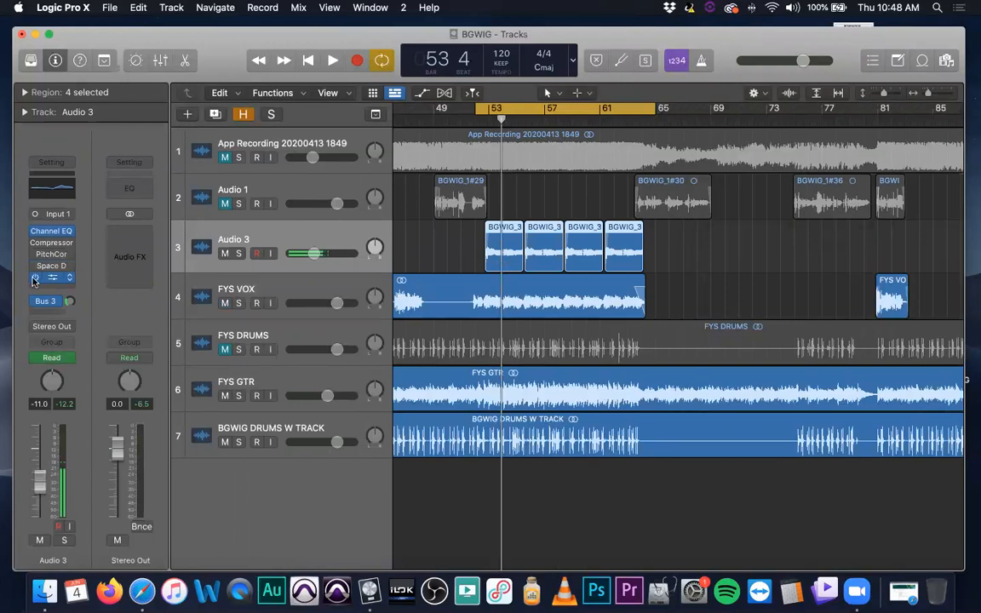
{"action": "left_click", "coordinate": [71, 278]}
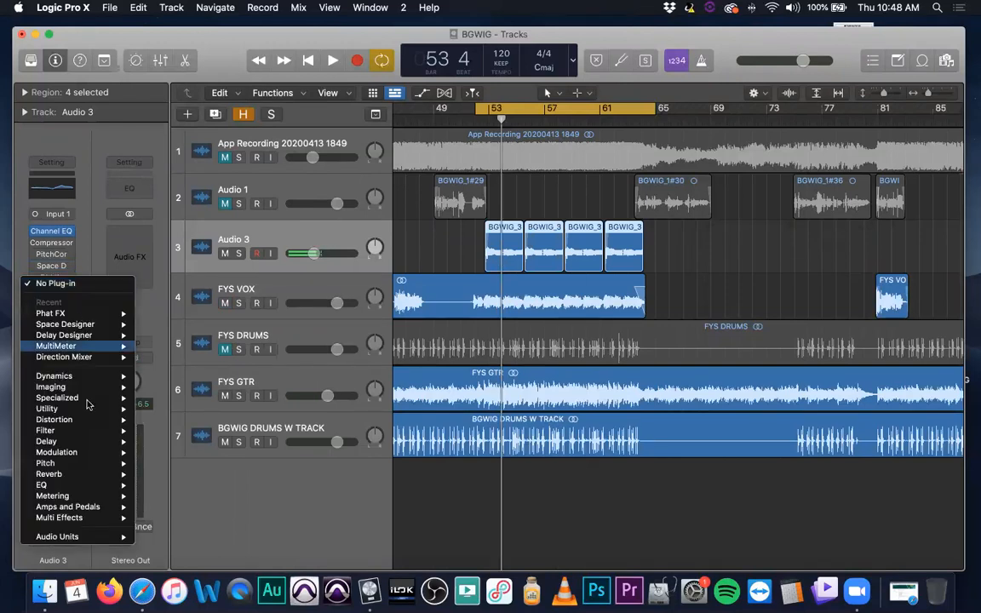
{"action": "mouse_move", "coordinate": [85, 518]}
{"action": "mouse_move", "coordinate": [198, 519]}
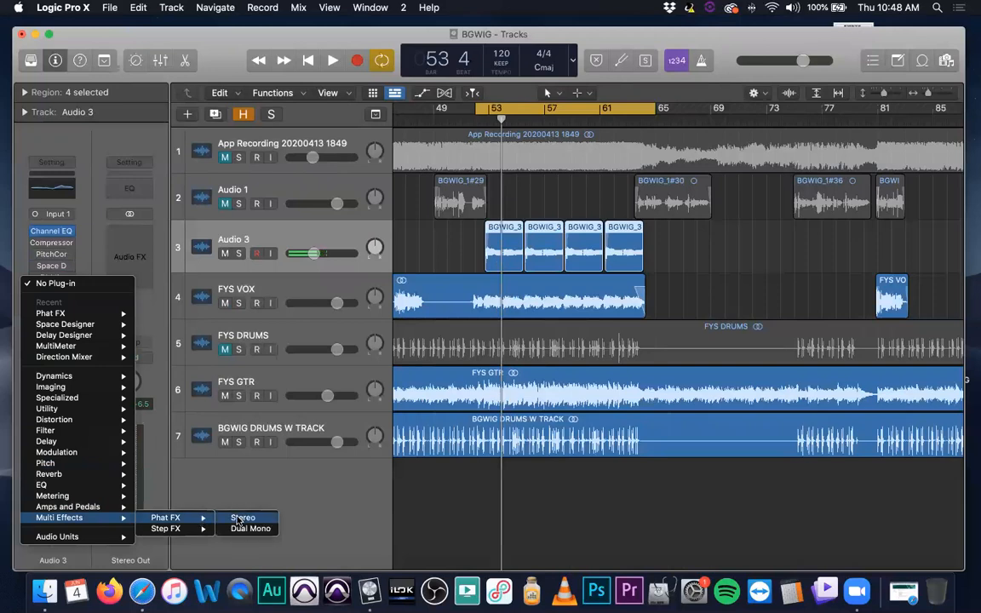
{"action": "left_click", "coordinate": [239, 519]}
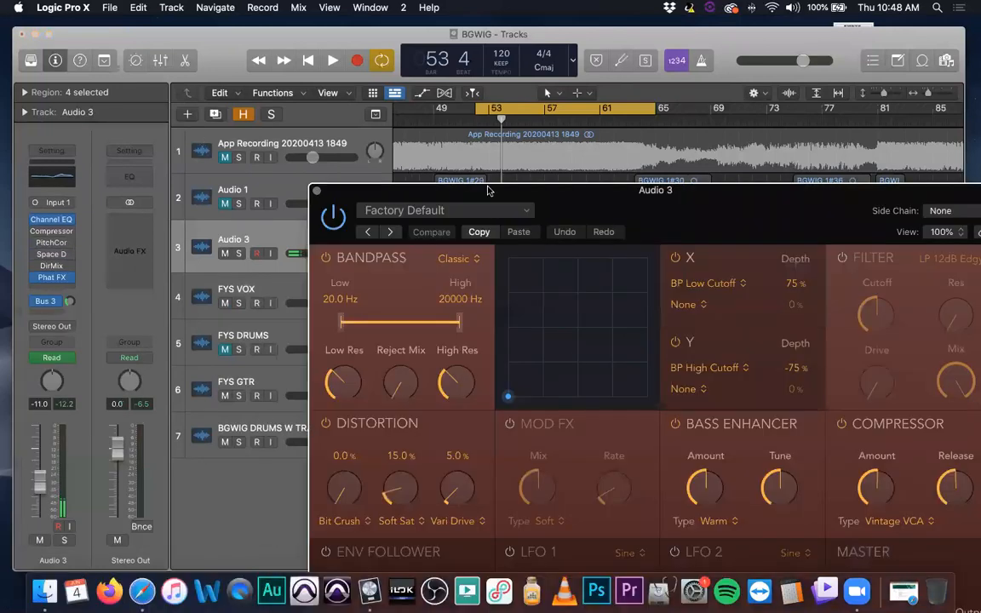
{"action": "left_click_drag", "start_coordinate": [477, 191], "coordinate": [297, 73]}
Load the AM Zapper synth preset in Phat FX and position the plug-in window so all its modules are visible
{"action": "left_click", "coordinate": [297, 81]}
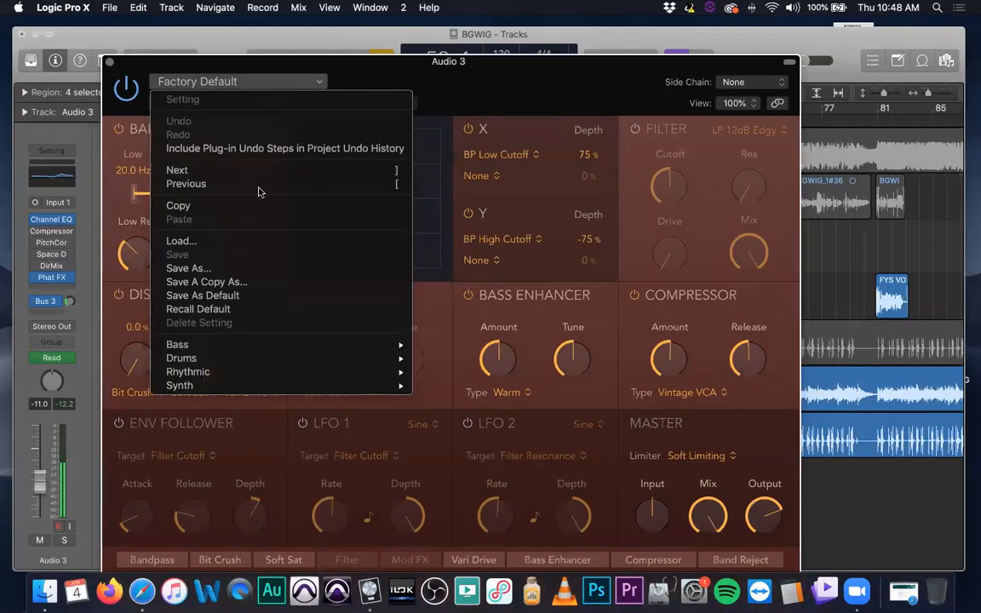
{"action": "mouse_move", "coordinate": [289, 353]}
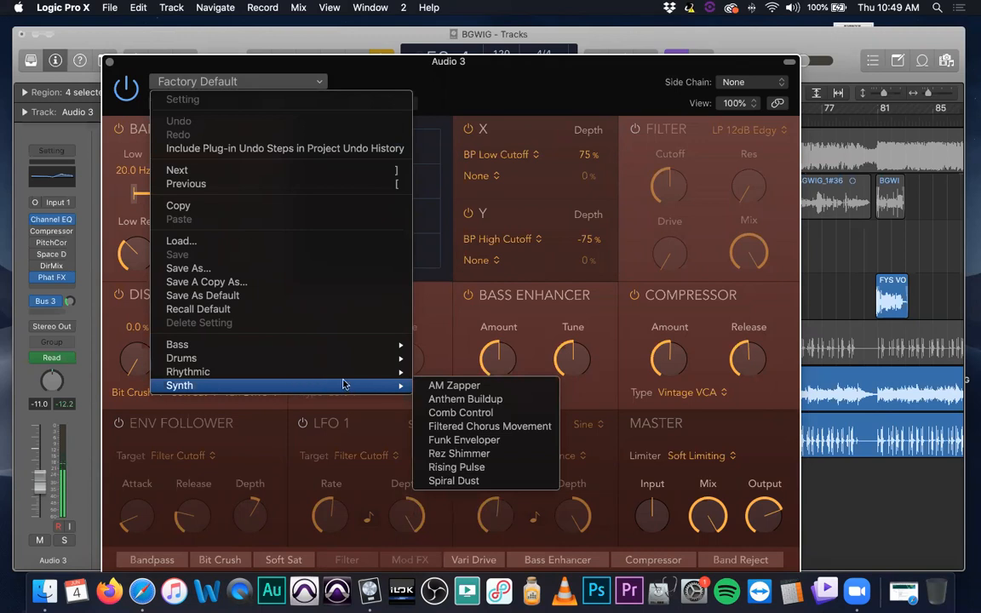
{"action": "left_click", "coordinate": [471, 388]}
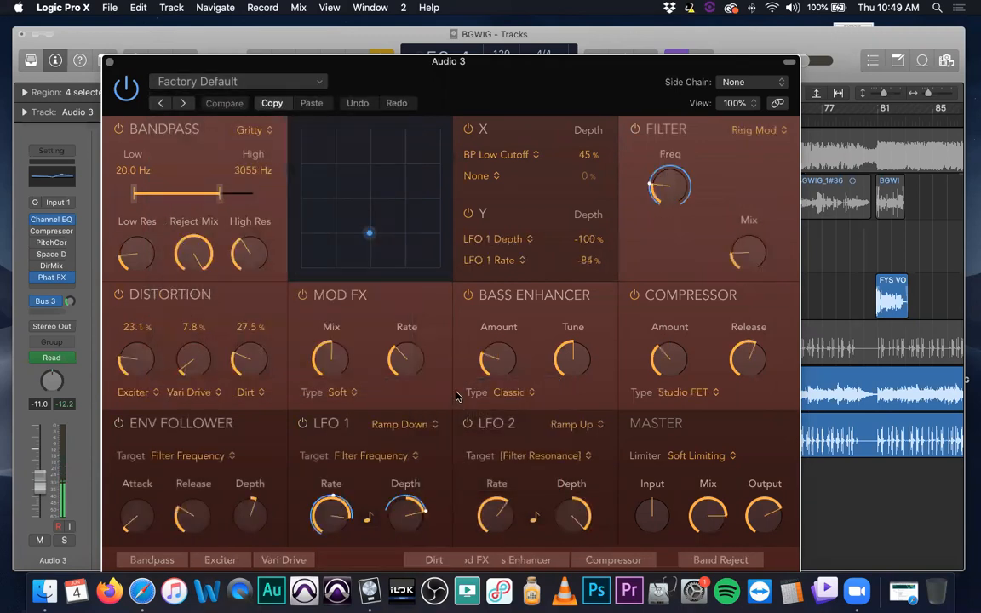
{"action": "left_click_drag", "start_coordinate": [591, 102], "coordinate": [732, 78]}
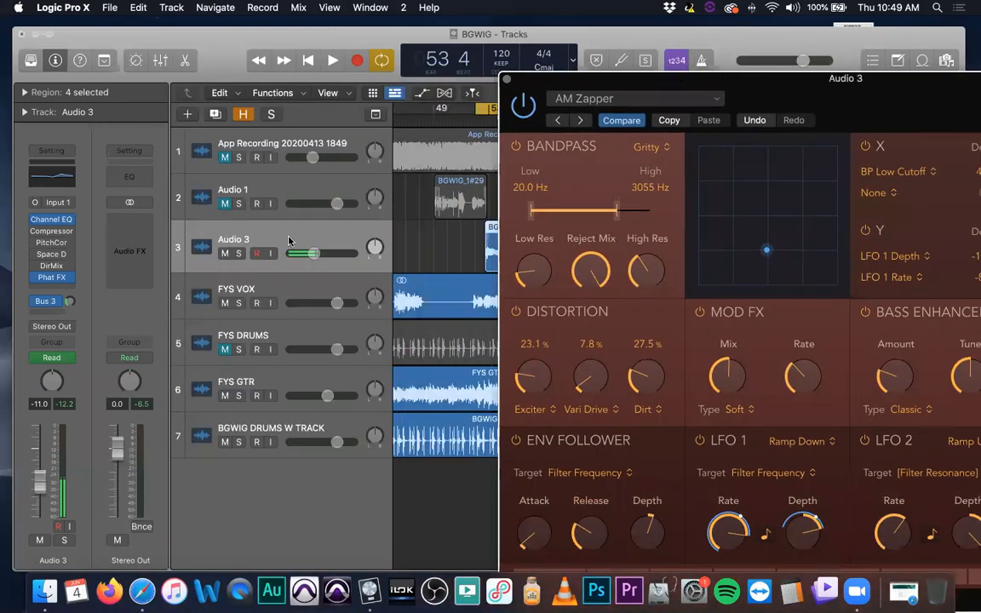
{"action": "left_click_drag", "start_coordinate": [602, 81], "coordinate": [233, 26]}
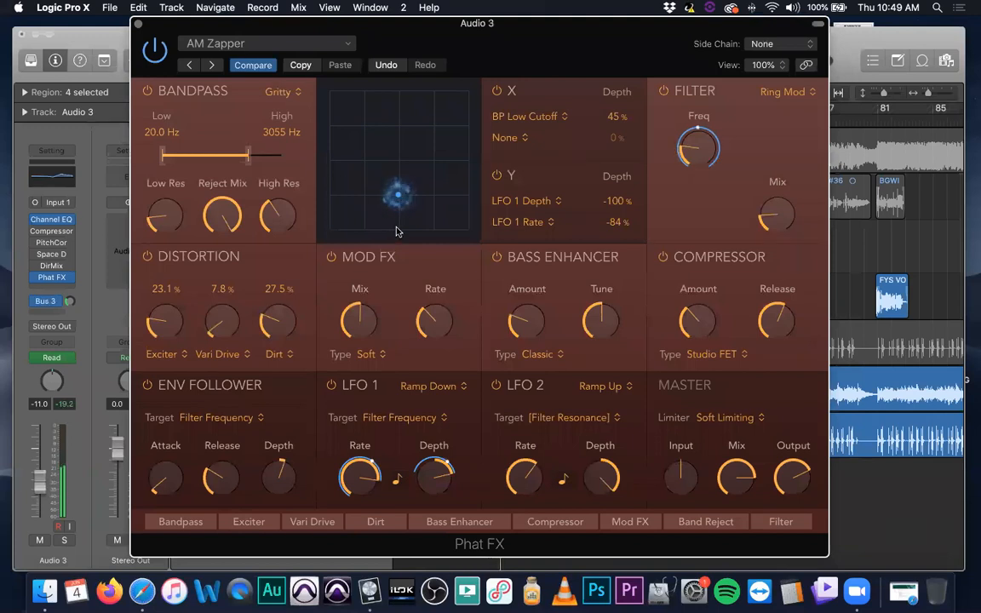
Move the XY pad point of the AM Zapper preset toward the pad's lower-right corner and raise the Filter frequency
{"action": "left_click_drag", "start_coordinate": [396, 207], "coordinate": [444, 219]}
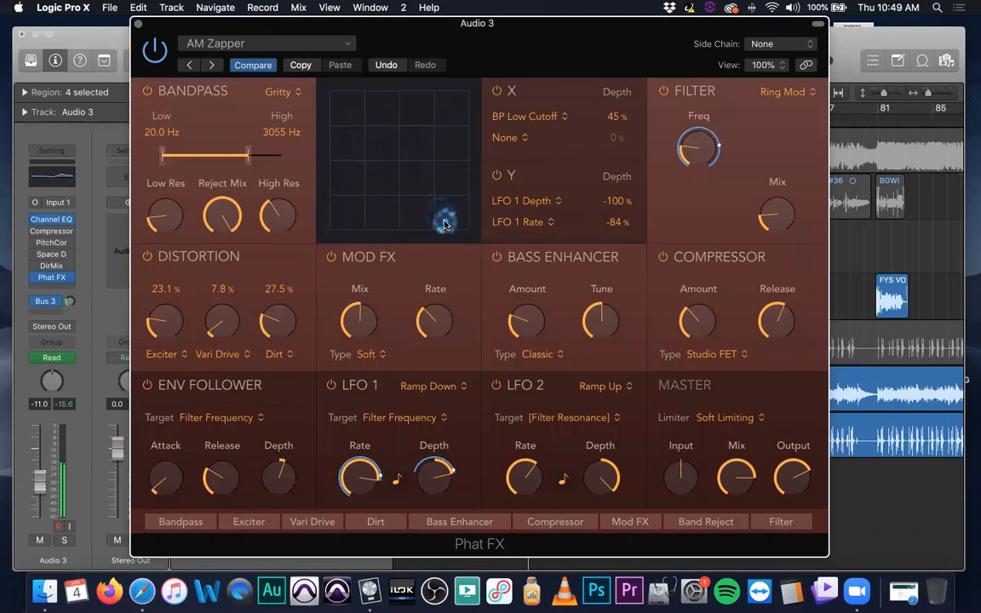
{"action": "left_click_drag", "start_coordinate": [693, 143], "coordinate": [704, 102]}
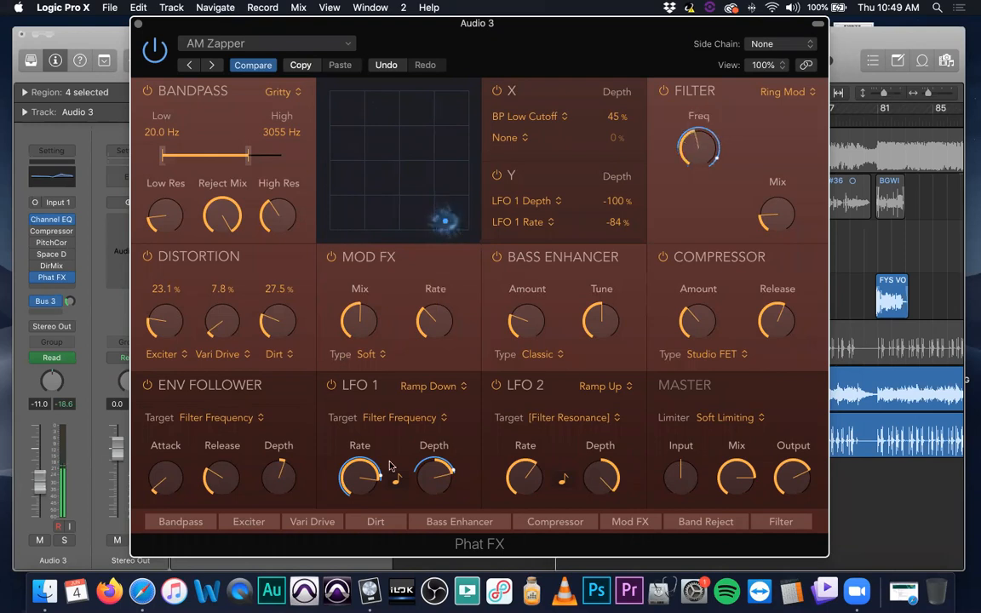
{"action": "left_click", "coordinate": [303, 44]}
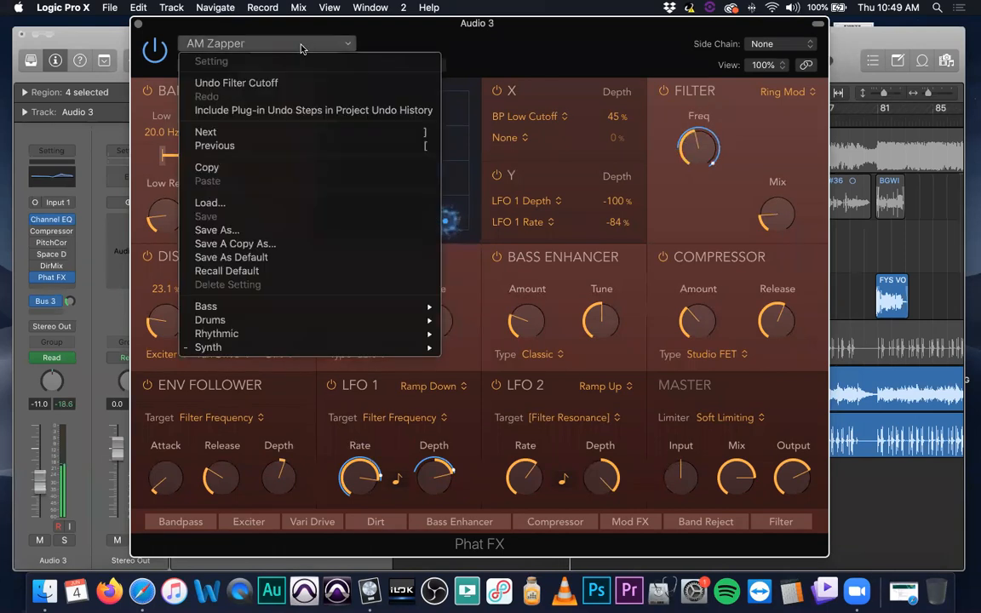
{"action": "mouse_move", "coordinate": [364, 334]}
{"action": "mouse_move", "coordinate": [367, 353]}
{"action": "left_click", "coordinate": [475, 73]}
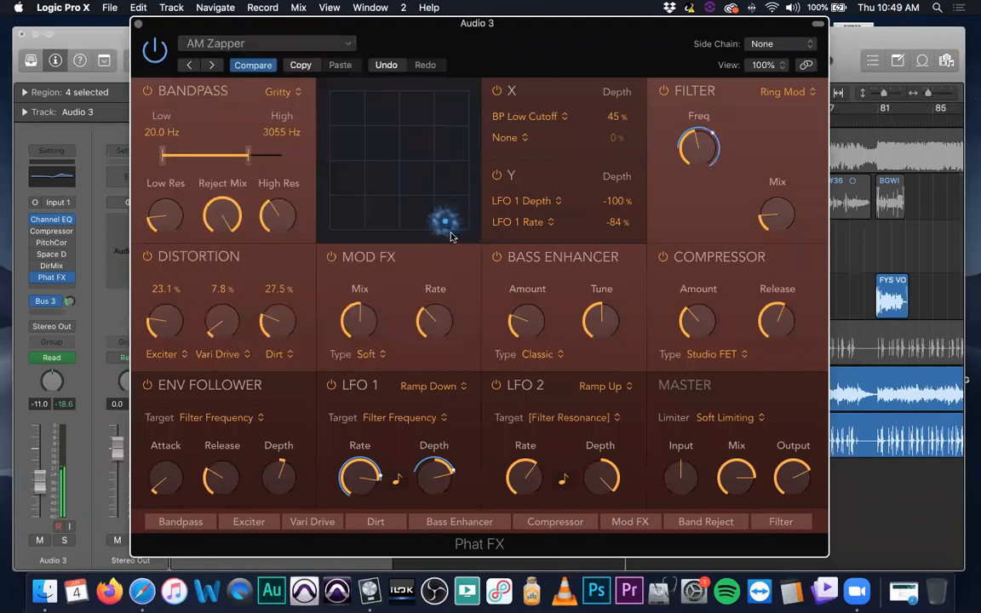
Try several XY pad positions with the AM Zapper preset, ending in the pad's lower-left area
{"action": "left_click_drag", "start_coordinate": [444, 218], "coordinate": [452, 149]}
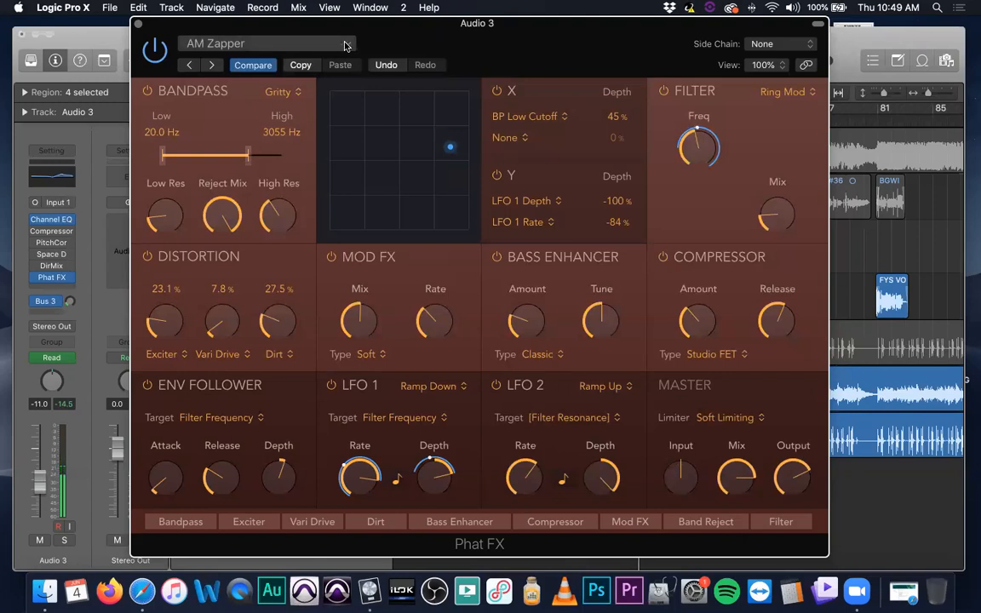
{"action": "left_click_drag", "start_coordinate": [449, 149], "coordinate": [371, 188]}
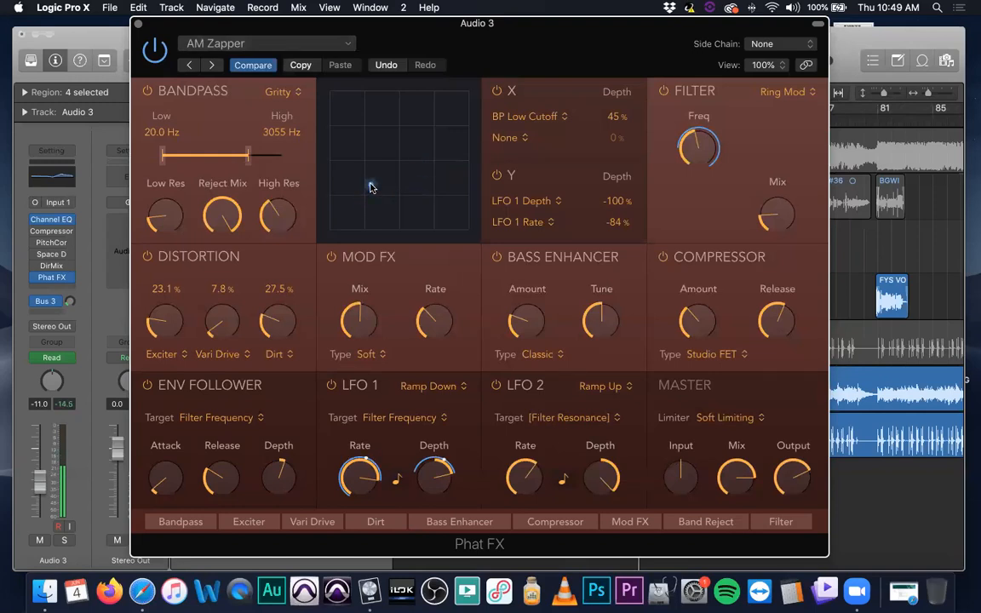
{"action": "left_click_drag", "start_coordinate": [370, 187], "coordinate": [410, 162]}
{"action": "mouse_move", "coordinate": [359, 468]}
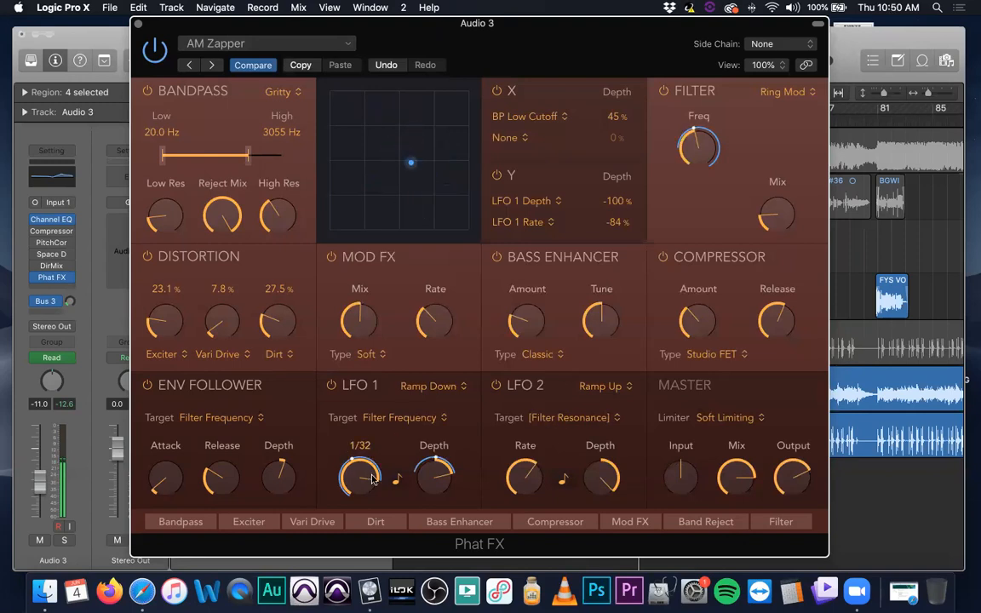
{"action": "mouse_move", "coordinate": [712, 151]}
{"action": "left_click_drag", "start_coordinate": [407, 168], "coordinate": [363, 219]}
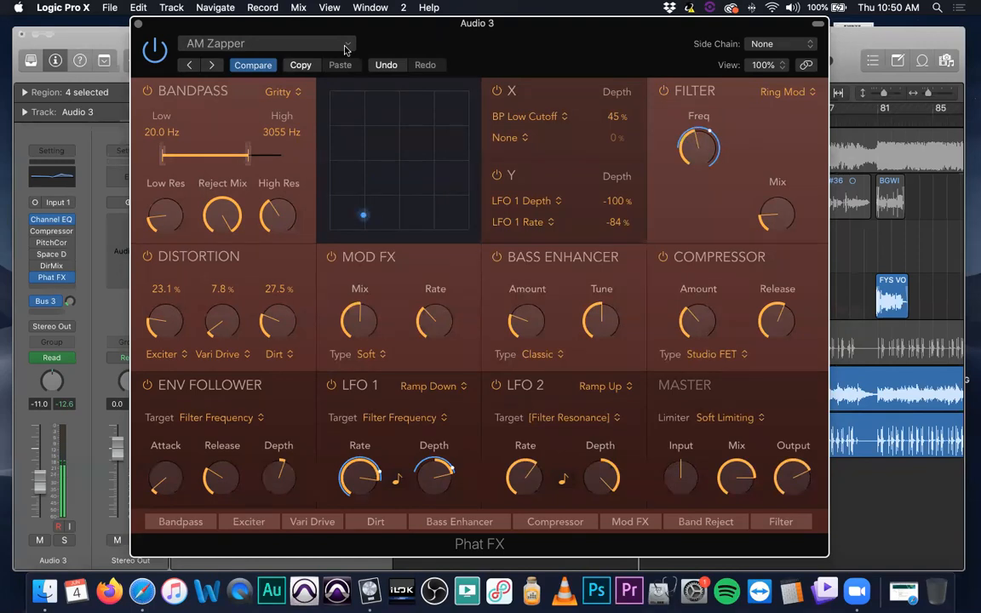
Load the Bit Ringer drum preset in Phat FX and sweep its XY pad point, ending slightly below the pad's centre
{"action": "left_click", "coordinate": [312, 45]}
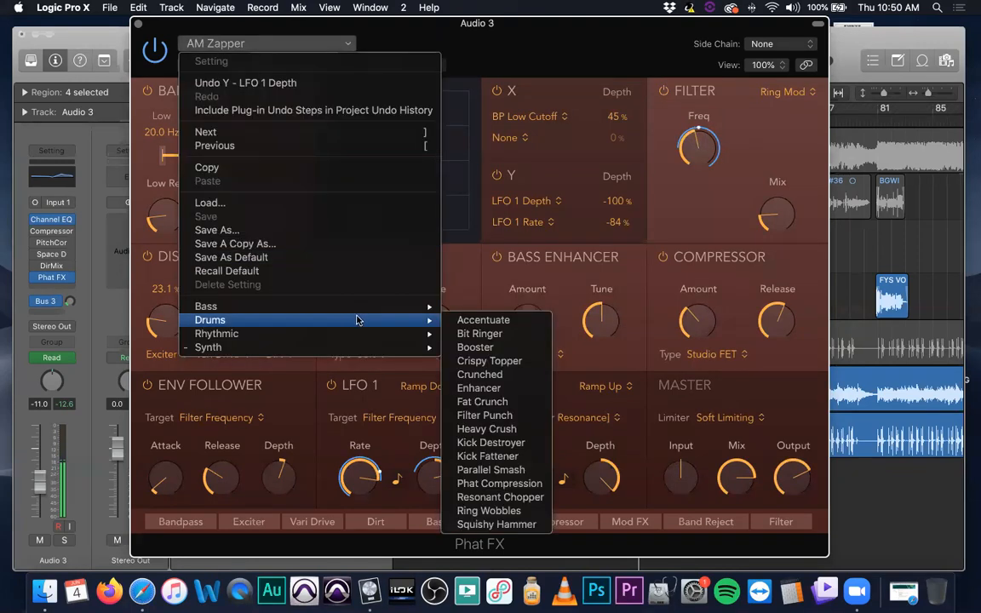
{"action": "left_click", "coordinate": [503, 335]}
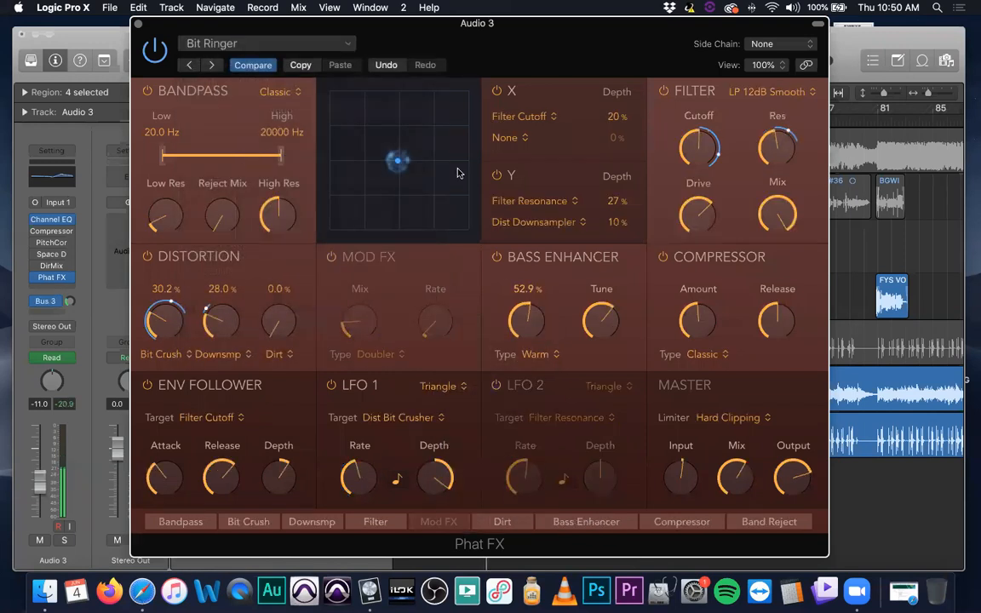
{"action": "left_click_drag", "start_coordinate": [400, 159], "coordinate": [446, 111]}
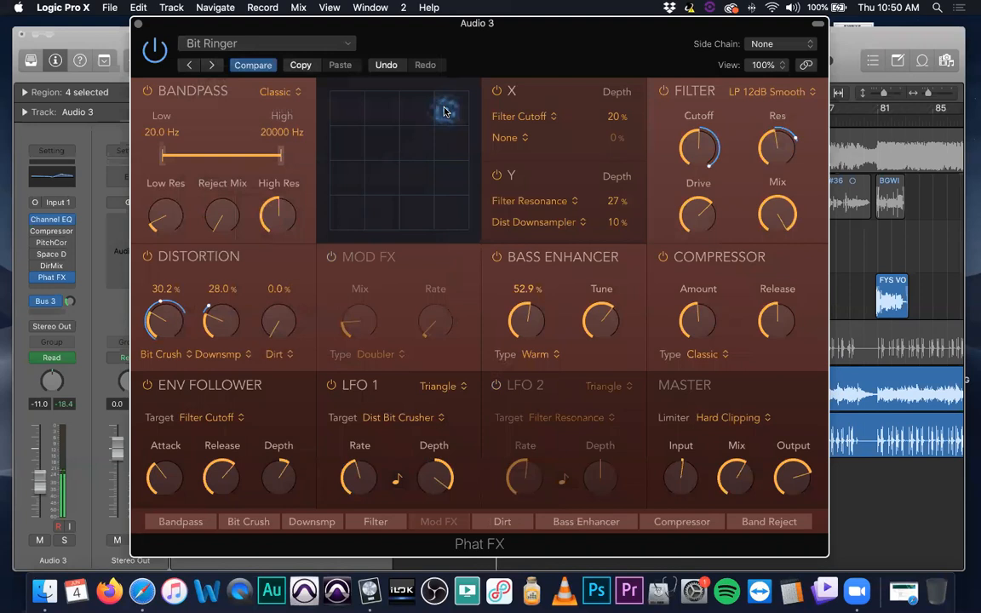
{"action": "left_click_drag", "start_coordinate": [444, 111], "coordinate": [334, 82]}
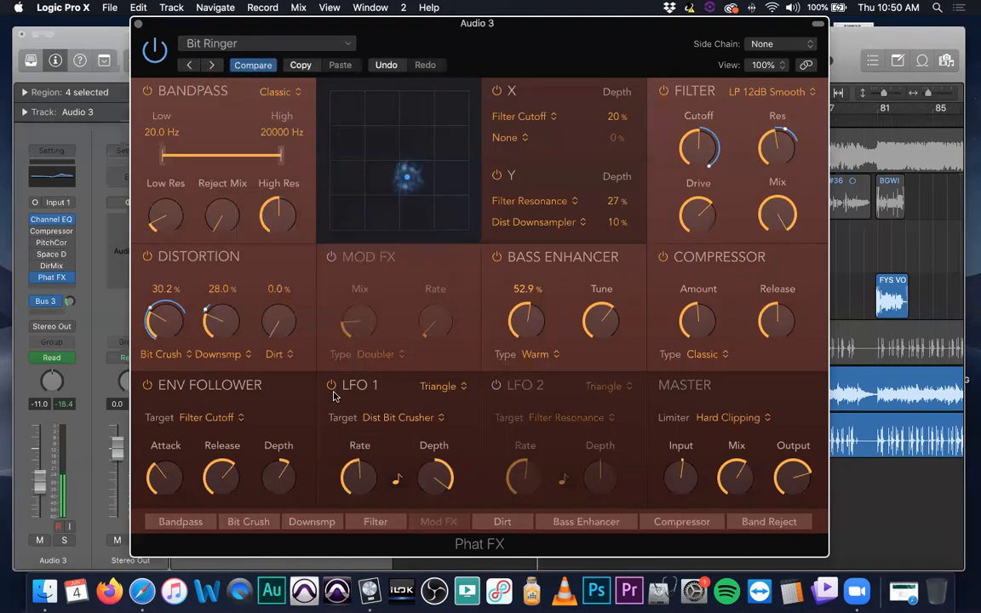
Set the LFO 1 waveform of the Bit Ringer preset to Square
{"action": "left_click", "coordinate": [422, 388]}
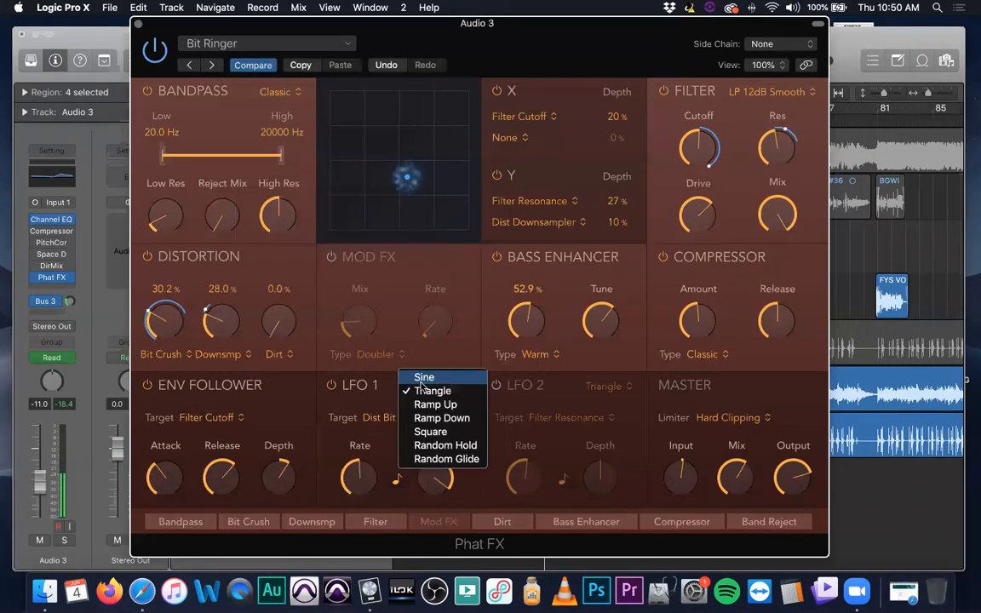
{"action": "left_click", "coordinate": [435, 431]}
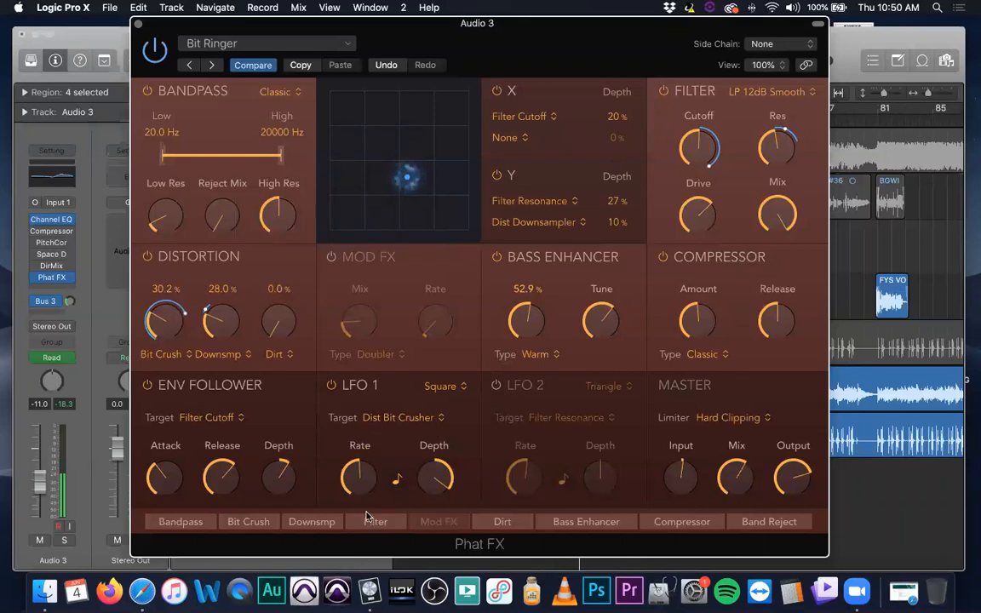
Load the Liquid Groove rhythmic preset in Phat FX on Audio 3
{"action": "left_click", "coordinate": [344, 47]}
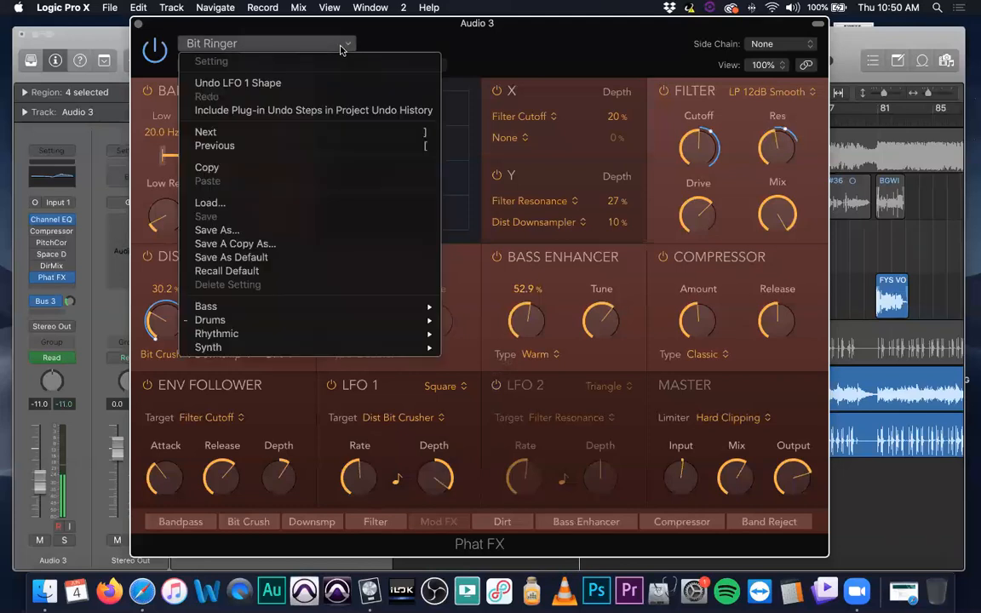
{"action": "mouse_move", "coordinate": [332, 307]}
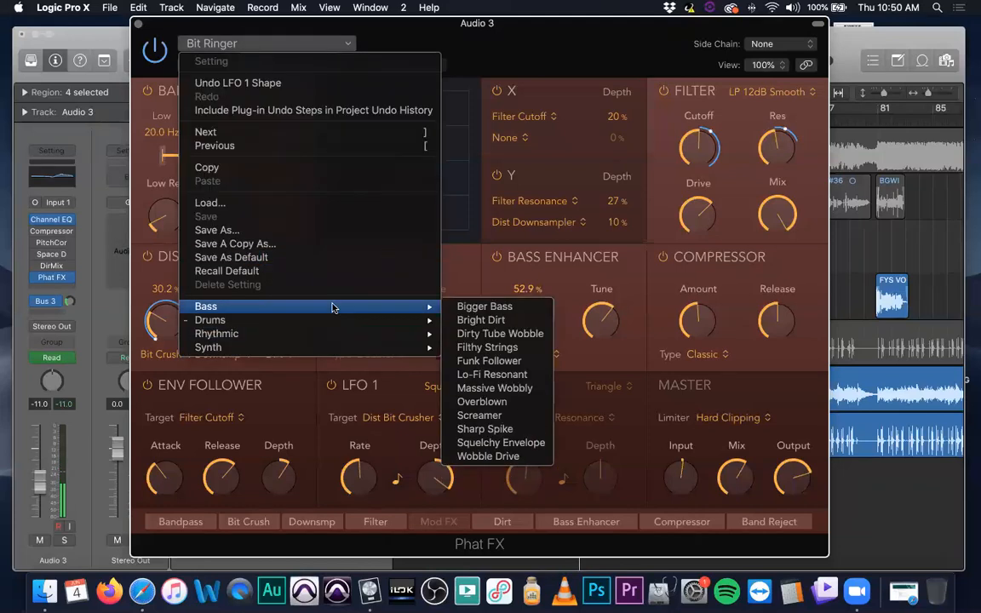
{"action": "mouse_move", "coordinate": [333, 340]}
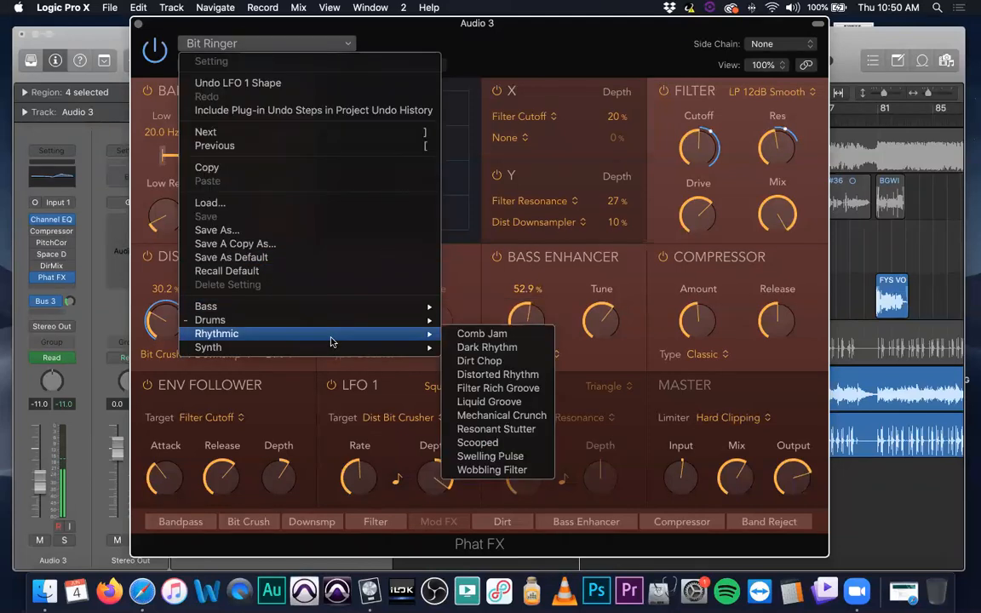
{"action": "left_click", "coordinate": [489, 402]}
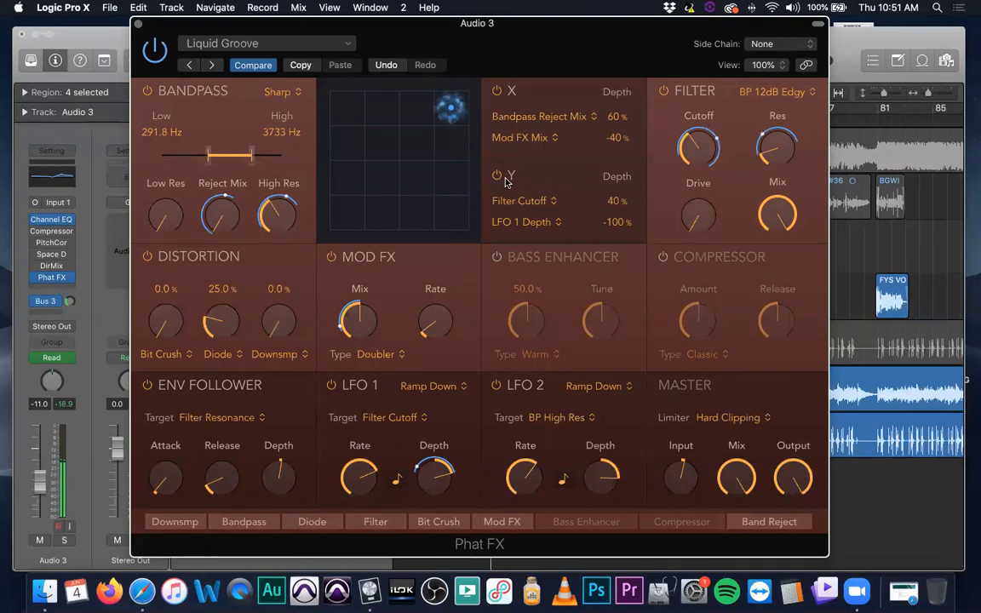
Move Liquid Groove's XY pad point to the pad's lower-right area and solo the Audio 3 track
{"action": "left_click_drag", "start_coordinate": [423, 143], "coordinate": [439, 217]}
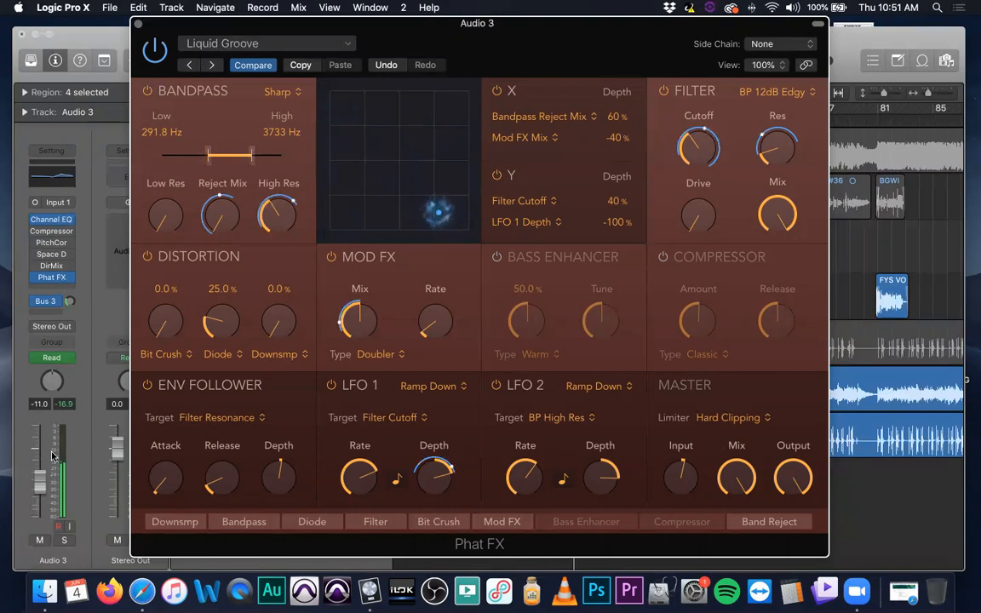
{"action": "left_click", "coordinate": [63, 542]}
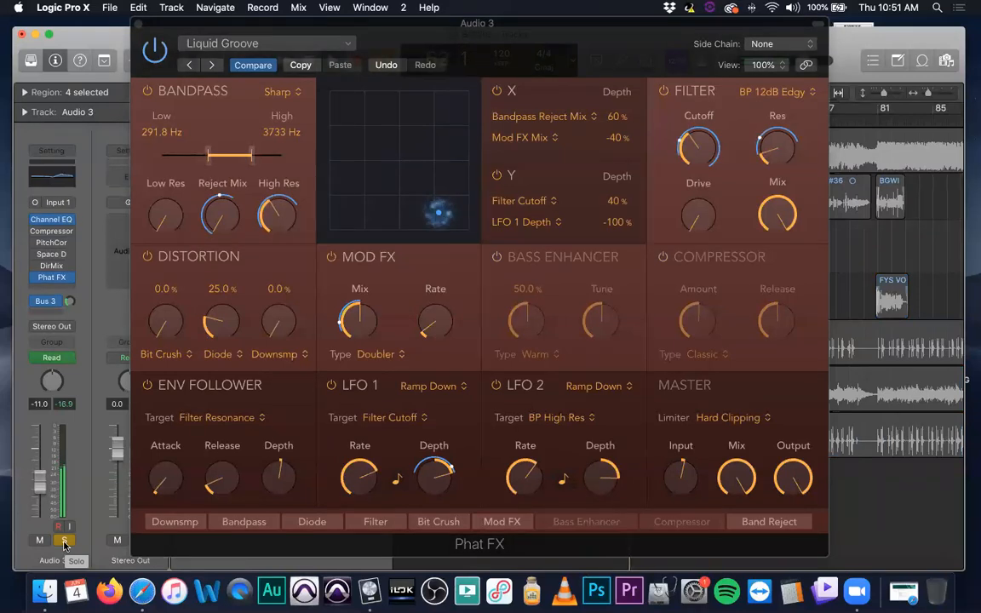
Unsolo Audio 3, and move Liquid Groove's XY pad point slightly right of and below the pad's centre
{"action": "left_click", "coordinate": [63, 542]}
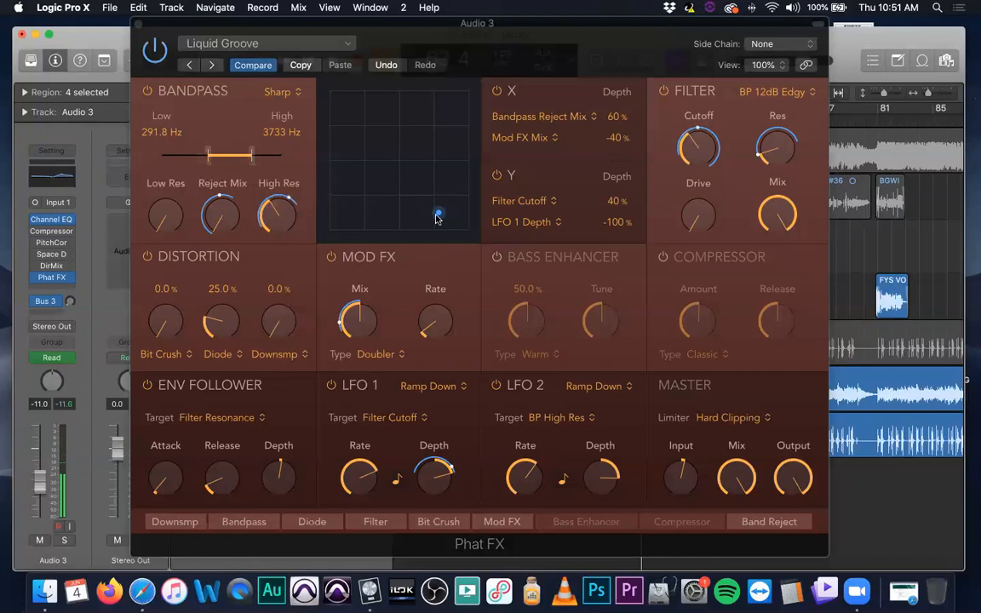
{"action": "left_click_drag", "start_coordinate": [404, 214], "coordinate": [378, 148]}
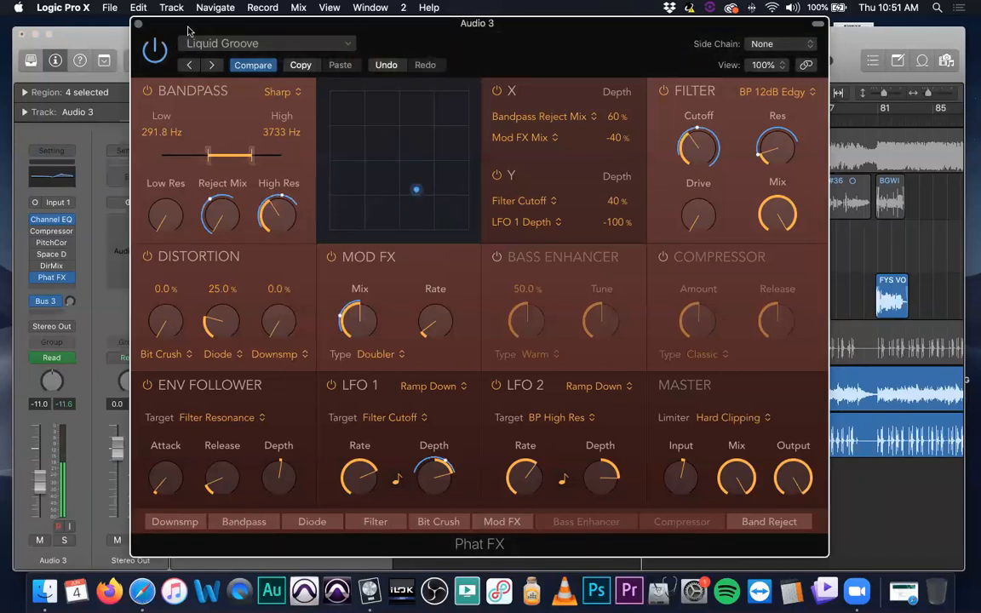
{"action": "left_click", "coordinate": [256, 50]}
{"action": "mouse_move", "coordinate": [394, 308]}
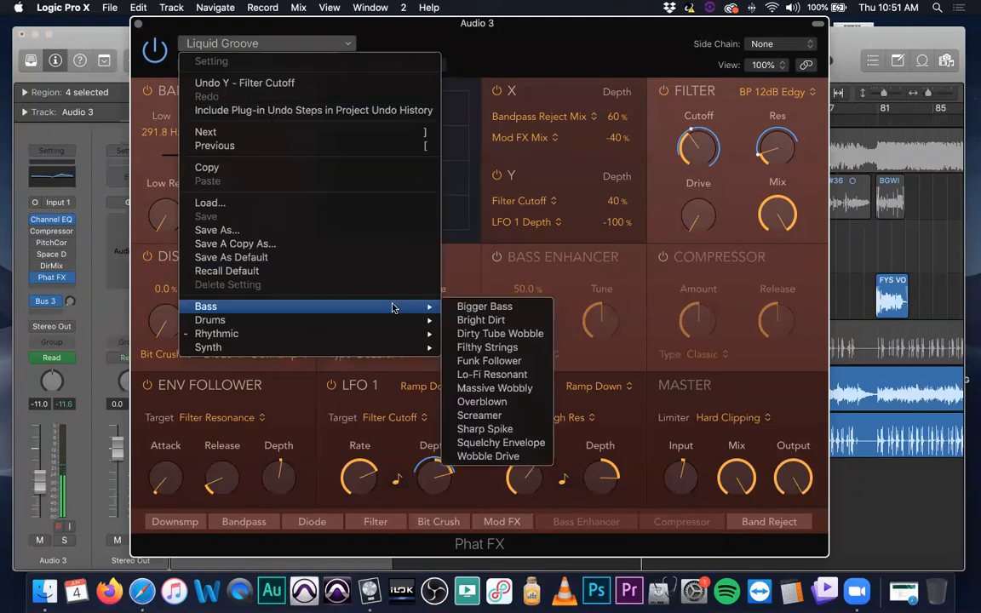
{"action": "left_click", "coordinate": [138, 25]}
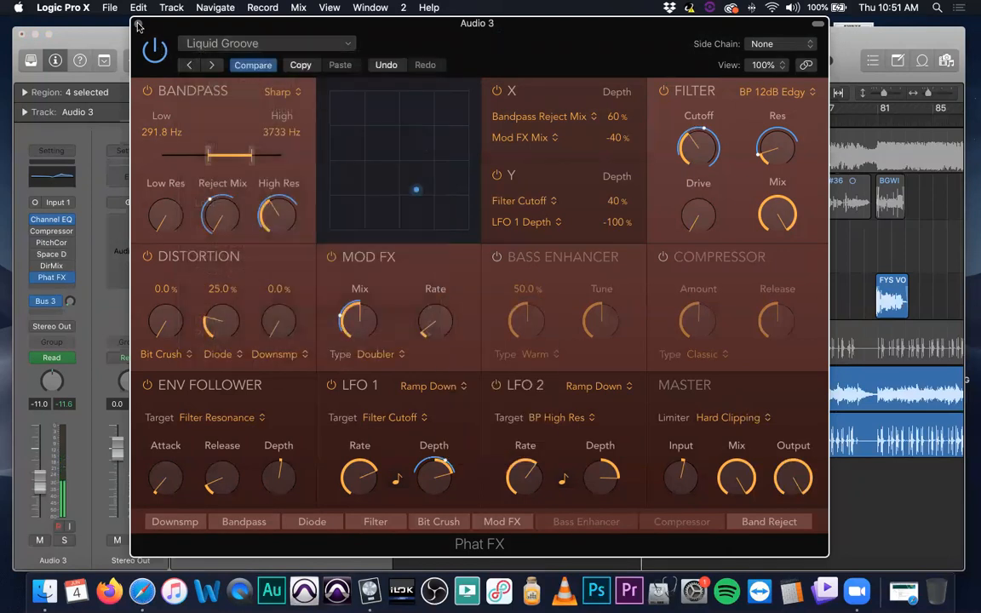
{"action": "left_click", "coordinate": [138, 25]}
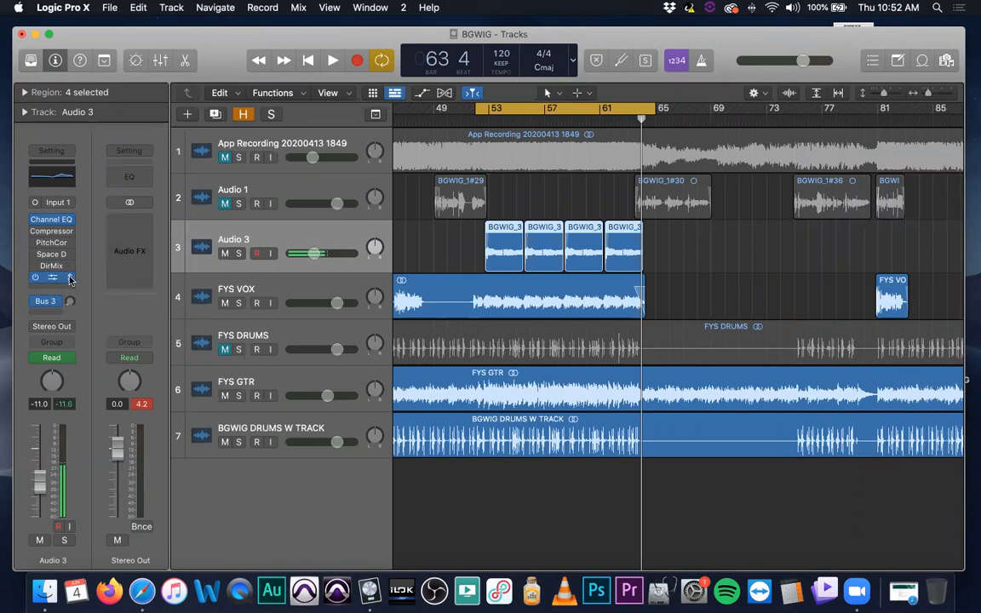
Replace Phat FX with Step FX in Audio 3's last insert slot and postpone the Trend Micro protection reminder
{"action": "left_click", "coordinate": [67, 277]}
{"action": "mouse_move", "coordinate": [162, 529]}
{"action": "mouse_move", "coordinate": [252, 542]}
{"action": "left_click", "coordinate": [288, 541]}
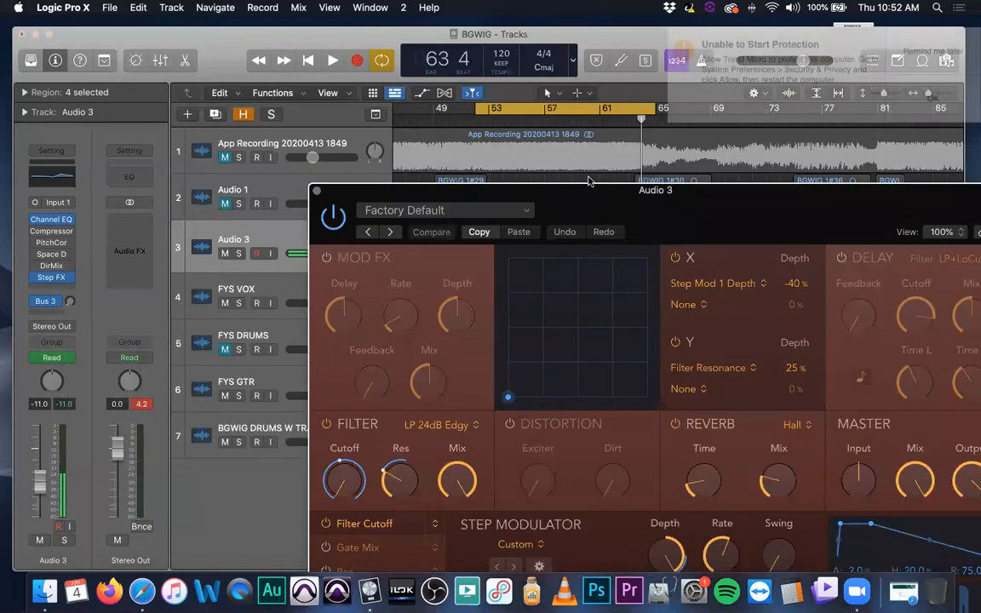
{"action": "left_click_drag", "start_coordinate": [596, 191], "coordinate": [350, 60]}
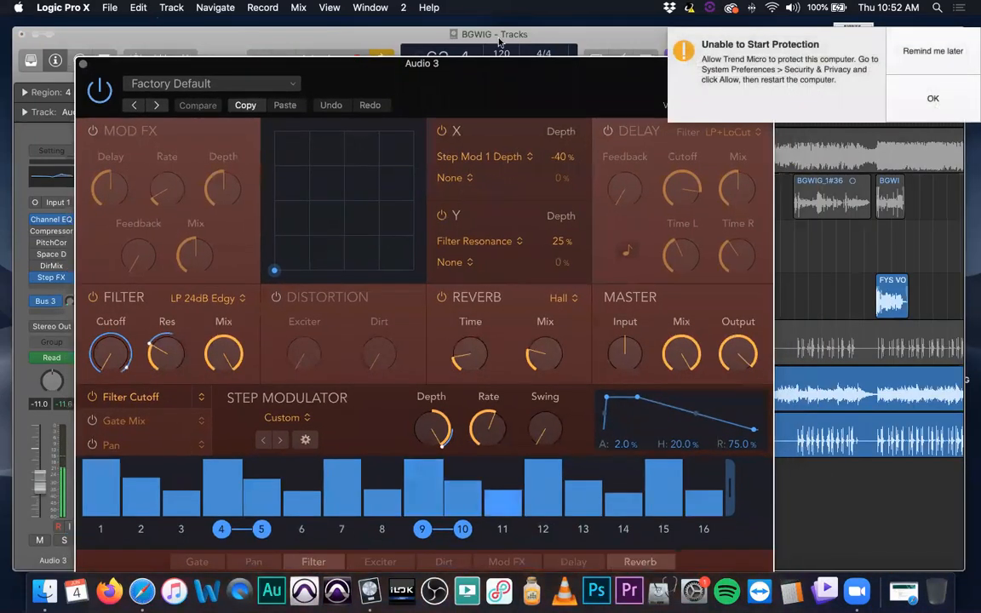
{"action": "left_click", "coordinate": [955, 52]}
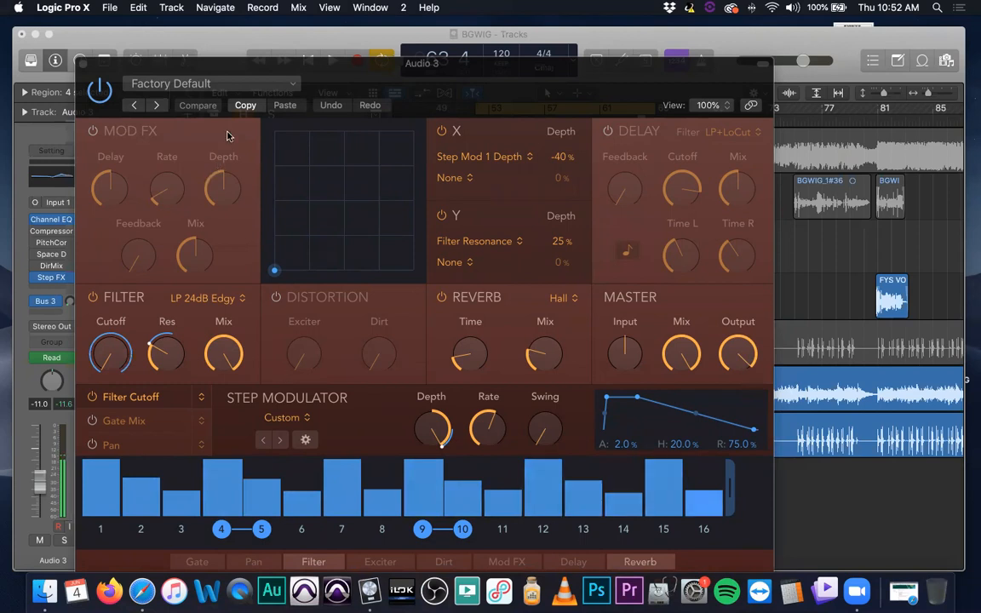
Load the Droplets preset from the Simple Gated category in Step FX
{"action": "left_click", "coordinate": [235, 86]}
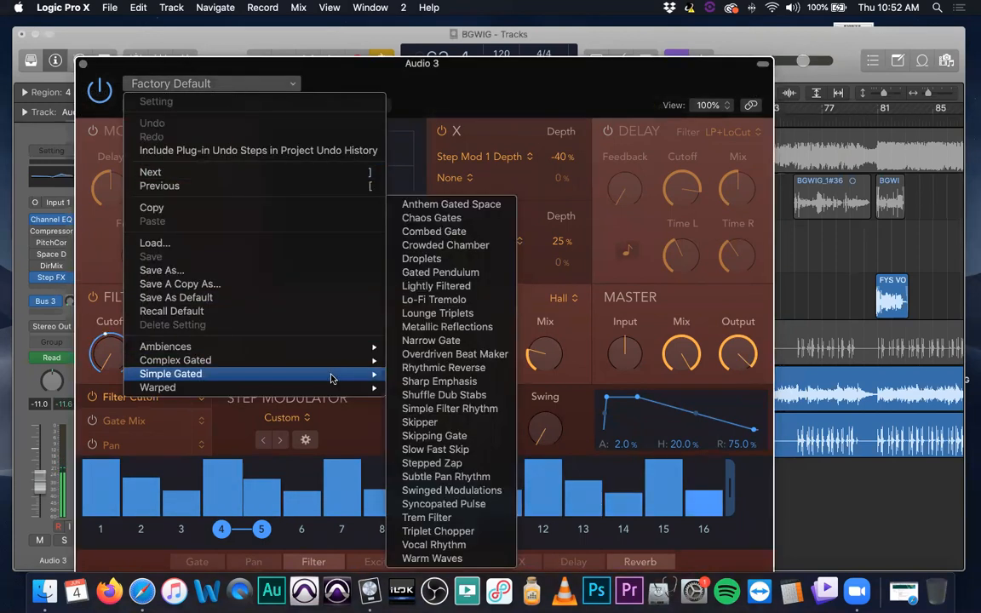
{"action": "mouse_move", "coordinate": [289, 391]}
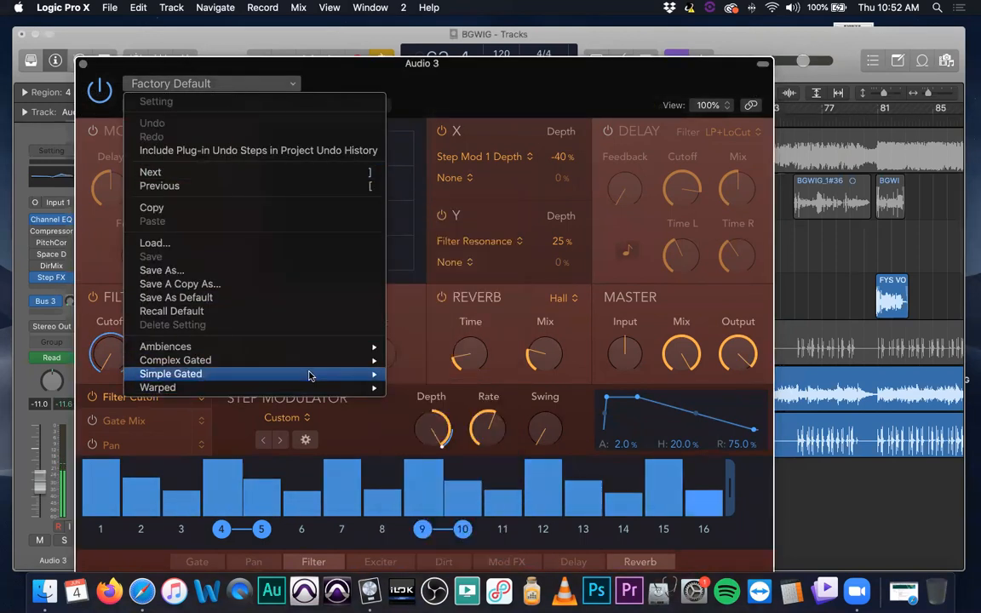
{"action": "mouse_move", "coordinate": [311, 376]}
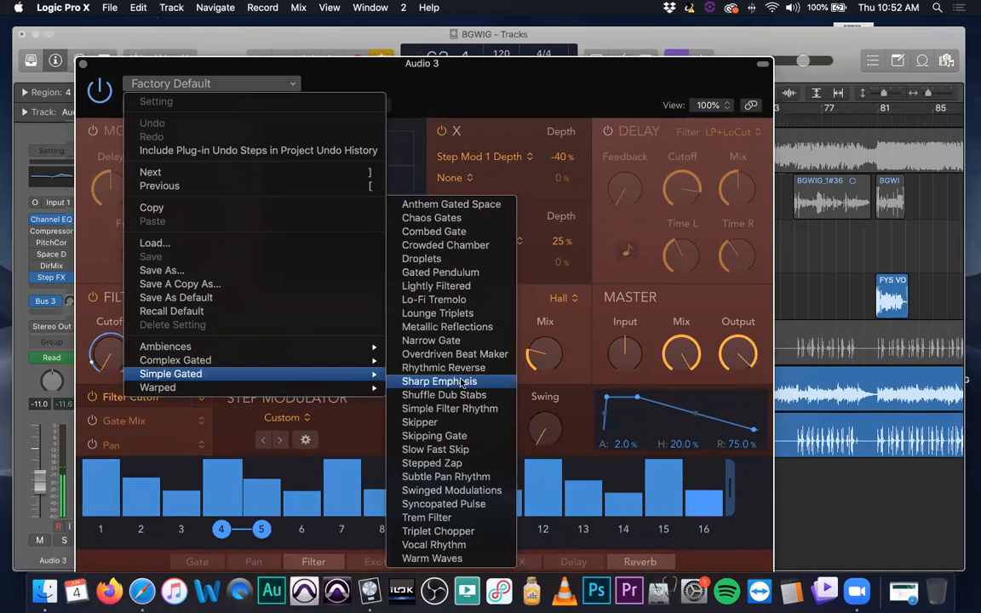
{"action": "left_click", "coordinate": [436, 258]}
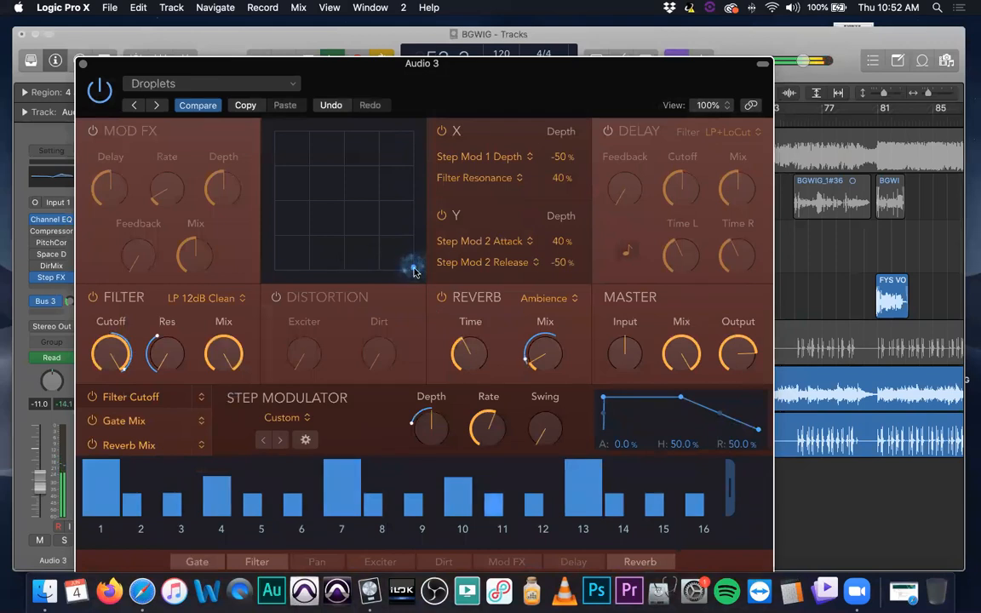
Solo Audio 3 and sweep Droplets' XY pad point from the lower-right corner to near the pad's centre
{"action": "left_click", "coordinate": [64, 540]}
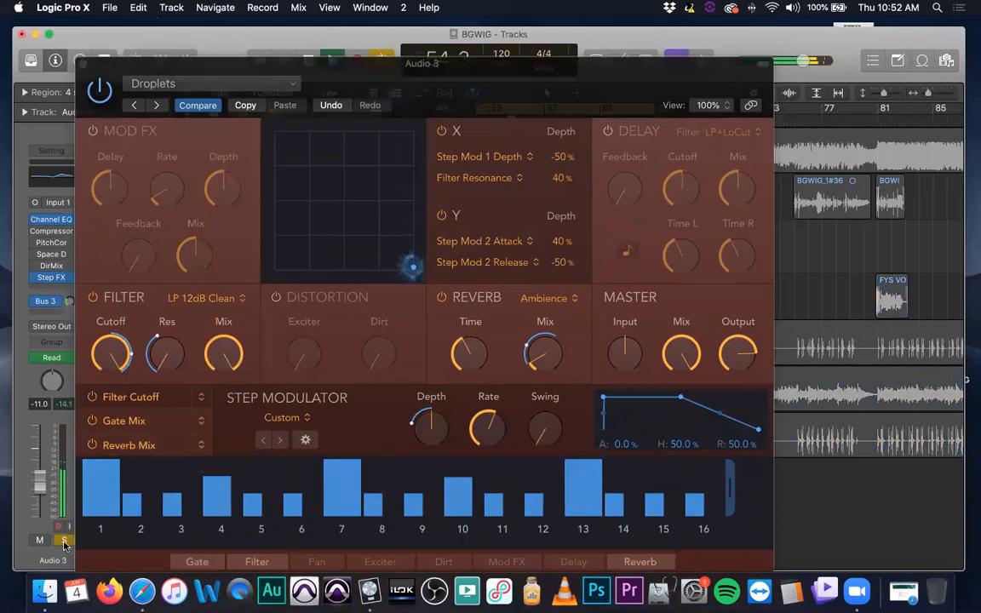
{"action": "key", "text": "XF86AudioRaiseVolume"}
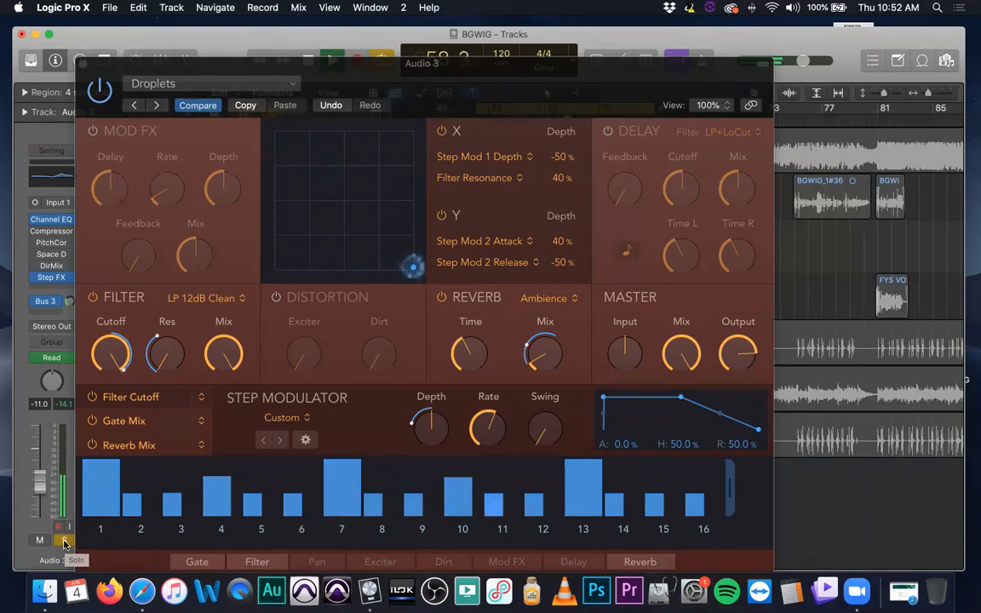
{"action": "left_click_drag", "start_coordinate": [411, 265], "coordinate": [290, 208]}
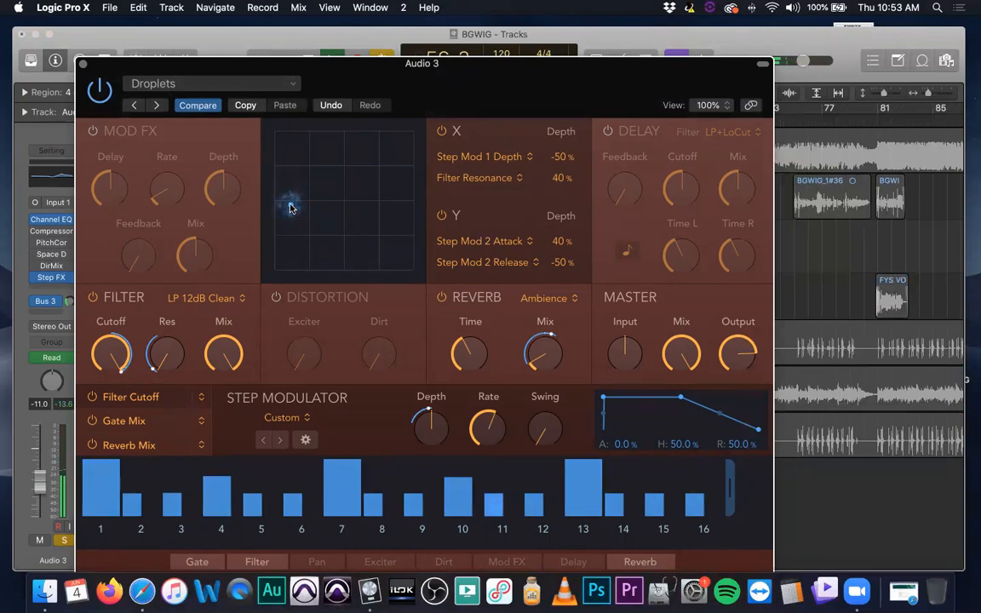
{"action": "left_click_drag", "start_coordinate": [290, 208], "coordinate": [346, 198]}
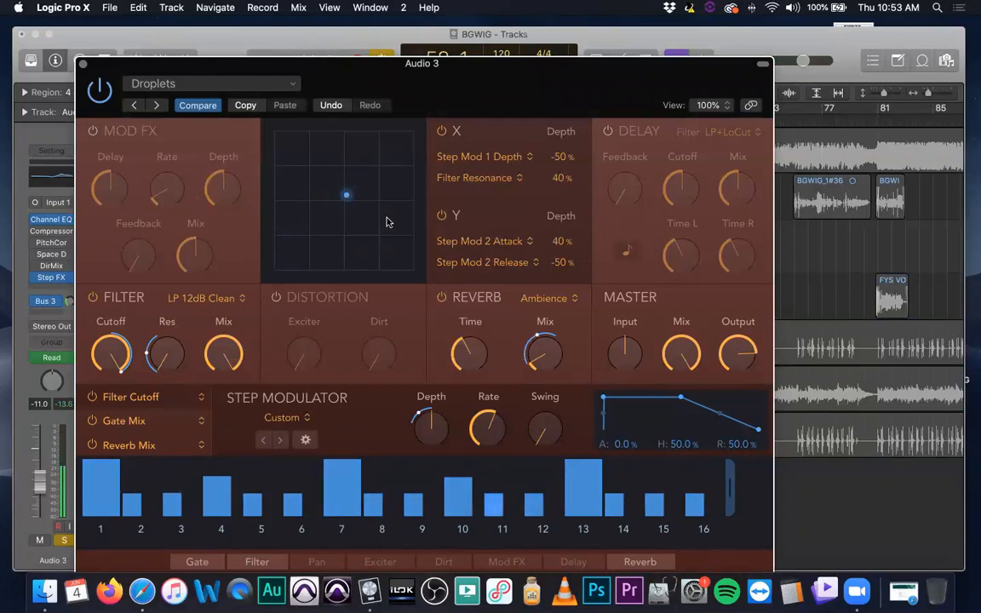
Load the Glitched preset from the Complex Gated category and sweep its XY pad point to the pad's upper-right area
{"action": "left_click", "coordinate": [223, 84]}
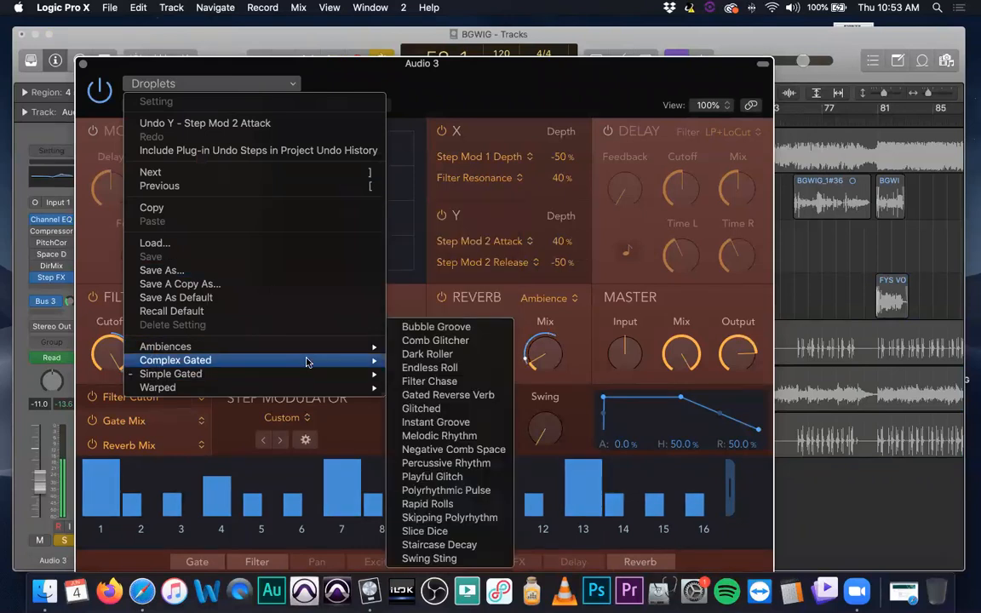
{"action": "left_click", "coordinate": [416, 409]}
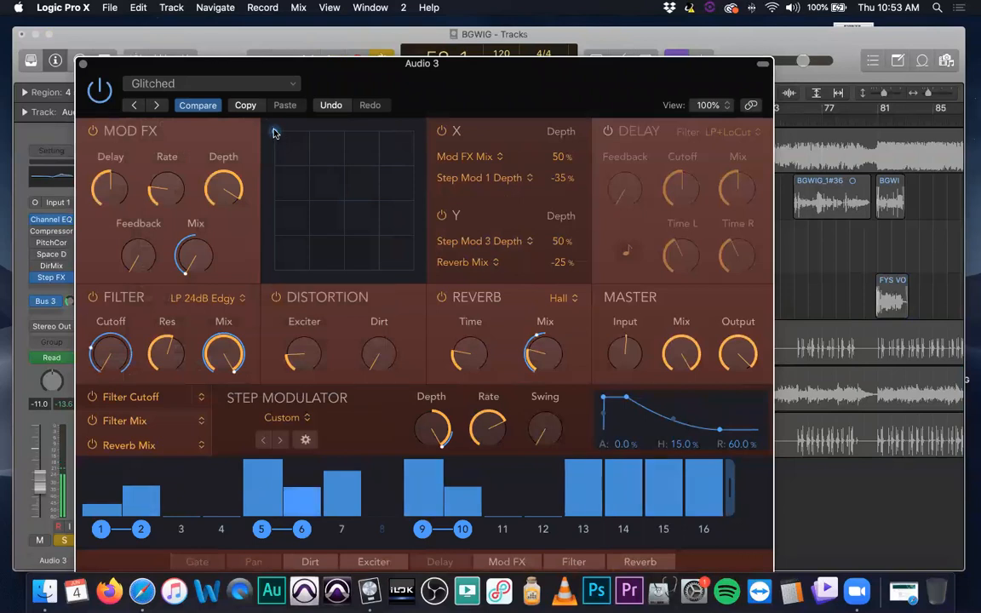
{"action": "left_click_drag", "start_coordinate": [300, 160], "coordinate": [395, 249]}
{"action": "left_click_drag", "start_coordinate": [501, 72], "coordinate": [460, 52]}
{"action": "left_click_drag", "start_coordinate": [406, 214], "coordinate": [407, 141]}
{"action": "key", "text": "XF86AudioRaiseVolume"}
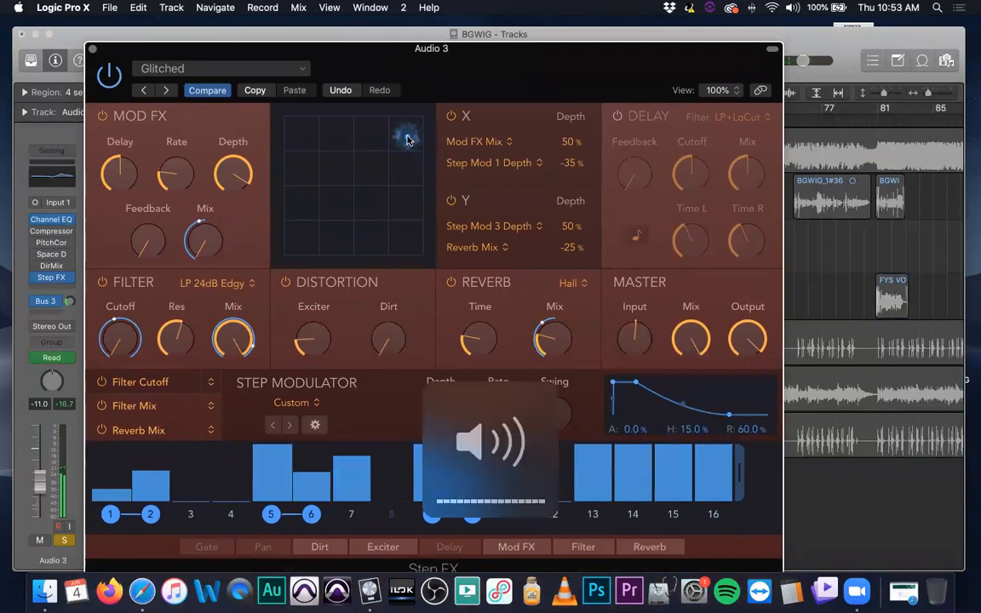
Raise Audio 3's channel volume to -3.3 dB and move Glitched's XY pad point close to the pad's centre
{"action": "left_click_drag", "start_coordinate": [39, 482], "coordinate": [39, 461]}
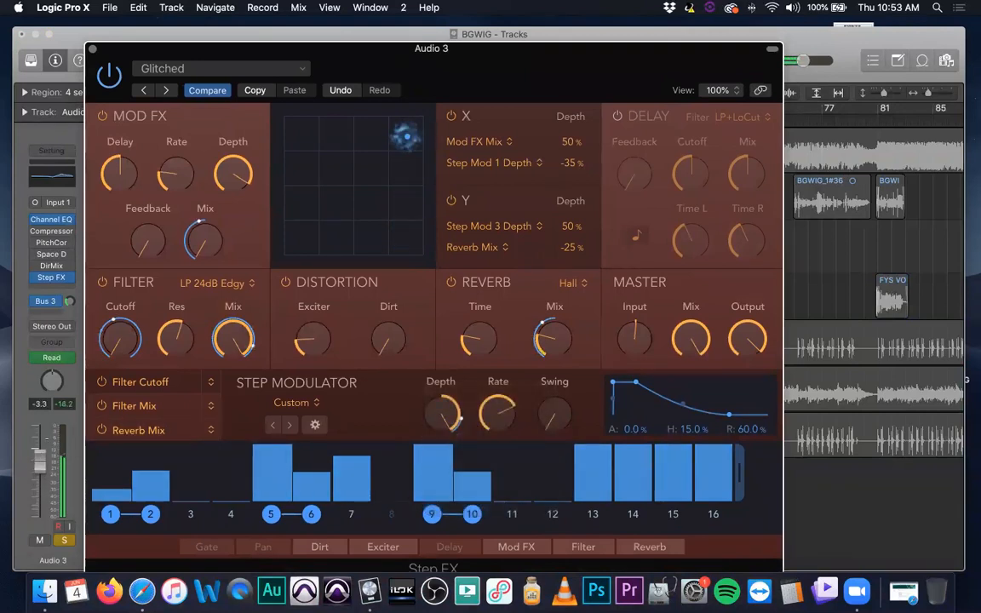
{"action": "key", "text": "v"}
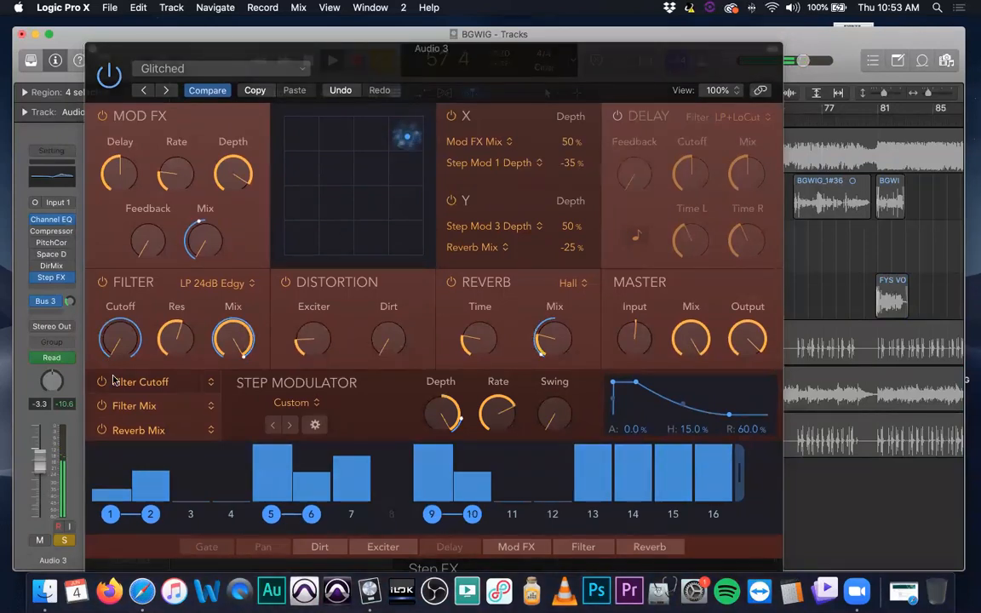
{"action": "left_click_drag", "start_coordinate": [405, 138], "coordinate": [363, 179]}
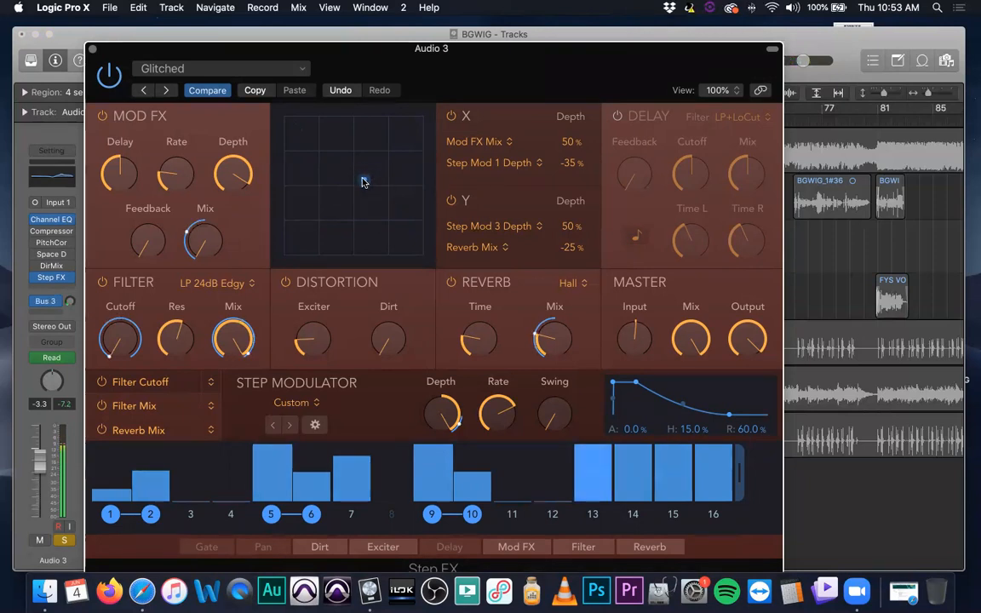
{"action": "left_click", "coordinate": [94, 49]}
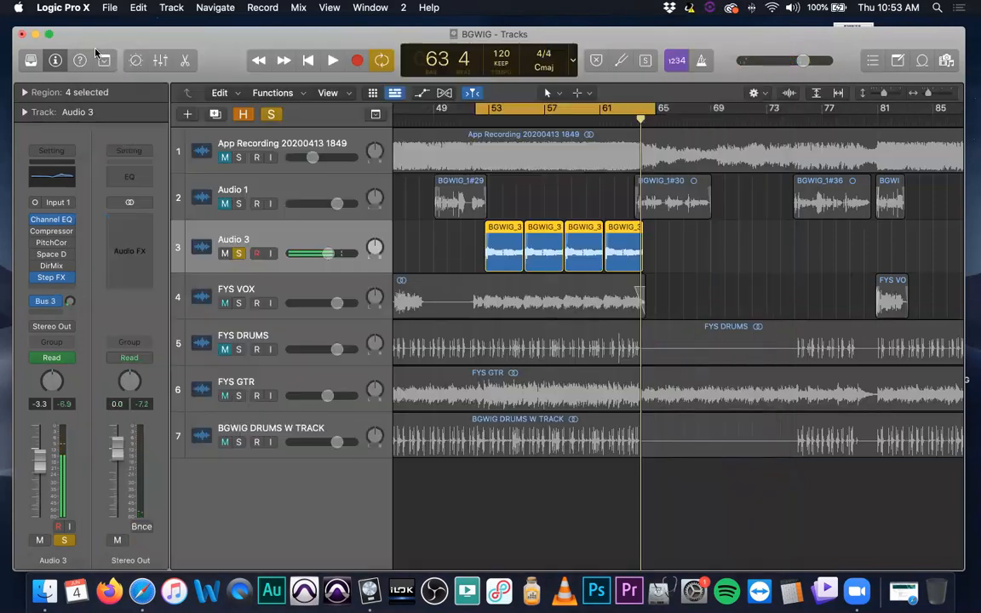
{"action": "left_click", "coordinate": [69, 278]}
{"action": "left_click", "coordinate": [90, 276]}
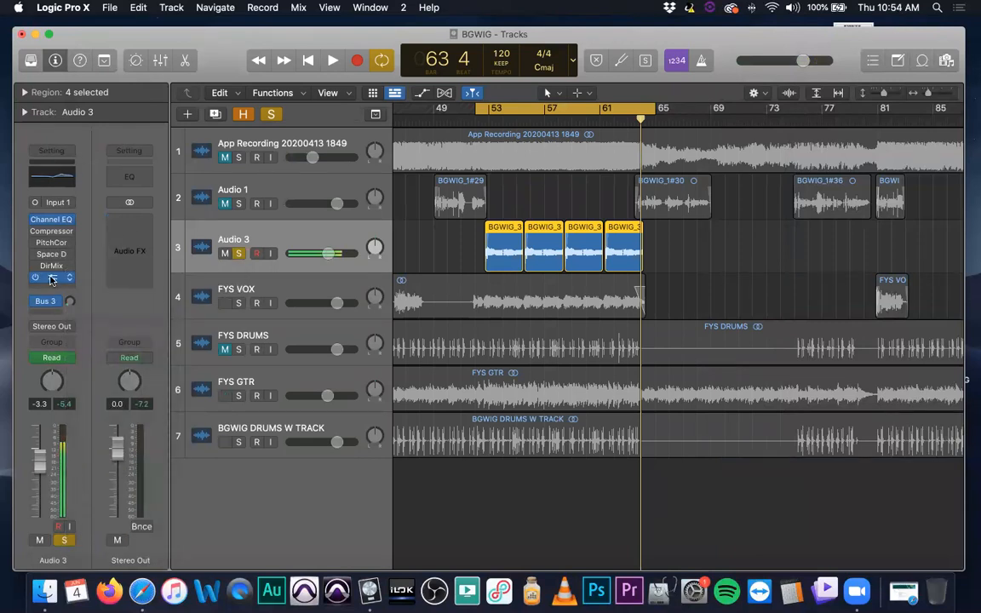
{"action": "left_click", "coordinate": [52, 279]}
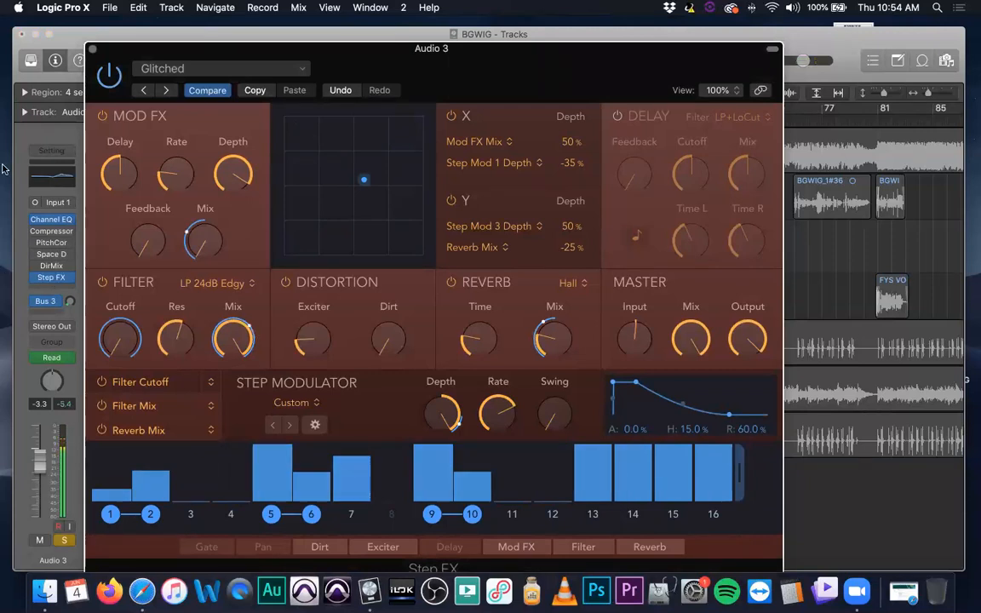
Browse Step FX's Ambiences and Warped presets and load the Warped preset Self Generating SciFi
{"action": "left_click", "coordinate": [298, 70]}
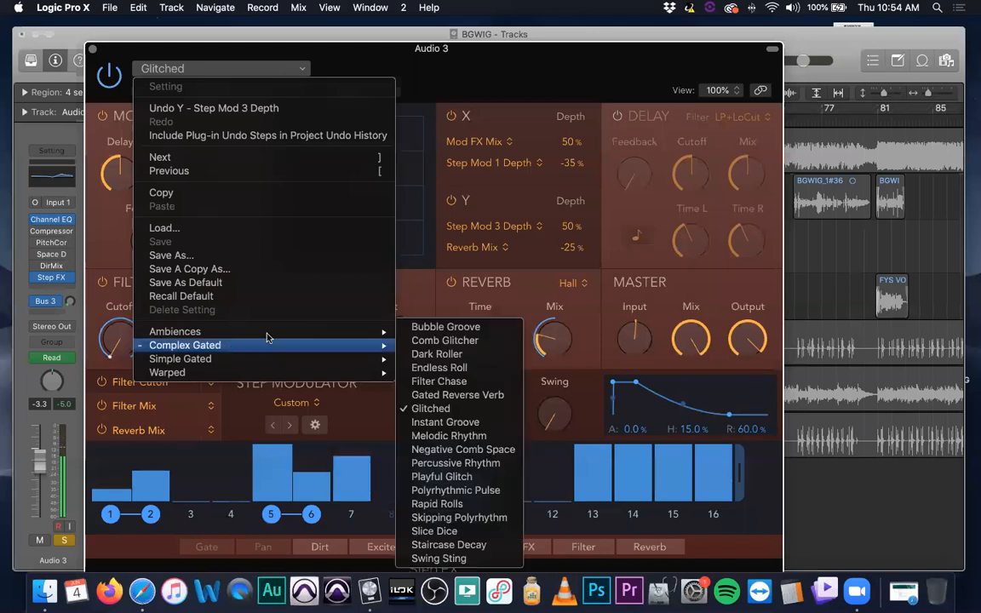
{"action": "mouse_move", "coordinate": [270, 334]}
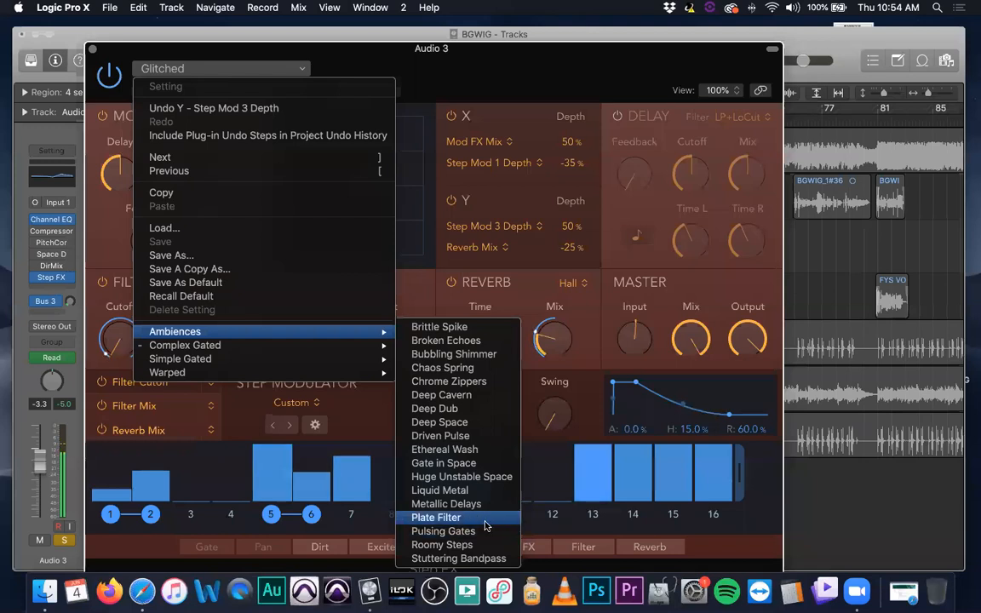
{"action": "mouse_move", "coordinate": [358, 372]}
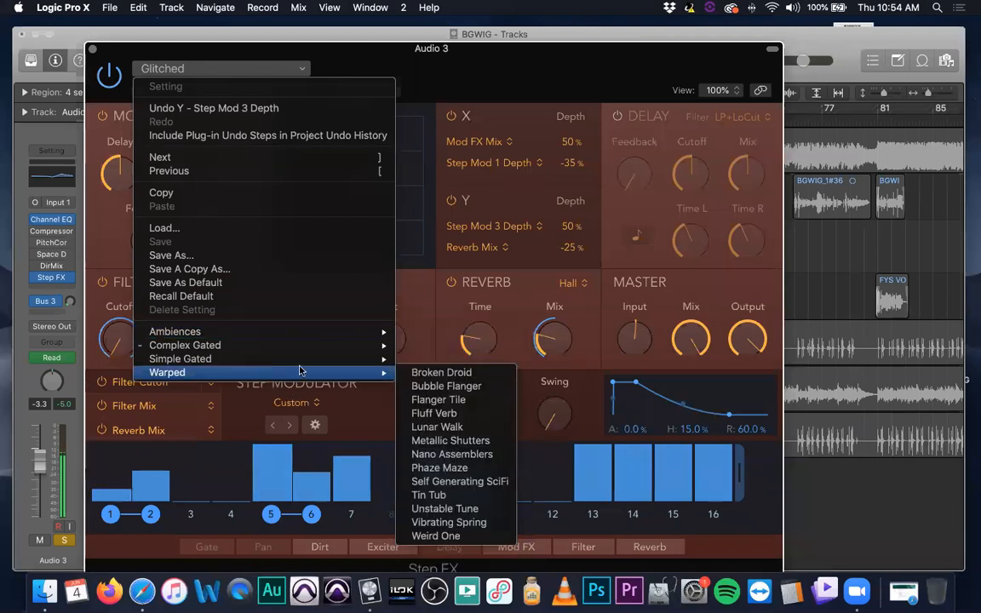
{"action": "left_click", "coordinate": [471, 483]}
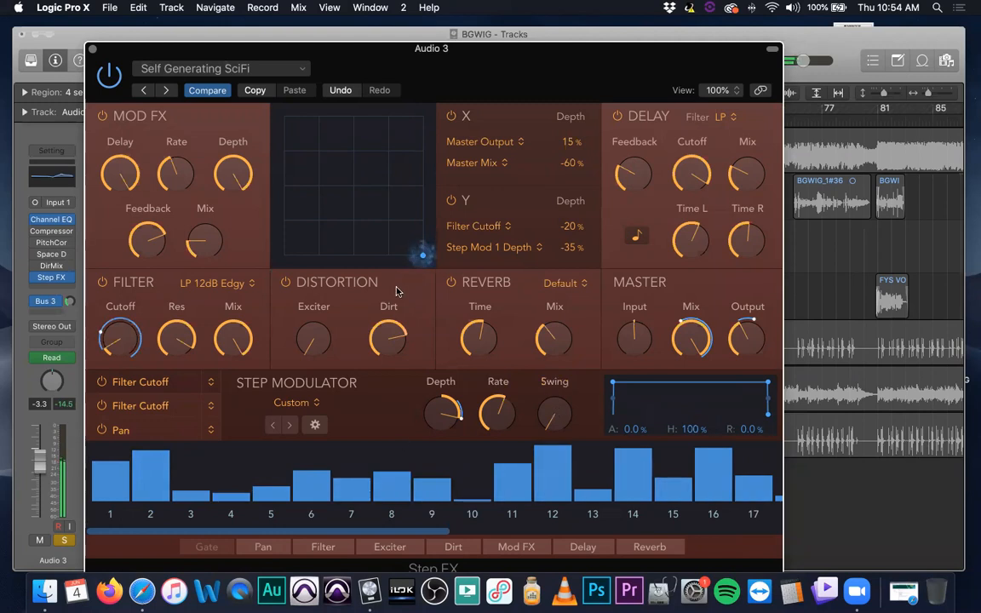
Sweep Self Generating SciFi's XY pad point along the pad's right side, ending above and right of its centre
{"action": "mouse_move", "coordinate": [402, 243]}
{"action": "left_mouse_down"}
{"action": "mouse_move", "coordinate": [350, 204]}
{"action": "mouse_move", "coordinate": [366, 156]}
{"action": "mouse_move", "coordinate": [410, 137]}
{"action": "mouse_move", "coordinate": [337, 213]}
{"action": "mouse_move", "coordinate": [365, 221]}
{"action": "mouse_move", "coordinate": [384, 213]}
{"action": "mouse_move", "coordinate": [419, 166]}
{"action": "mouse_move", "coordinate": [418, 186]}
{"action": "left_mouse_up"}
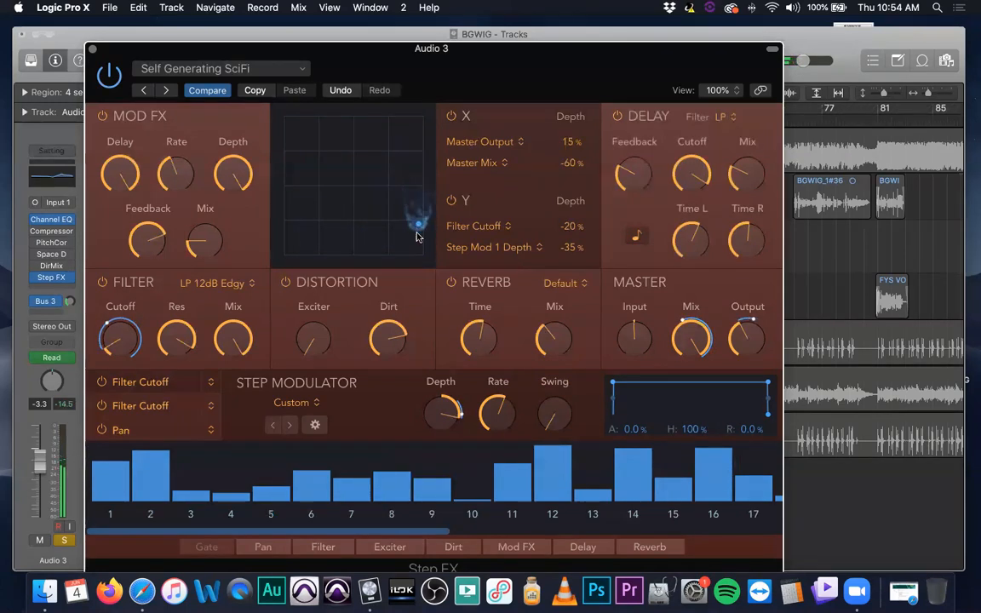
{"action": "left_click_drag", "start_coordinate": [416, 248], "coordinate": [415, 211]}
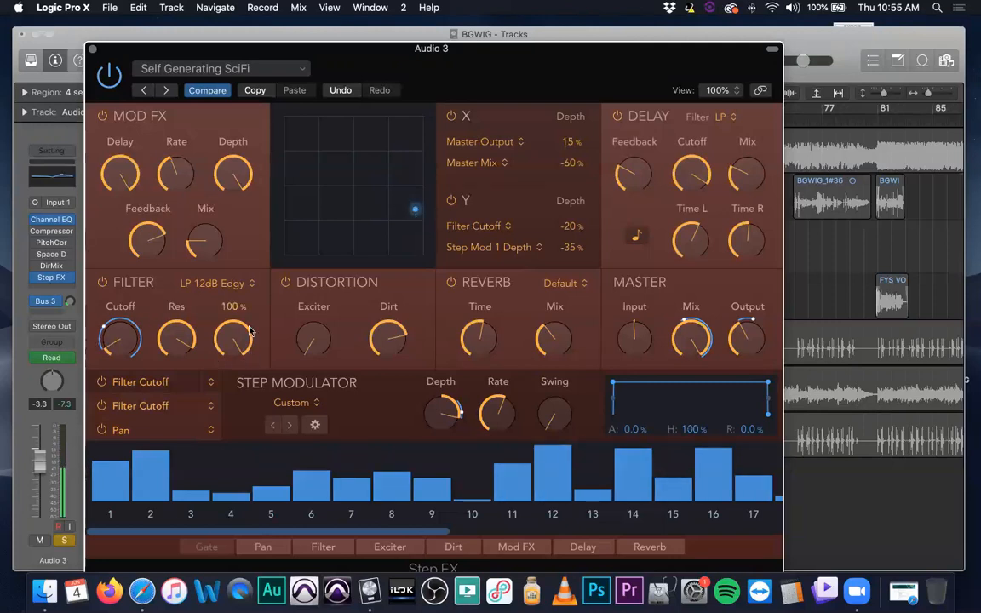
{"action": "left_click_drag", "start_coordinate": [416, 208], "coordinate": [382, 165]}
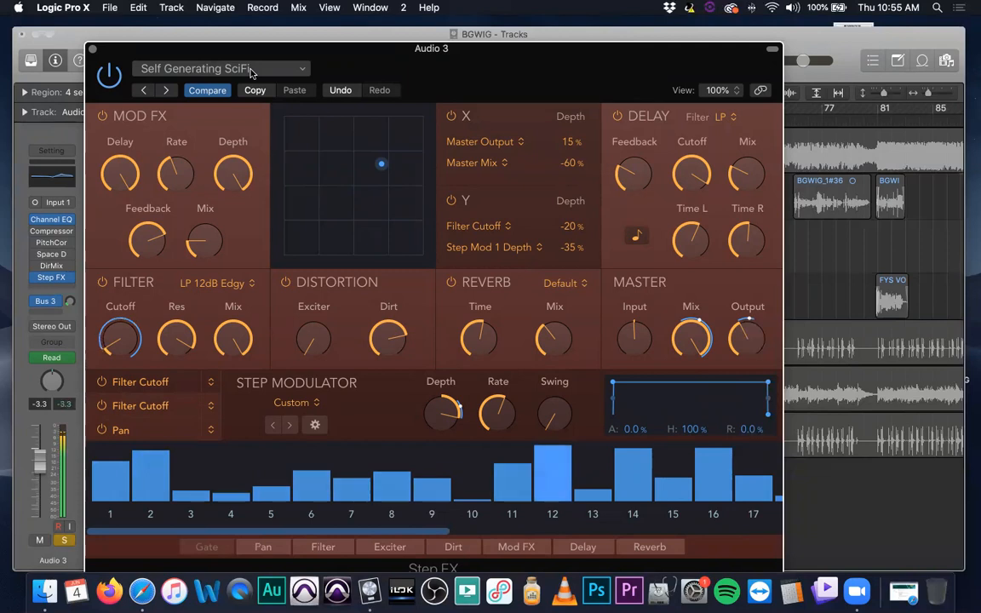
Show track automation and set Audio 3's automation parameter to Step FX Filter Cutoff
{"action": "left_click_drag", "start_coordinate": [303, 62], "coordinate": [827, 52]}
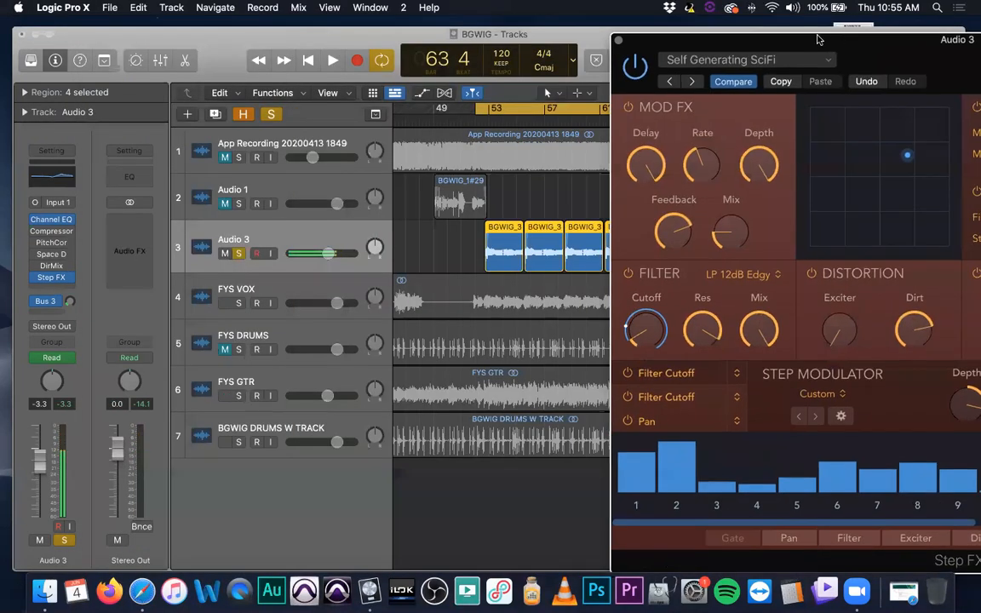
{"action": "left_click", "coordinate": [319, 235]}
{"action": "key", "text": "a"}
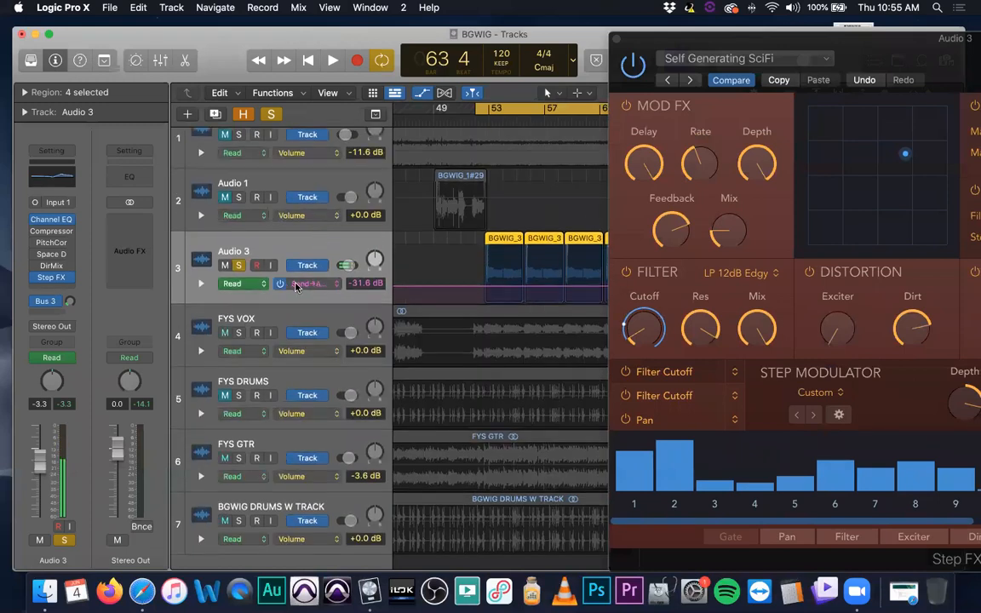
{"action": "left_click", "coordinate": [338, 284]}
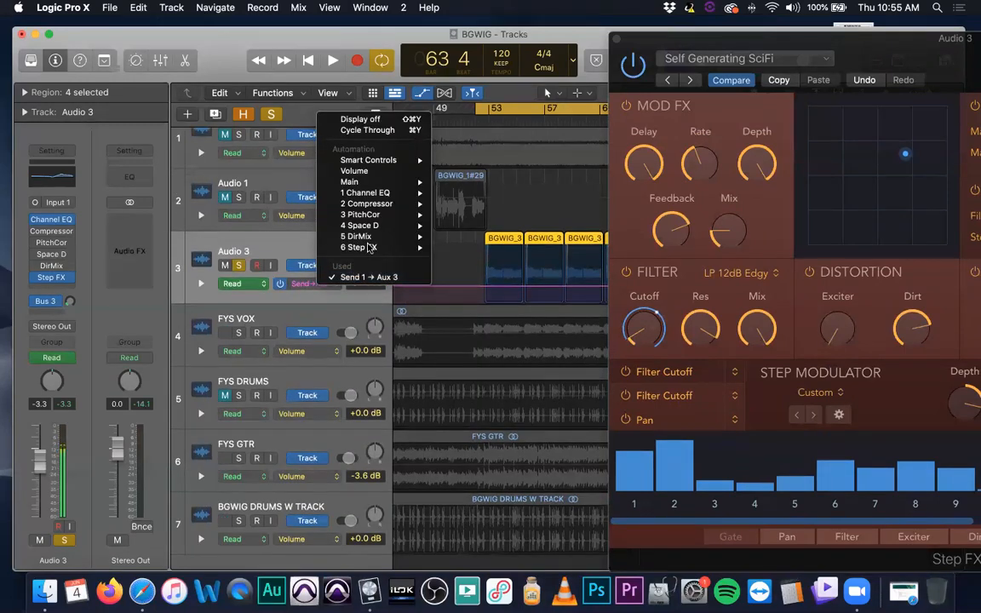
{"action": "mouse_move", "coordinate": [380, 248]}
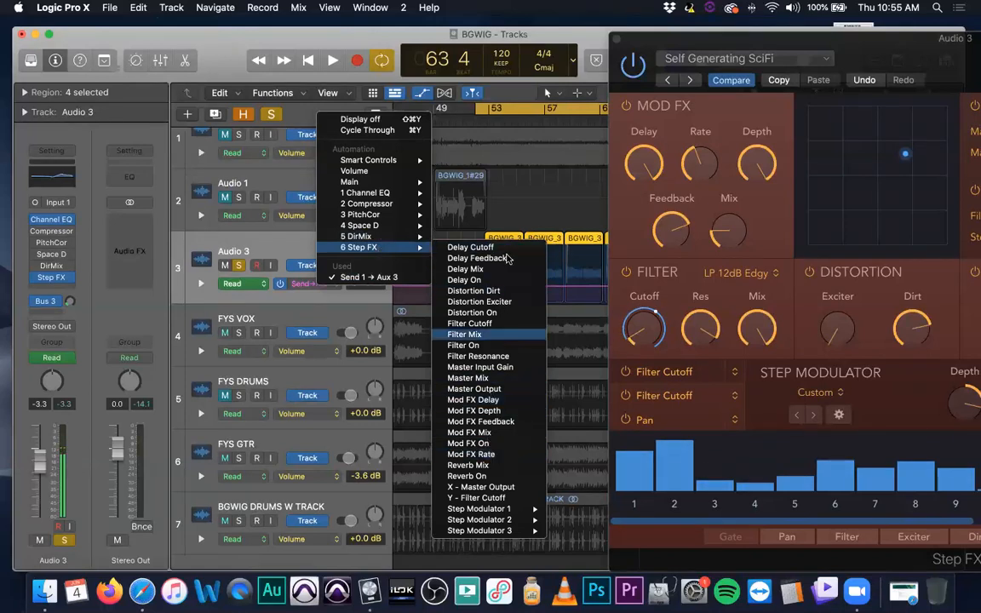
{"action": "left_click", "coordinate": [495, 328]}
Move the Step FX window back over the tracks and sweep the XY pad point, ending below and right of centre
{"action": "left_click_drag", "start_coordinate": [746, 48], "coordinate": [233, 56]}
{"action": "left_click_drag", "start_coordinate": [394, 164], "coordinate": [316, 186]}
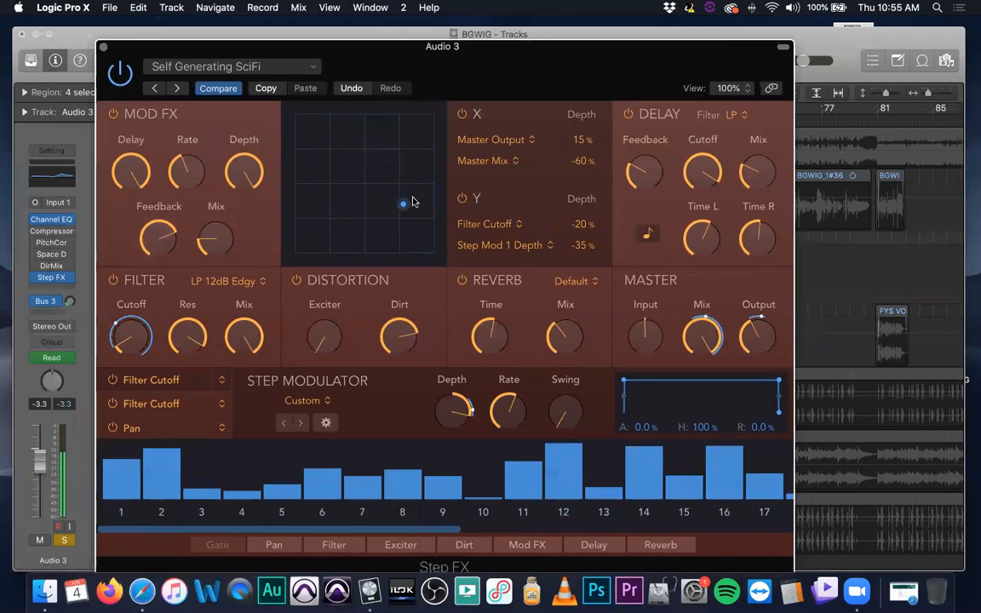
Move the Step FX window clear of the track headers, sweep the XY pad point to the pad's upper-left corner during playback, and raise Filter Cutoff to 1062 Hz
{"action": "left_click_drag", "start_coordinate": [400, 46], "coordinate": [832, 55]}
{"action": "left_click_drag", "start_coordinate": [669, 66], "coordinate": [676, 121]}
{"action": "left_click", "coordinate": [475, 109]}
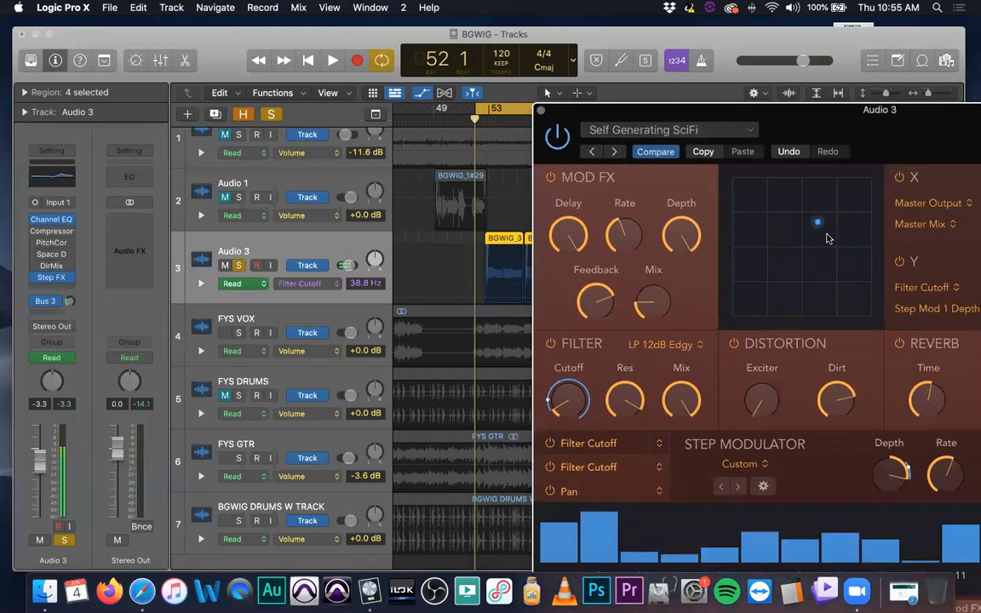
{"action": "key", "text": "space"}
{"action": "left_click_drag", "start_coordinate": [818, 225], "coordinate": [664, 179]}
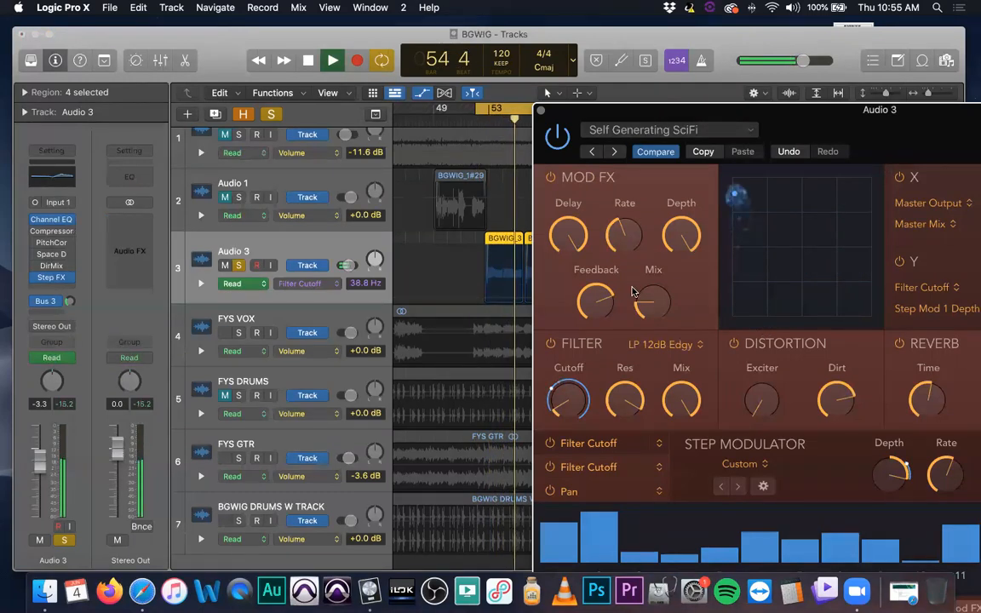
{"action": "left_click_drag", "start_coordinate": [554, 412], "coordinate": [561, 339]}
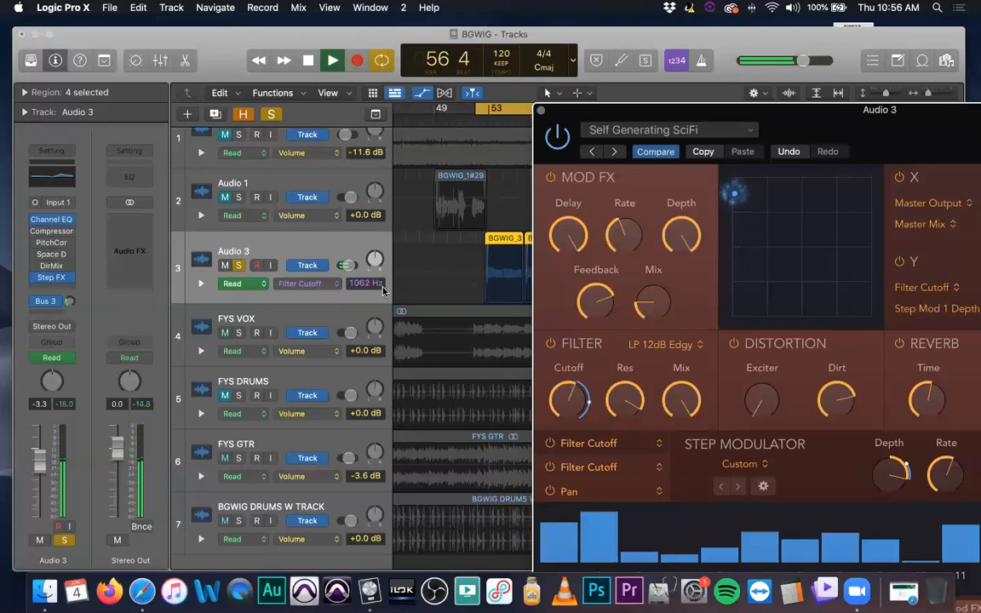
{"action": "key", "text": "space"}
Set Audio 3's automation to Write and record a playback pass sweeping the XY pad point down, then up to the pad's upper-right corner
{"action": "left_click", "coordinate": [232, 283]}
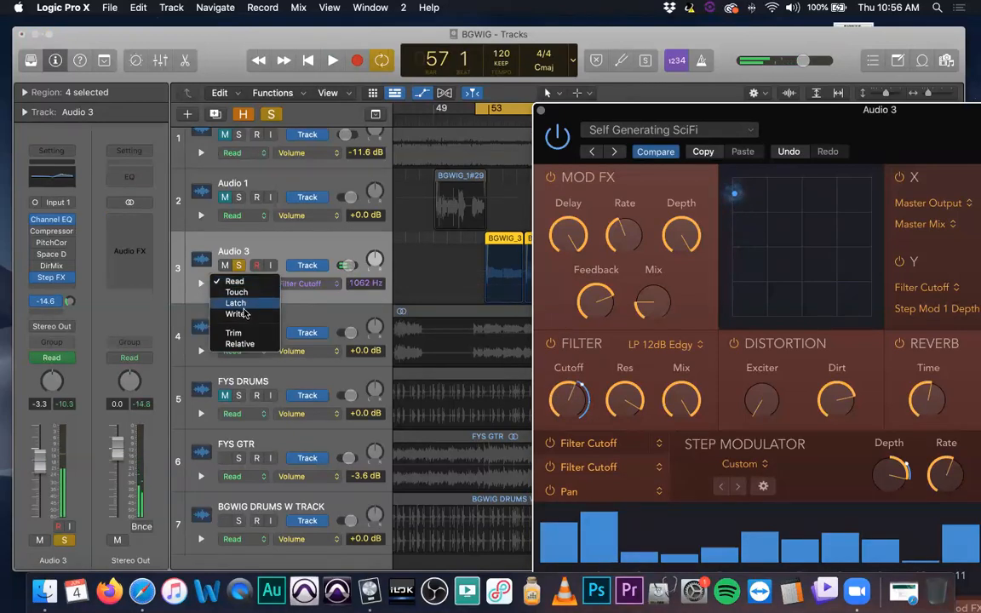
{"action": "left_click", "coordinate": [238, 314]}
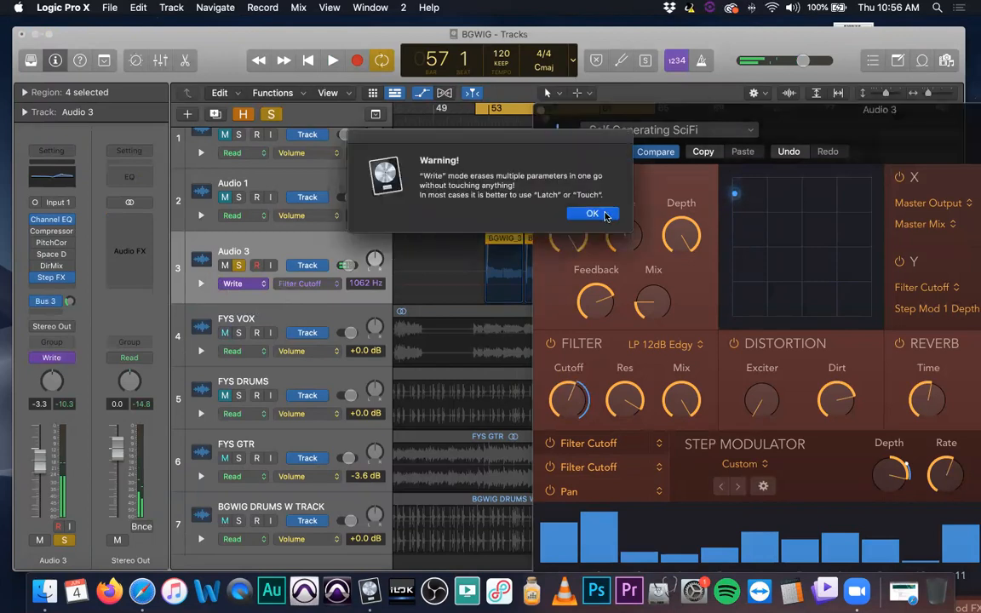
{"action": "left_click", "coordinate": [594, 213]}
{"action": "key", "text": "space"}
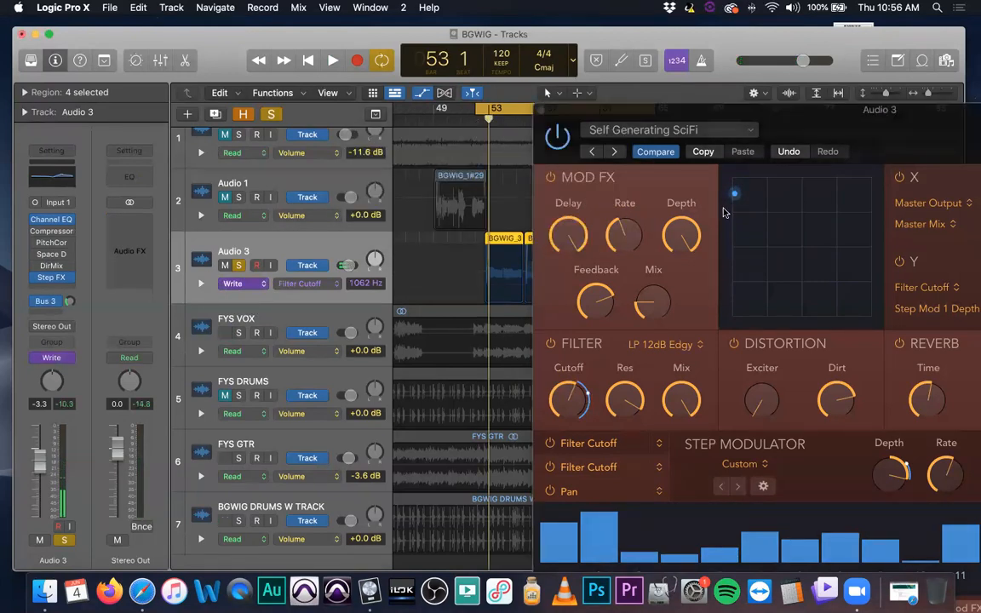
{"action": "left_click_drag", "start_coordinate": [734, 197], "coordinate": [749, 230]}
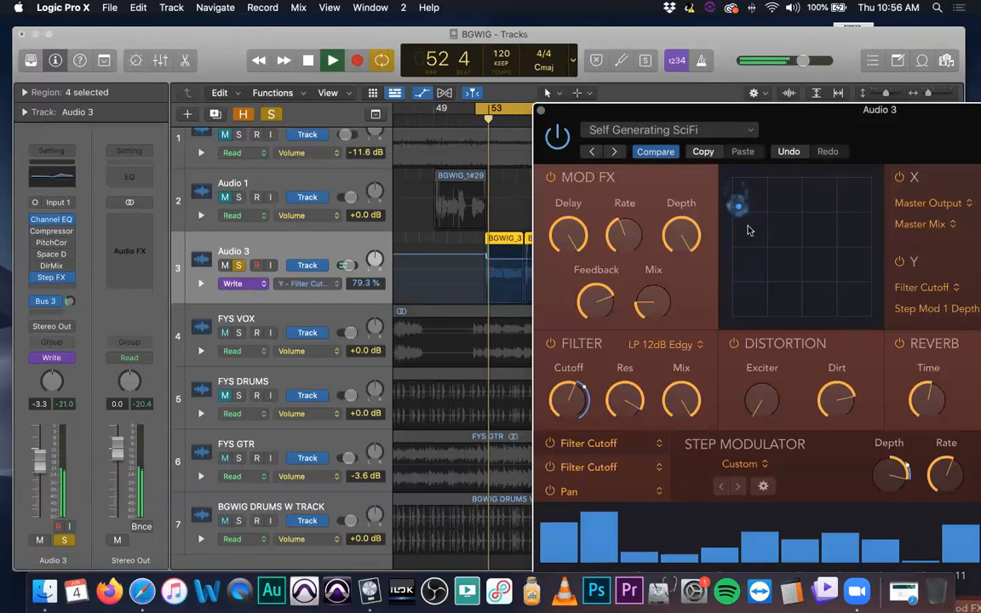
{"action": "left_click_drag", "start_coordinate": [749, 230], "coordinate": [855, 302]}
{"action": "left_click_drag", "start_coordinate": [845, 256], "coordinate": [816, 200]}
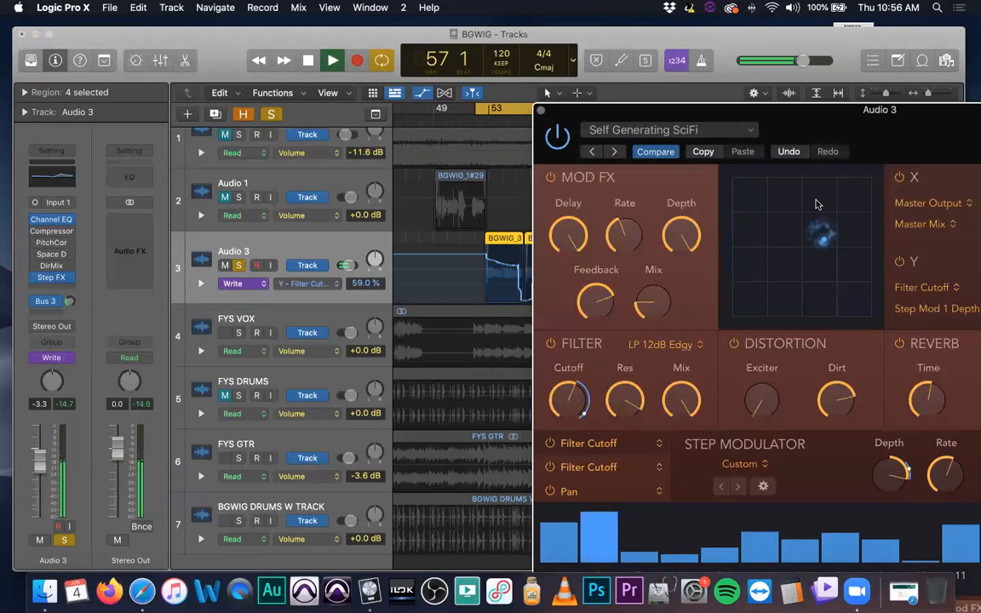
{"action": "left_click_drag", "start_coordinate": [816, 204], "coordinate": [832, 188]}
{"action": "key", "text": "space"}
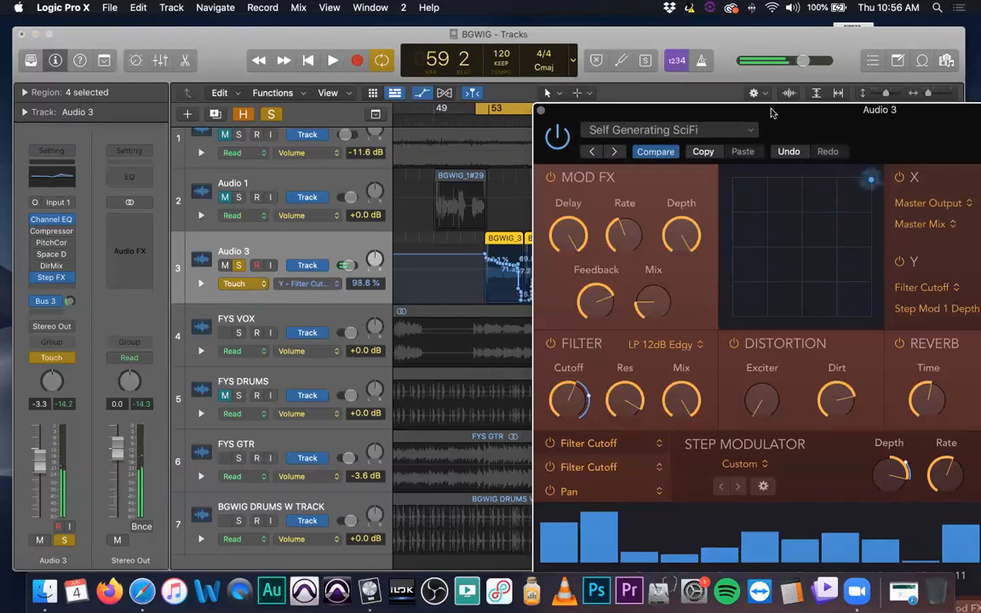
Reveal the automation recorded on Audio 3, close the Step FX window, and undo that automation
{"action": "left_click_drag", "start_coordinate": [803, 117], "coordinate": [492, 356]}
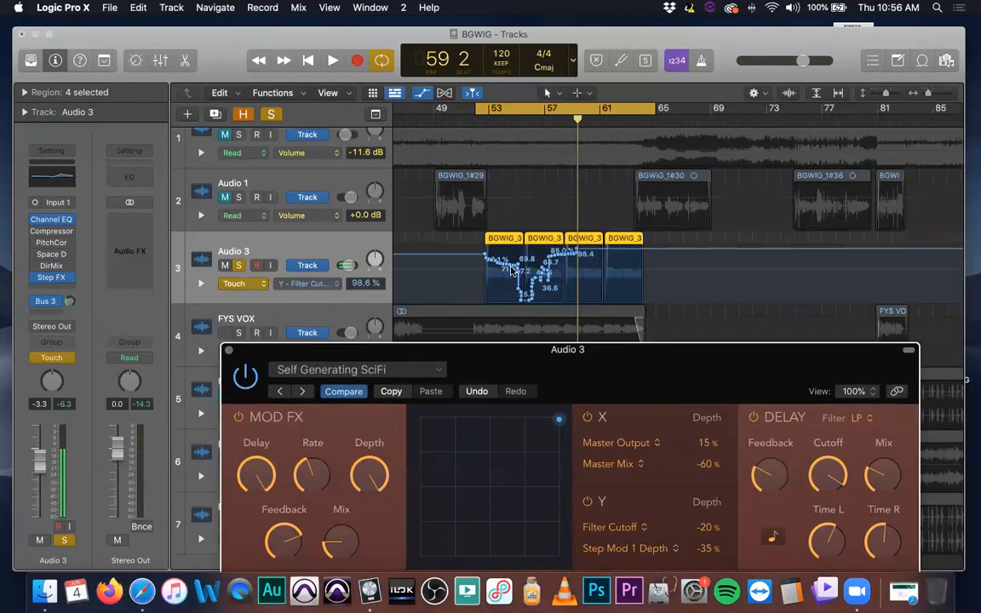
{"action": "left_click_drag", "start_coordinate": [498, 366], "coordinate": [499, 314]}
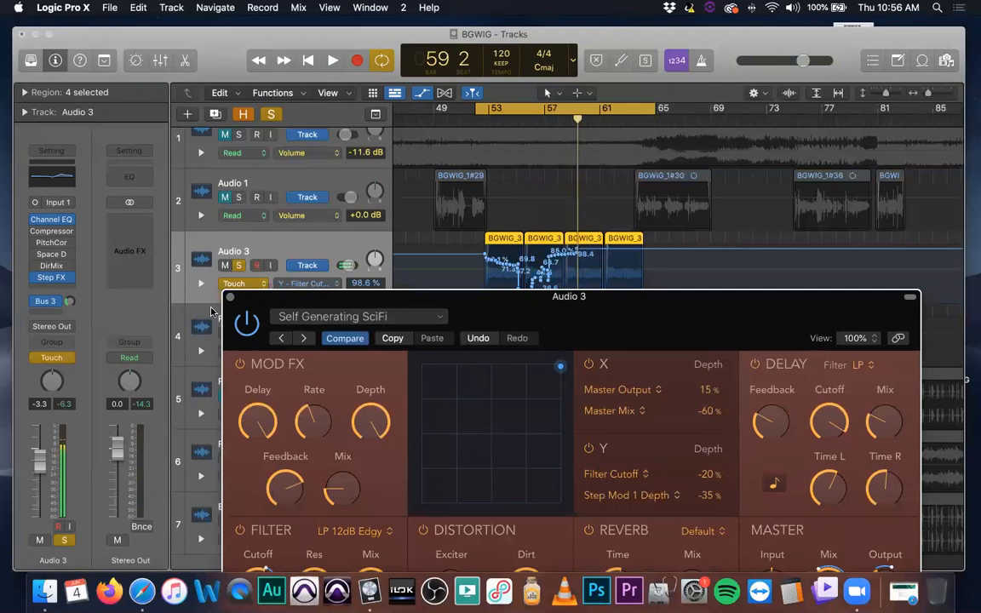
{"action": "left_click", "coordinate": [229, 298]}
{"action": "scroll", "coordinate": [491, 259], "scroll_direction": "up", "scroll_amount": 1}
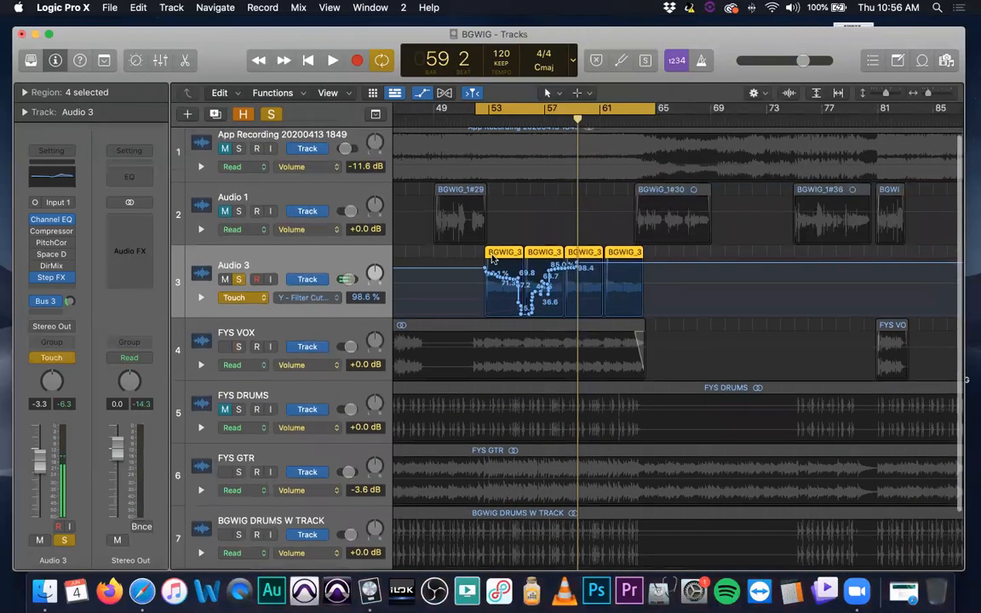
{"action": "key", "text": "super+z"}
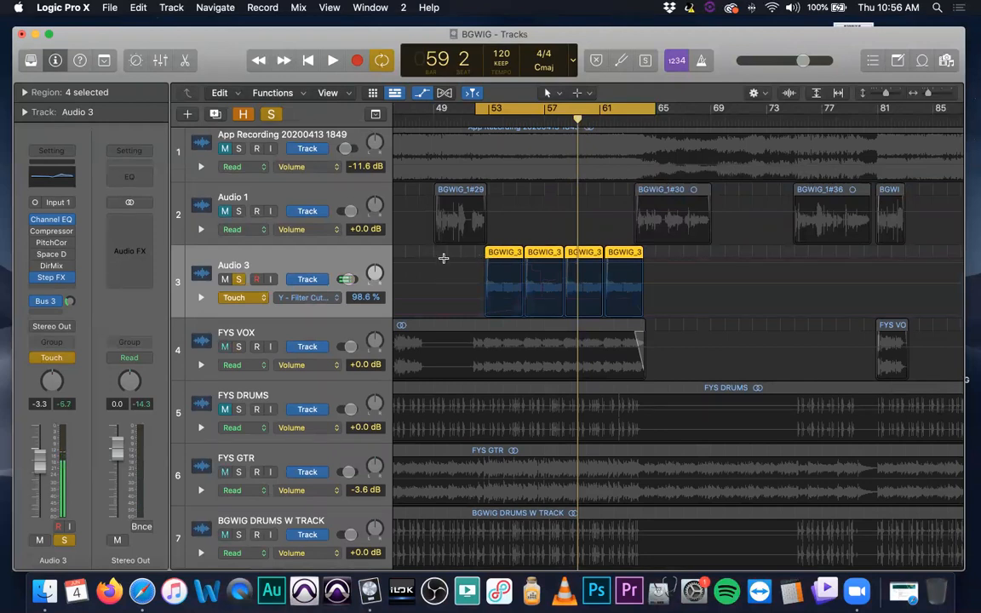
Set Audio 3's automation mode to Read and its parameter to Volume, then hide track automation
{"action": "left_click", "coordinate": [260, 300]}
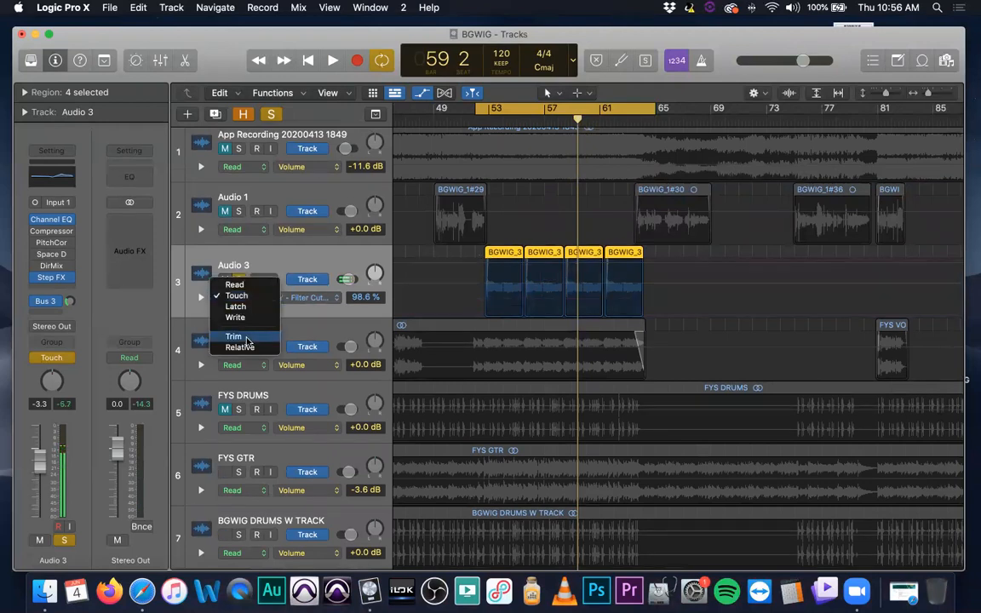
{"action": "left_click", "coordinate": [235, 285]}
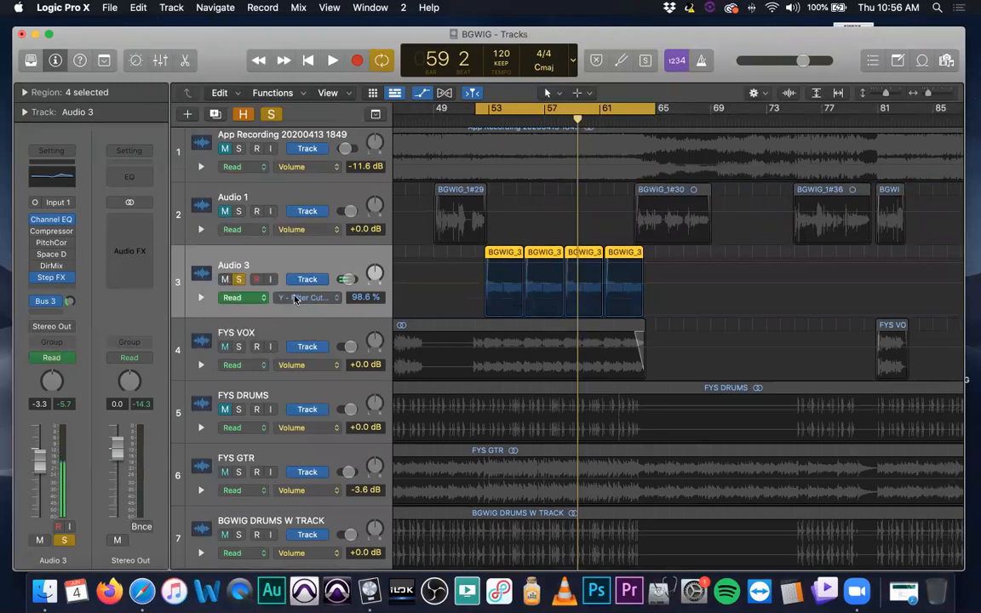
{"action": "left_click", "coordinate": [332, 299]}
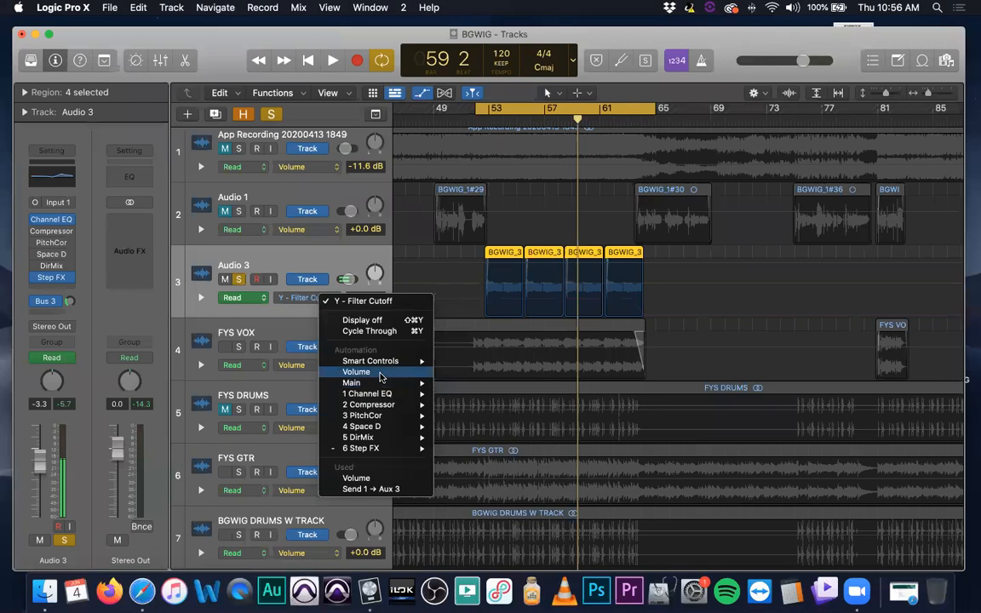
{"action": "mouse_move", "coordinate": [381, 384]}
{"action": "left_click", "coordinate": [451, 385]}
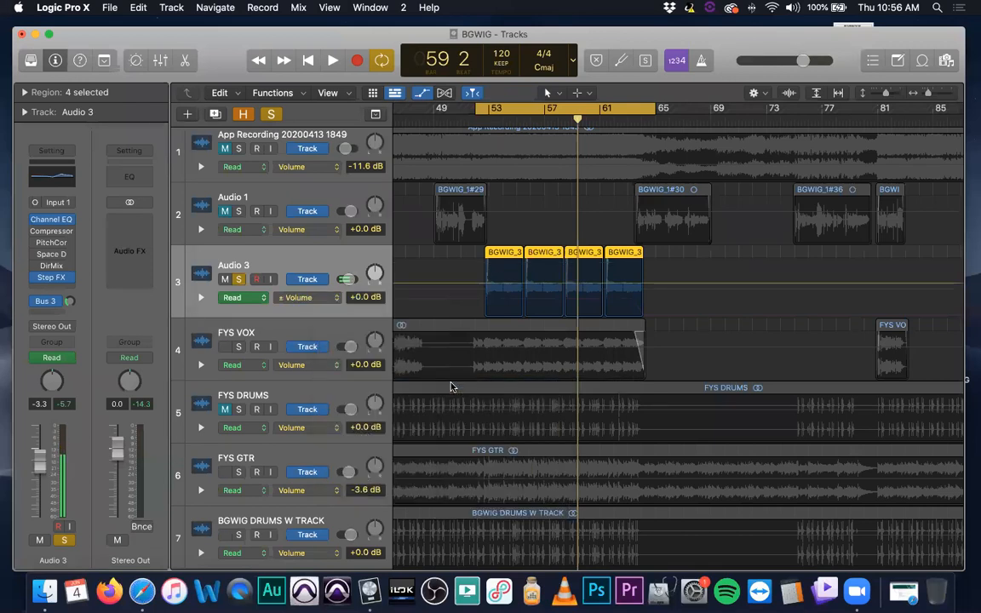
{"action": "key", "text": "a"}
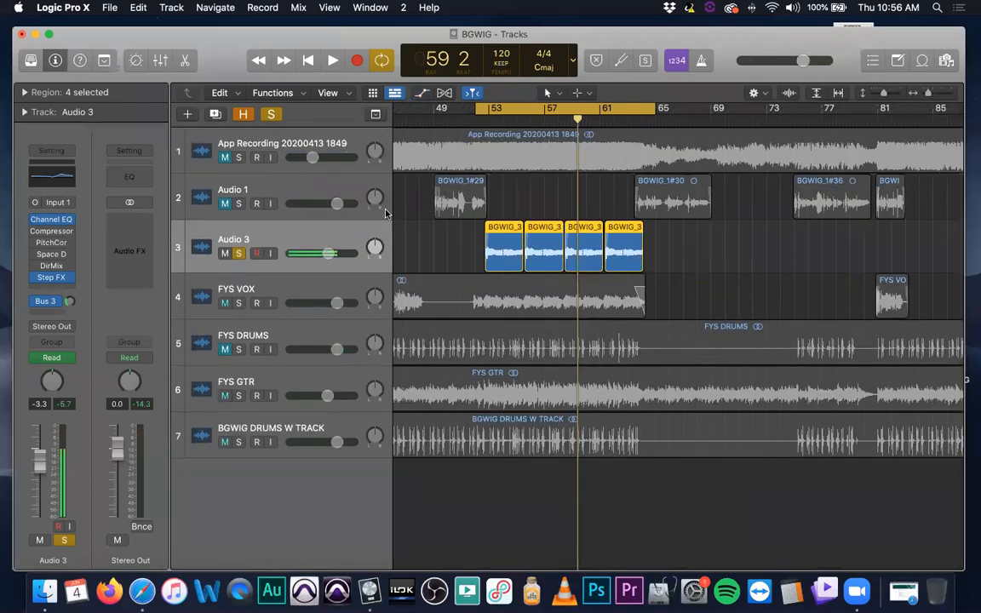
Remove Step FX from Audio 3's inserts and turn off the track's solo
{"action": "left_click", "coordinate": [70, 279]}
{"action": "left_click", "coordinate": [94, 296]}
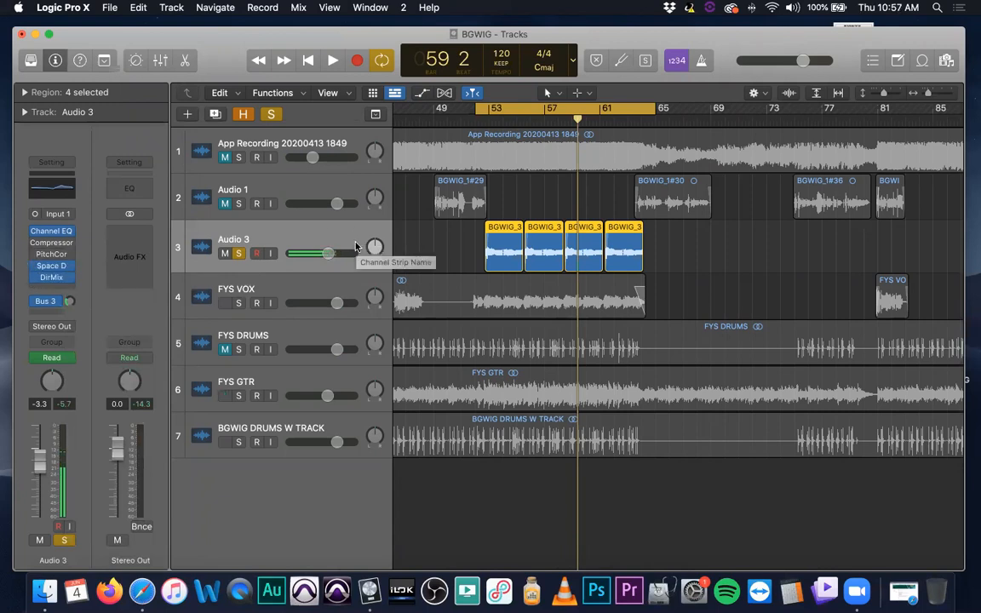
{"action": "key", "text": "a"}
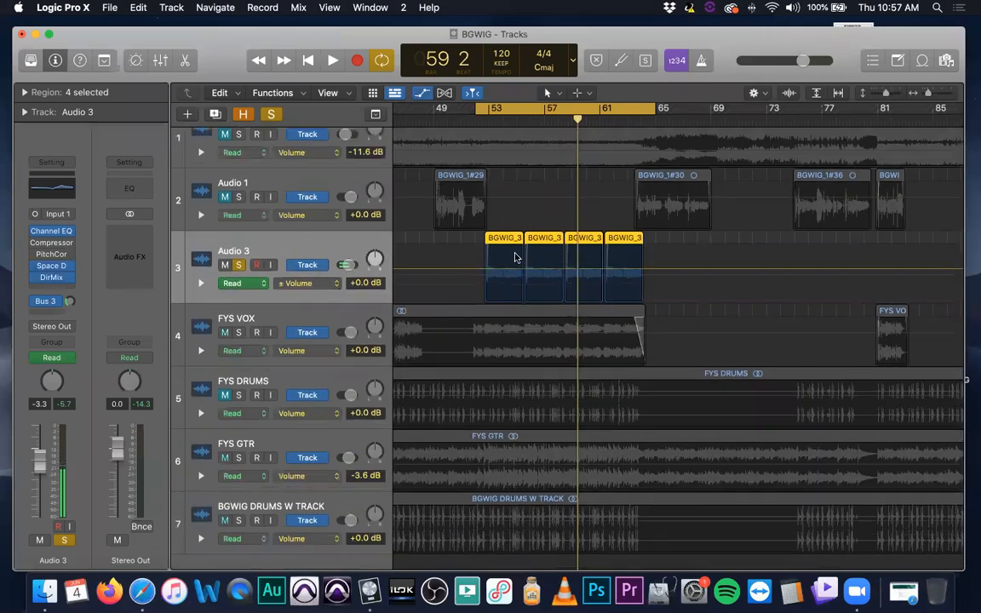
{"action": "key", "text": "a"}
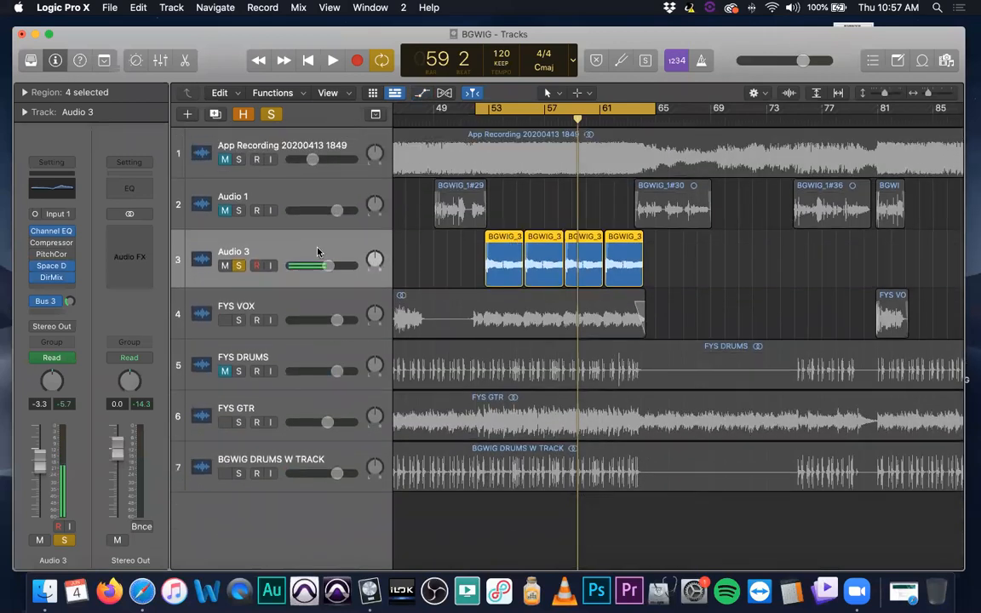
{"action": "left_click", "coordinate": [241, 265]}
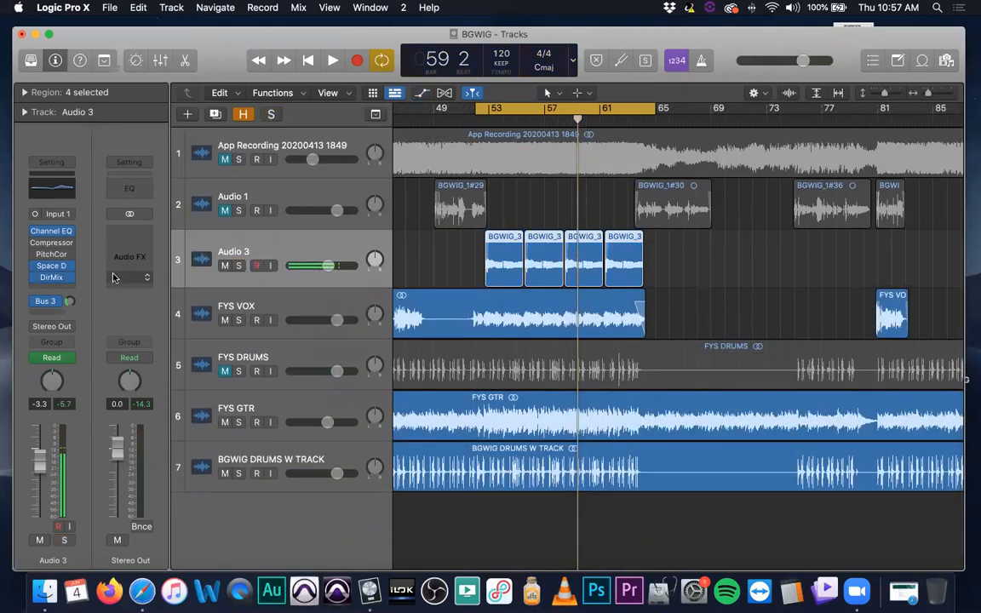
Insert a stereo Bass Amp Designer after the direction mixer on Audio 3
{"action": "left_click", "coordinate": [70, 290]}
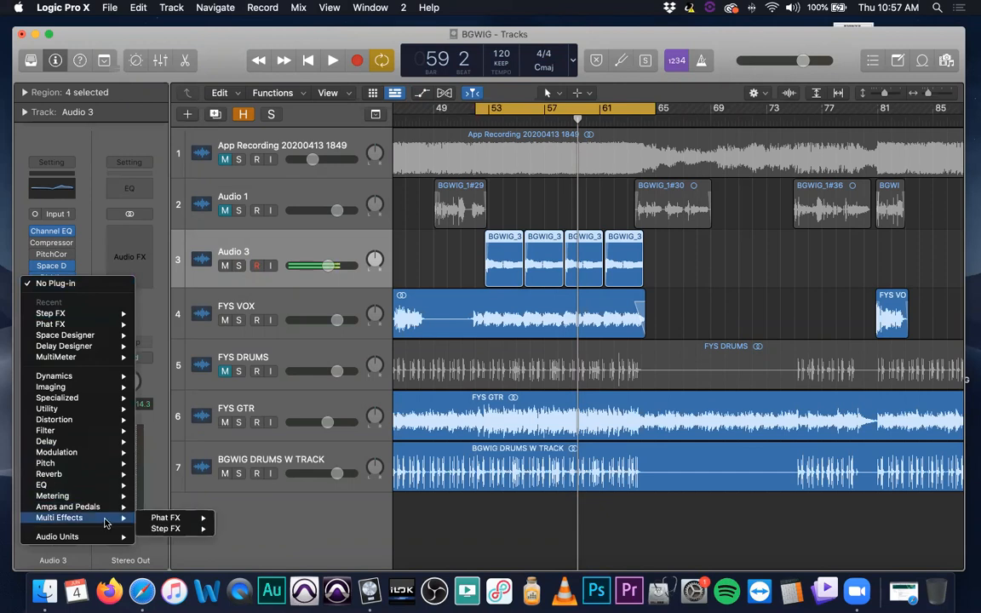
{"action": "mouse_move", "coordinate": [108, 509]}
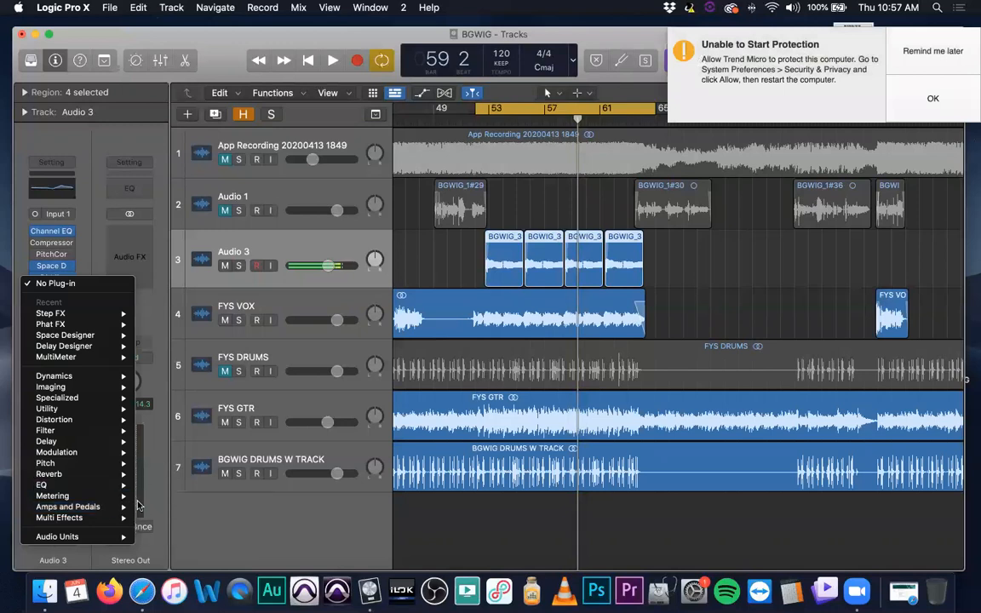
{"action": "mouse_move", "coordinate": [119, 510]}
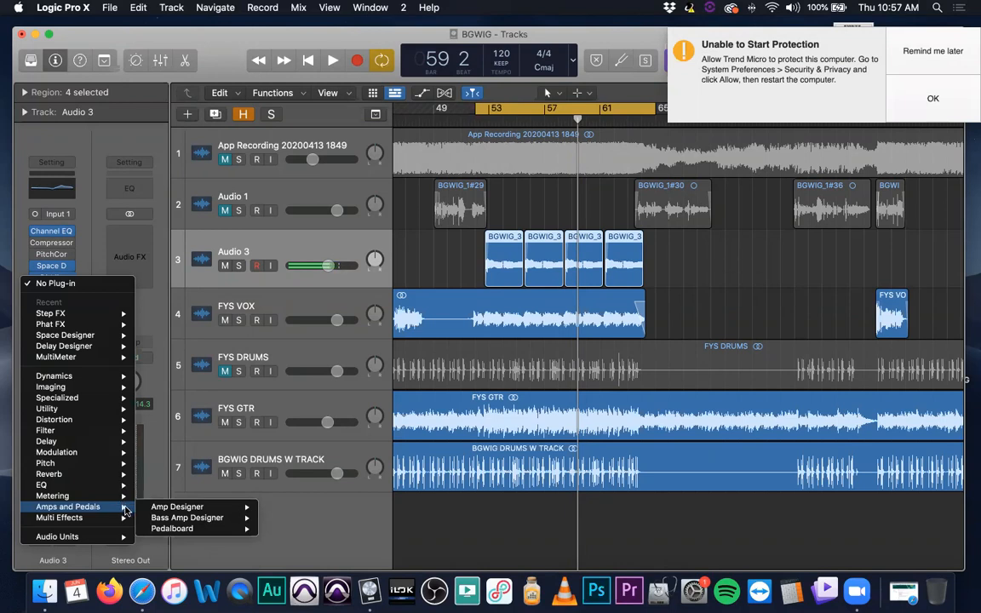
{"action": "mouse_move", "coordinate": [213, 518]}
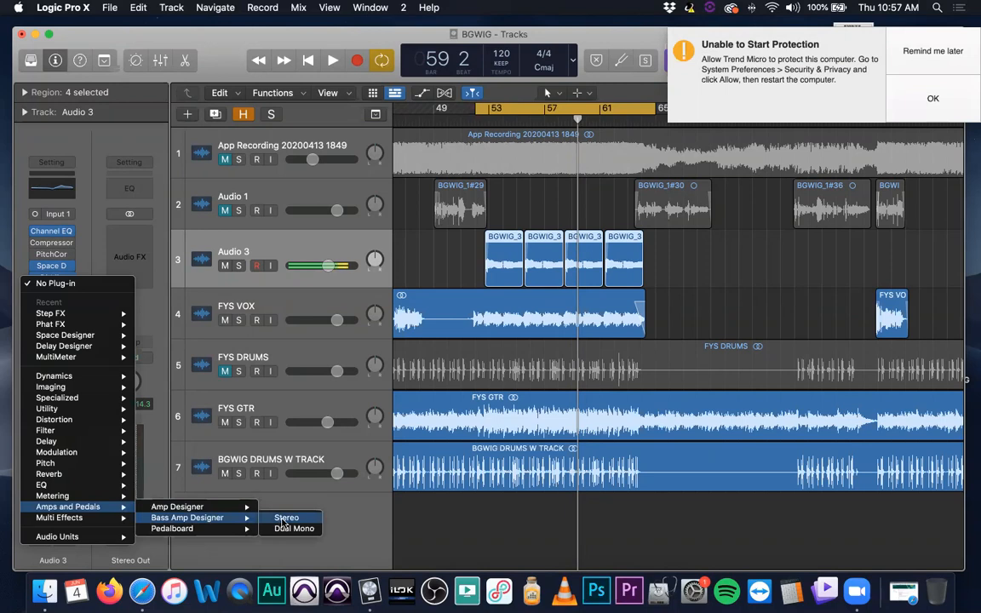
{"action": "left_click", "coordinate": [283, 518]}
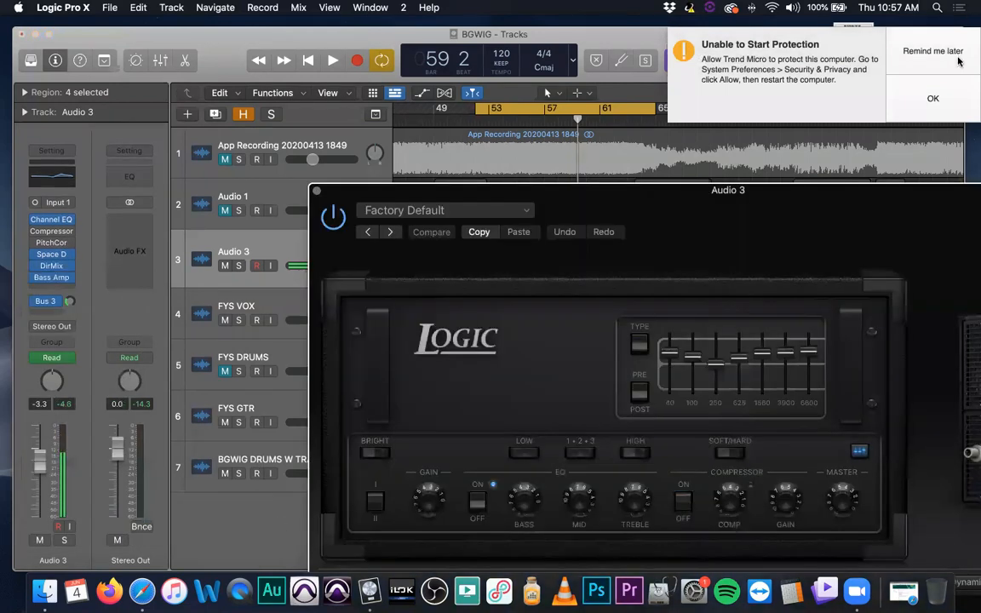
Load Bass Amp Designer's Edgy preset and close the plug-in window
{"action": "left_click_drag", "start_coordinate": [621, 206], "coordinate": [325, 100]}
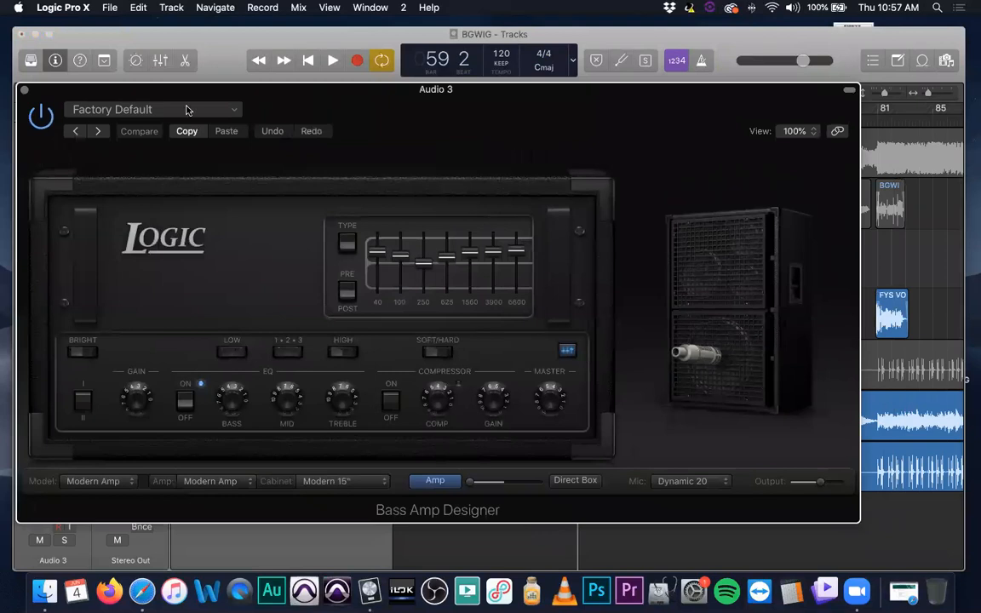
{"action": "left_click", "coordinate": [187, 110]}
{"action": "scroll", "coordinate": [246, 371], "scroll_direction": "down", "scroll_amount": 5}
{"action": "scroll", "coordinate": [226, 530], "scroll_direction": "down", "scroll_amount": 10}
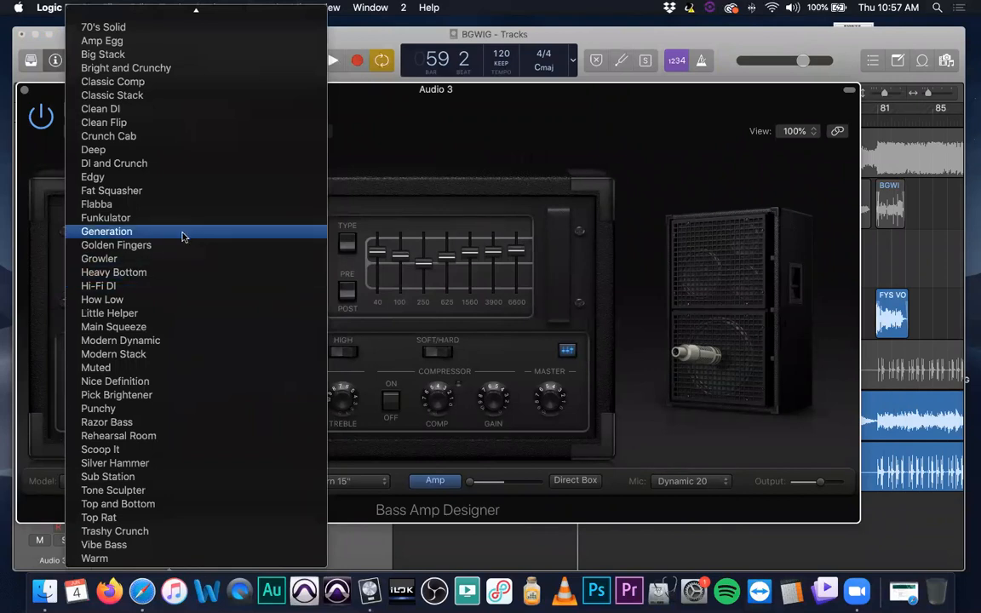
{"action": "left_click", "coordinate": [146, 180]}
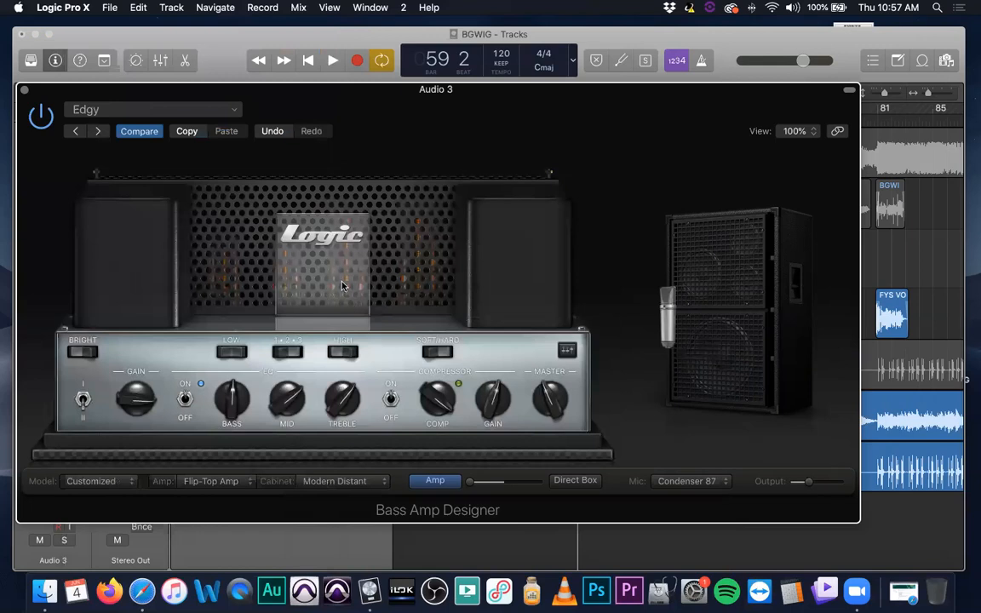
{"action": "left_click", "coordinate": [25, 90]}
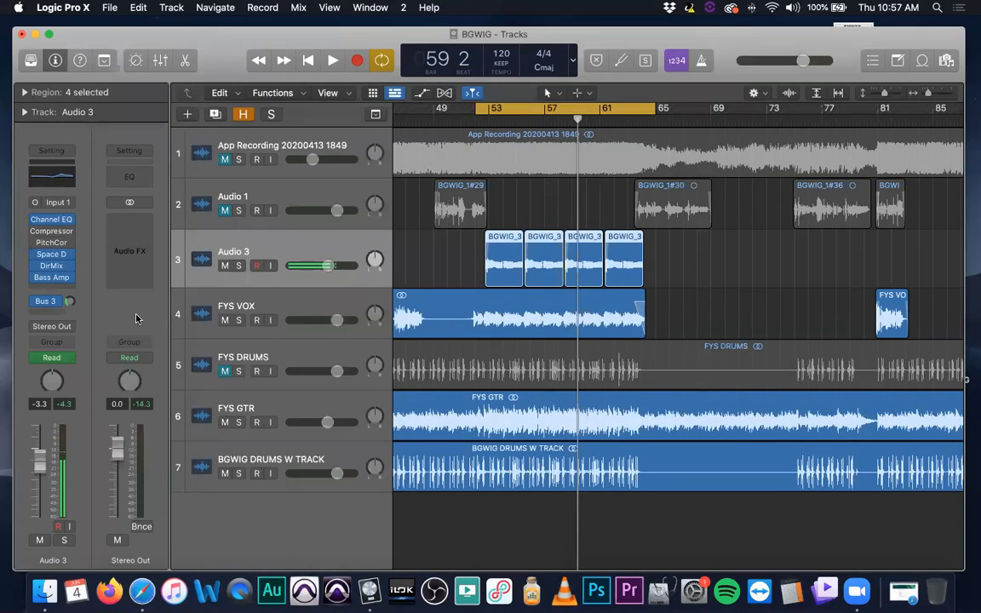
Replace Bass Amp Designer on Audio 3 with the stereo Binaural Post-Processing imaging plug-in
{"action": "left_click", "coordinate": [69, 282]}
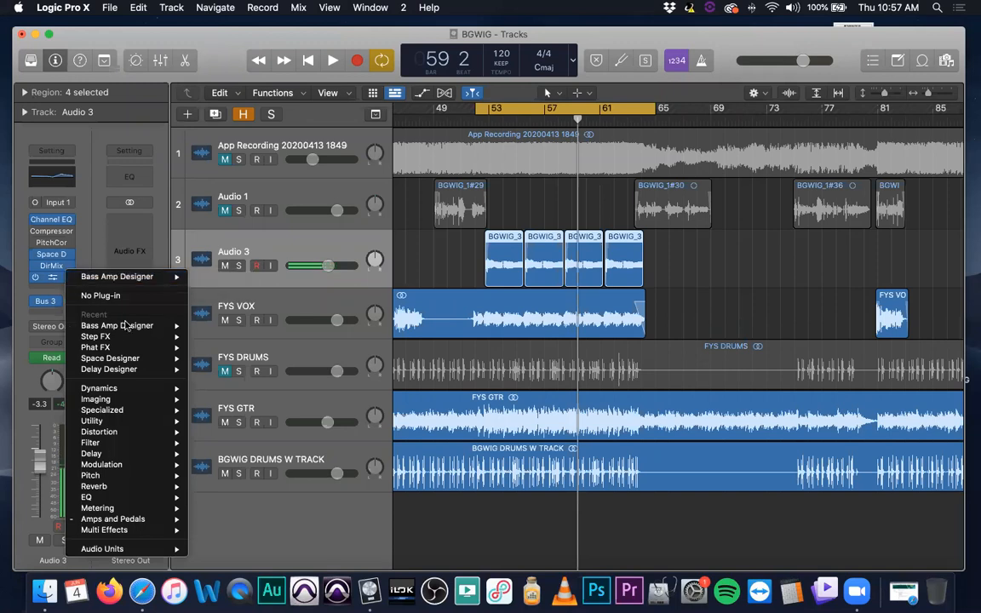
{"action": "mouse_move", "coordinate": [145, 405]}
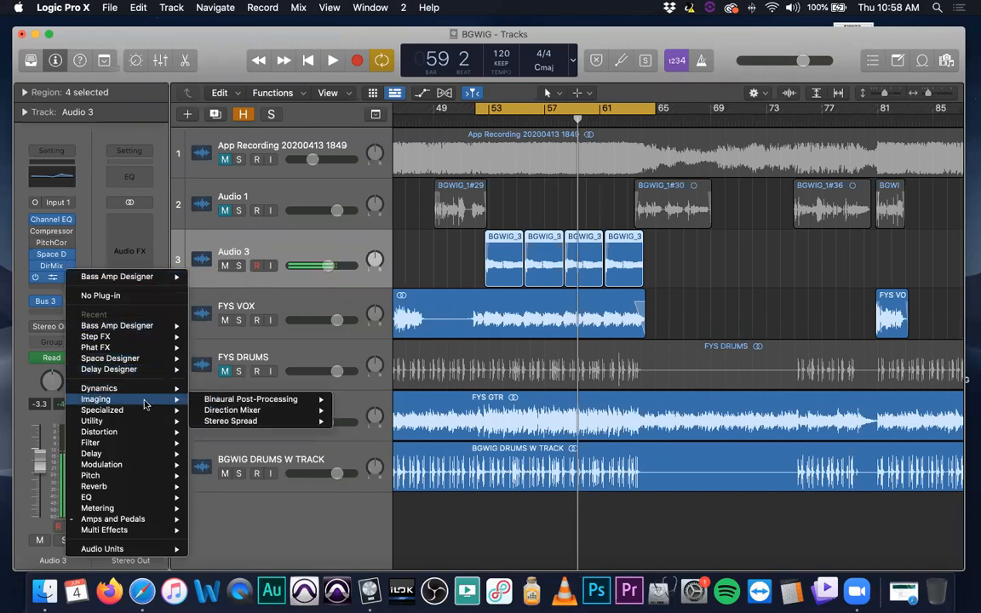
{"action": "mouse_move", "coordinate": [253, 400]}
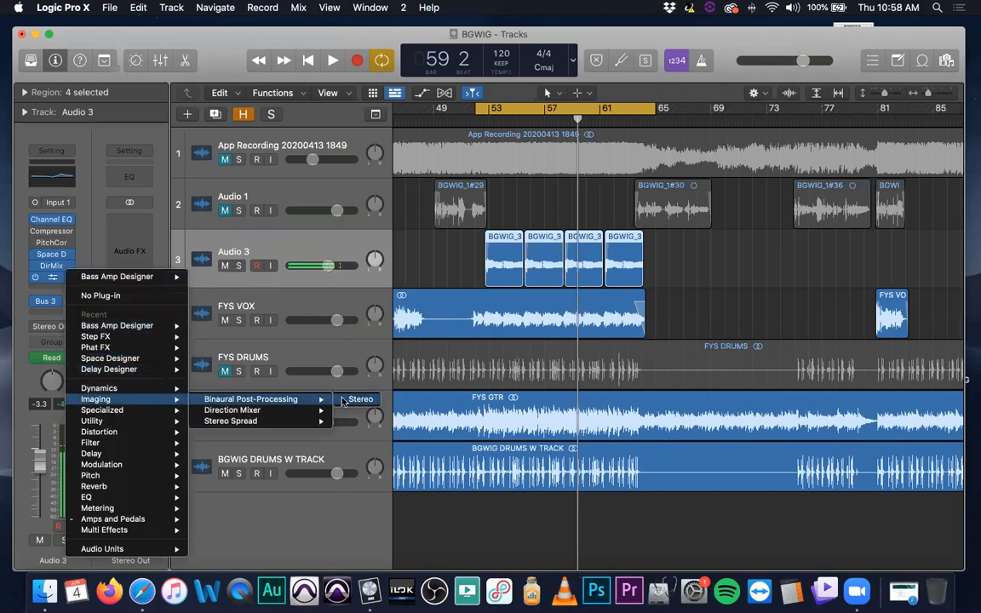
{"action": "left_click", "coordinate": [357, 398]}
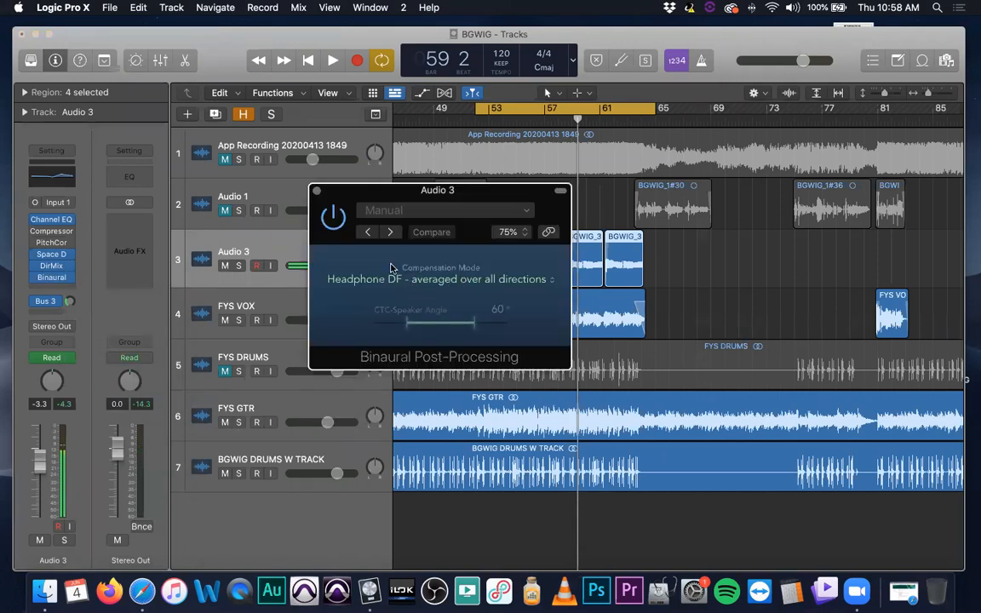
Replace Binaural Post-Processing on Audio 3 with the stereo Distortion plug-in and close its window
{"action": "left_click", "coordinate": [317, 191]}
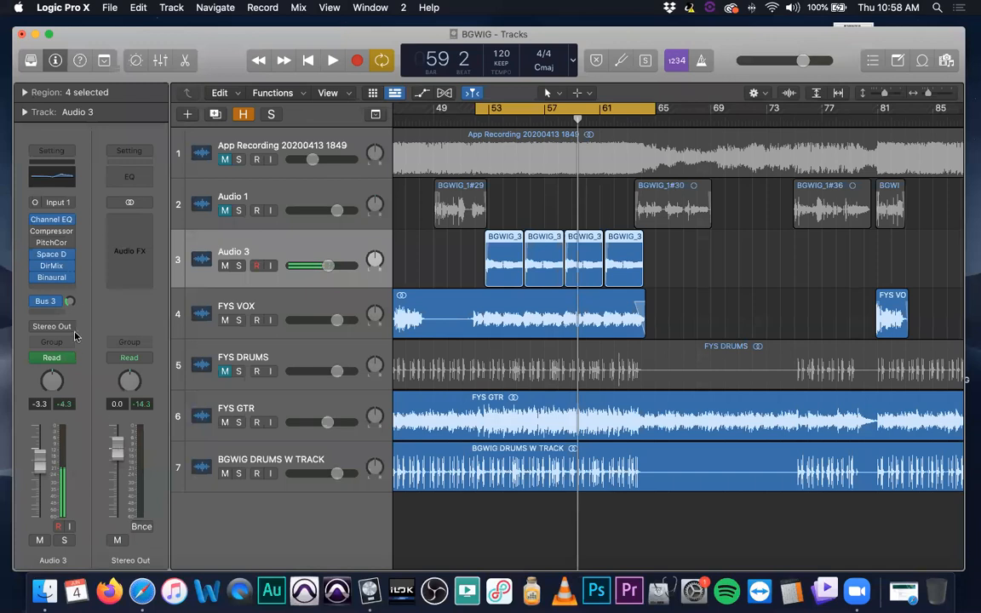
{"action": "left_click", "coordinate": [67, 277]}
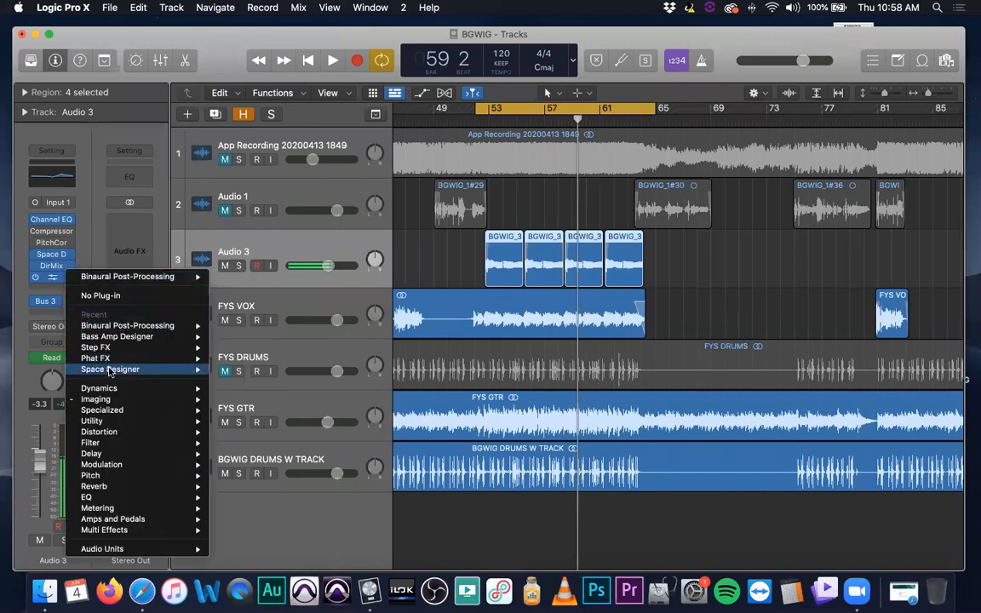
{"action": "mouse_move", "coordinate": [158, 431]}
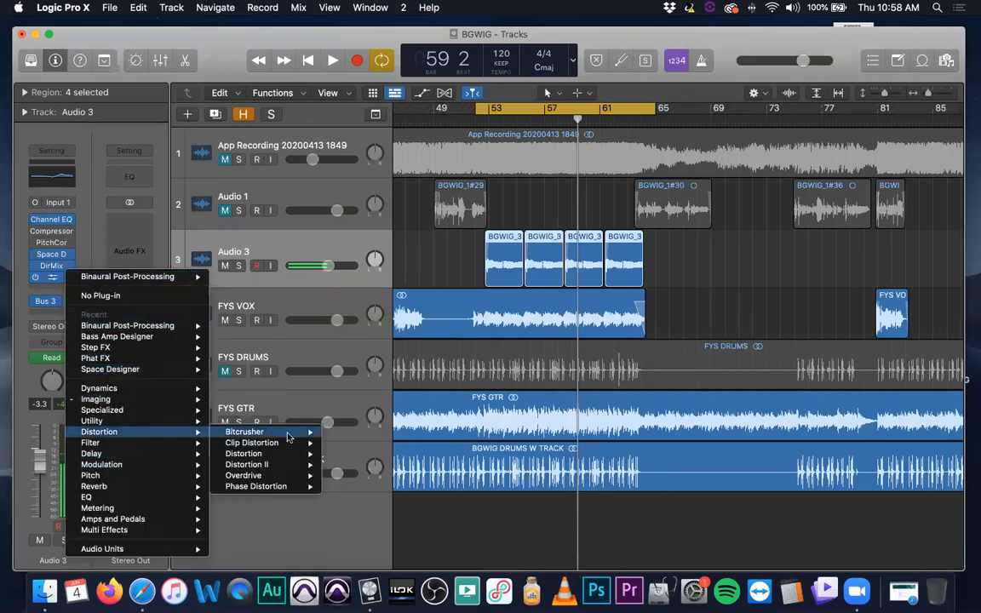
{"action": "mouse_move", "coordinate": [294, 438]}
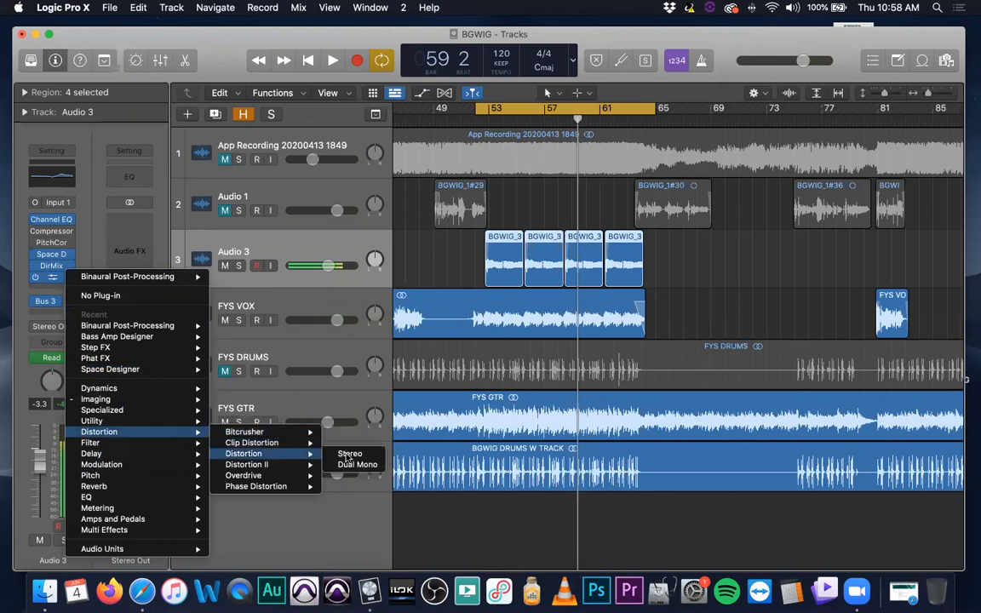
{"action": "left_click", "coordinate": [344, 456]}
{"action": "left_click_drag", "start_coordinate": [443, 184], "coordinate": [288, 203]}
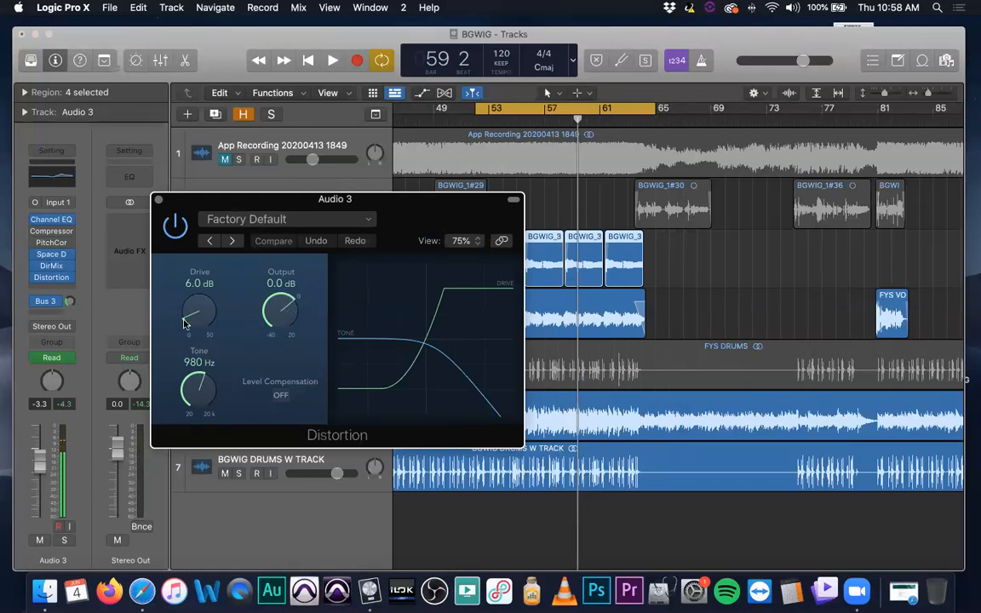
{"action": "left_click", "coordinate": [158, 200]}
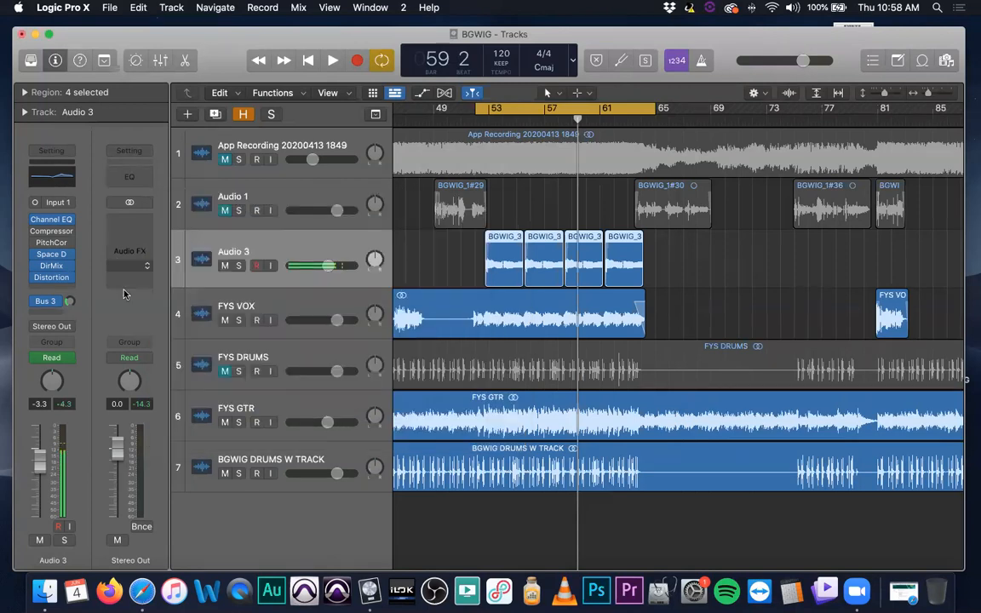
Swap Distortion on Audio 3 for the stereo Chorus modulation plug-in and close its window
{"action": "left_click", "coordinate": [63, 278]}
{"action": "mouse_move", "coordinate": [146, 469]}
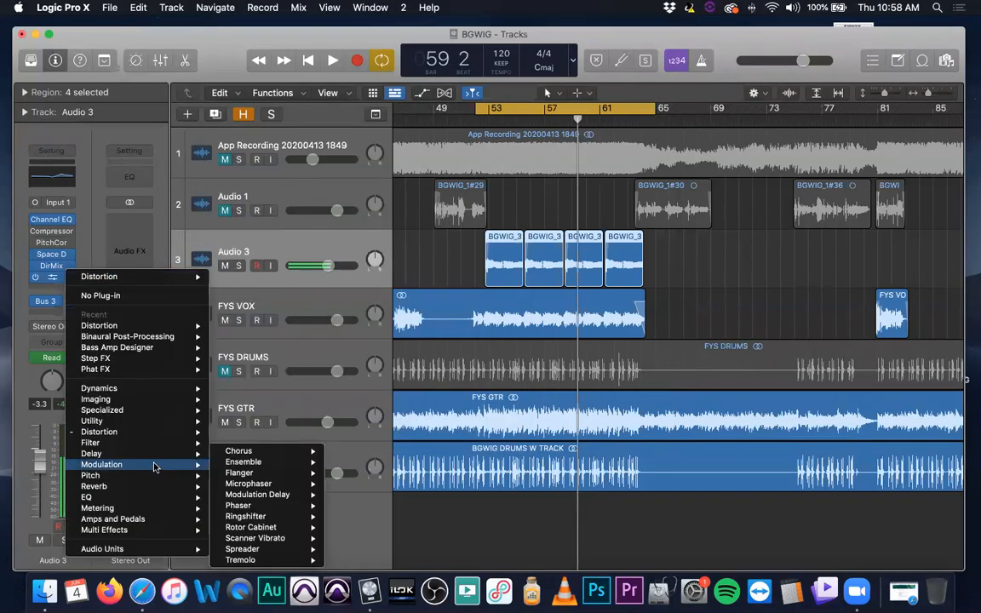
{"action": "mouse_move", "coordinate": [266, 456]}
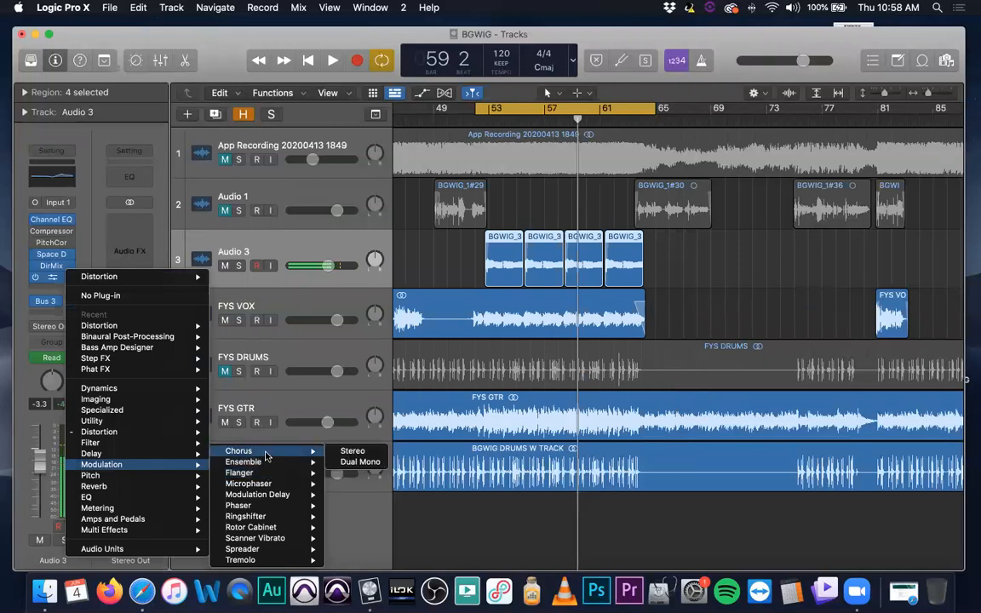
{"action": "left_click", "coordinate": [352, 451]}
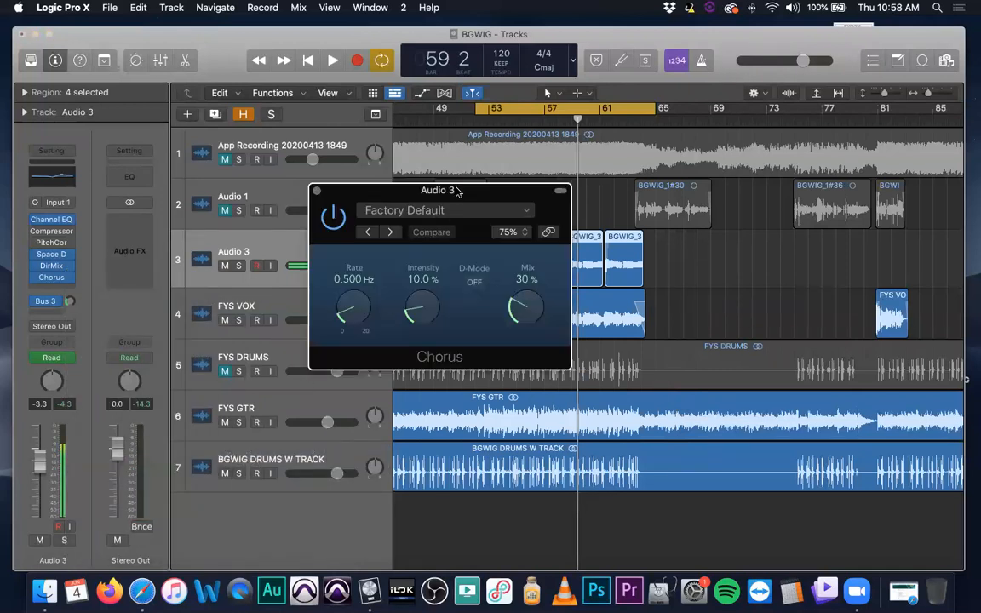
{"action": "left_click_drag", "start_coordinate": [452, 190], "coordinate": [350, 222]}
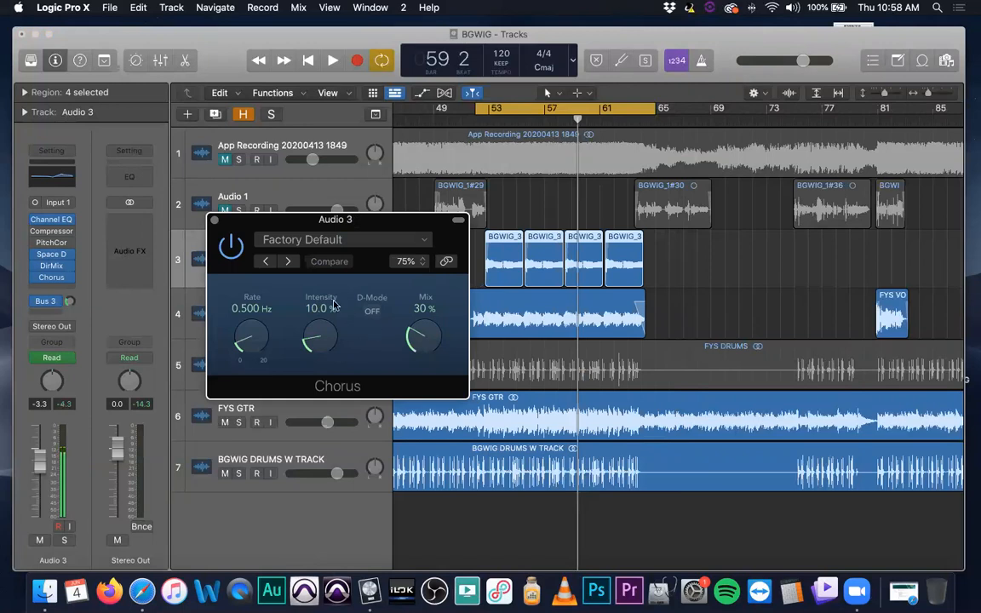
{"action": "left_click", "coordinate": [215, 220]}
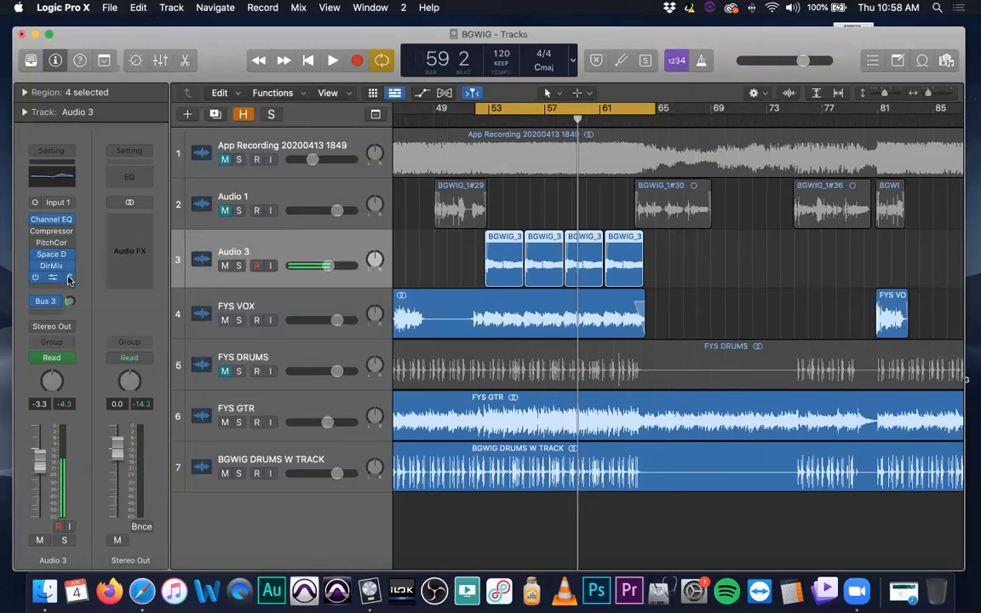
Replace Chorus on Audio 3 with a second Channel EQ and close its window
{"action": "left_click", "coordinate": [70, 280]}
{"action": "mouse_move", "coordinate": [141, 503]}
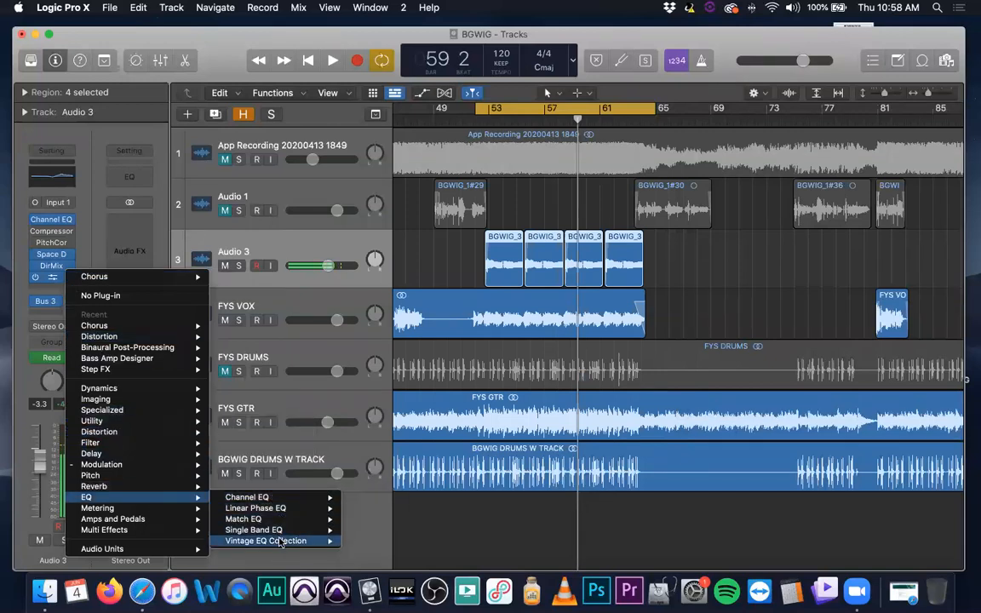
{"action": "mouse_move", "coordinate": [315, 497]}
{"action": "left_click", "coordinate": [362, 498]}
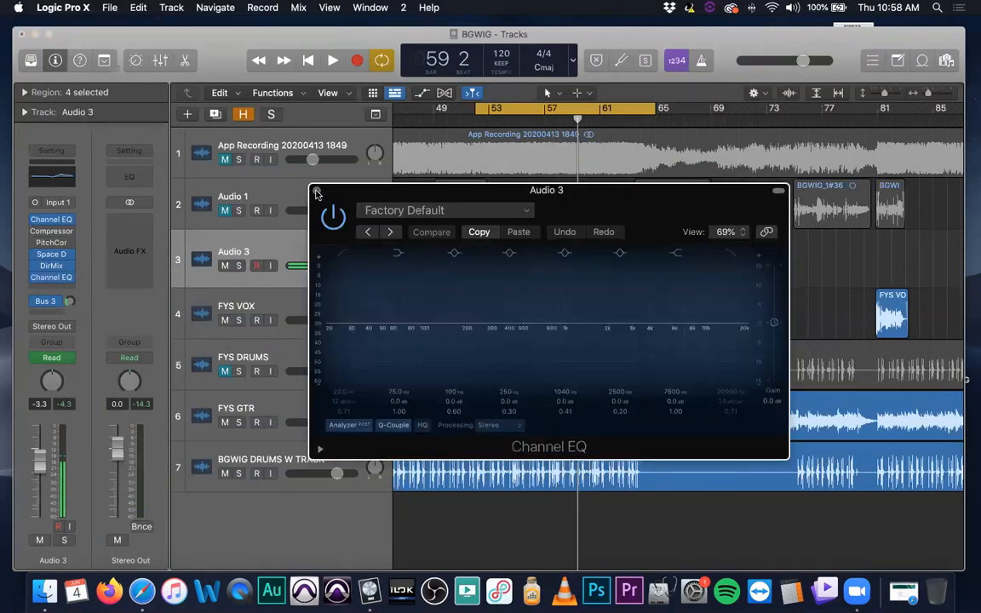
{"action": "left_click", "coordinate": [316, 191]}
Replace the last Channel EQ on Audio 3 with the stereo Auto Sampler utility and bring its whole window into view
{"action": "left_click", "coordinate": [72, 277]}
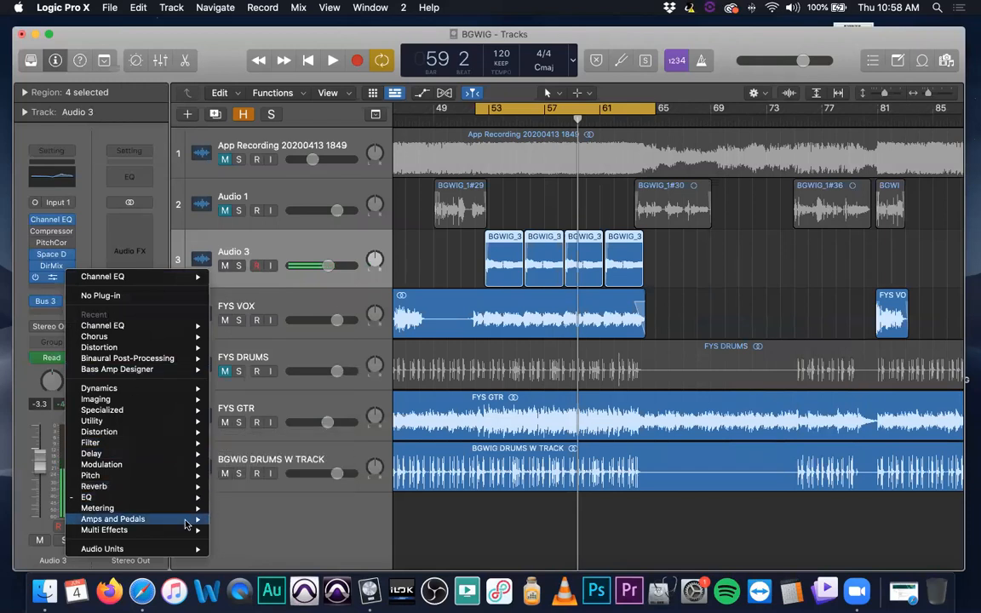
{"action": "mouse_move", "coordinate": [155, 422]}
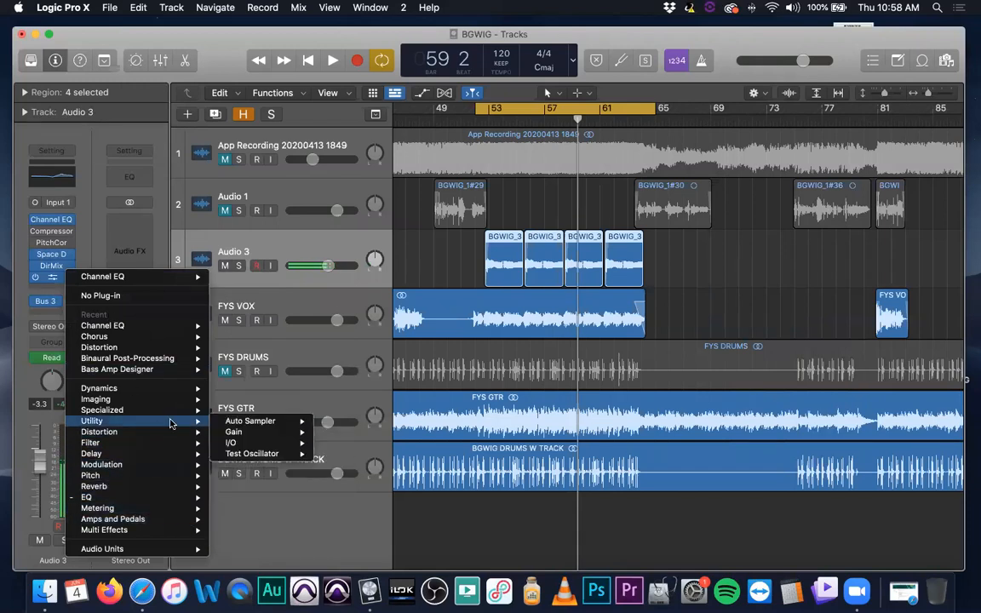
{"action": "mouse_move", "coordinate": [264, 421]}
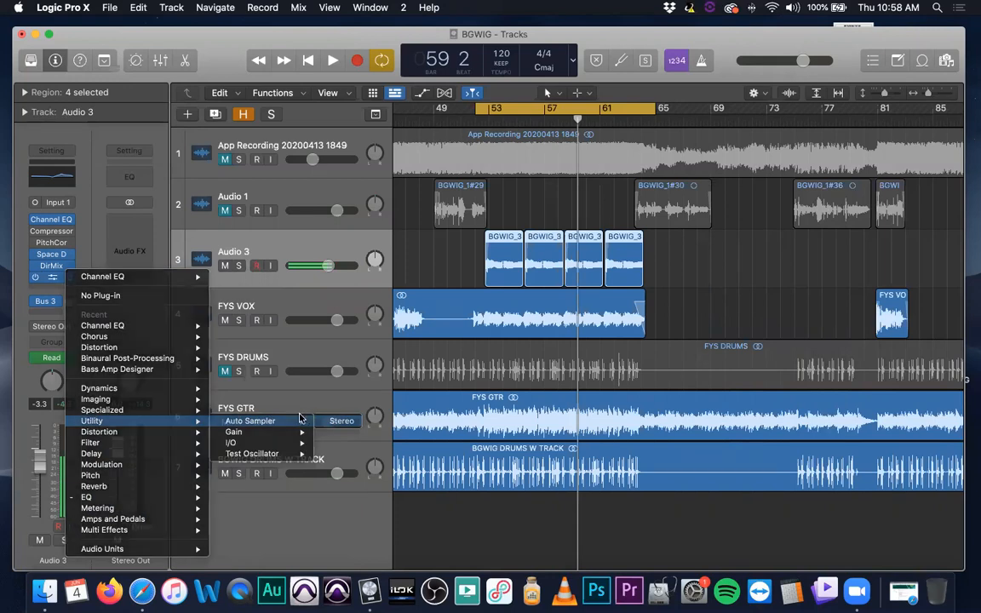
{"action": "left_click", "coordinate": [299, 415]}
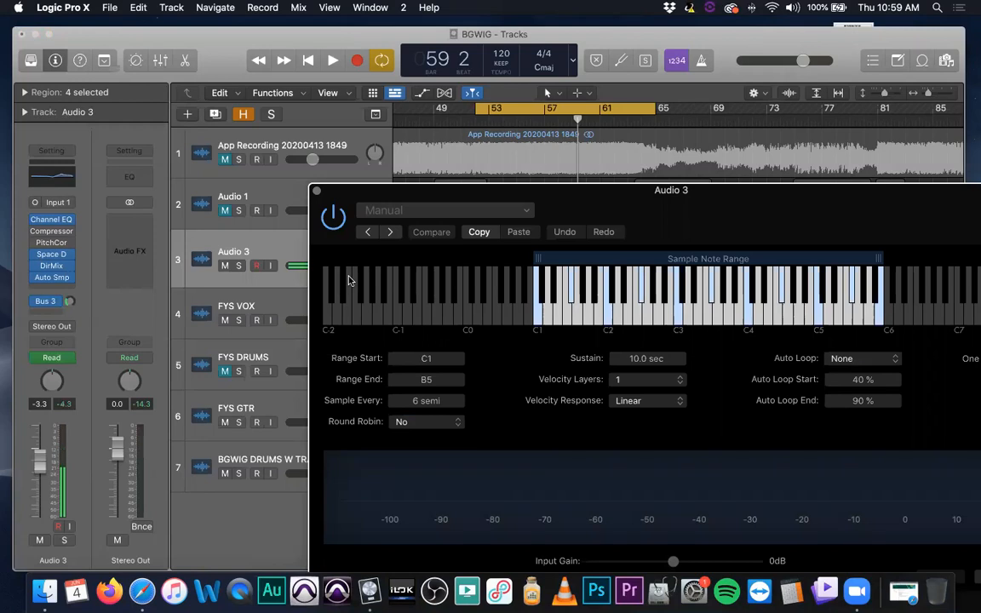
{"action": "left_click_drag", "start_coordinate": [521, 191], "coordinate": [290, 111]}
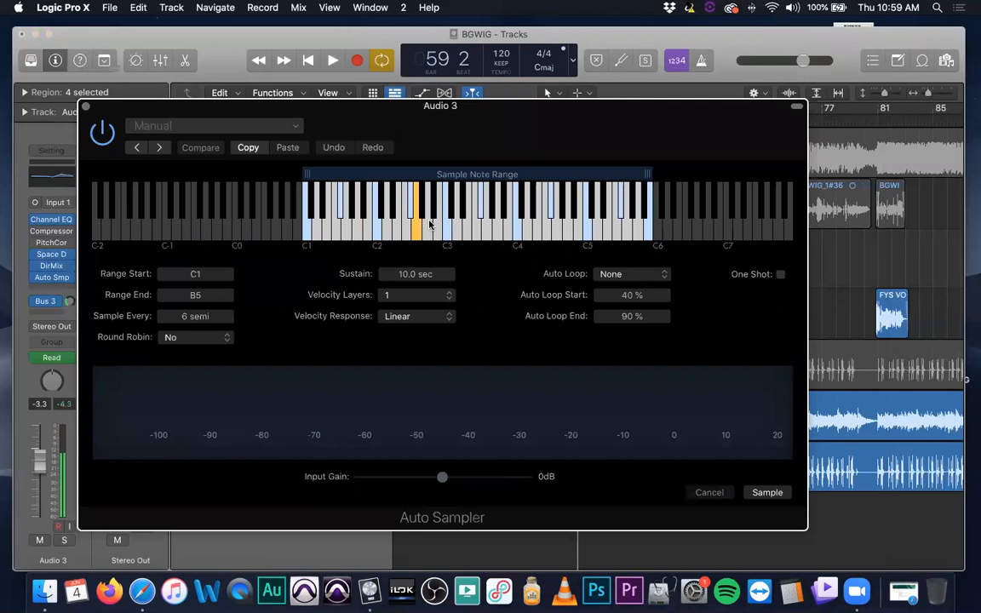
Try Auto Sampler's Drums preset, then load the Sustained - Bidirectional Loop preset
{"action": "left_click", "coordinate": [262, 125]}
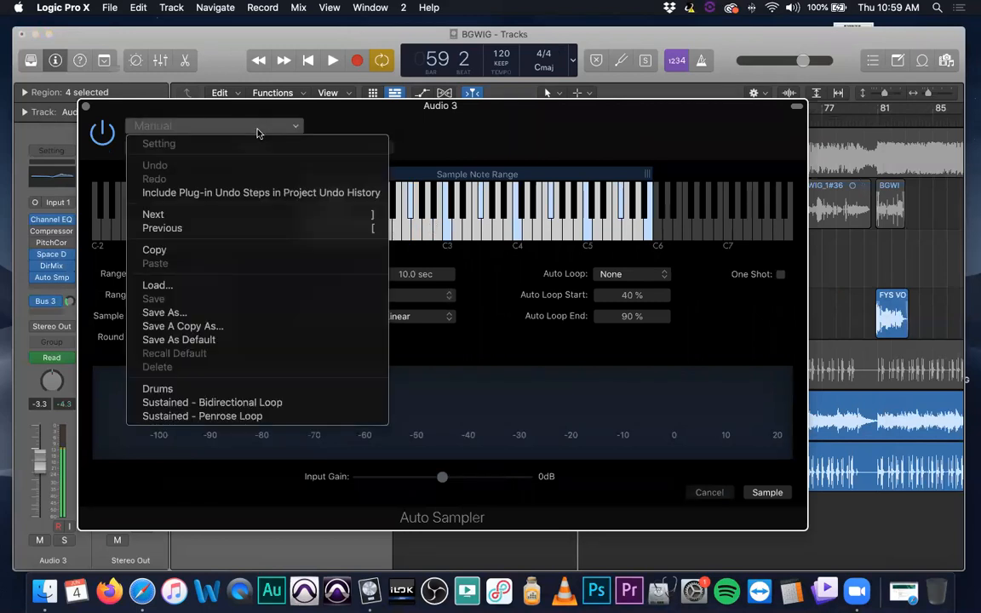
{"action": "left_click", "coordinate": [247, 391]}
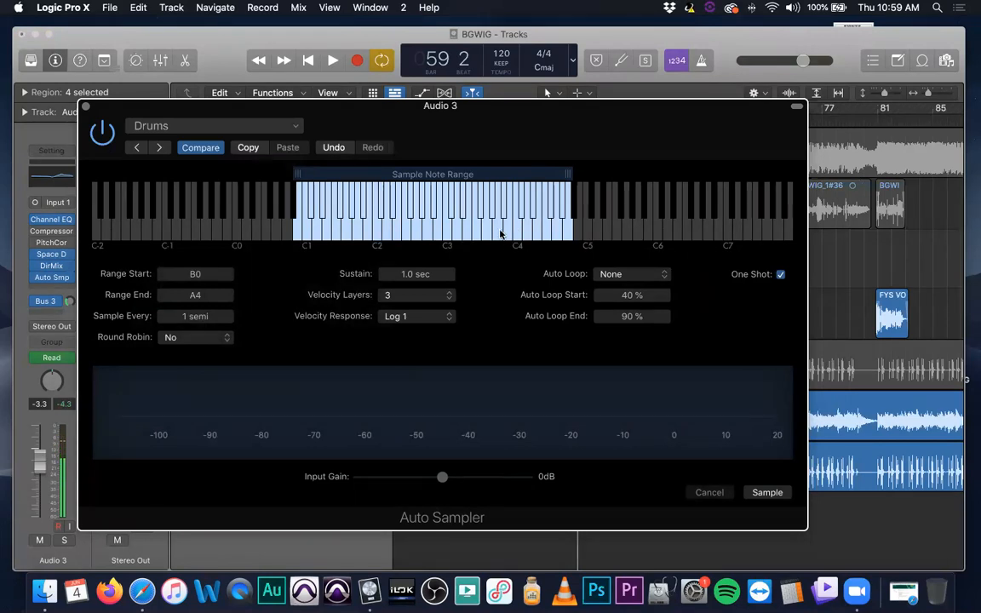
{"action": "left_click", "coordinate": [211, 125]}
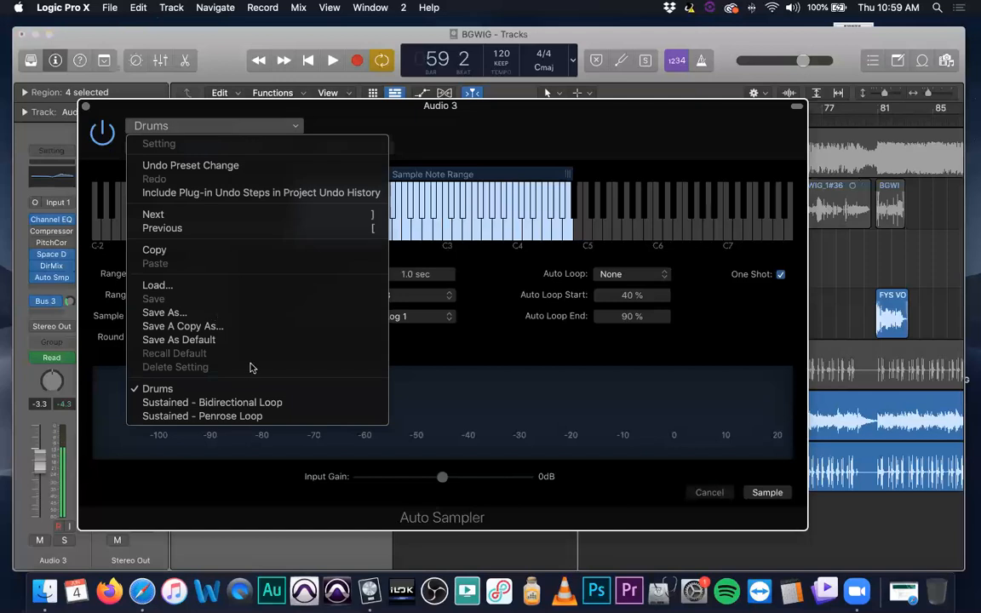
{"action": "left_click", "coordinate": [287, 402]}
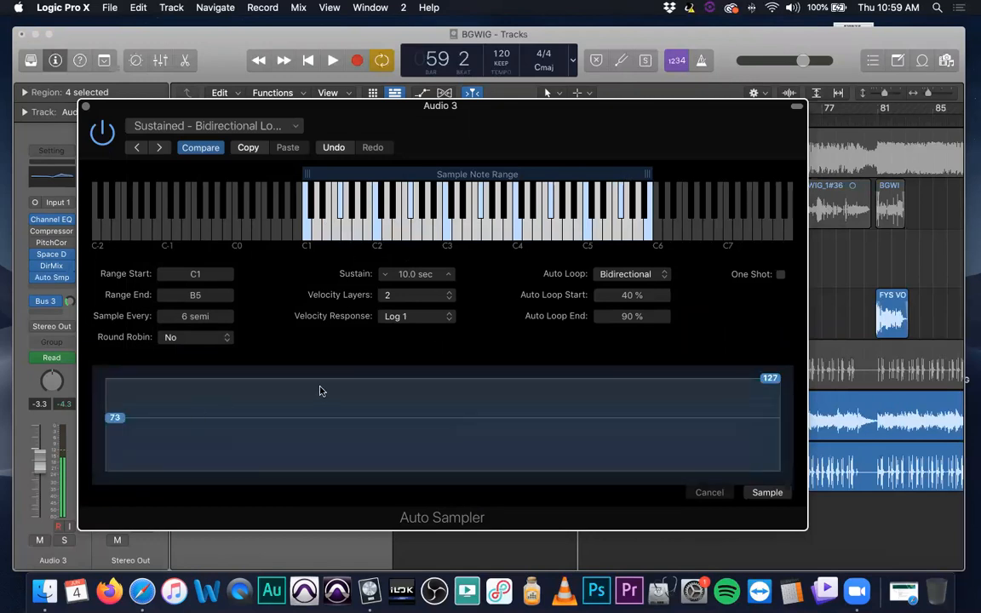
Show the Musical Typing keyboard, move it clear of Auto Sampler's note range, and hide it again
{"action": "key", "text": "super+k"}
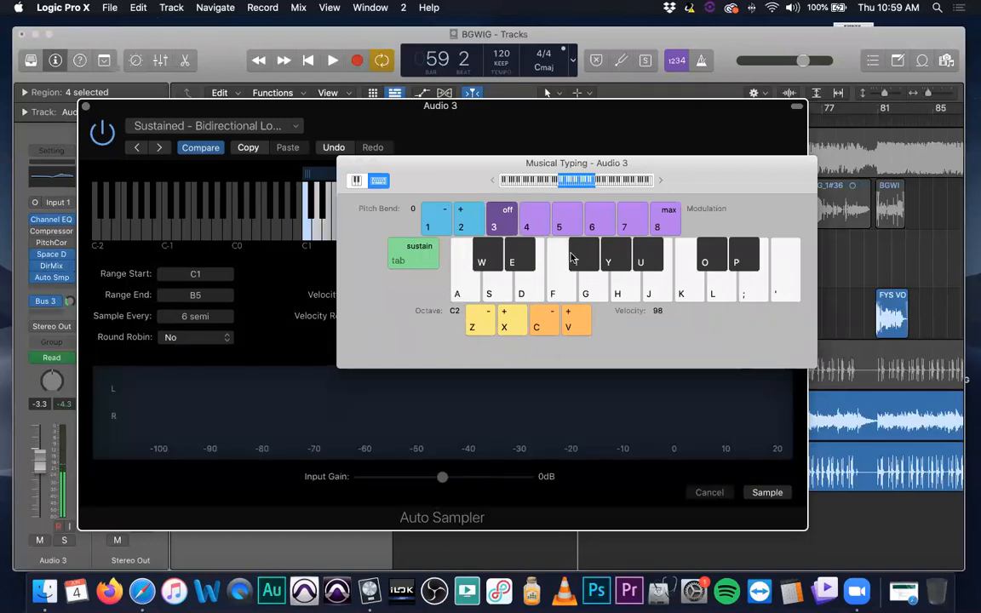
{"action": "left_click_drag", "start_coordinate": [485, 219], "coordinate": [378, 339]}
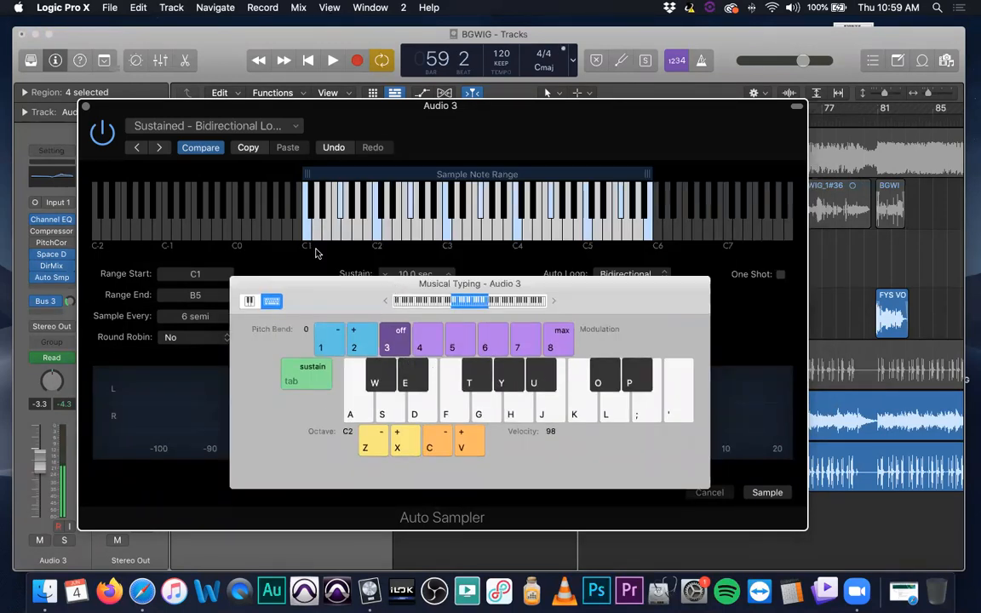
{"action": "key", "text": "super+k"}
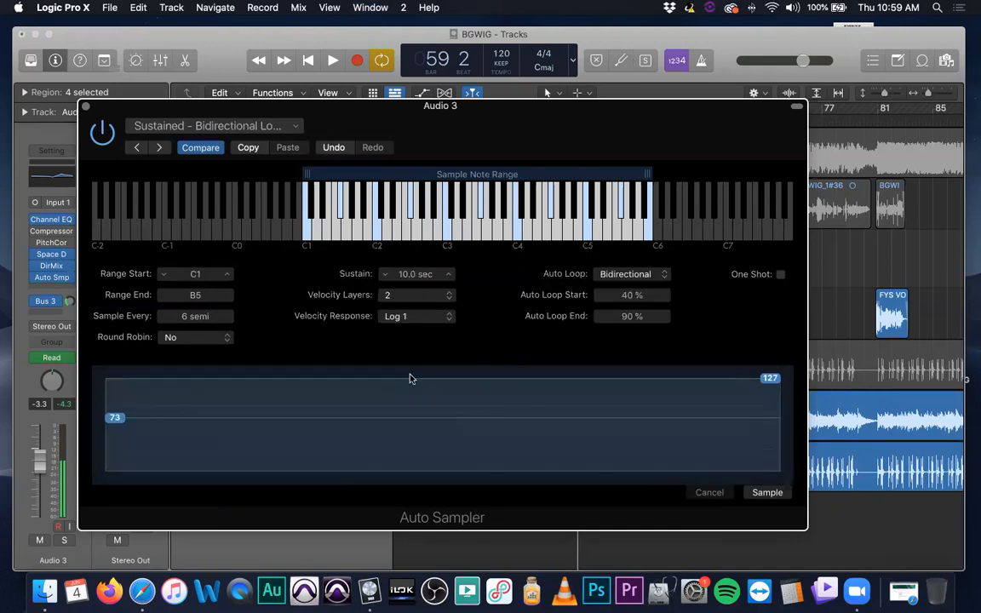
Try to start sampling Audio 3 with Auto Sampler's Sustained - Bidirectional Loop settings
{"action": "left_click_drag", "start_coordinate": [523, 102], "coordinate": [449, 95]}
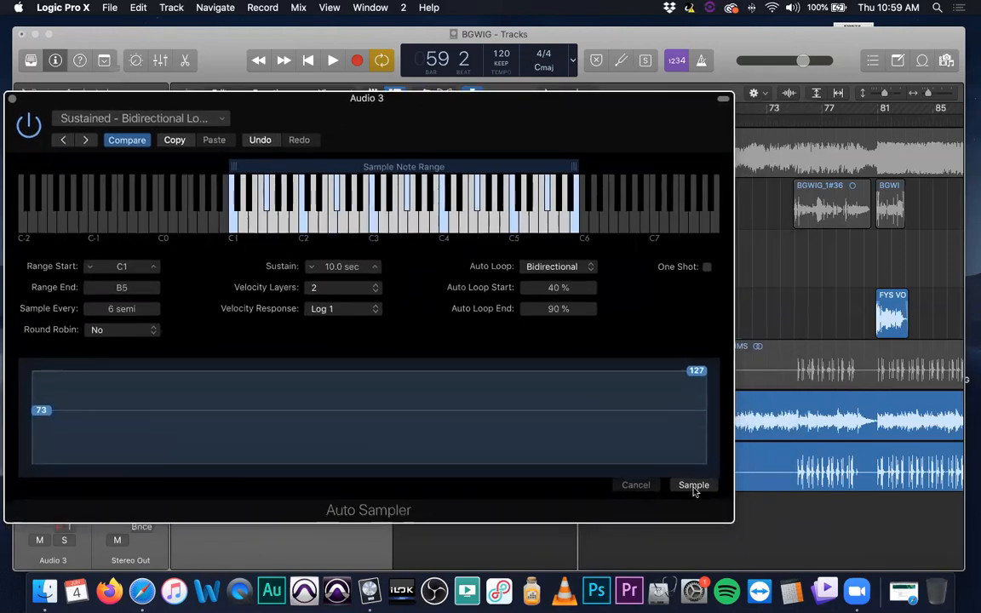
{"action": "left_click", "coordinate": [694, 487]}
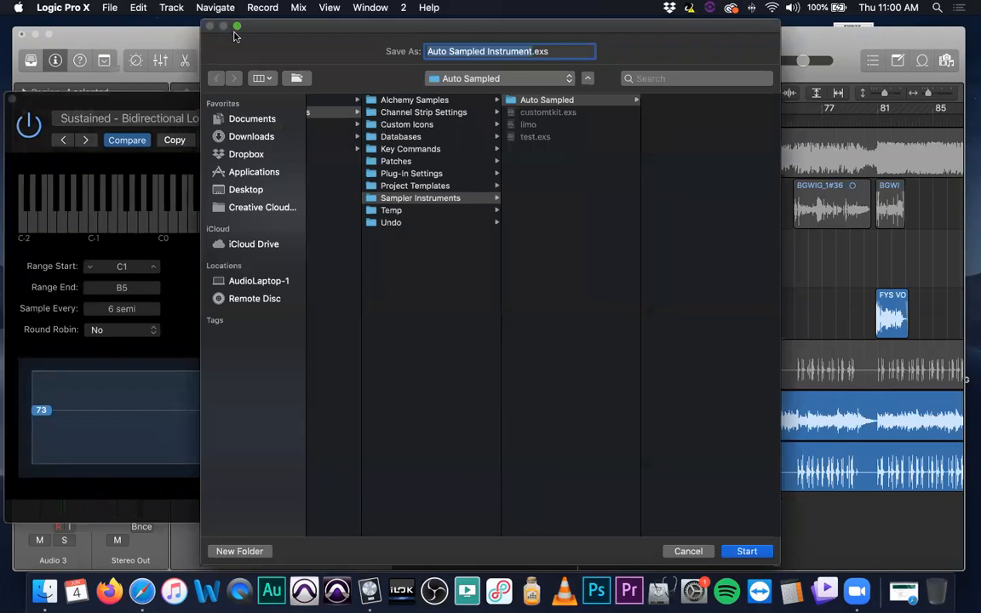
{"action": "left_click", "coordinate": [211, 27]}
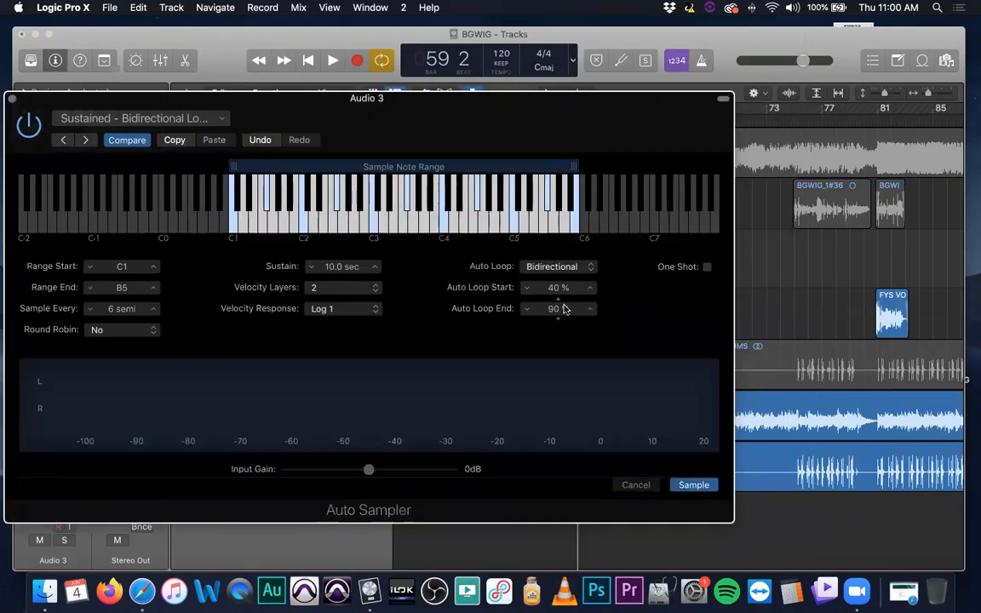
{"action": "left_click_drag", "start_coordinate": [561, 166], "coordinate": [566, 103]}
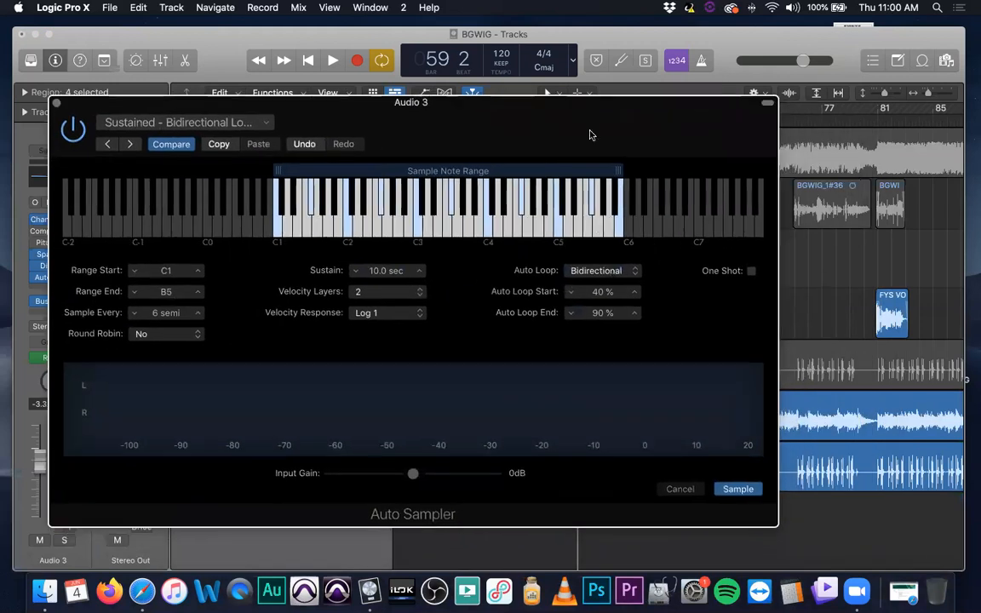
Play the project briefly to check Auto Sampler's input level, stop playback, and close the plug-in window
{"action": "key", "text": "space"}
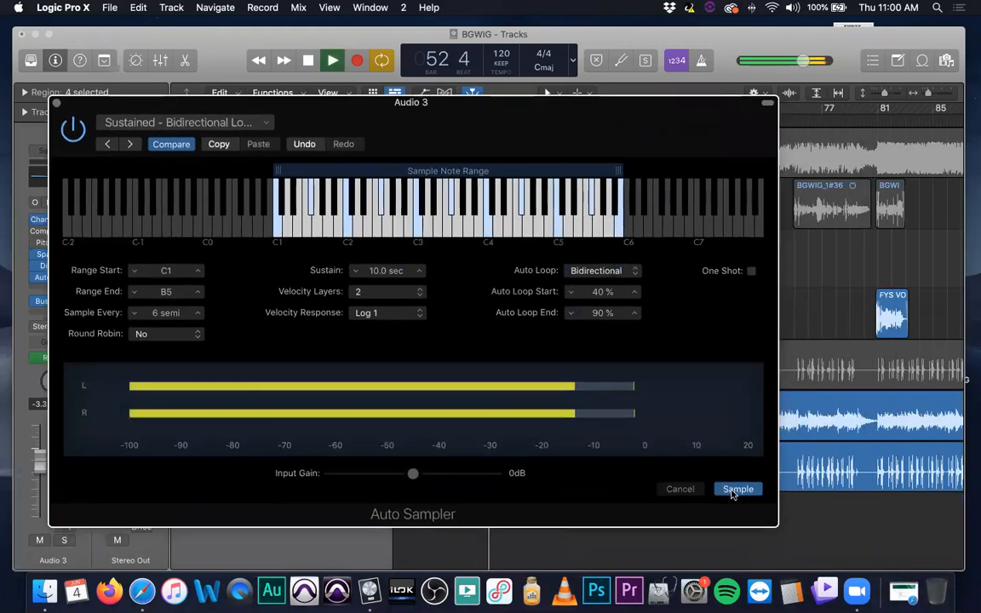
{"action": "key", "text": "space"}
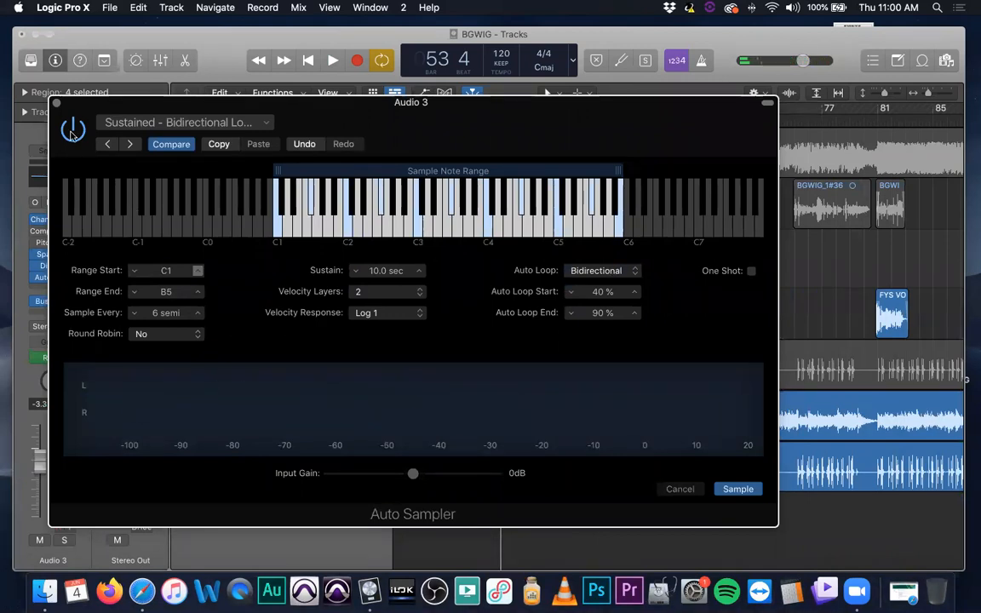
{"action": "key", "text": "super+w"}
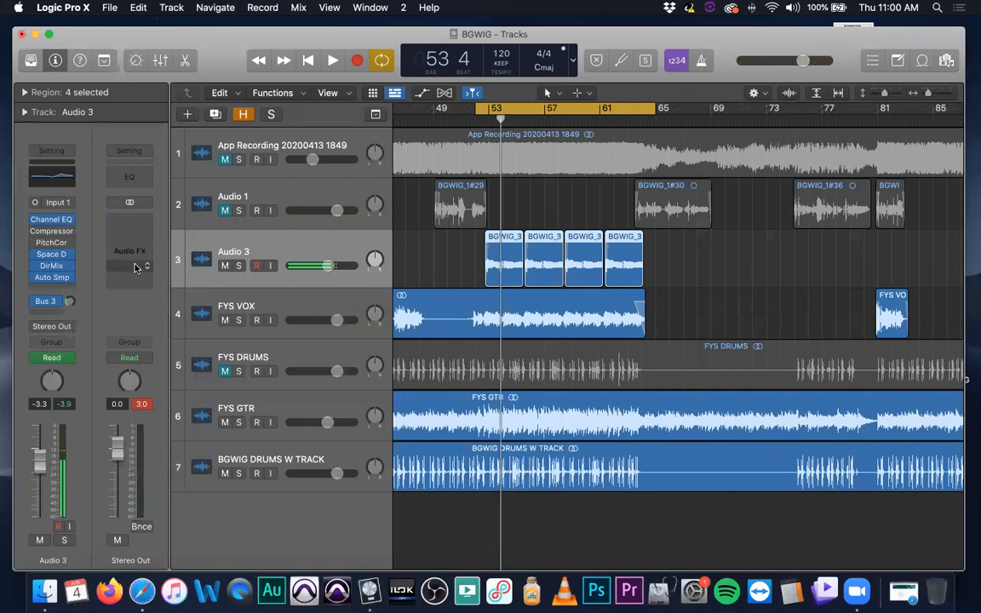
Create one software instrument track with an empty channel strip below Audio 3 and hide the Library
{"action": "left_click", "coordinate": [190, 114]}
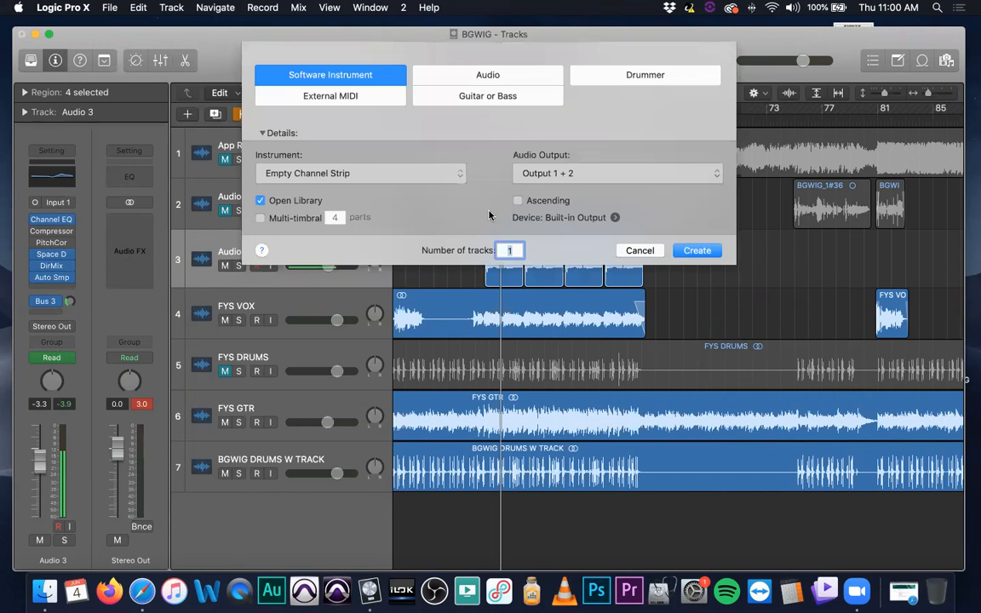
{"action": "left_click", "coordinate": [697, 250]}
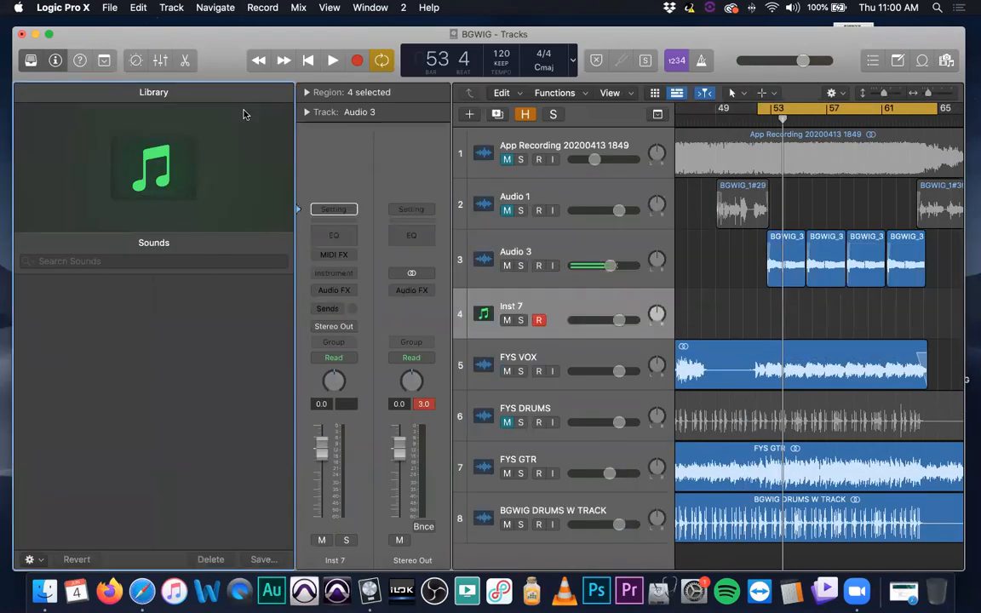
{"action": "left_click", "coordinate": [31, 59]}
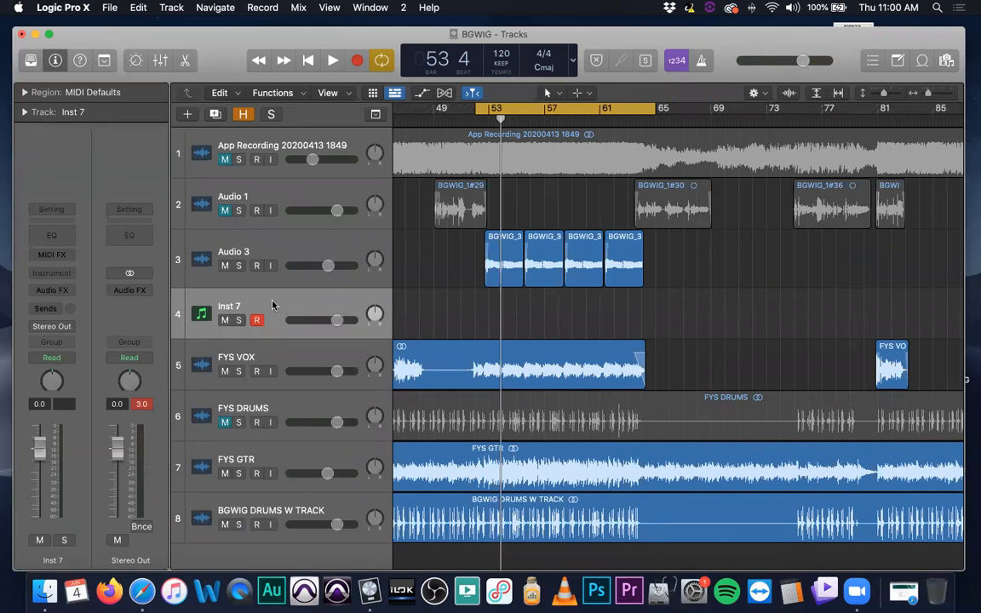
Insert the Auto Sampler utility plug-in on the Inst 7 track and briefly show the Musical Typing keyboard
{"action": "left_click", "coordinate": [245, 270]}
{"action": "mouse_move", "coordinate": [52, 281]}
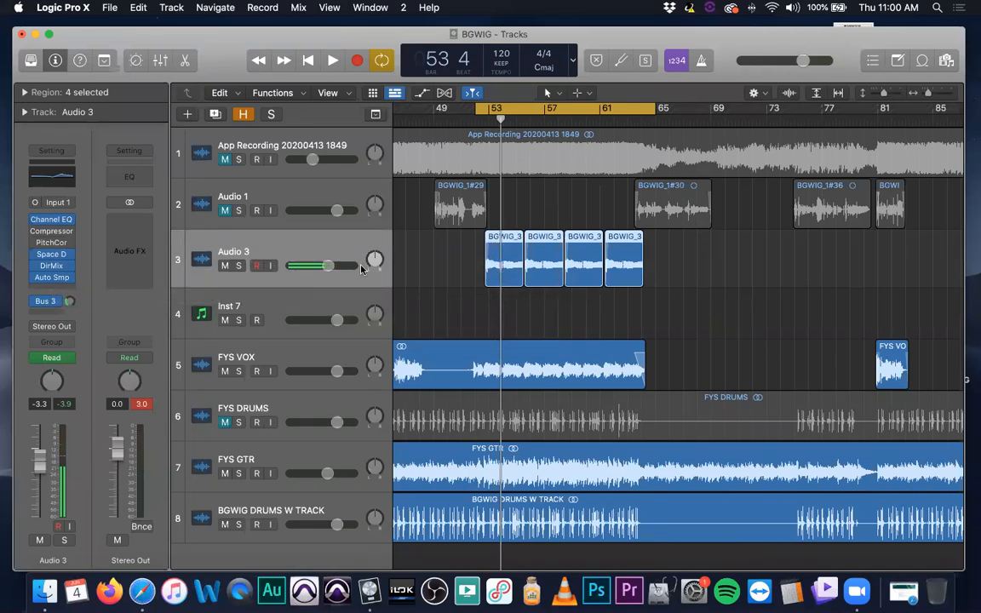
{"action": "left_click", "coordinate": [290, 299]}
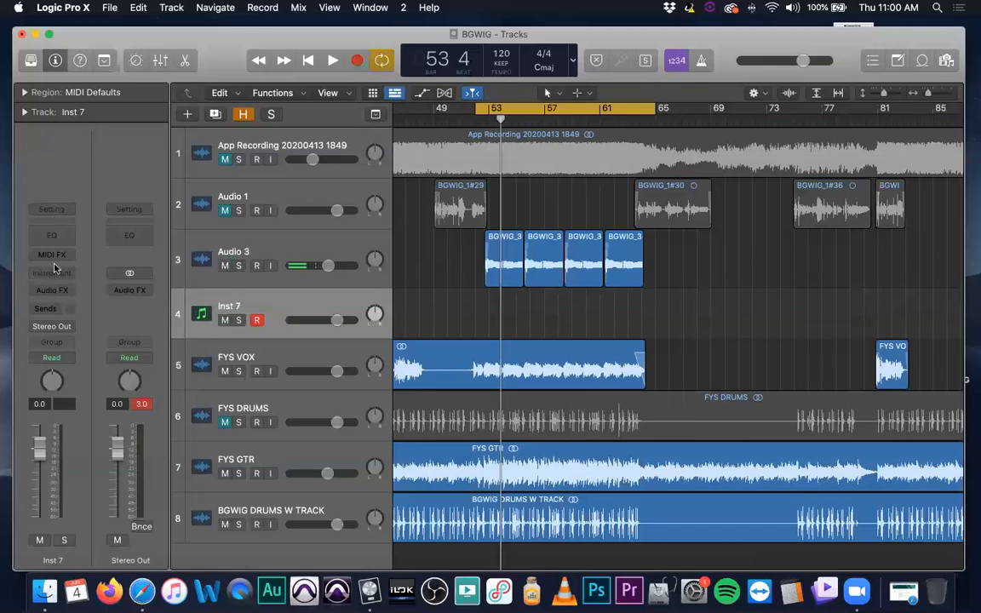
{"action": "left_click", "coordinate": [72, 294]}
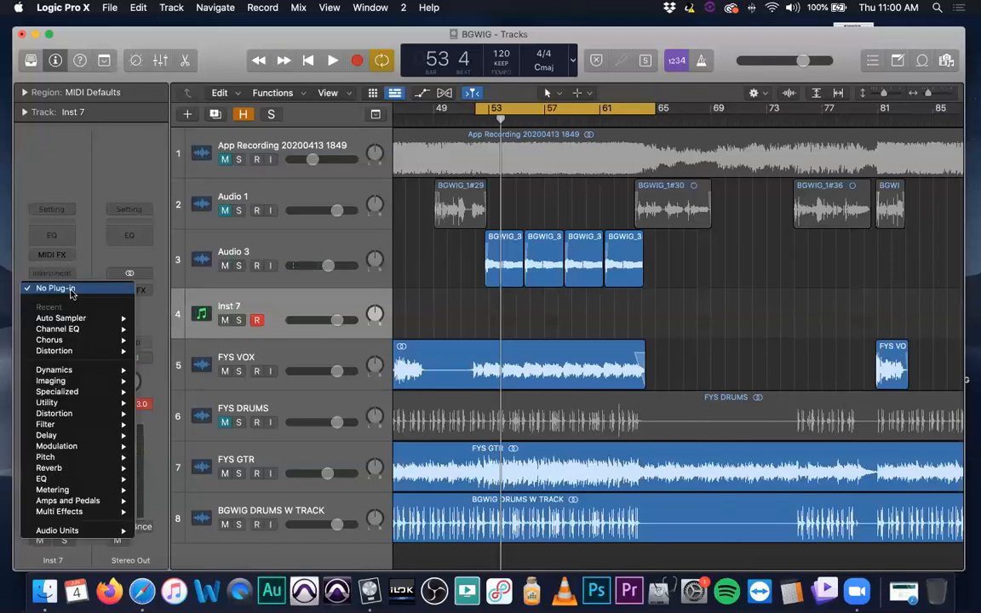
{"action": "mouse_move", "coordinate": [94, 427]}
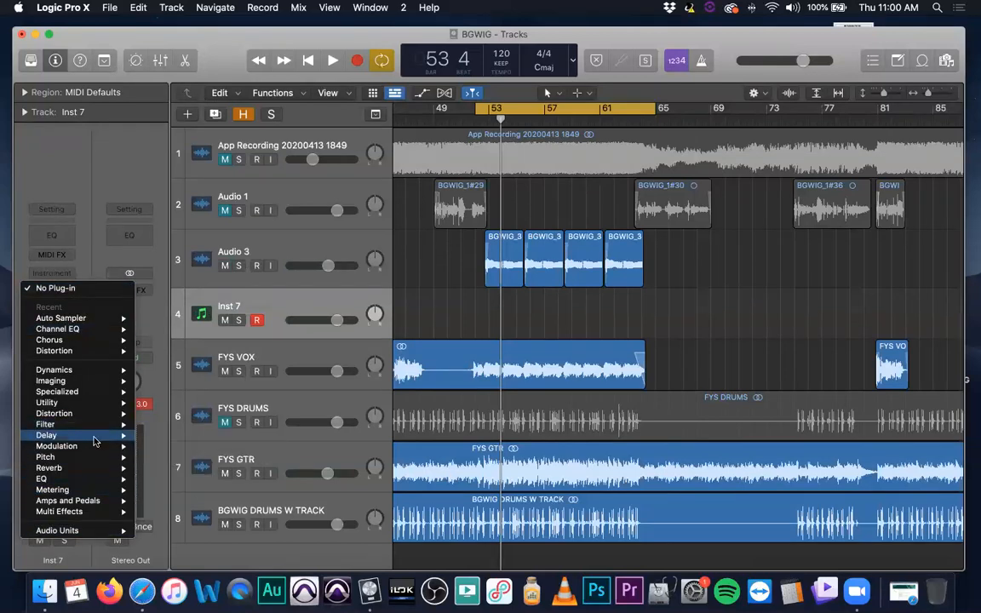
{"action": "mouse_move", "coordinate": [85, 402]}
{"action": "mouse_move", "coordinate": [185, 403]}
{"action": "left_click", "coordinate": [254, 404]}
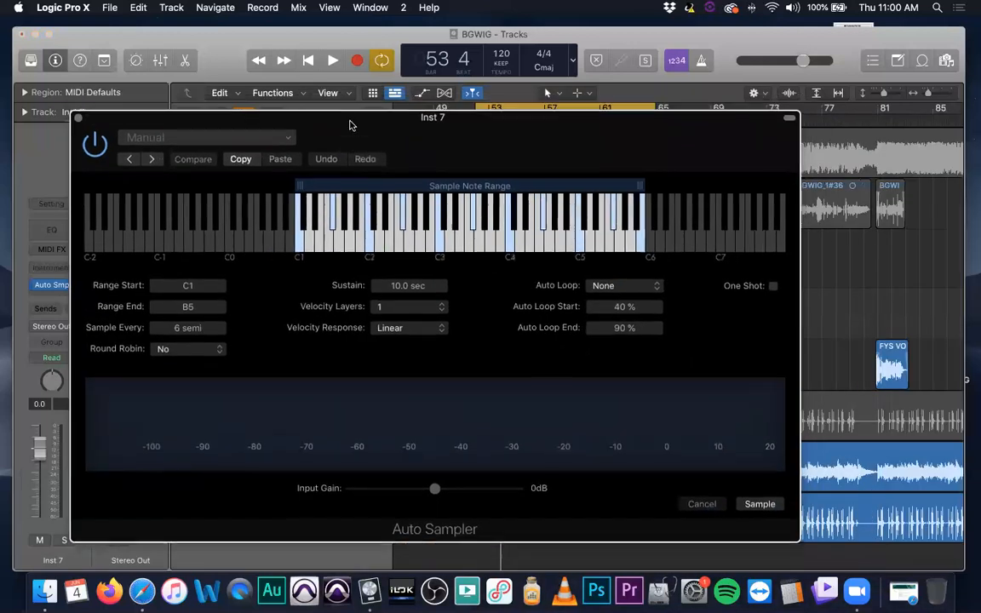
{"action": "key", "text": "super+k"}
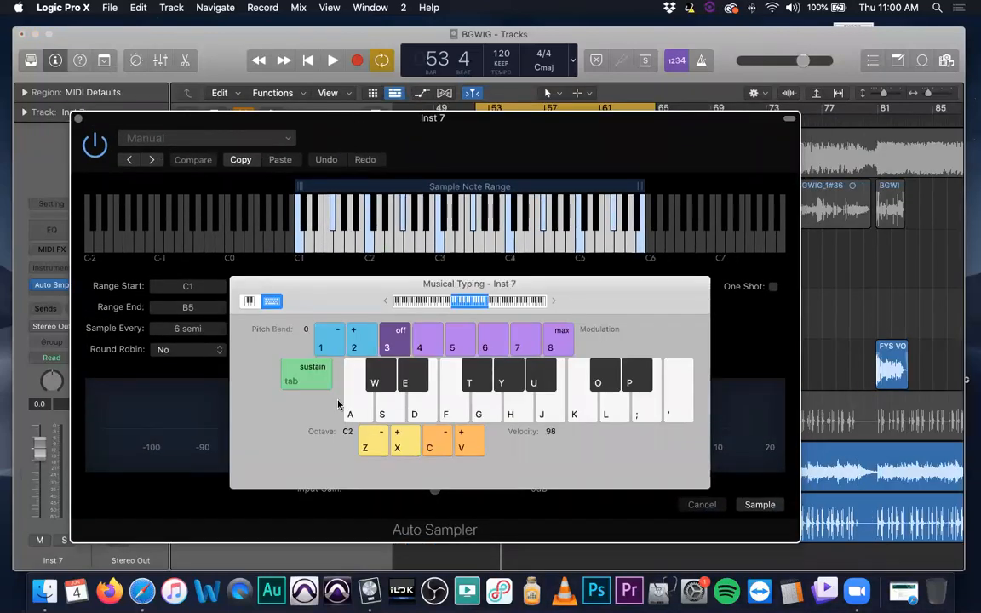
{"action": "left_click", "coordinate": [240, 285]}
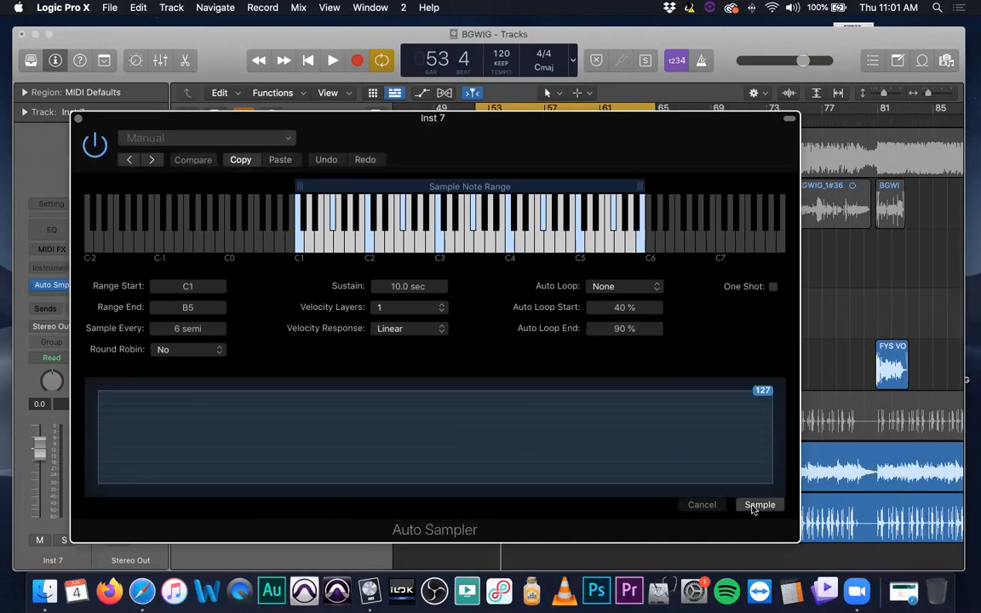
Start sampling Inst 7 with the Desktop as the save location, cancel the save, and close the Auto Sampler window
{"action": "left_click", "coordinate": [757, 506]}
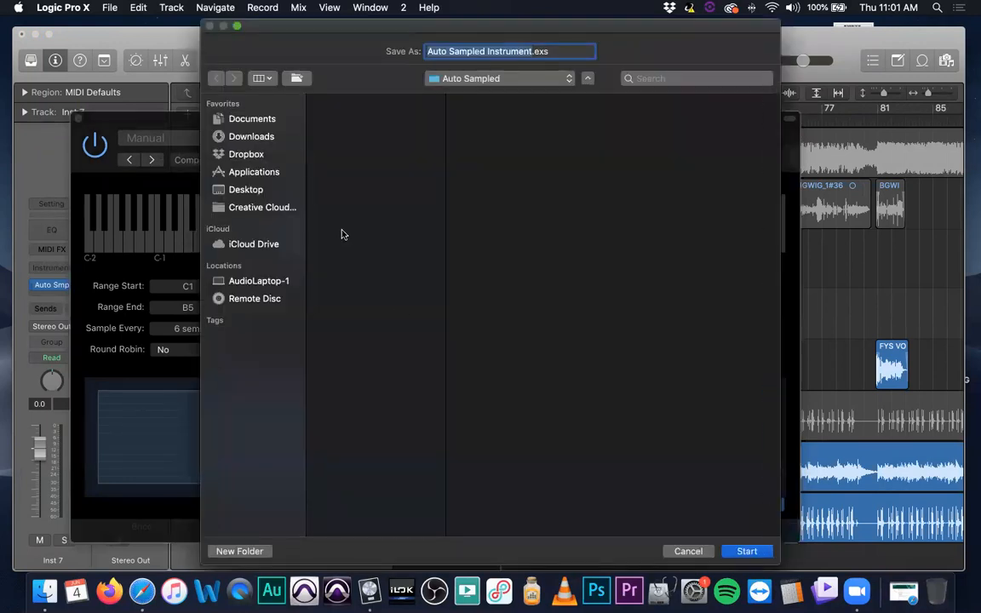
{"action": "key", "text": "super+shift+d"}
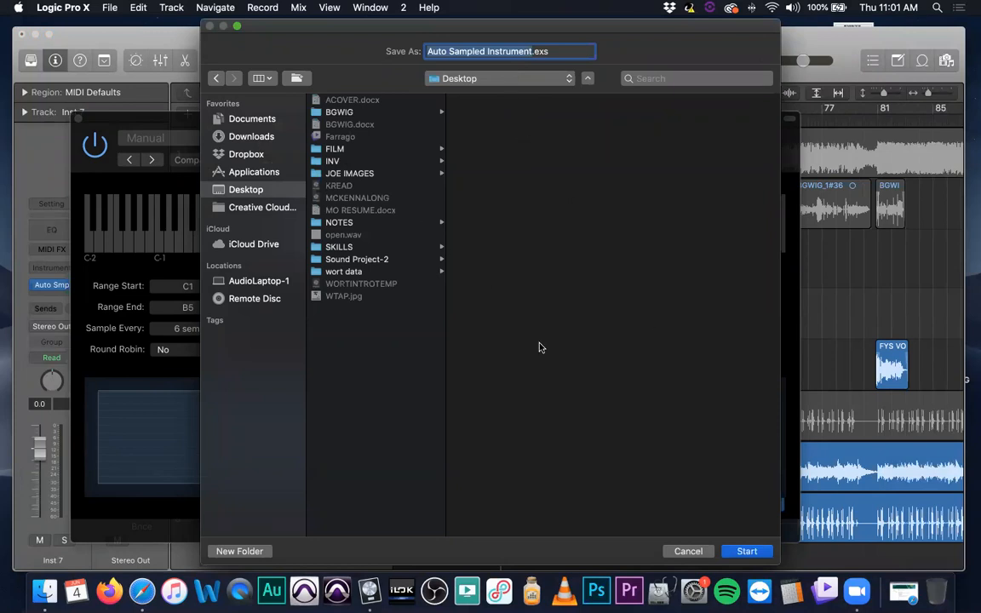
{"action": "left_click", "coordinate": [692, 551]}
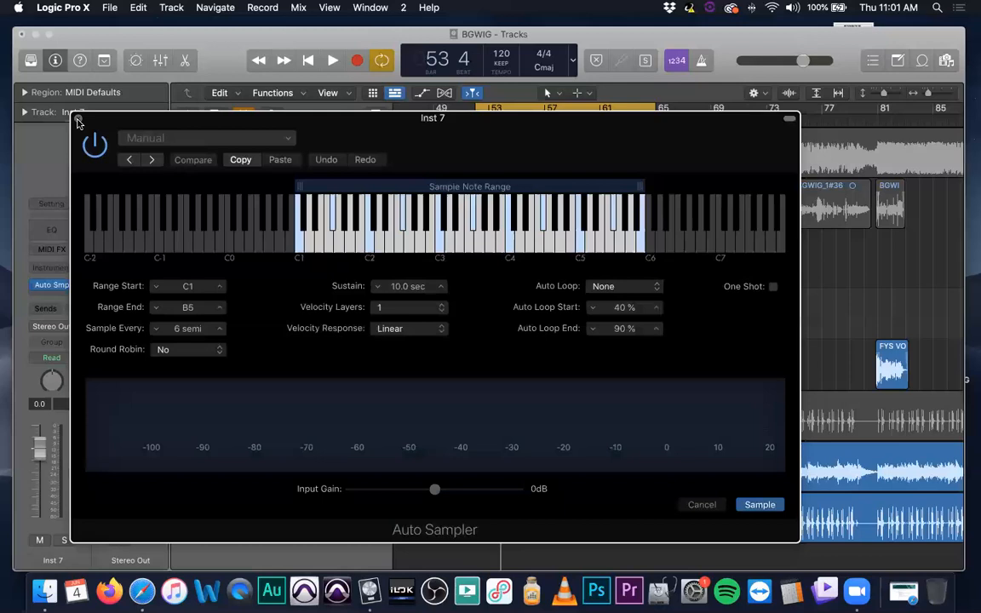
{"action": "left_click", "coordinate": [78, 123]}
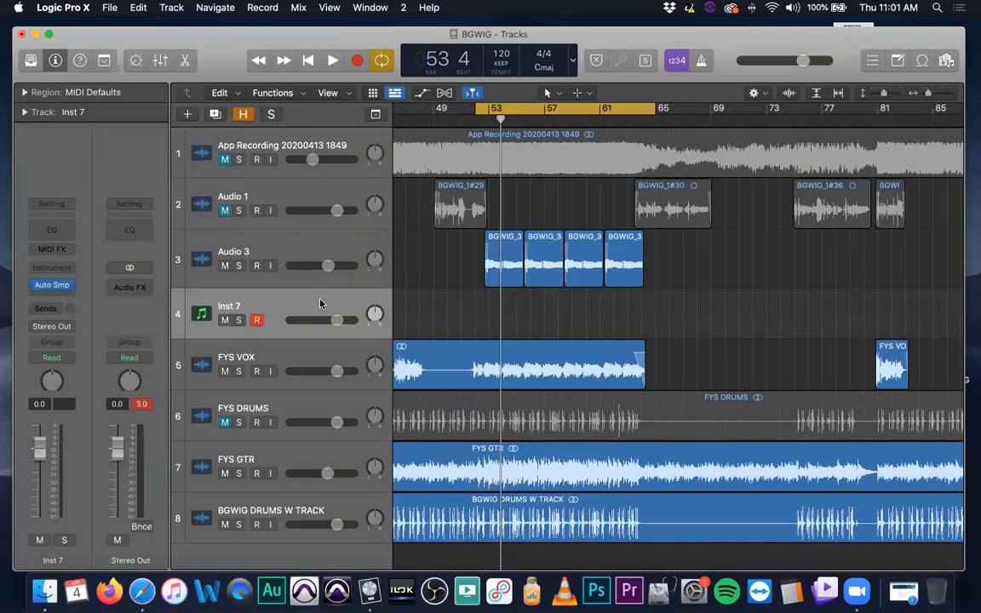
Delete the Inst 7 track and remove the Auto Sampler plug-in from Audio 3
{"action": "key", "text": "super+BackSpace"}
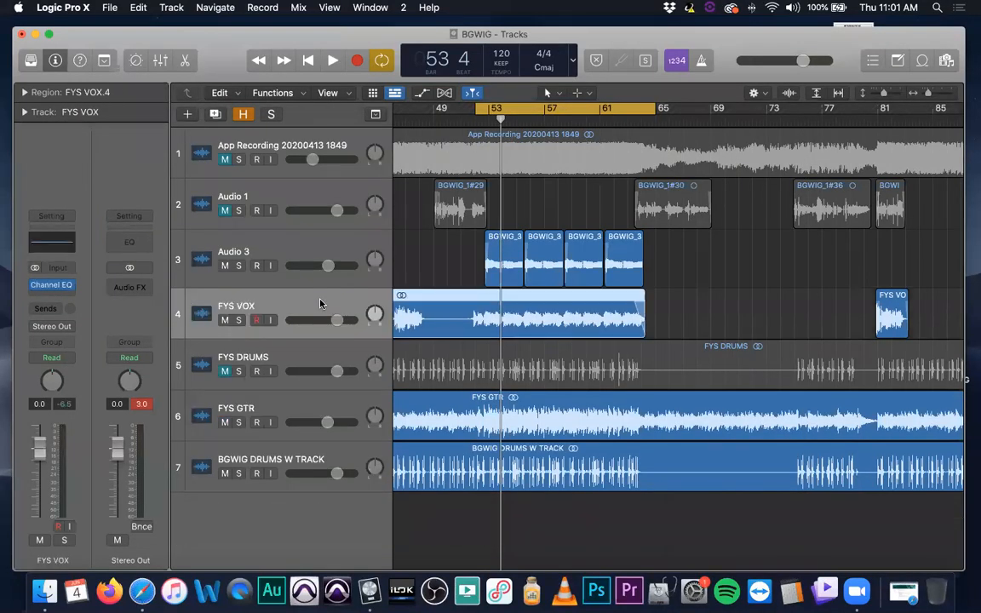
{"action": "left_click", "coordinate": [290, 241]}
{"action": "left_click", "coordinate": [64, 277]}
{"action": "left_click", "coordinate": [88, 294]}
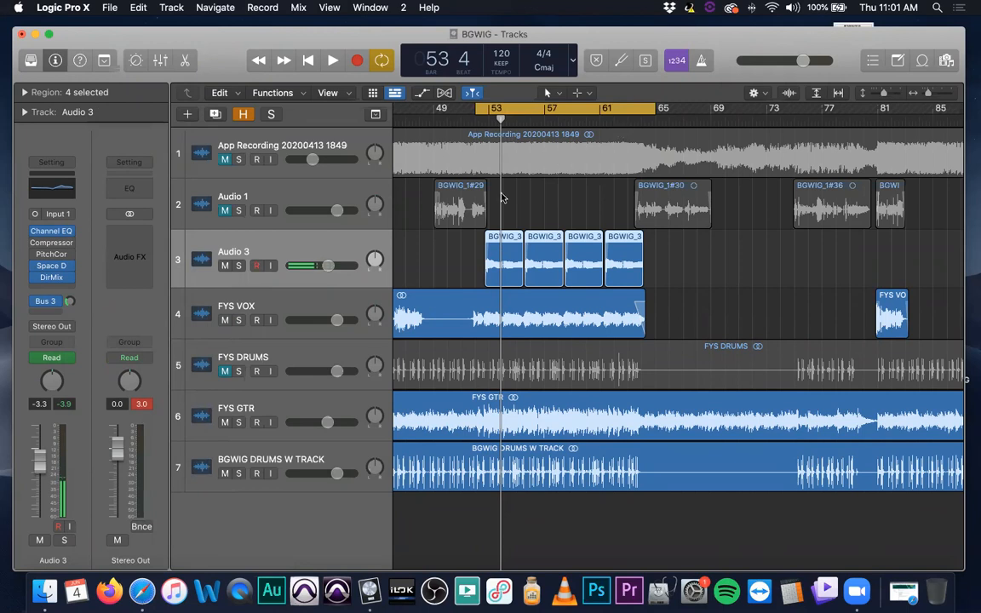
Review the effects plug-in categories for Audio 3's empty insert slot without choosing one, and deselect the track's regions
{"action": "left_click", "coordinate": [66, 287]}
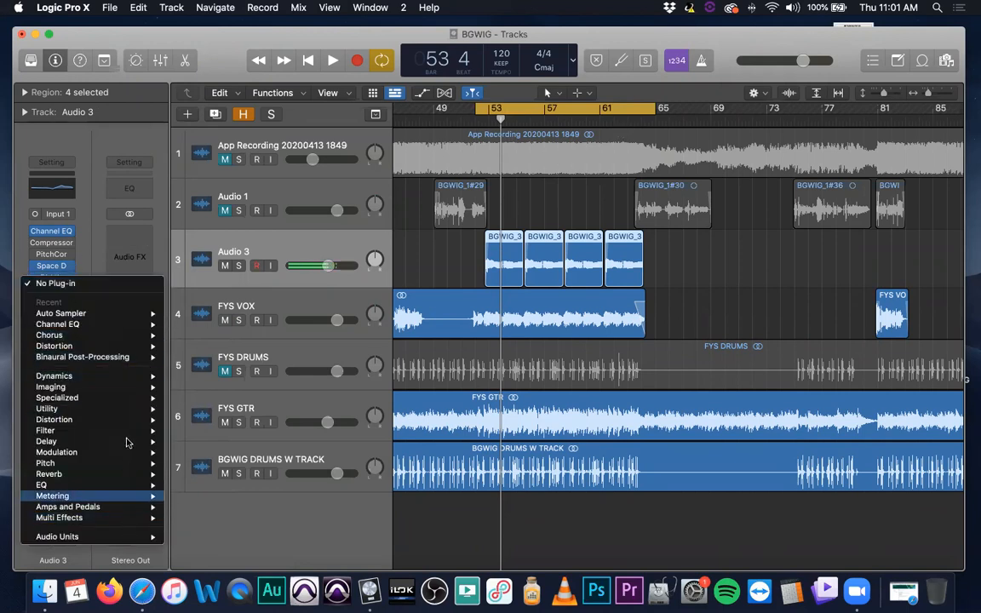
{"action": "left_click", "coordinate": [375, 253]}
{"action": "left_click", "coordinate": [433, 254]}
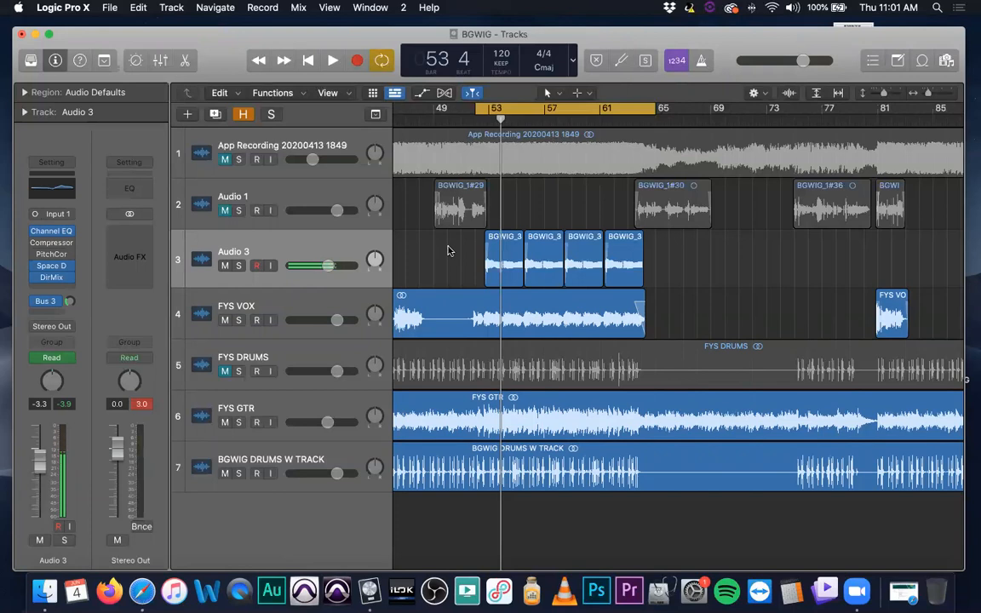
Reposition the project window and save the project, dismissing the security software's notification
{"action": "left_click_drag", "start_coordinate": [219, 44], "coordinate": [208, 32]}
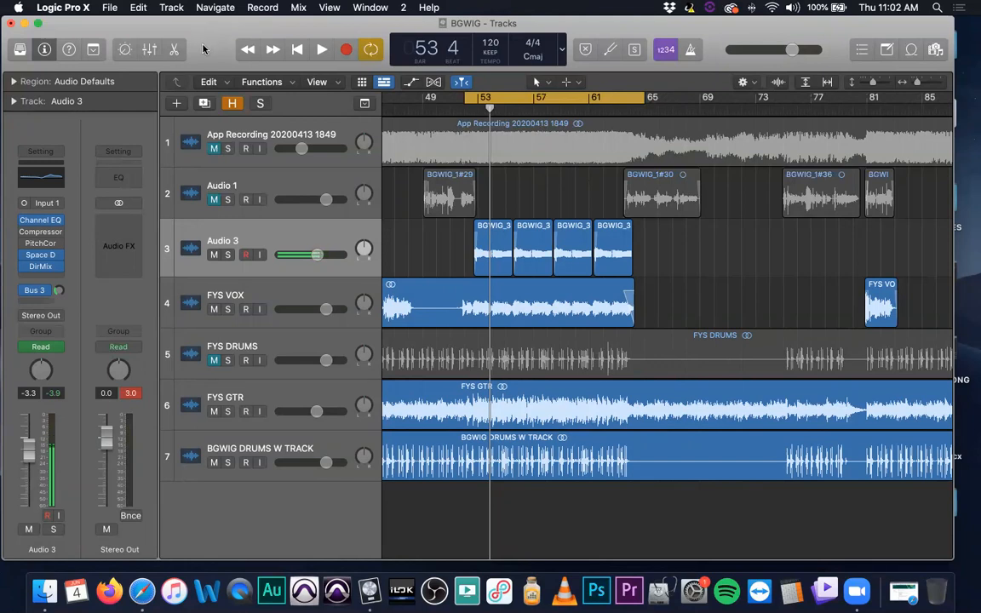
{"action": "key", "text": "super+s"}
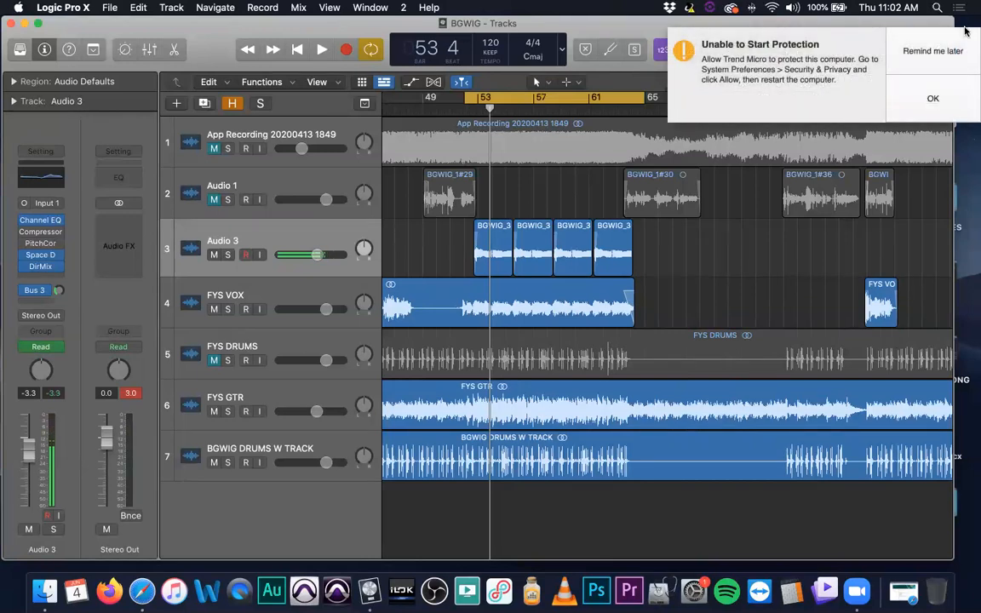
{"action": "left_click", "coordinate": [869, 48]}
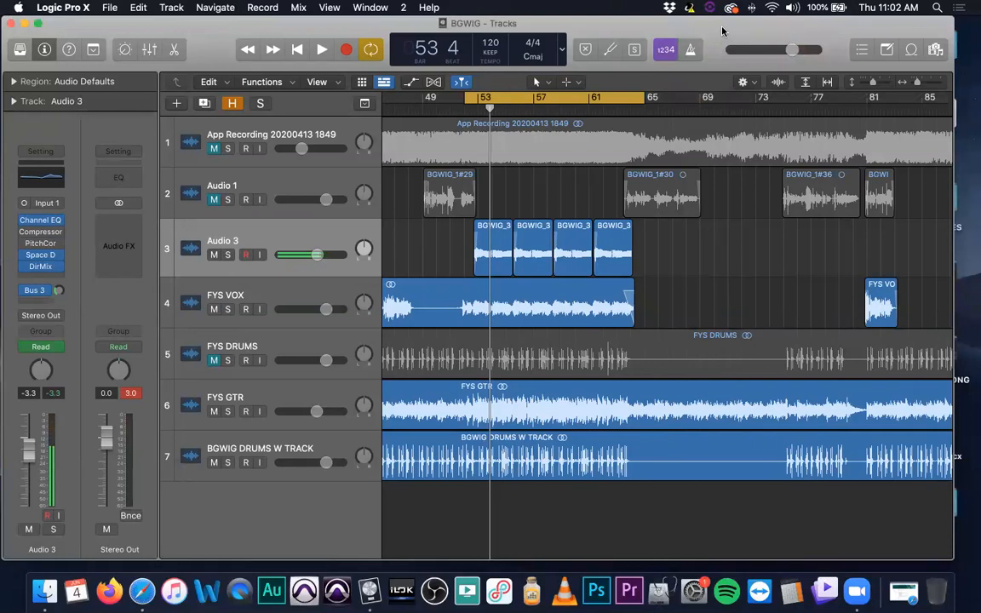